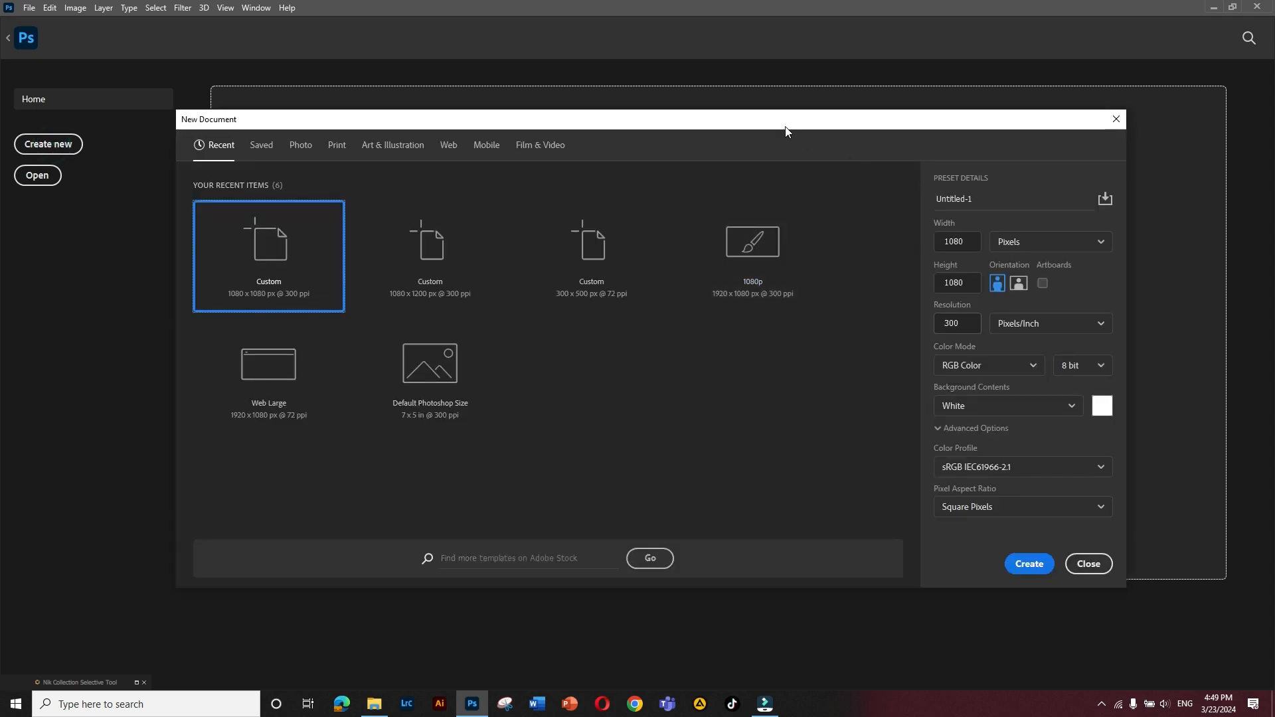
- Create a new document 1080 x 1080 pixels at 300 pixels/inch, RGB Color, with a white background
{"action": "double_click", "coordinate": [965, 241]}
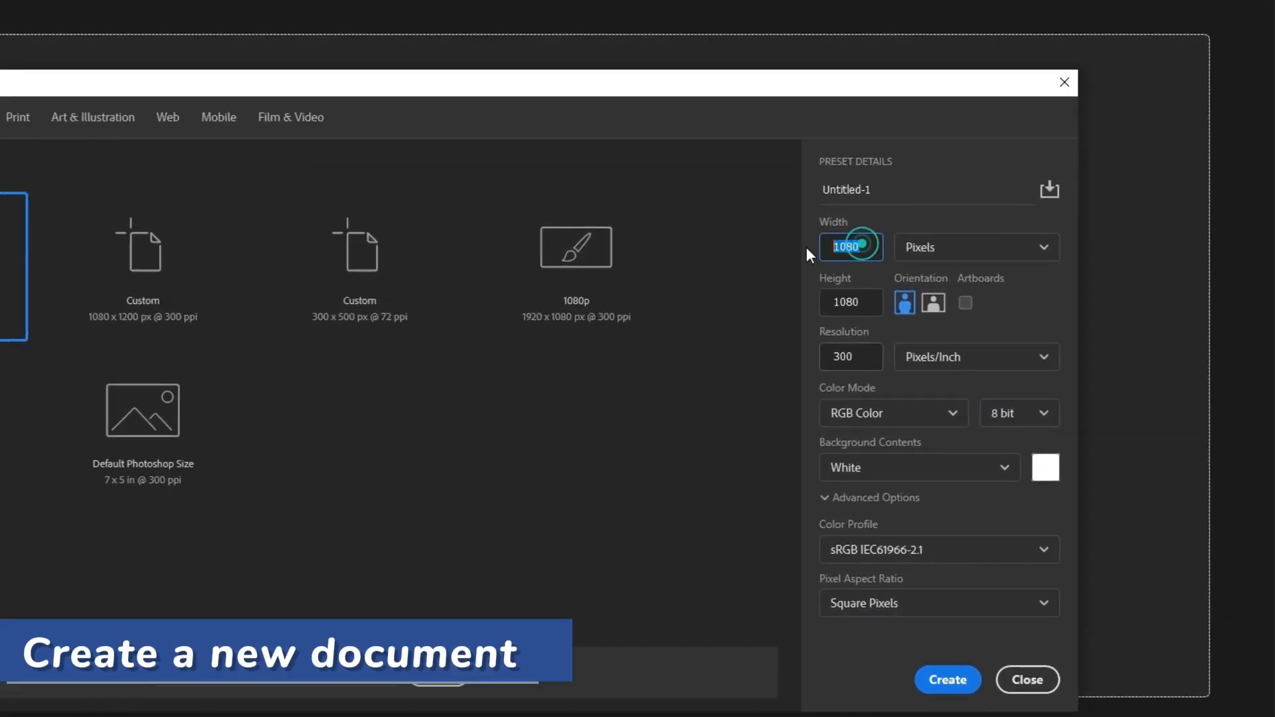
{"action": "double_click", "coordinate": [861, 303]}
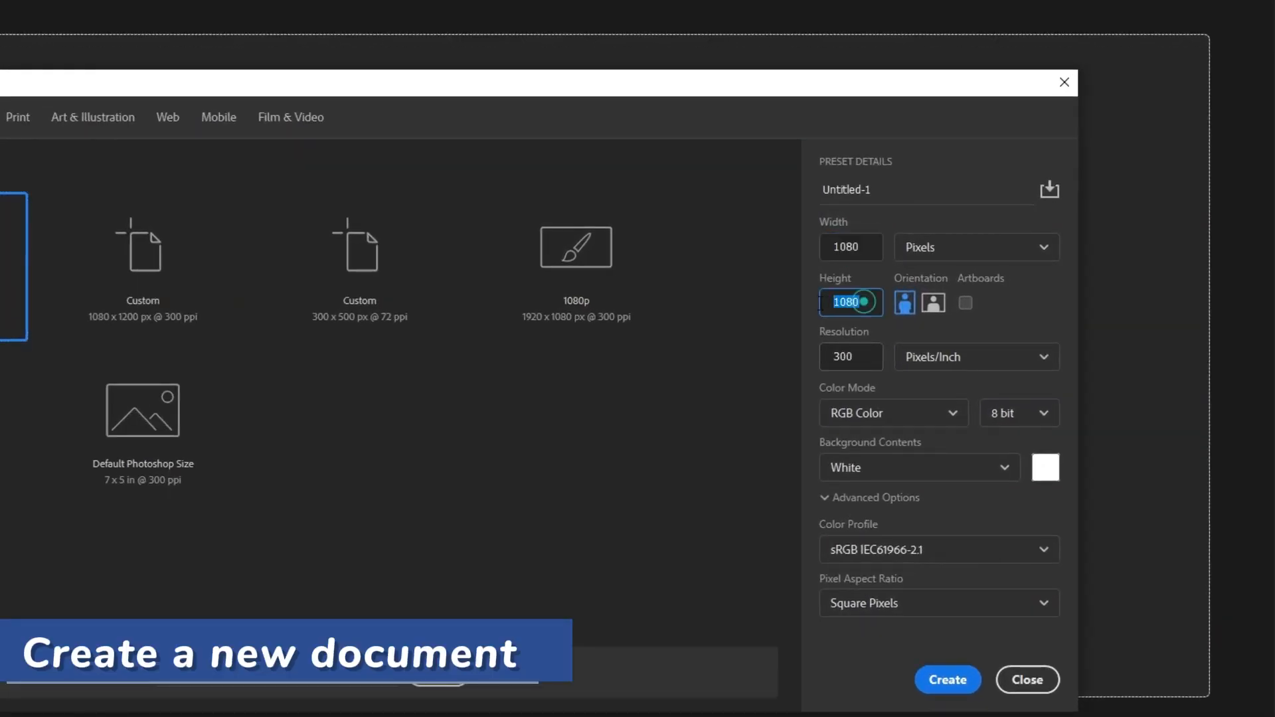
{"action": "double_click", "coordinate": [856, 358]}
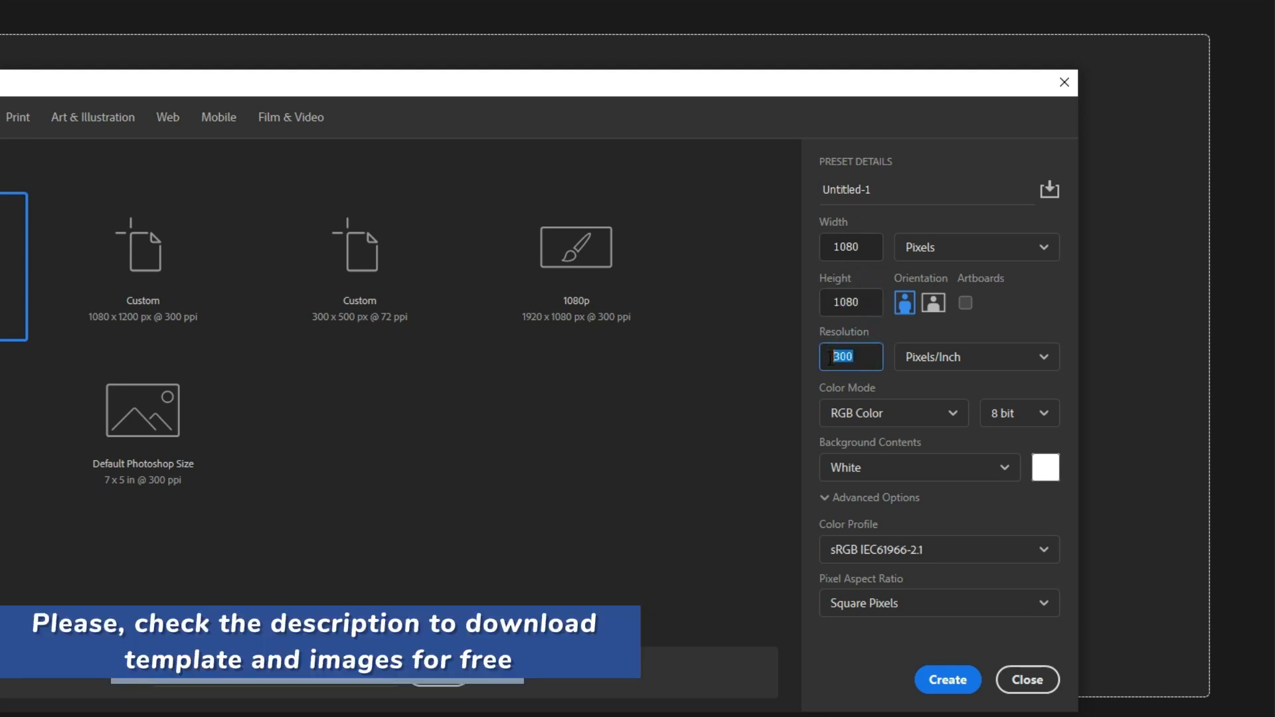
{"action": "left_click", "coordinate": [937, 248]}
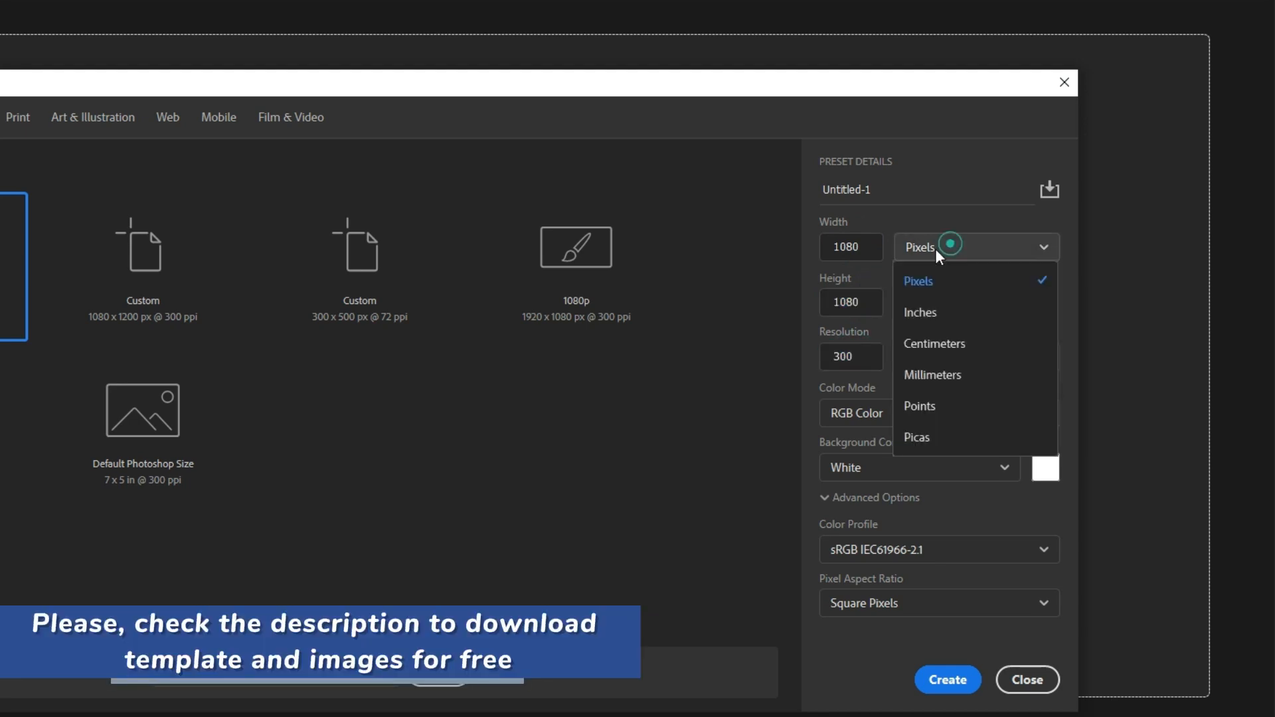
{"action": "left_click", "coordinate": [925, 286]}
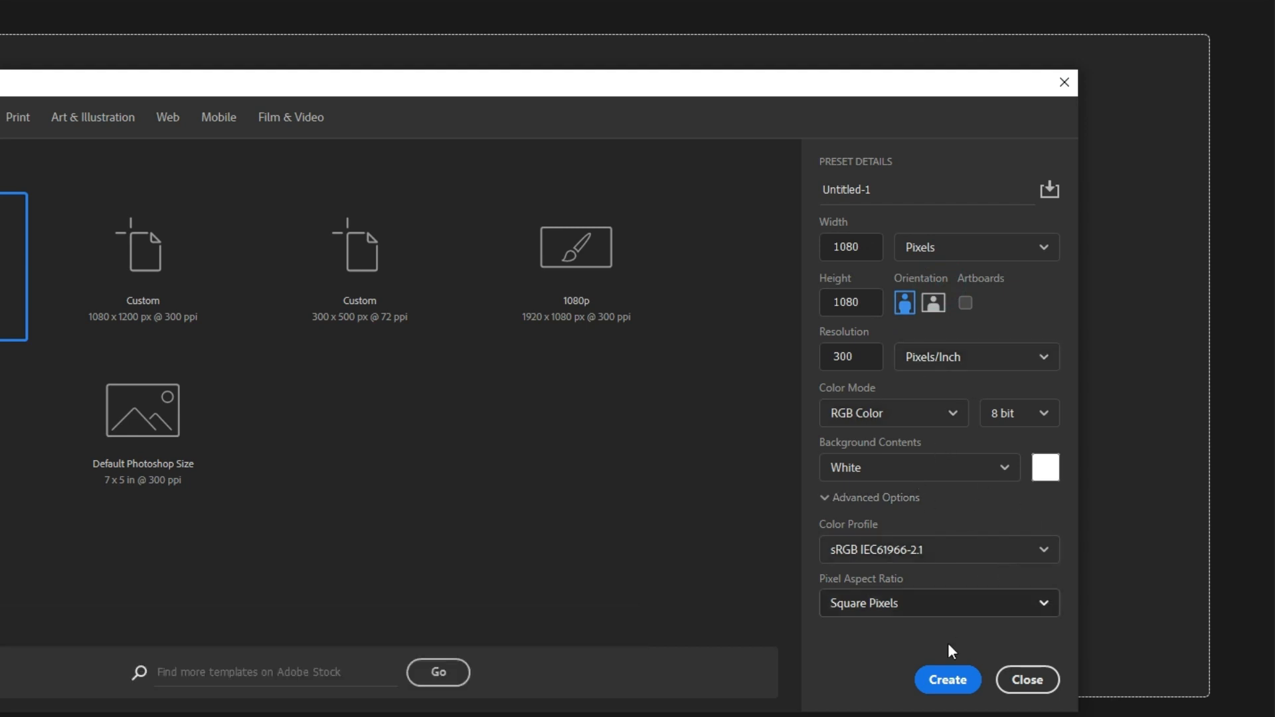
{"action": "left_click", "coordinate": [948, 680]}
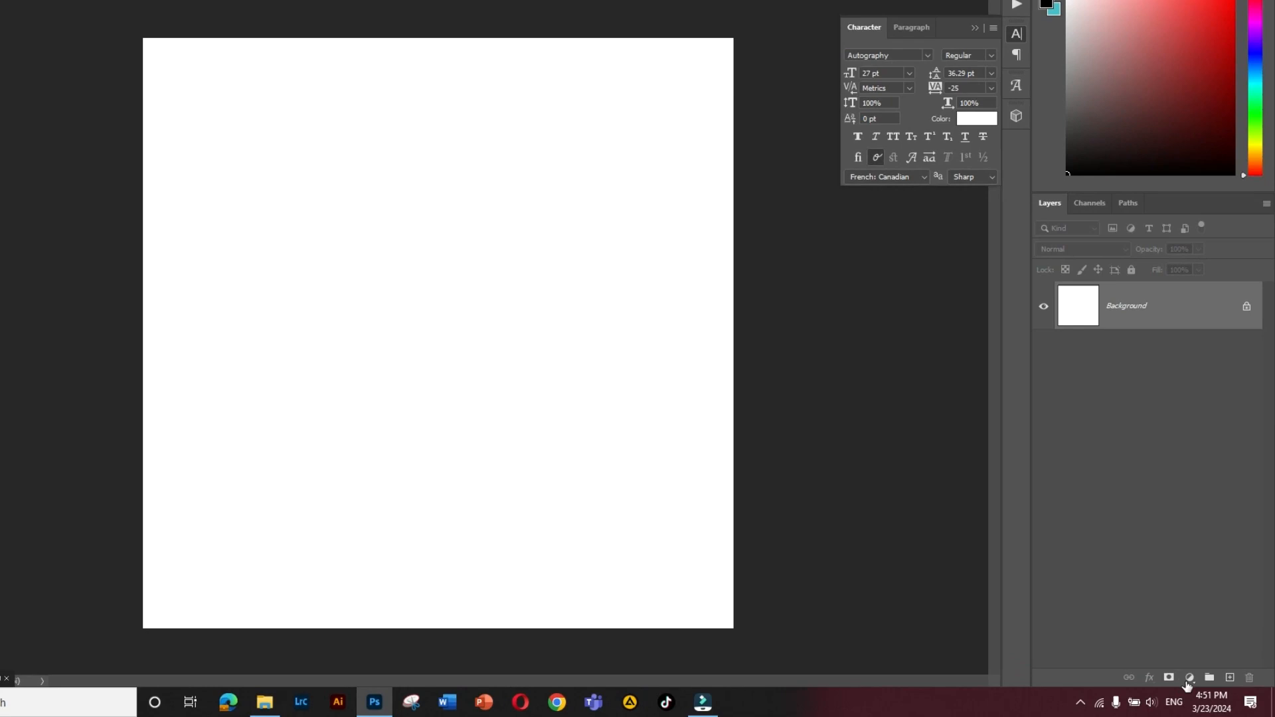
- Add a Solid Color fill layer in dark orange-brown, hex 873c00, above the background
{"action": "left_click", "coordinate": [1199, 682]}
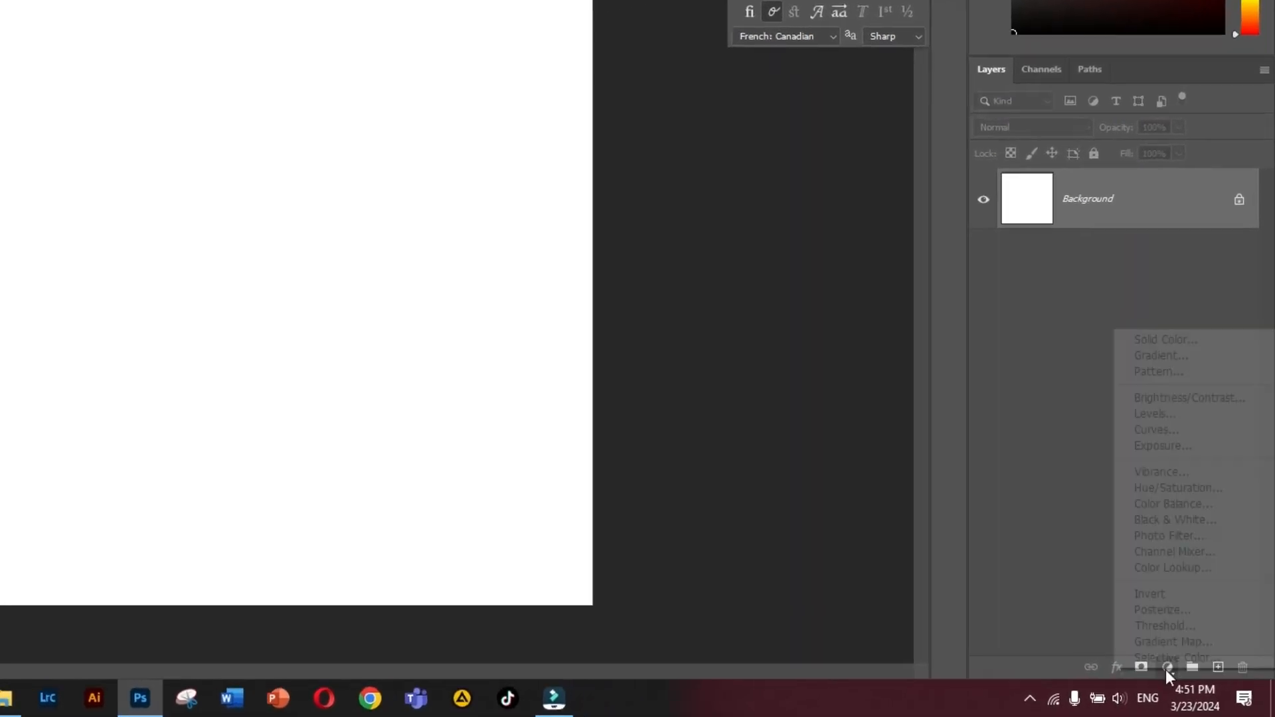
{"action": "left_click", "coordinate": [1173, 340]}
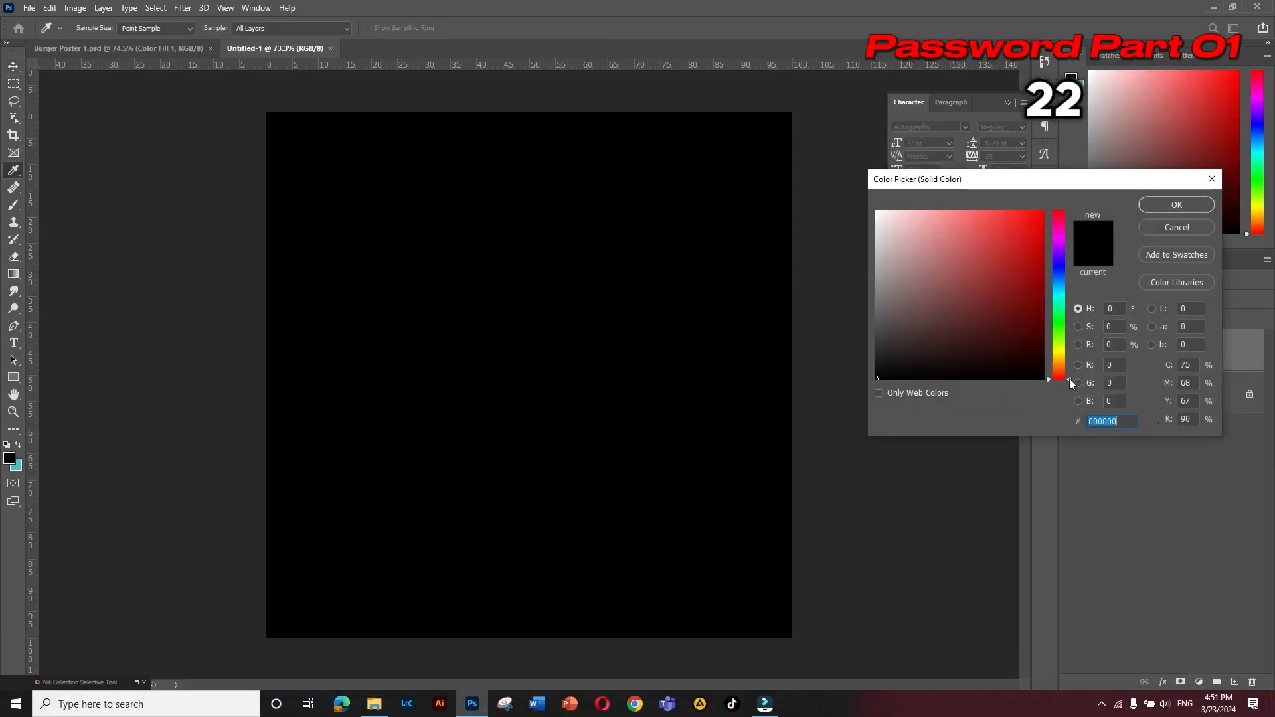
{"action": "left_click_drag", "start_coordinate": [1070, 380], "coordinate": [1069, 366]}
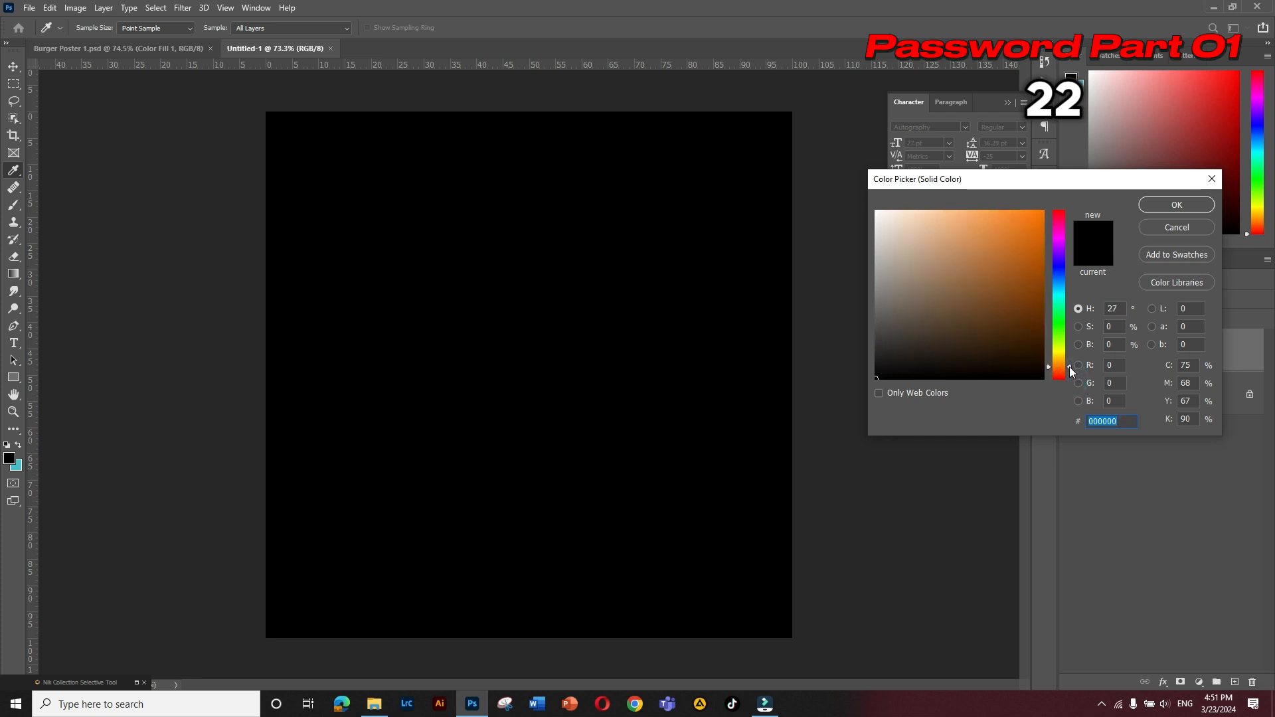
{"action": "left_click", "coordinate": [1043, 269]}
{"action": "left_click_drag", "start_coordinate": [1043, 268], "coordinate": [1059, 289]}
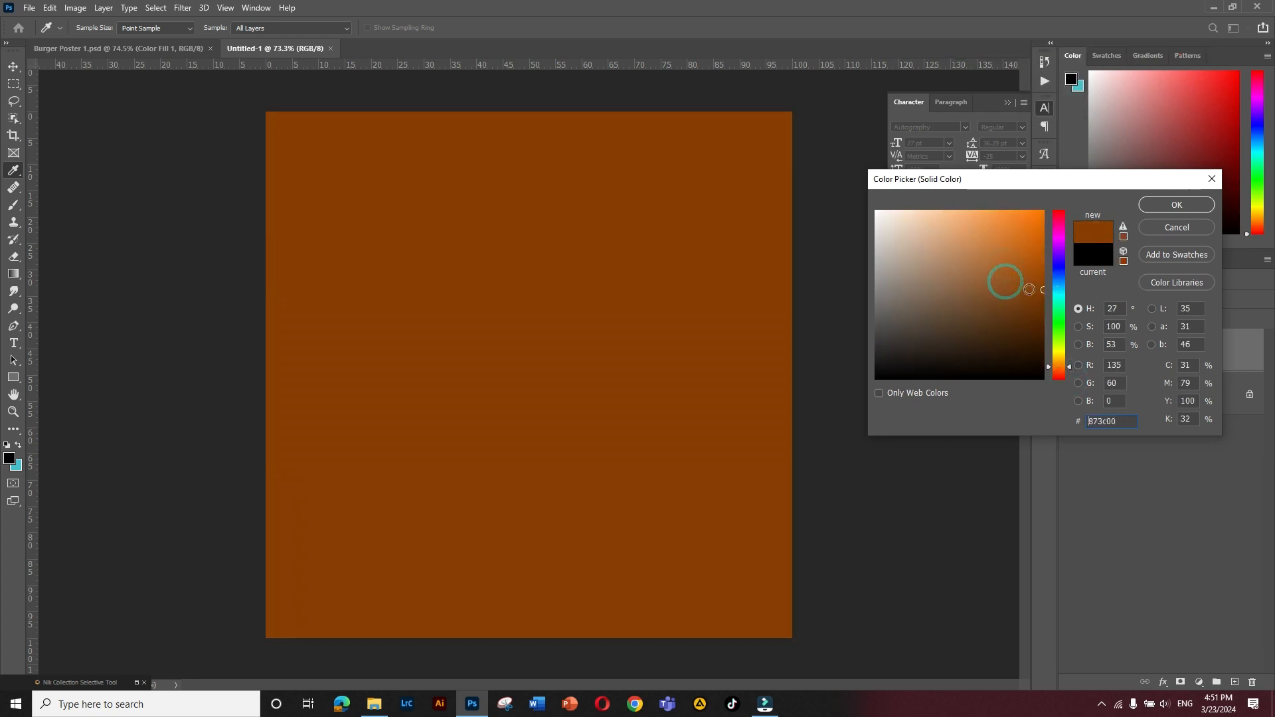
{"action": "left_click", "coordinate": [1176, 204]}
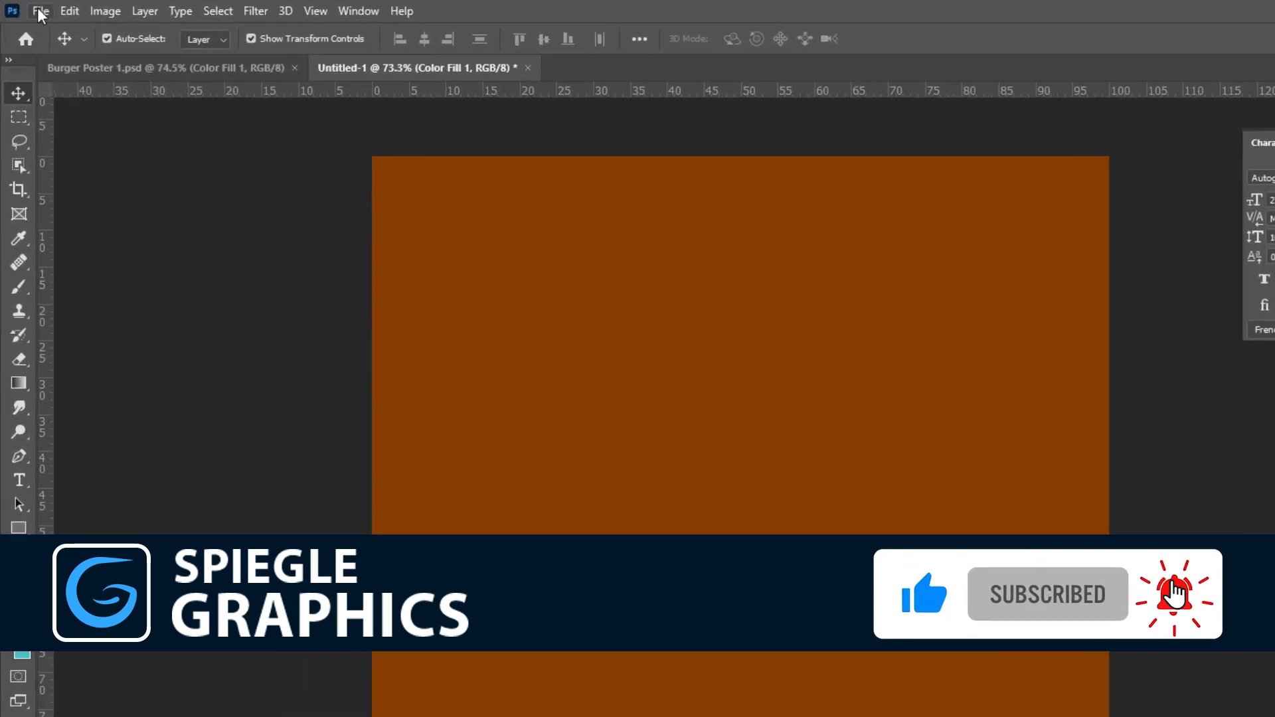
- Place the image "Fresh beef burger isolated (6)" from the Assets folder as an embedded object
{"action": "left_click", "coordinate": [29, 8]}
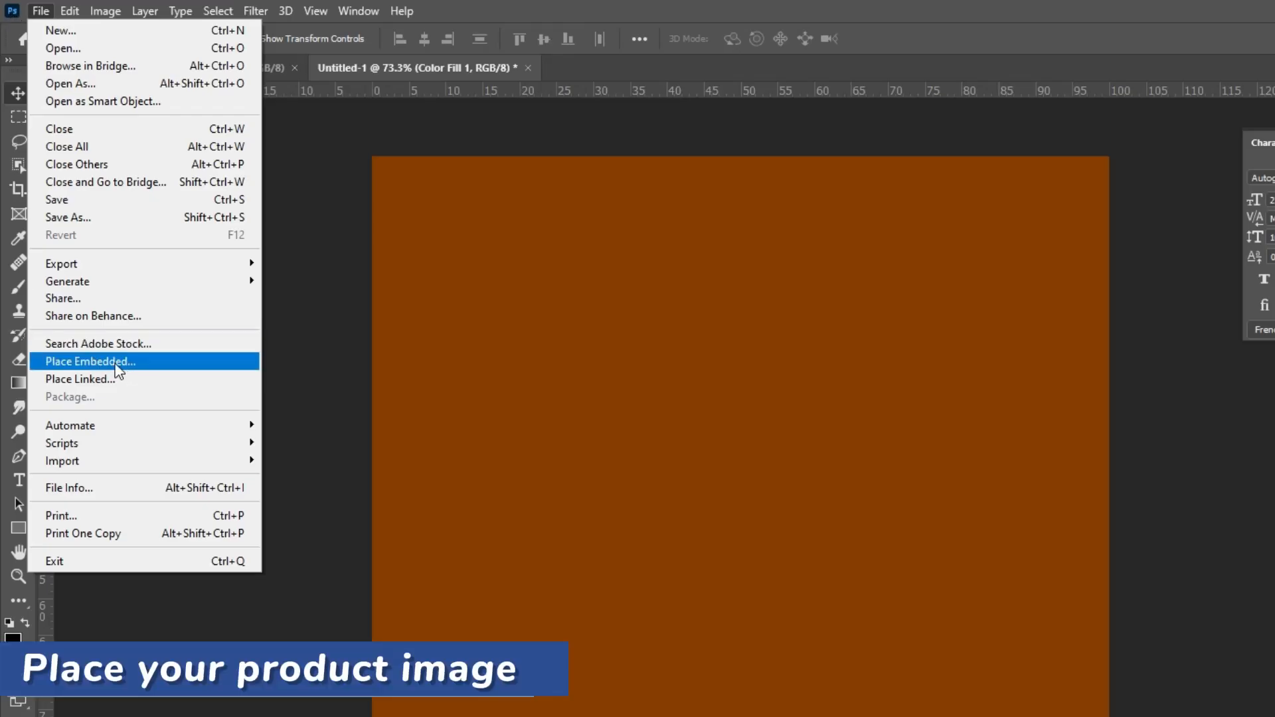
{"action": "left_click", "coordinate": [119, 364]}
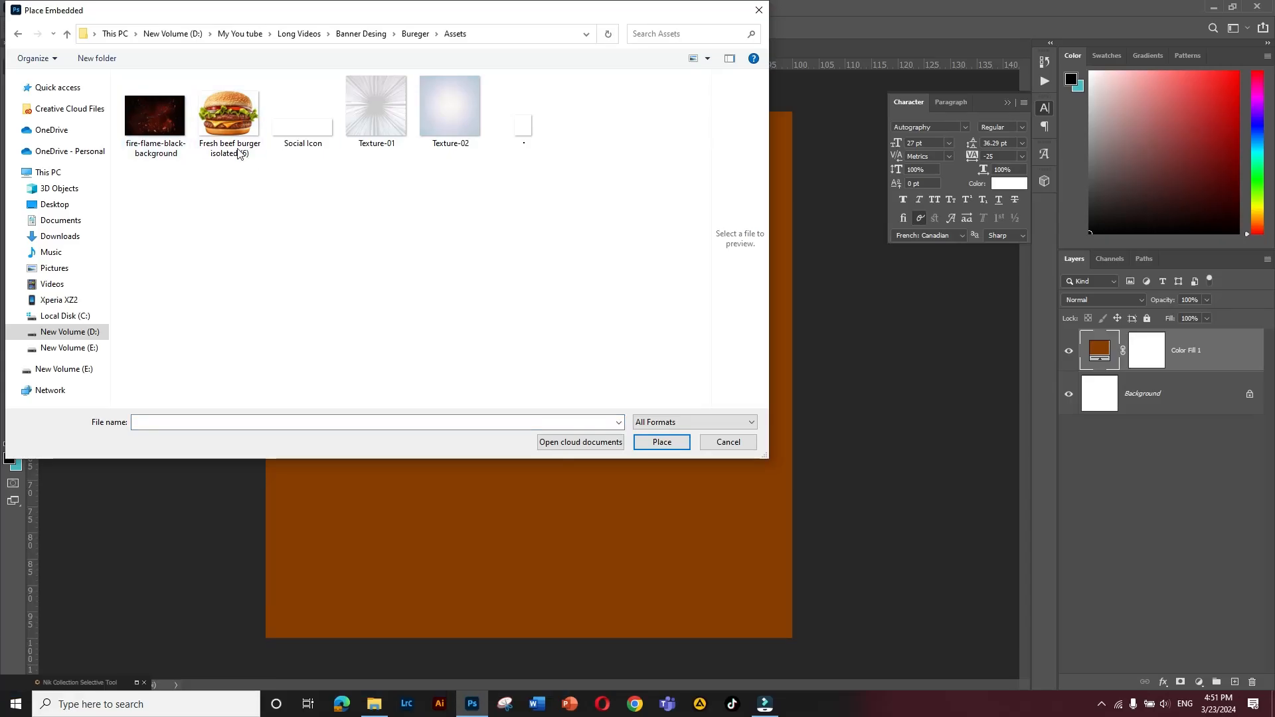
{"action": "left_click", "coordinate": [244, 139]}
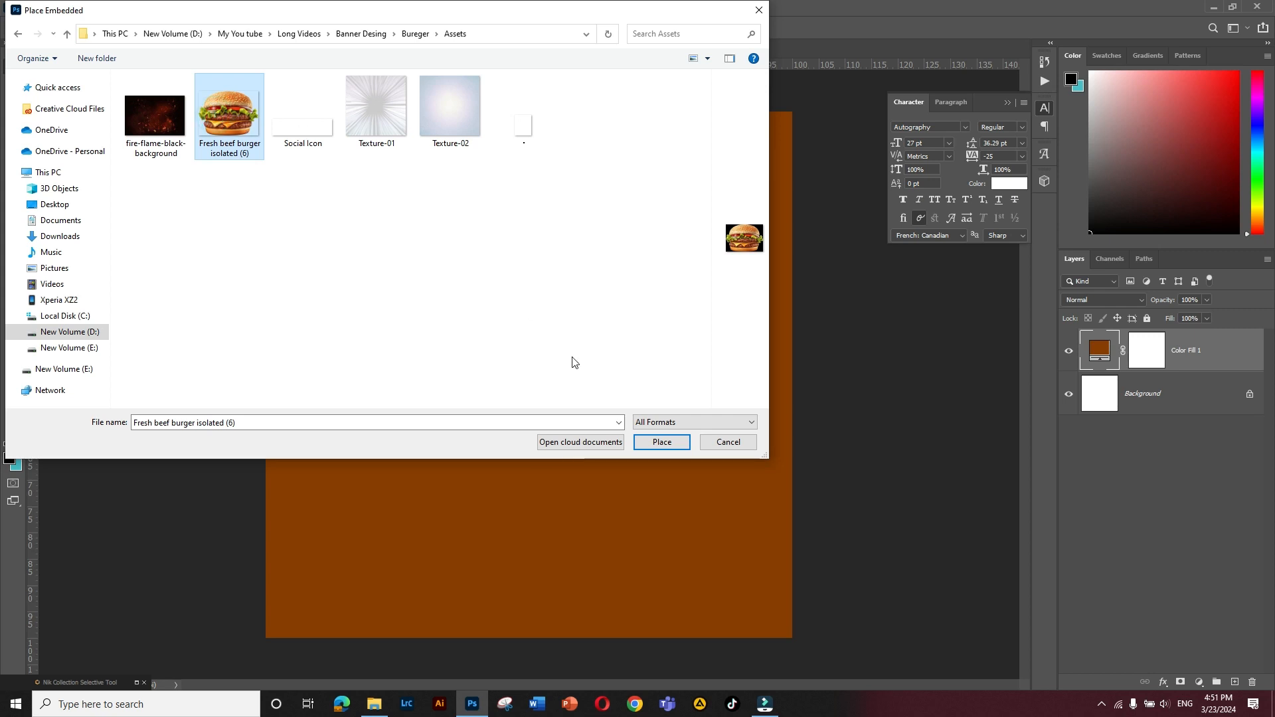
{"action": "left_click", "coordinate": [661, 442]}
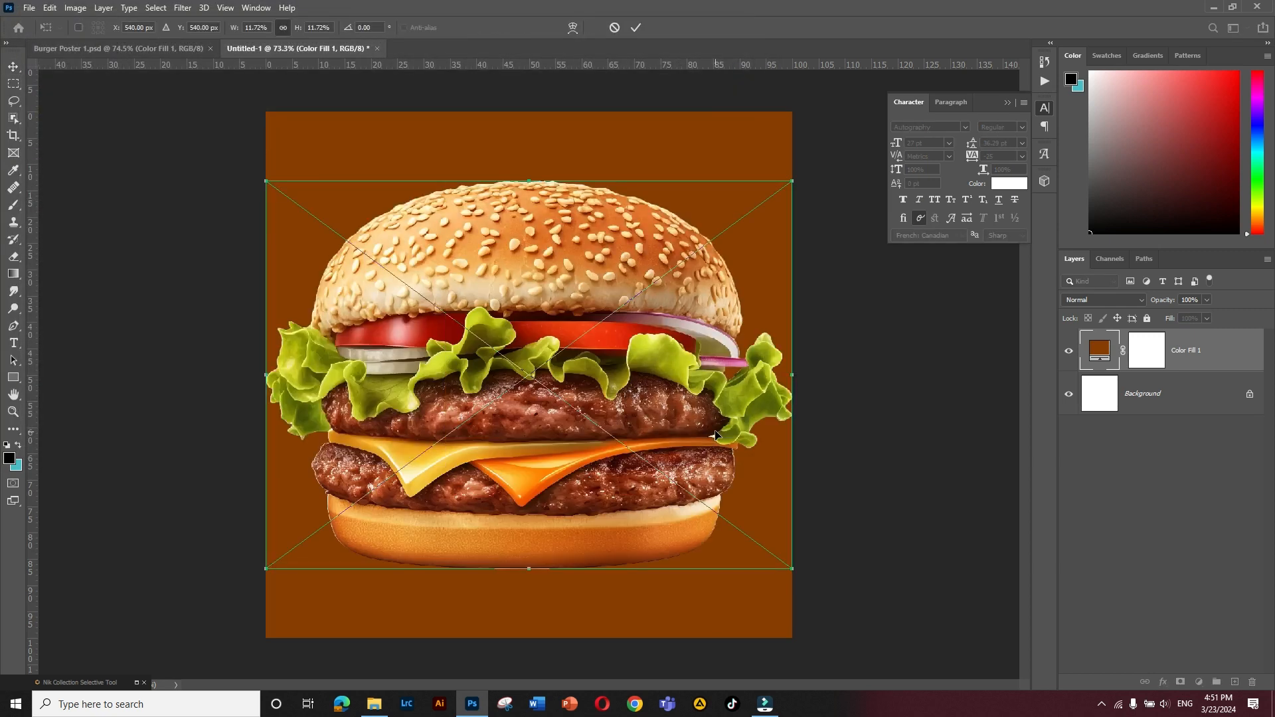
- Scale the placed burger down proportionally to about 9.76%, keeping its base in place, and commit the transform
{"action": "scroll", "coordinate": [579, 367], "scroll_direction": "down", "scroll_amount": 2}
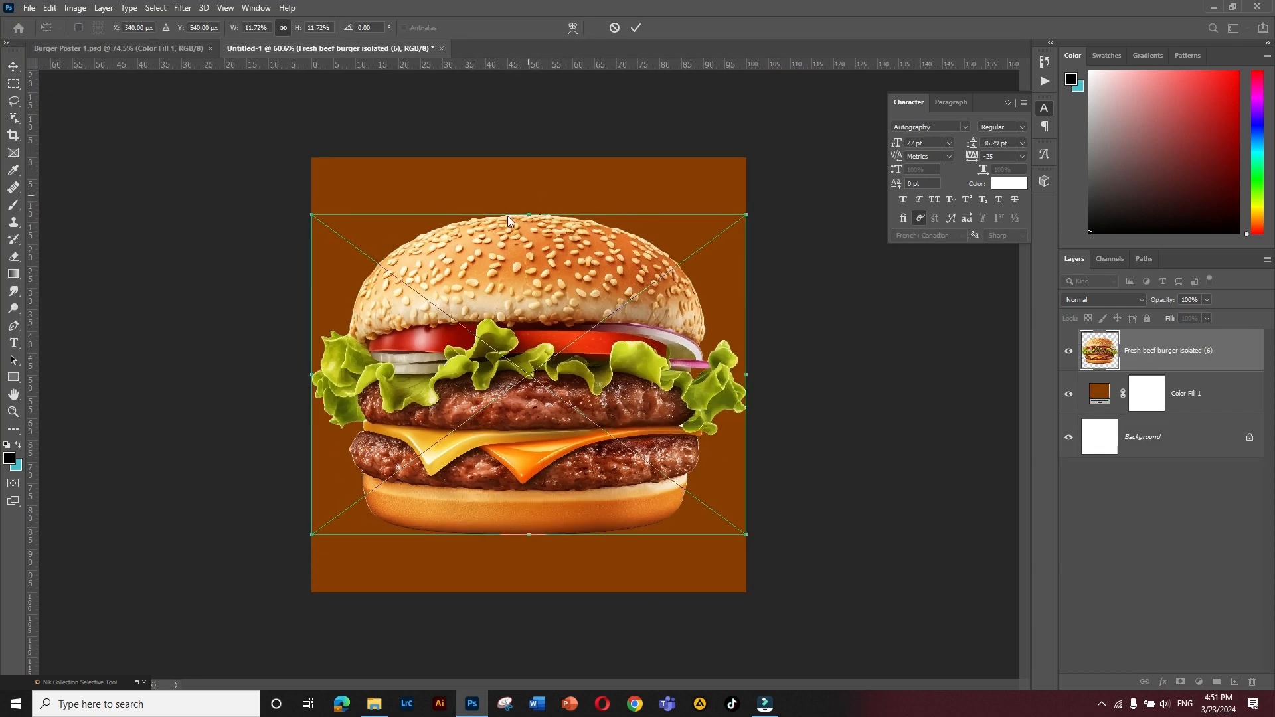
{"action": "left_click_drag", "start_coordinate": [529, 214], "coordinate": [529, 269]}
{"action": "left_click", "coordinate": [13, 67]}
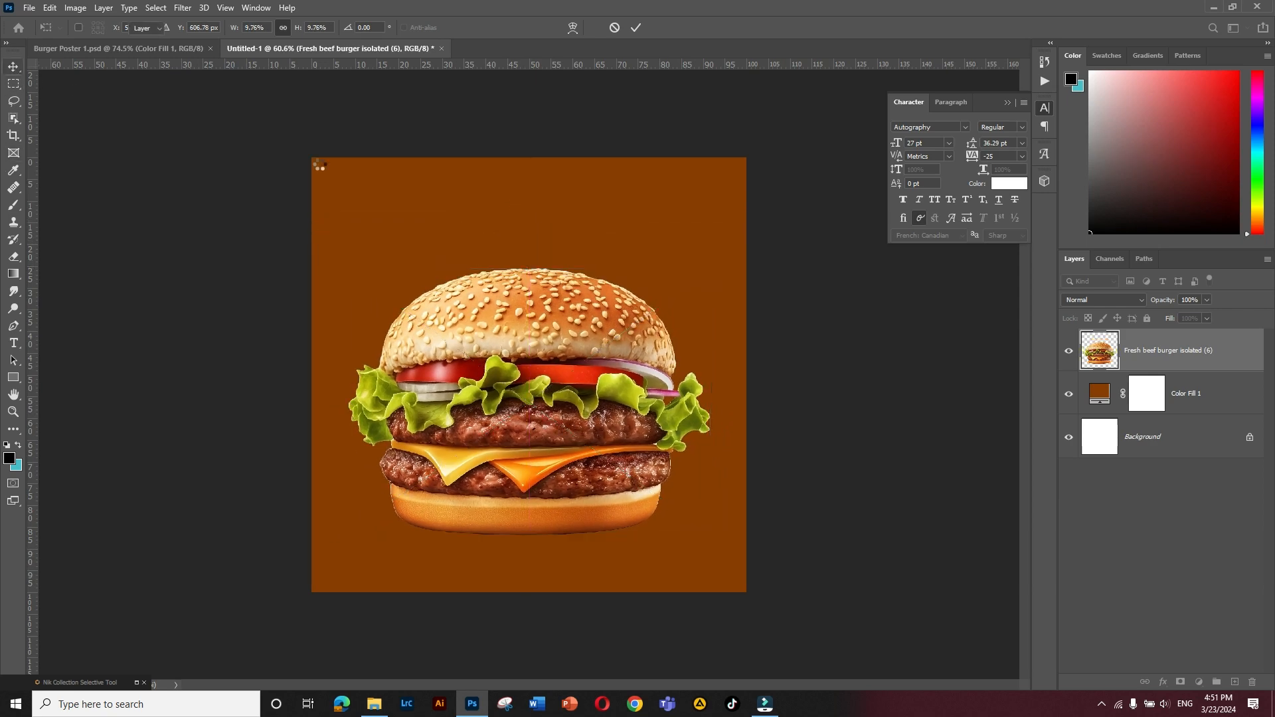
{"action": "scroll", "coordinate": [167, 266], "scroll_direction": "up", "scroll_amount": 1}
{"action": "key", "text": "ctrl+t"}
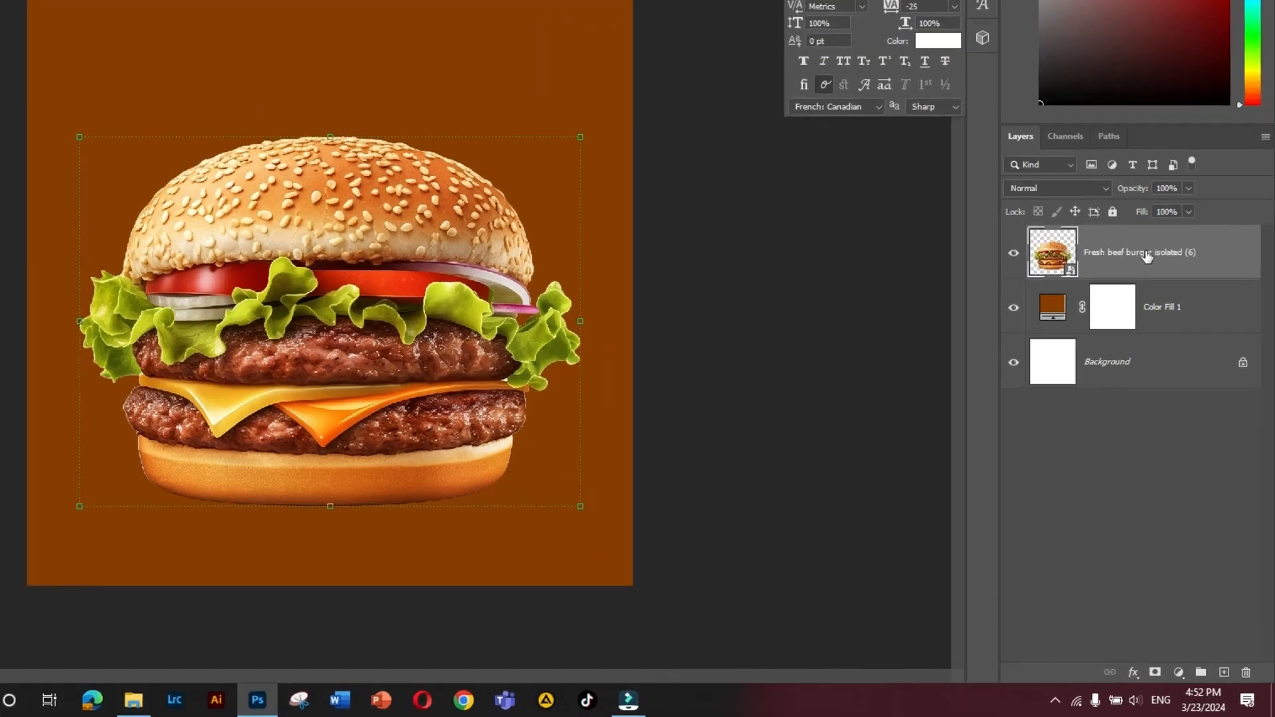
- Duplicate the burger layer and move the original burger straight down behind the copy
{"action": "left_click_drag", "start_coordinate": [1155, 350], "coordinate": [1227, 674]}
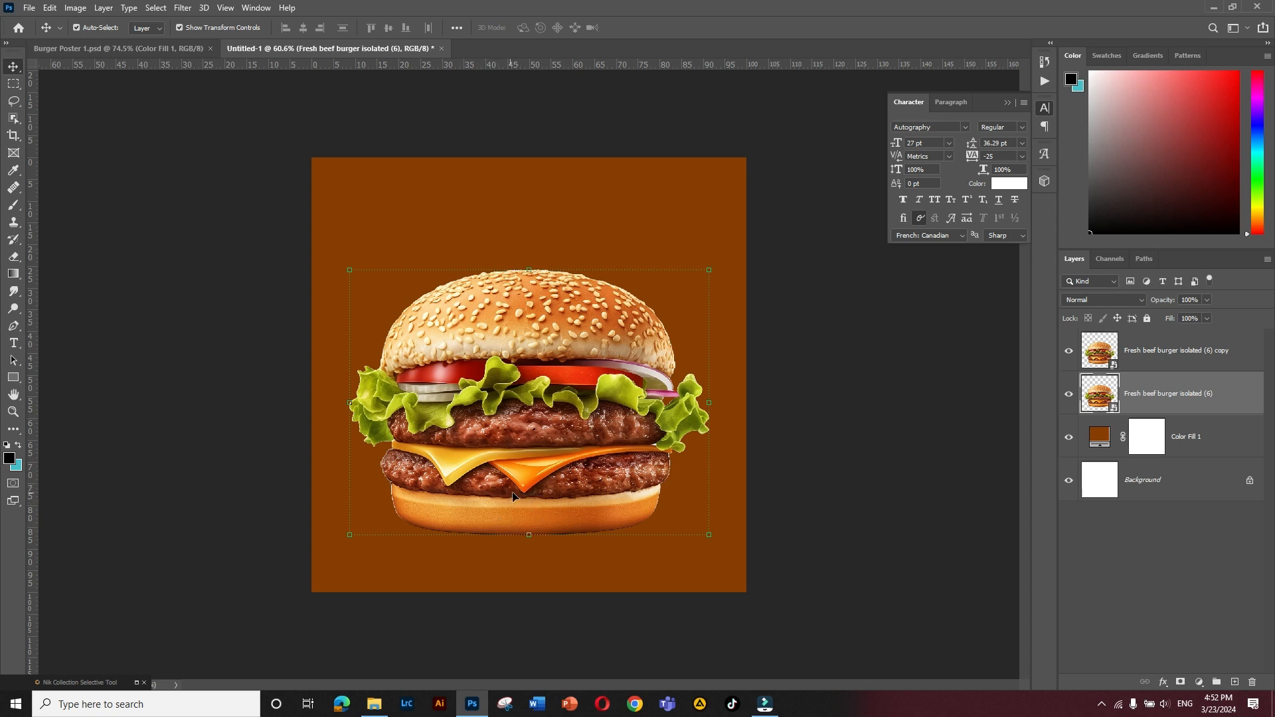
{"action": "left_click_drag", "start_coordinate": [523, 495], "coordinate": [540, 561]}
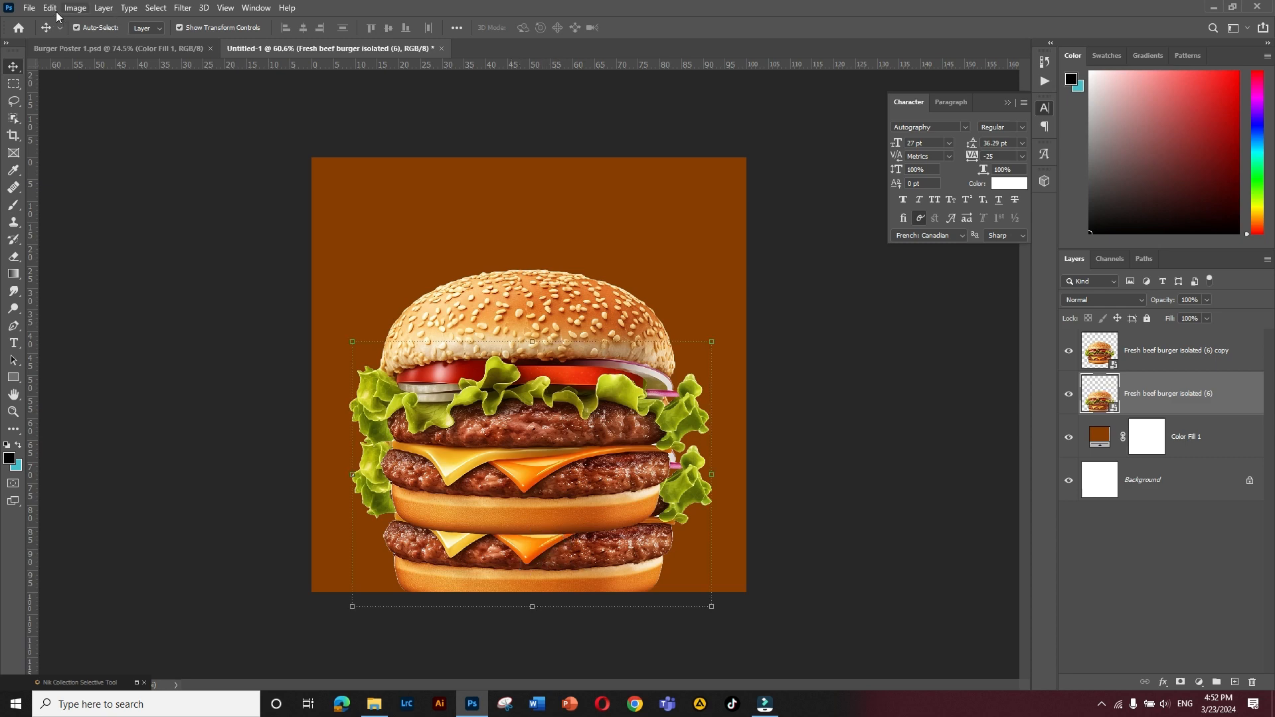
{"action": "left_click_drag", "start_coordinate": [528, 558], "coordinate": [525, 561]}
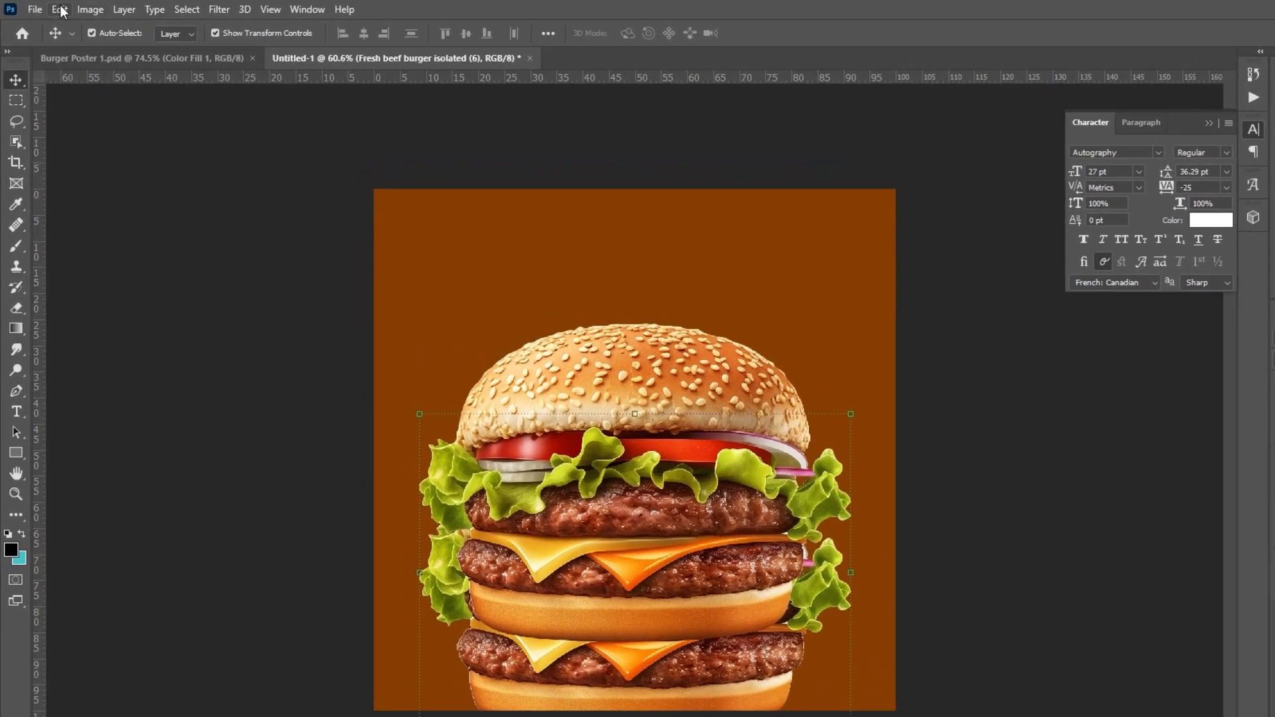
- Flip the original burger vertically and move it directly beneath the upright burger, base to base, as a reflection
{"action": "left_click", "coordinate": [60, 9]}
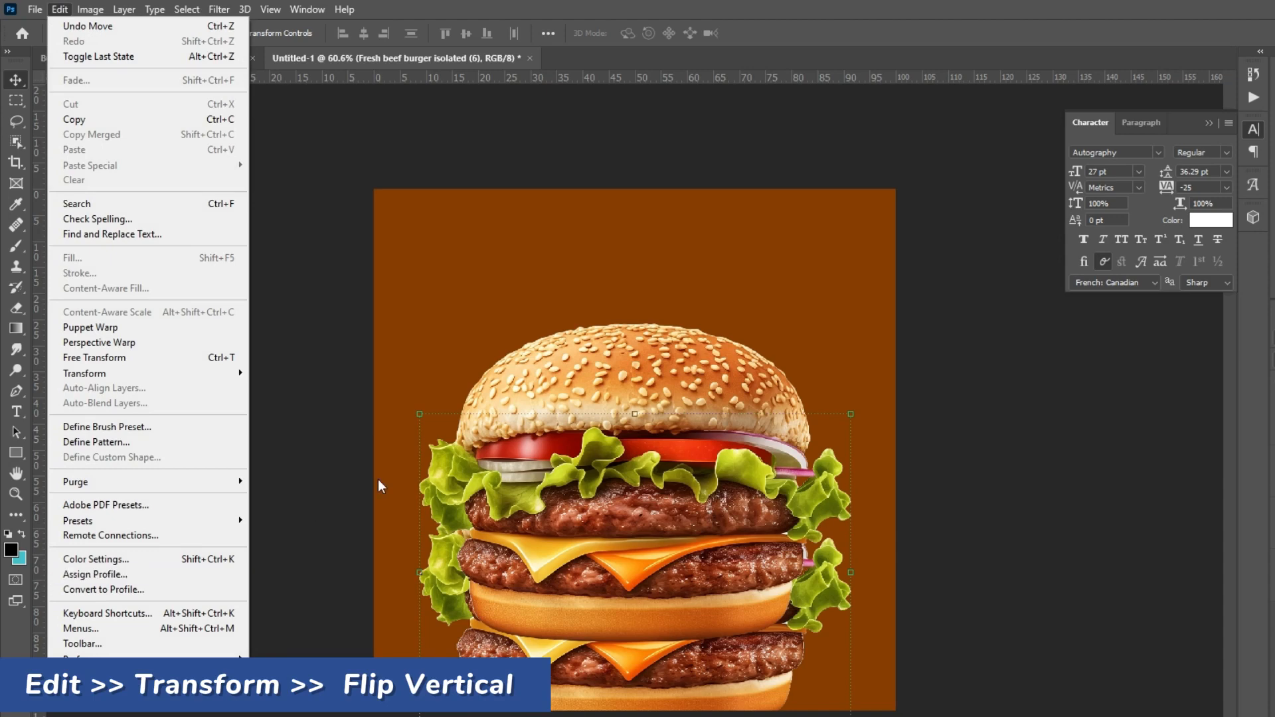
{"action": "mouse_move", "coordinate": [224, 383]}
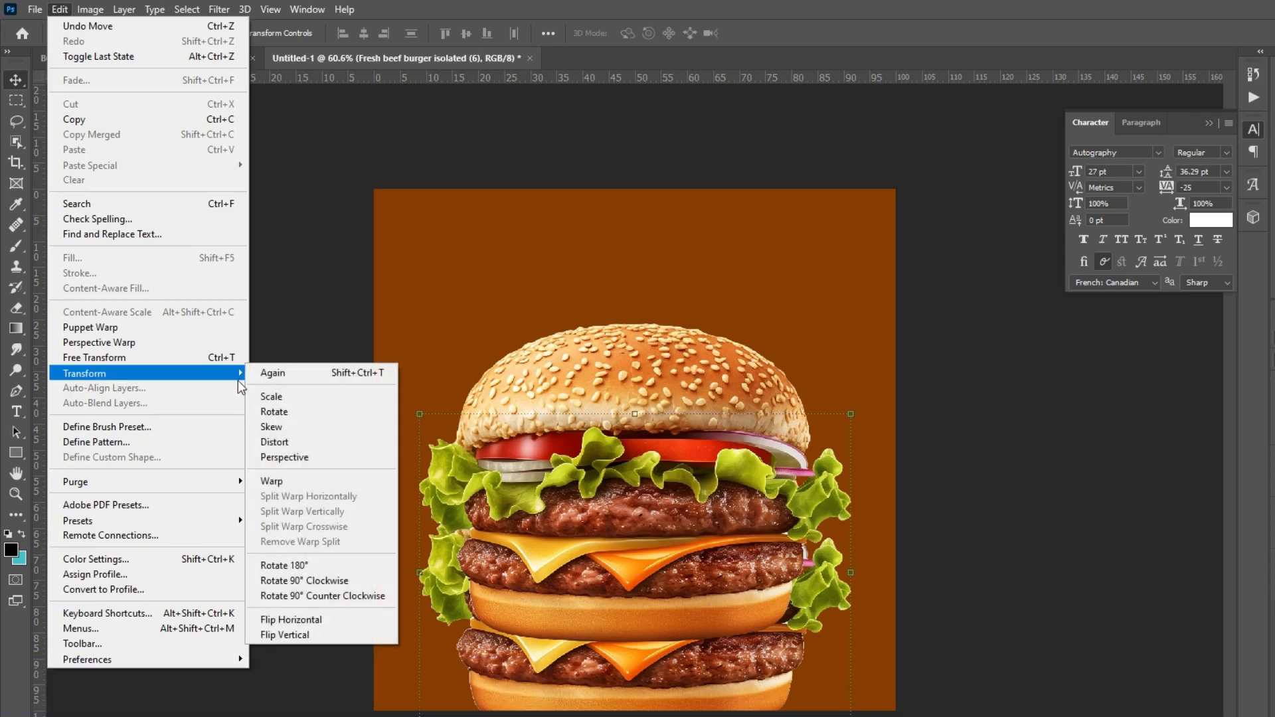
{"action": "mouse_move", "coordinate": [206, 374]}
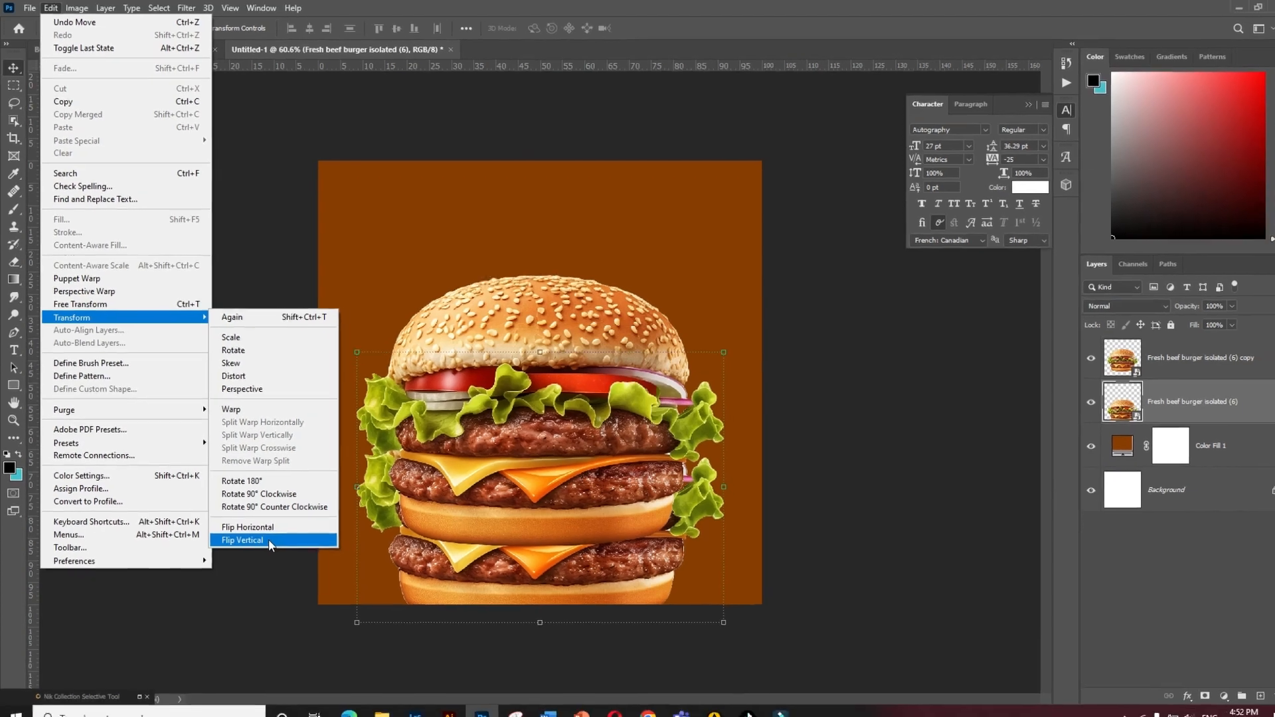
{"action": "left_click", "coordinate": [268, 540]}
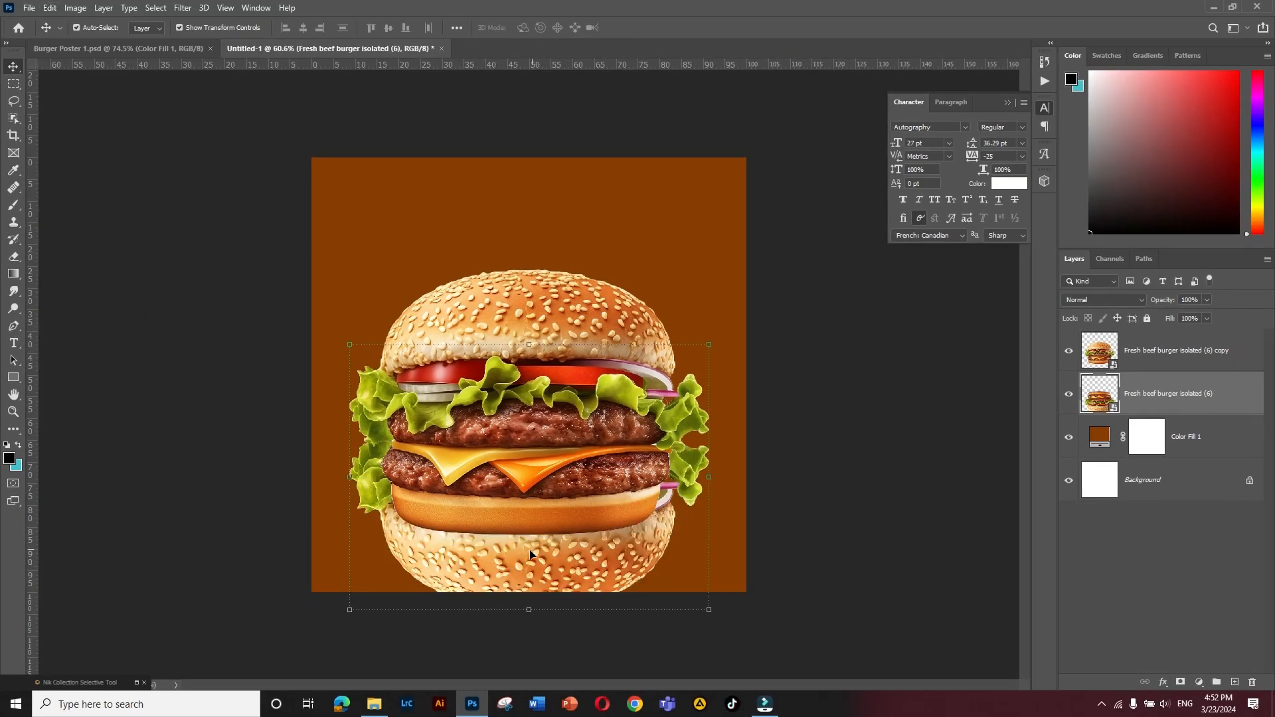
{"action": "scroll", "coordinate": [530, 555], "scroll_direction": "down", "scroll_amount": 2}
{"action": "left_click_drag", "start_coordinate": [528, 458], "coordinate": [516, 559]}
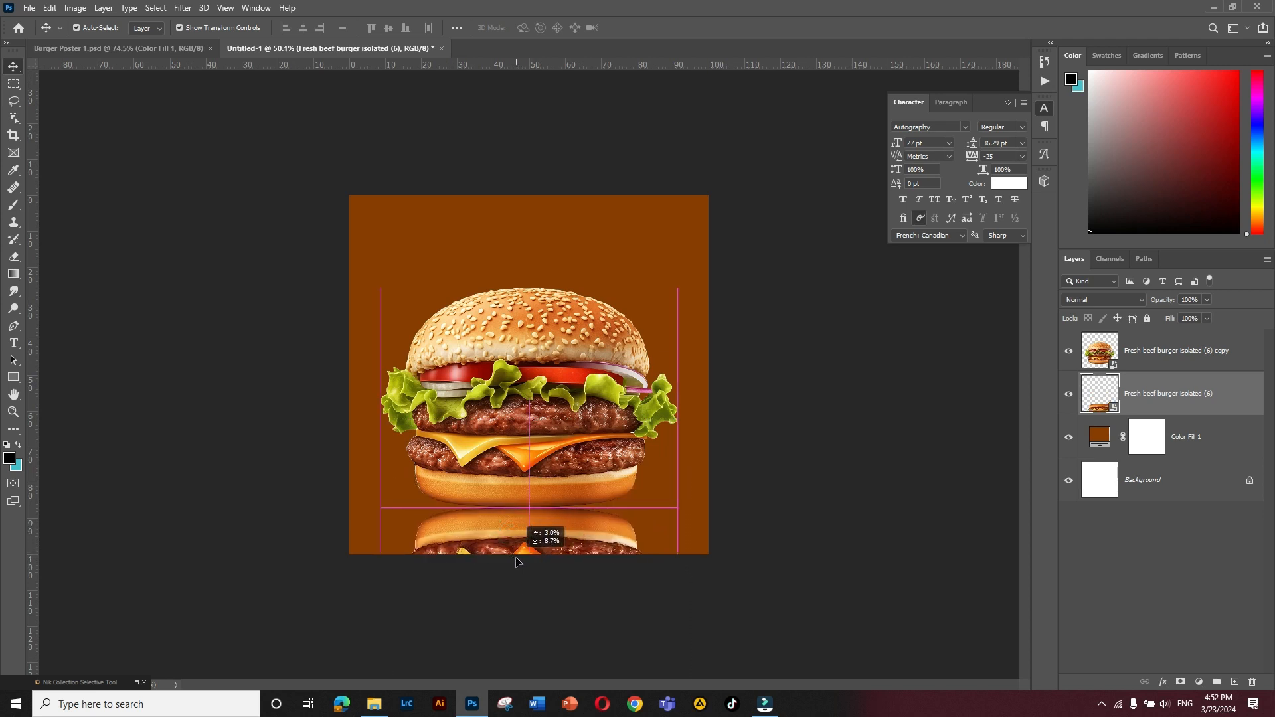
{"action": "key", "text": "ctrl+plus"}
{"action": "scroll", "coordinate": [517, 573], "scroll_direction": "down", "scroll_amount": 1}
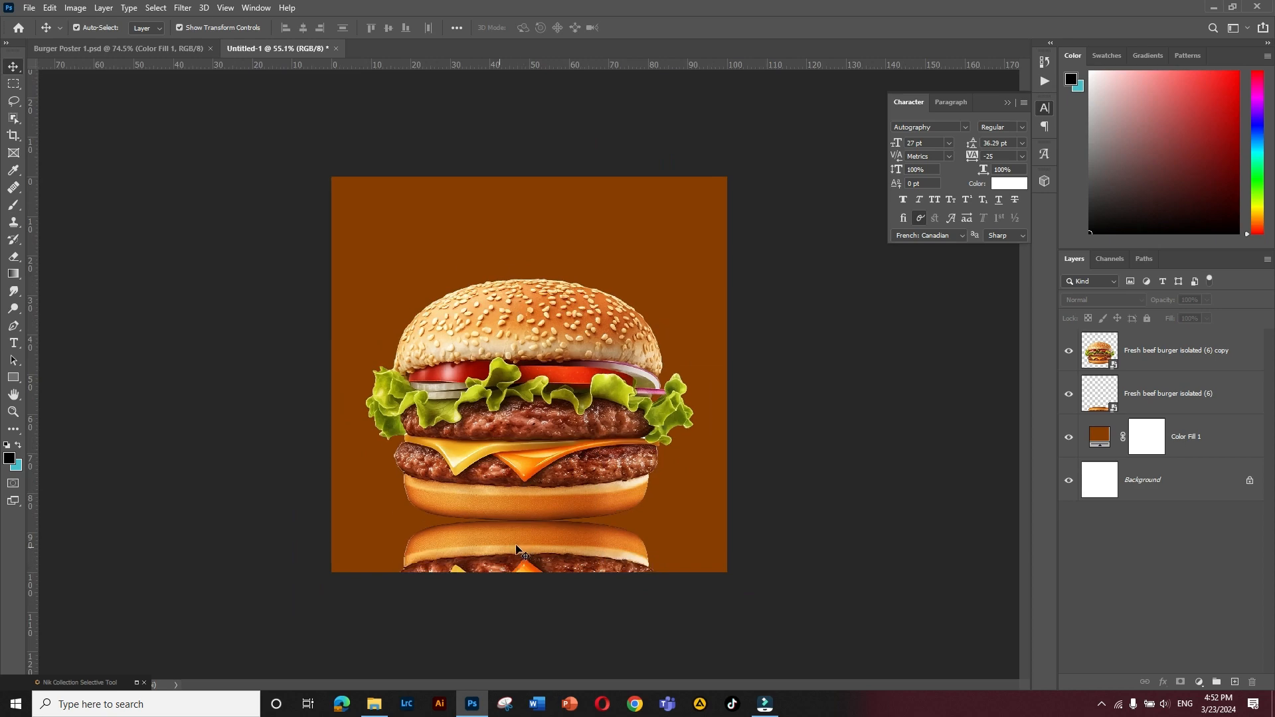
- Add a layer mask to the flipped burger layer and open the Gradient tool's gradient for editing
{"action": "left_click", "coordinate": [522, 554]}
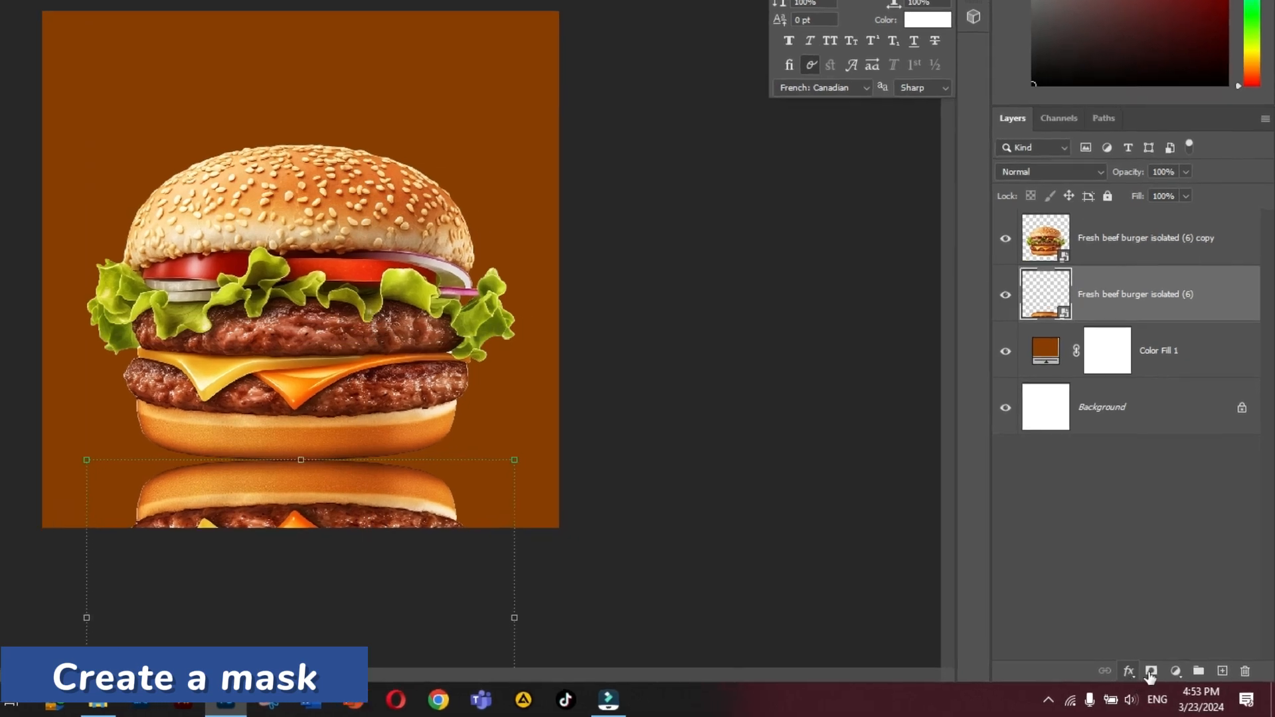
{"action": "left_click", "coordinate": [1181, 682]}
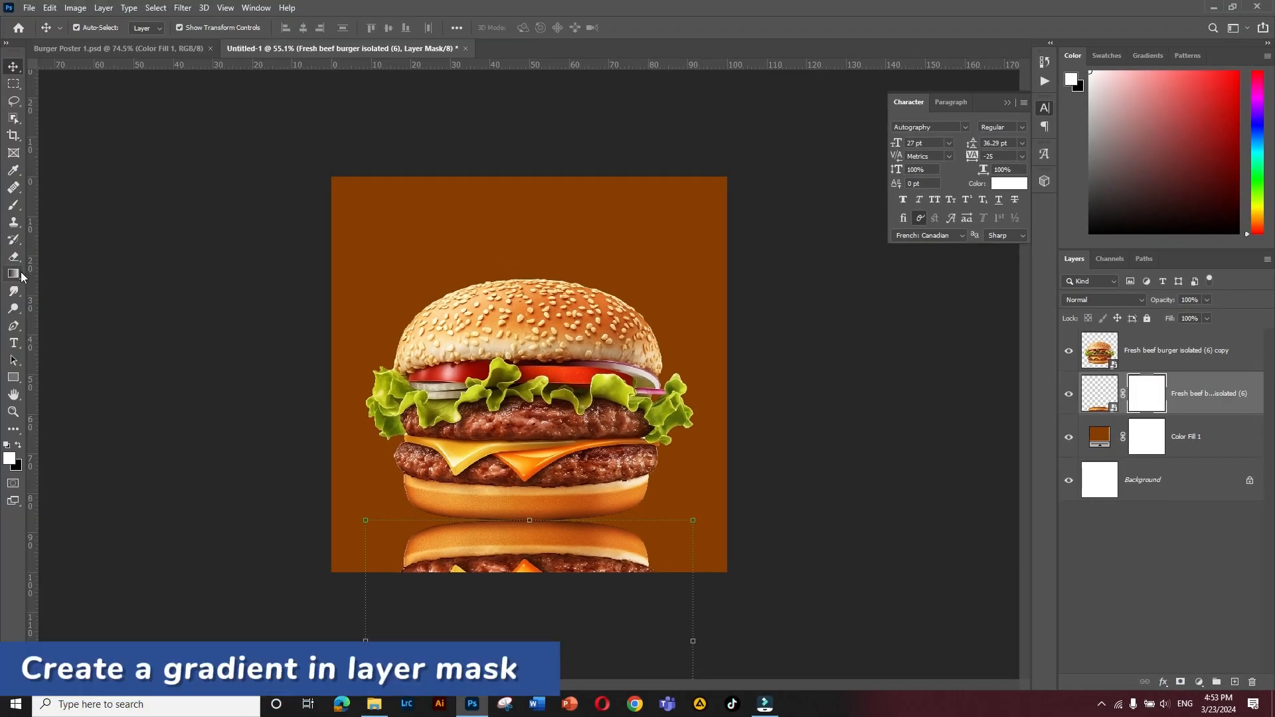
{"action": "left_click", "coordinate": [14, 273]}
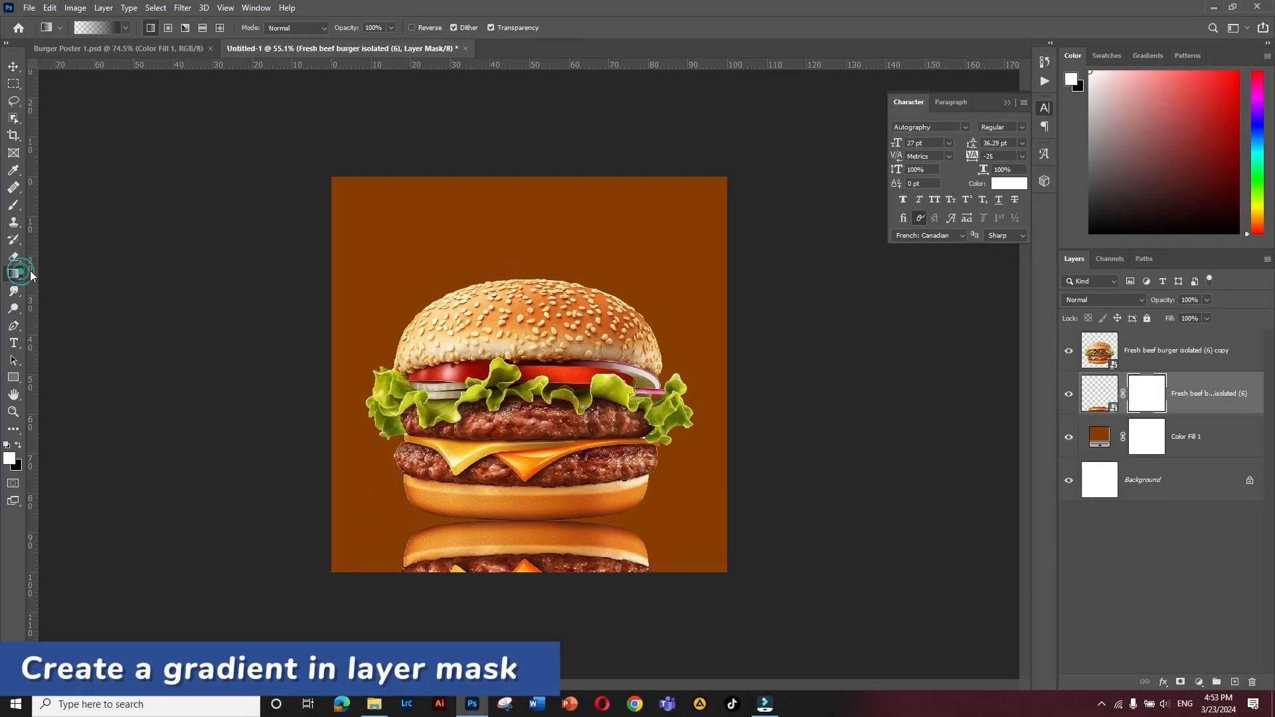
{"action": "left_click", "coordinate": [90, 29]}
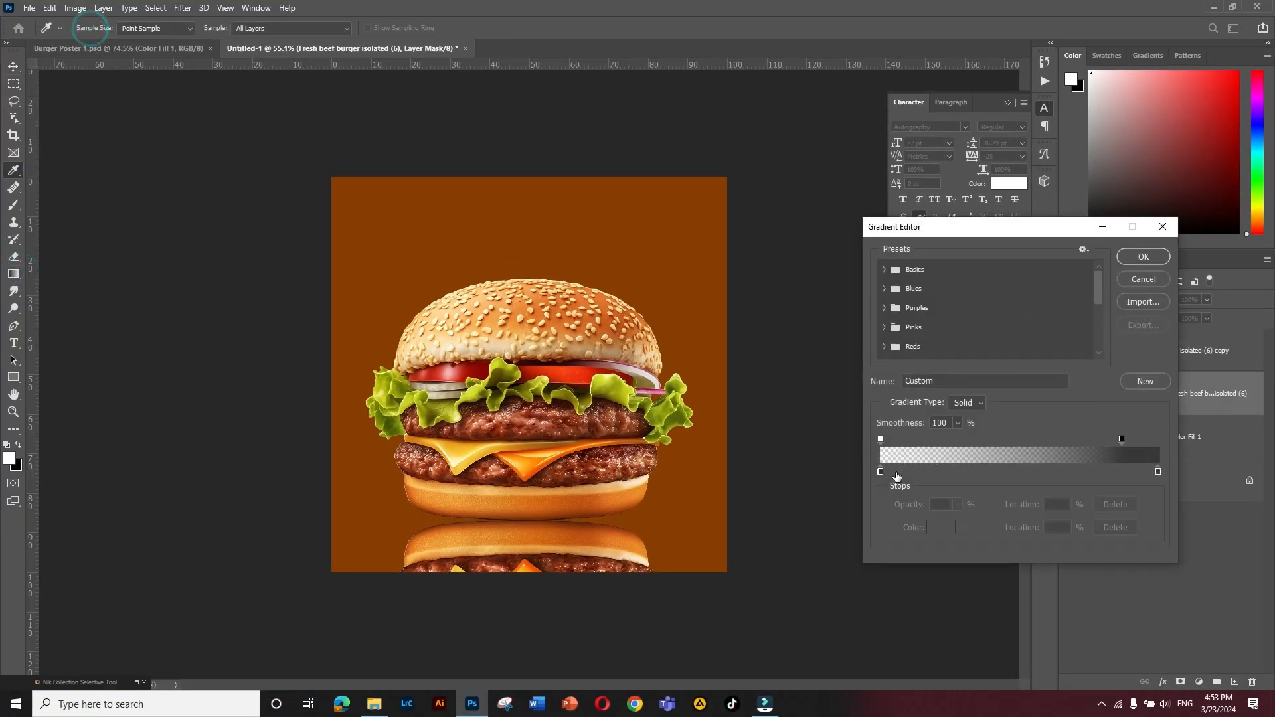
- Move the gradient's fully opaque opacity stop to the 71% location and accept the edited gradient
{"action": "left_click", "coordinate": [1157, 471]}
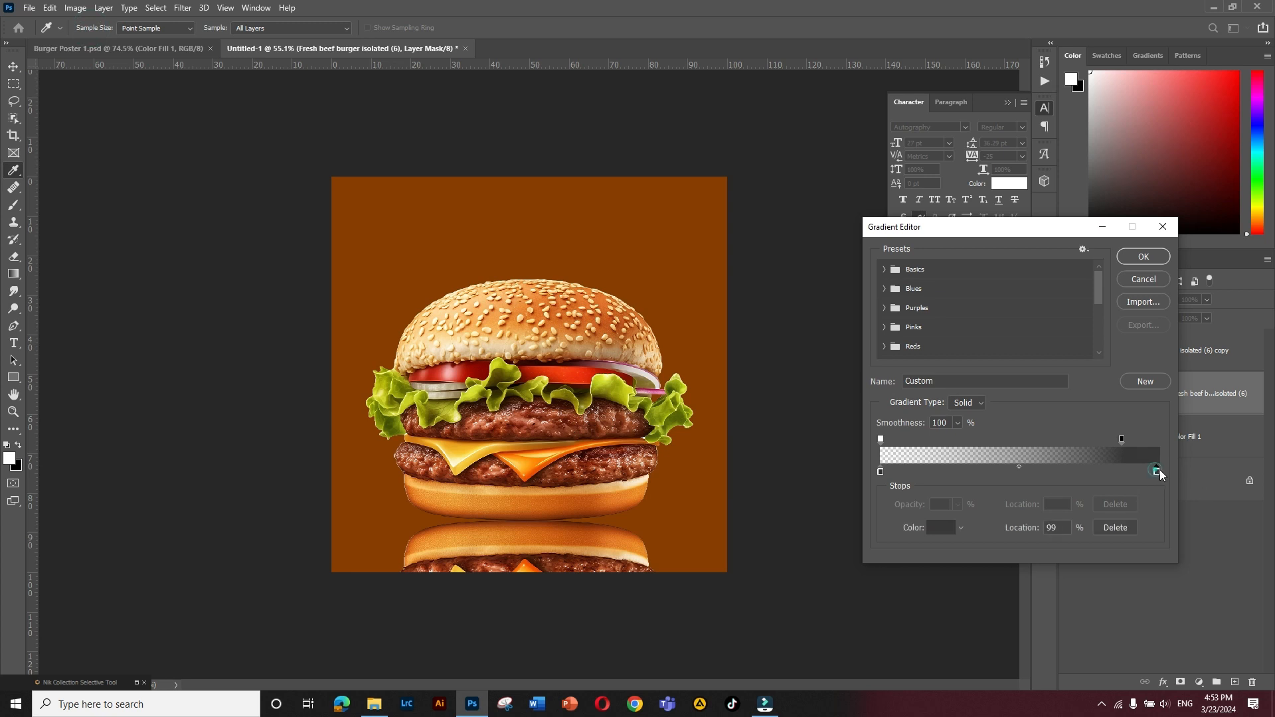
{"action": "left_click", "coordinate": [1123, 439]}
{"action": "left_click_drag", "start_coordinate": [1125, 440], "coordinate": [1078, 444]}
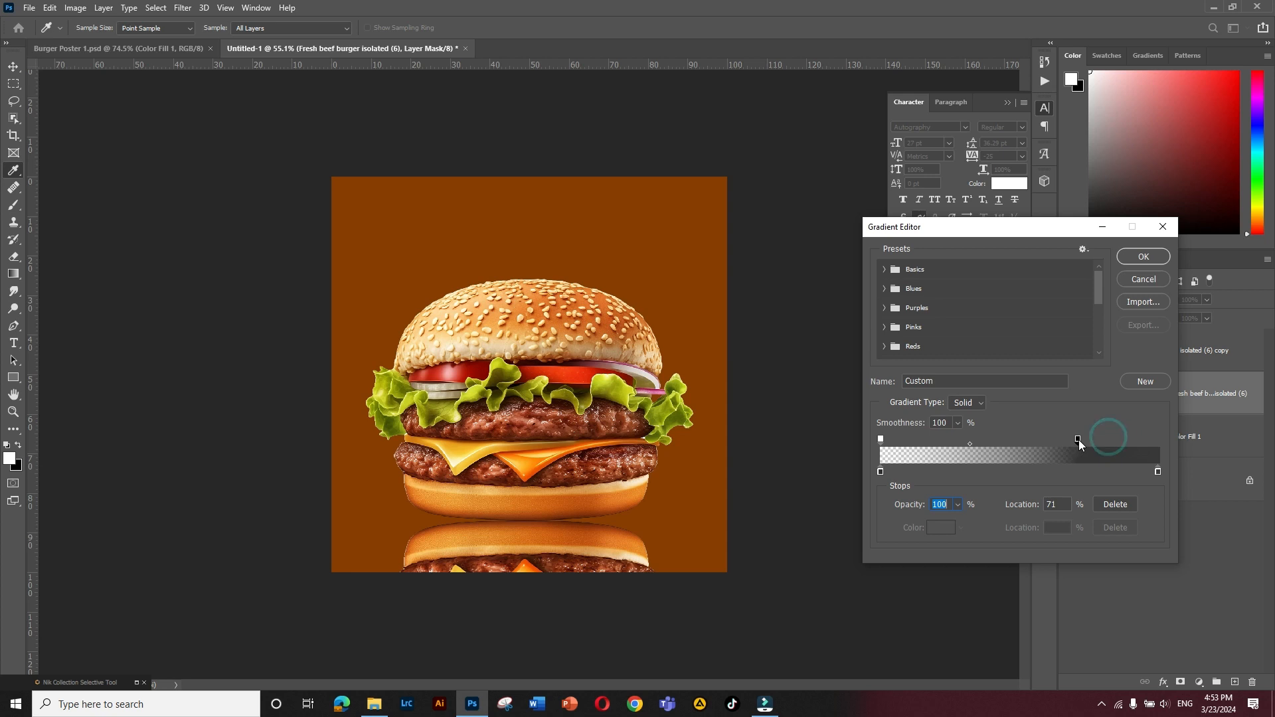
{"action": "left_click", "coordinate": [881, 439]}
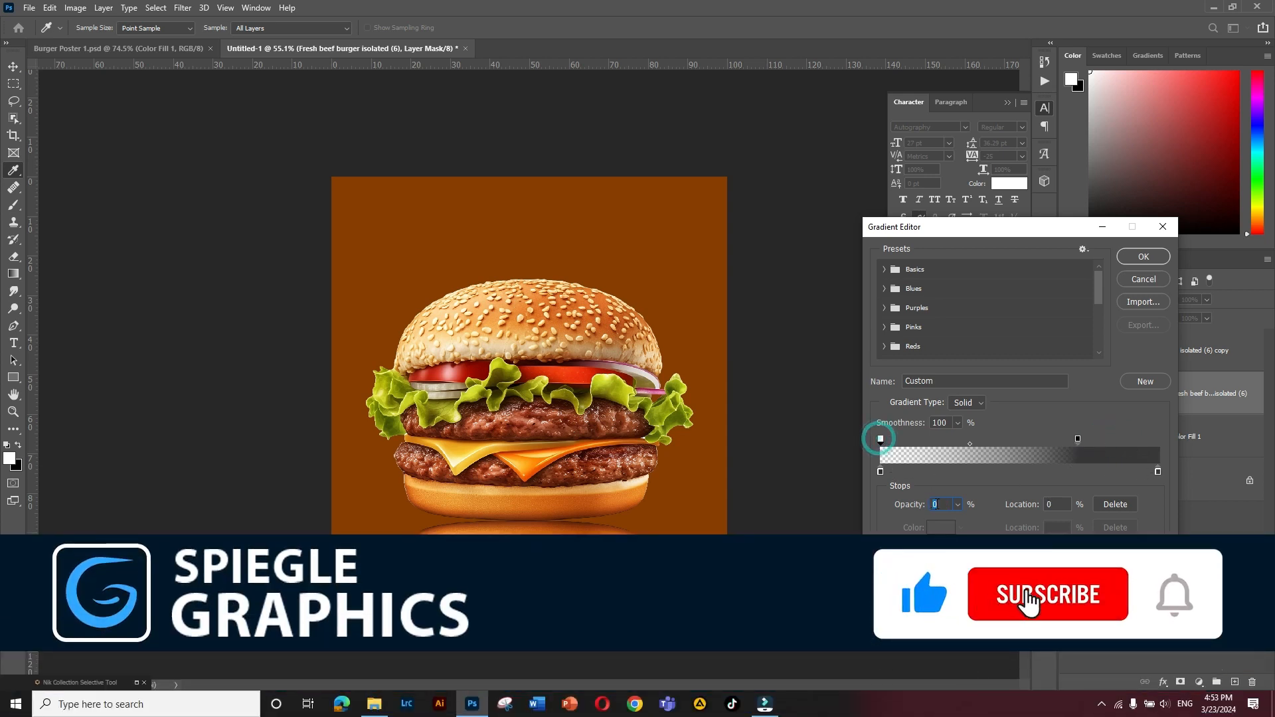
{"action": "left_click", "coordinate": [958, 506]}
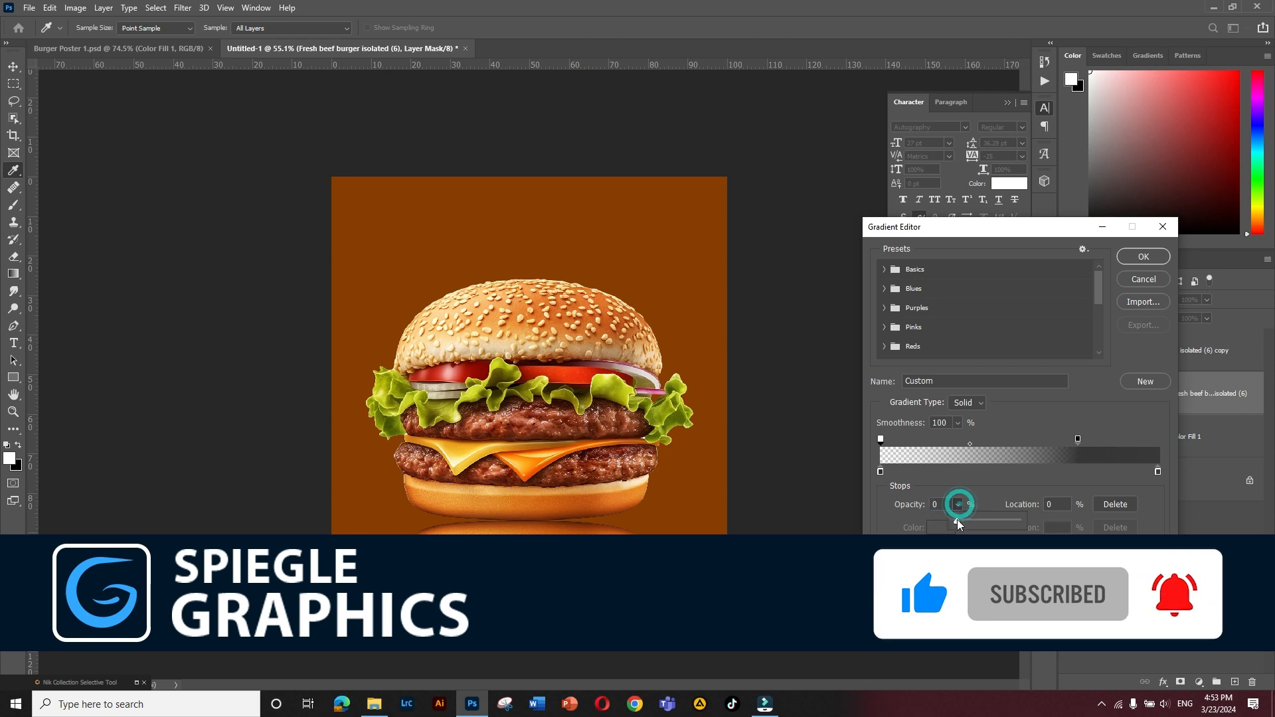
{"action": "left_click", "coordinate": [948, 482]}
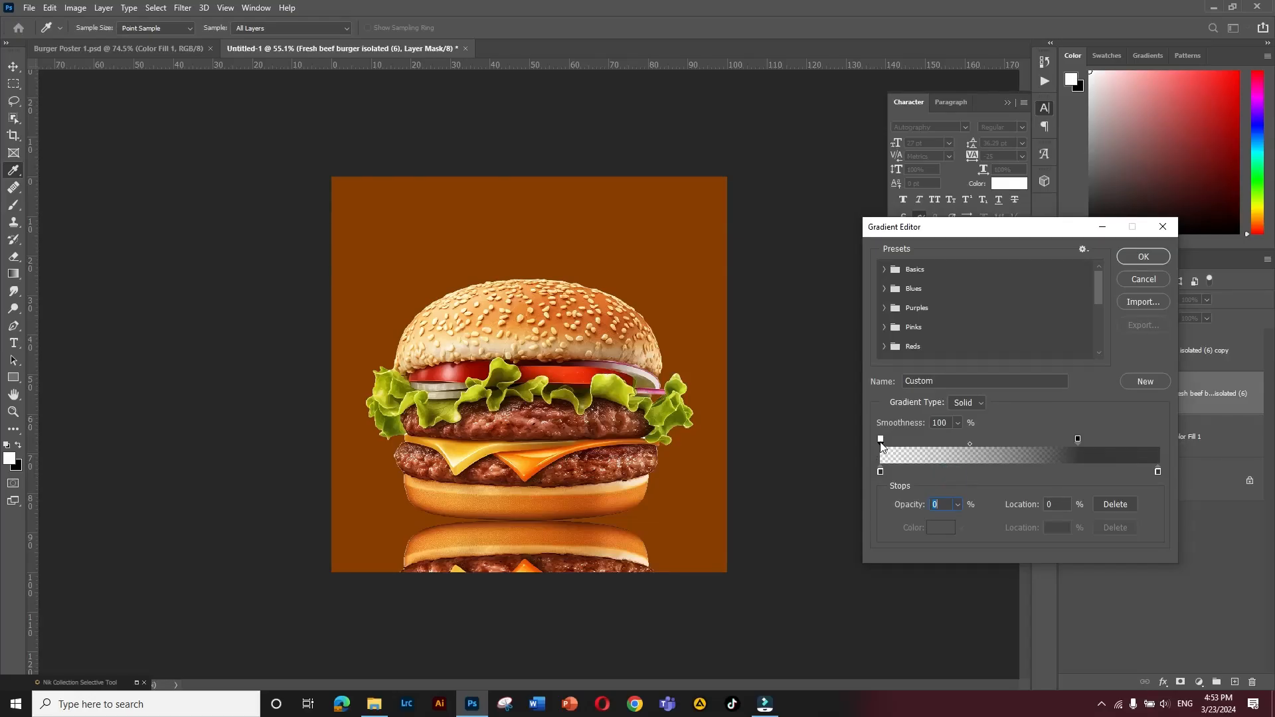
{"action": "left_click", "coordinate": [880, 440]}
{"action": "left_click", "coordinate": [1078, 440]}
{"action": "left_click", "coordinate": [1146, 260]}
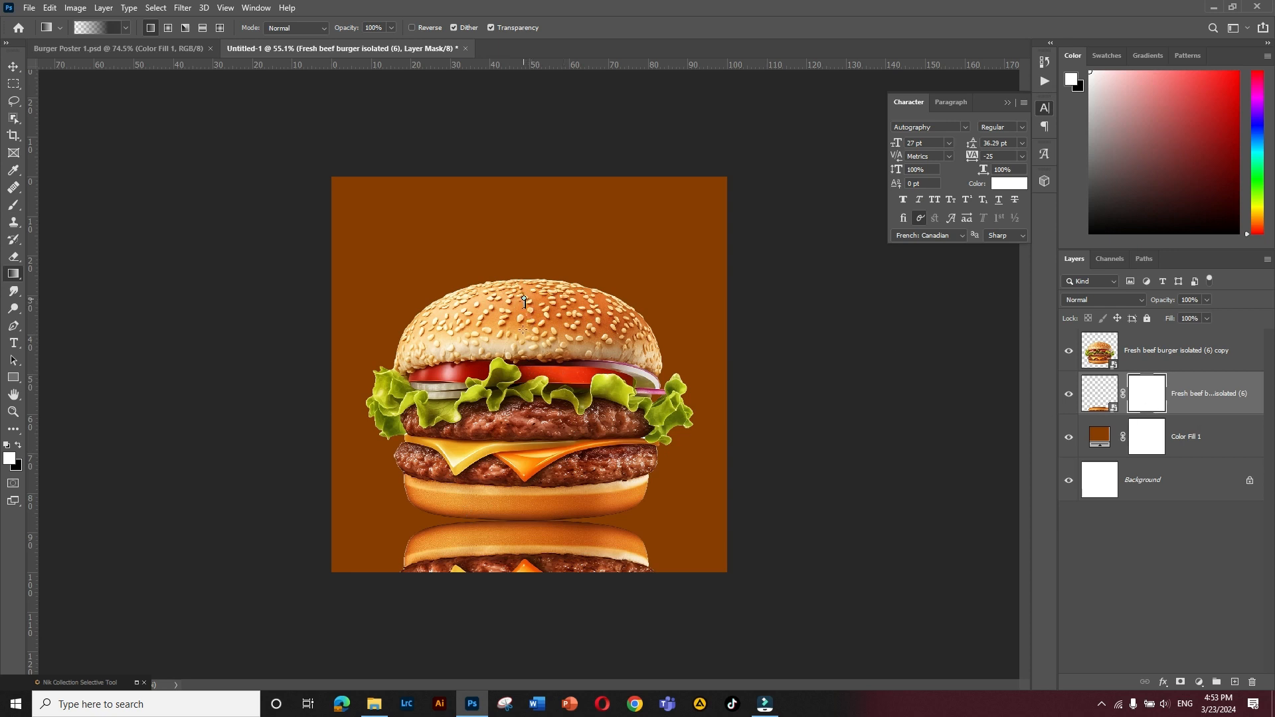
- Draw the gradient on the flipped burger's layer mask to fade the reflection toward the poster's lower edge, and deselect the layer
{"action": "left_click_drag", "start_coordinate": [542, 578], "coordinate": [542, 579]}
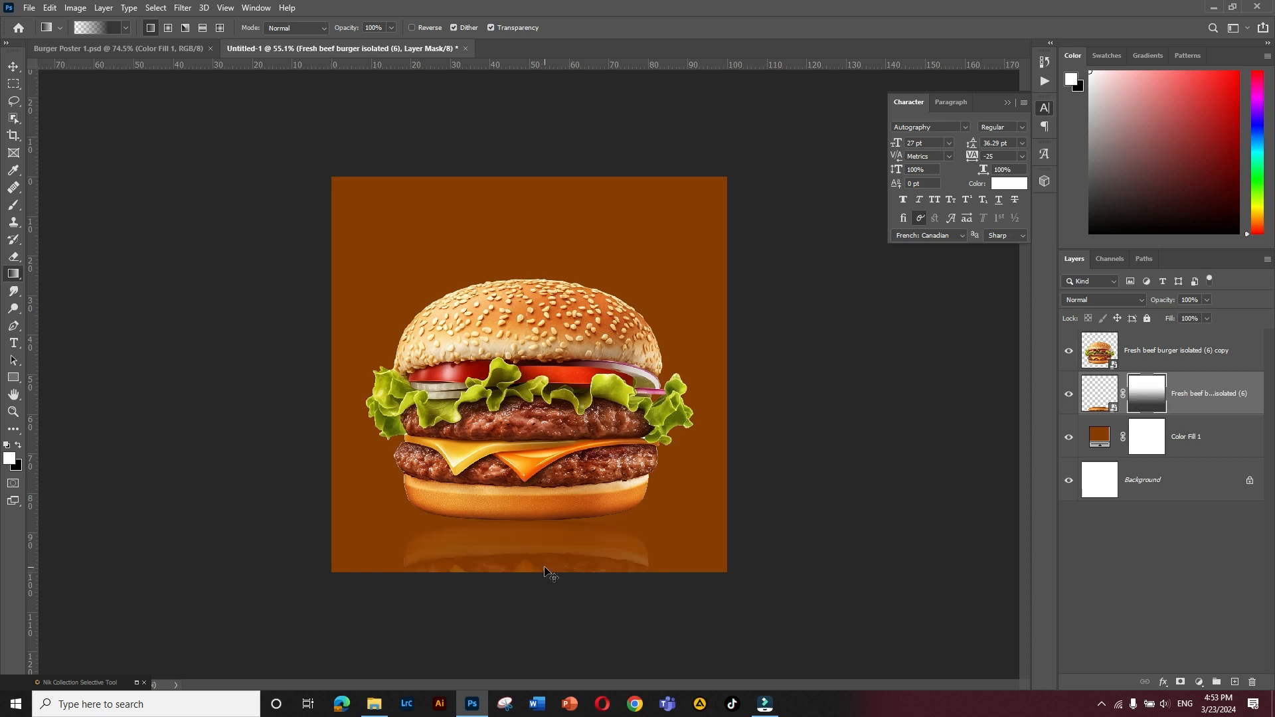
{"action": "scroll", "coordinate": [546, 570], "scroll_direction": "up", "scroll_amount": 1}
{"action": "key", "text": "v"}
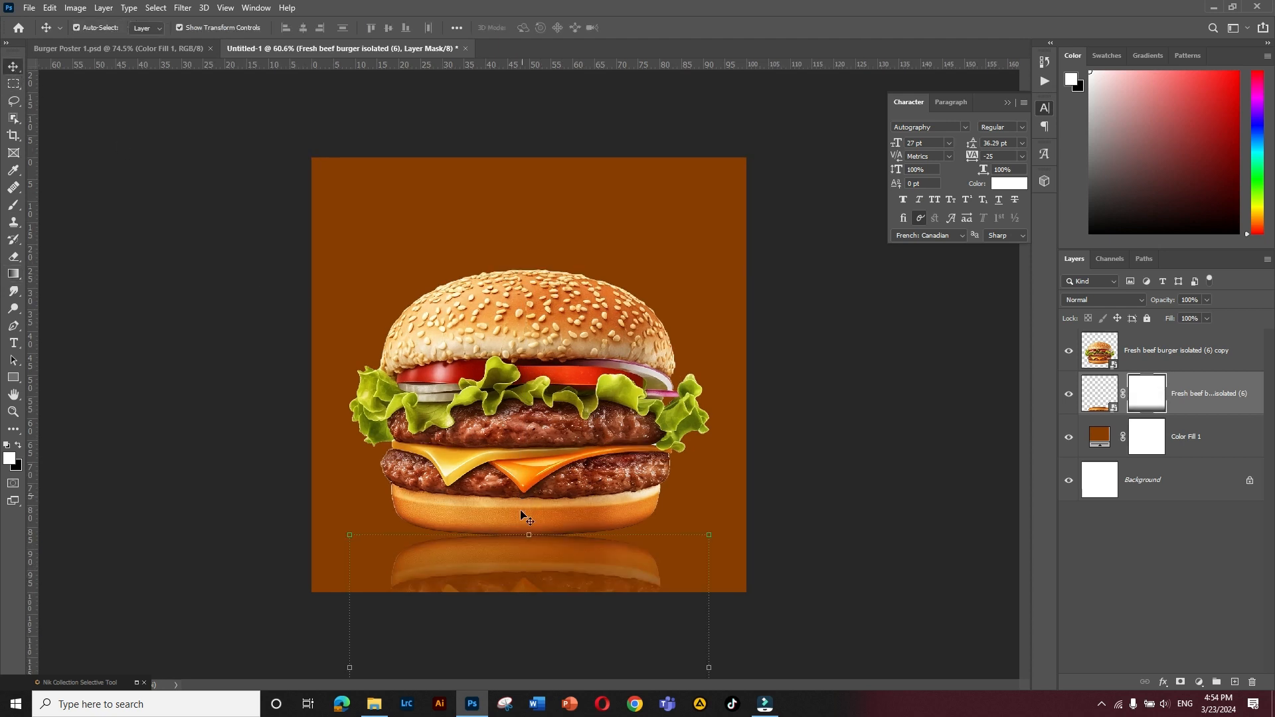
{"action": "left_click", "coordinate": [188, 414]}
{"action": "scroll", "coordinate": [546, 541], "scroll_direction": "up", "scroll_amount": 1}
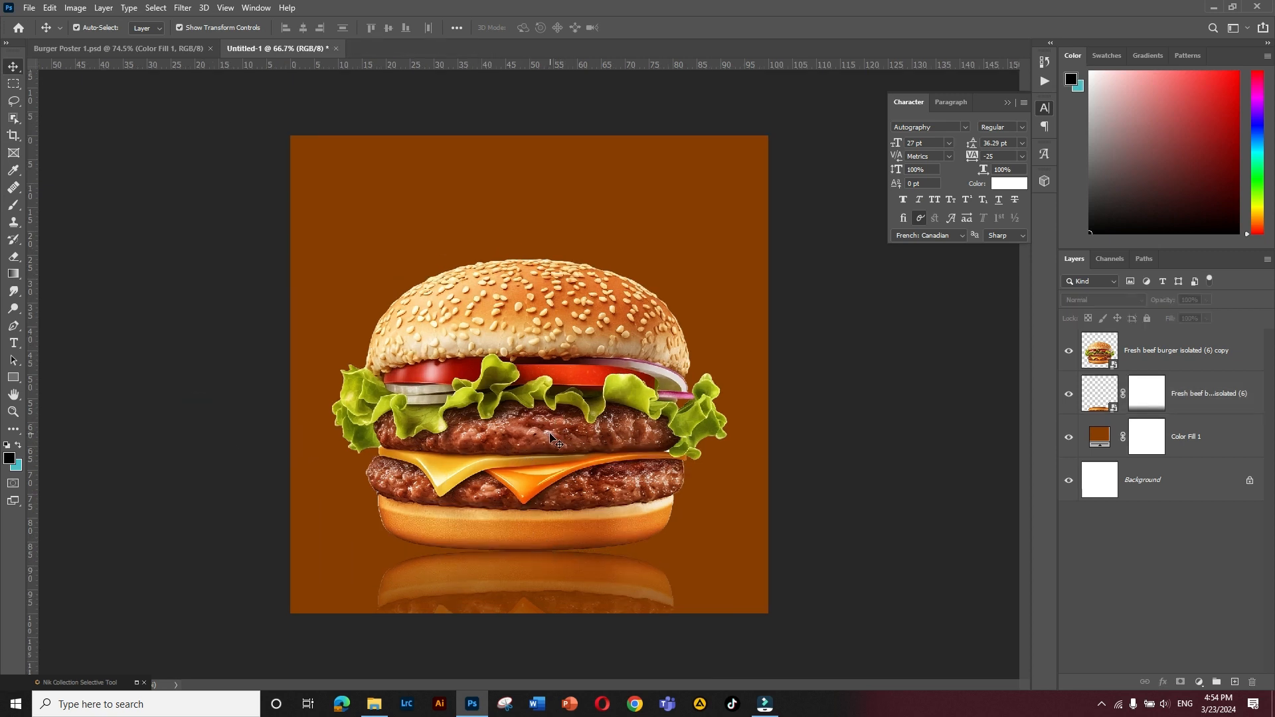
- Duplicate the upright burger layer above the original copy
{"action": "left_click", "coordinate": [1194, 358]}
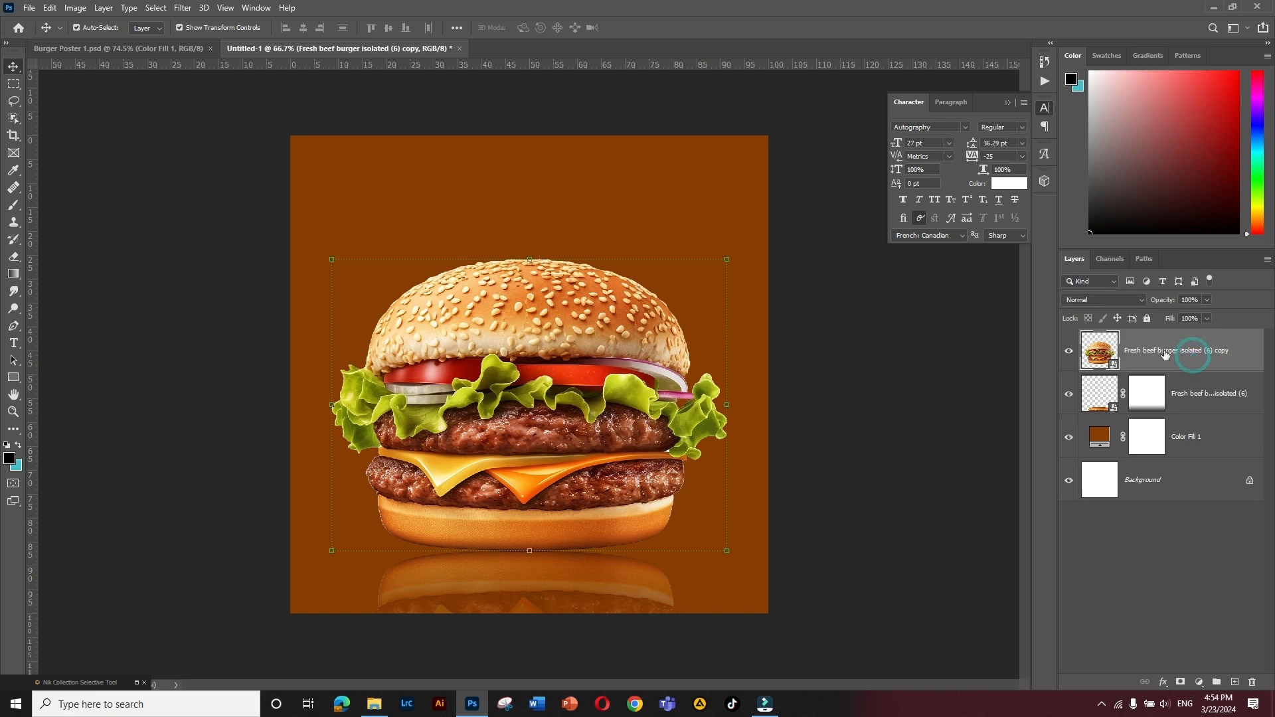
{"action": "left_click_drag", "start_coordinate": [1166, 354], "coordinate": [1236, 682]}
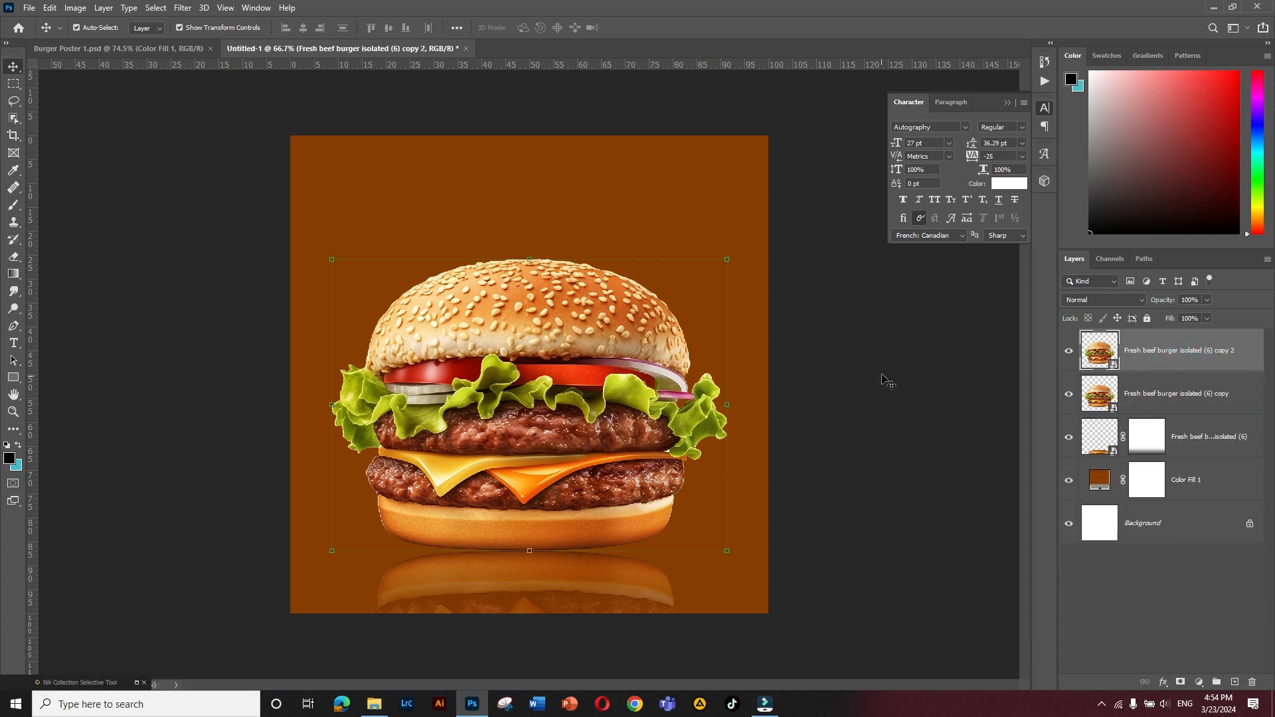
{"action": "scroll", "coordinate": [888, 382], "scroll_direction": "down", "scroll_amount": 1}
- Select the lower of the two upright burger layers and enlarge it slightly so it extends beyond the burger above it
{"action": "left_click", "coordinate": [1153, 392]}
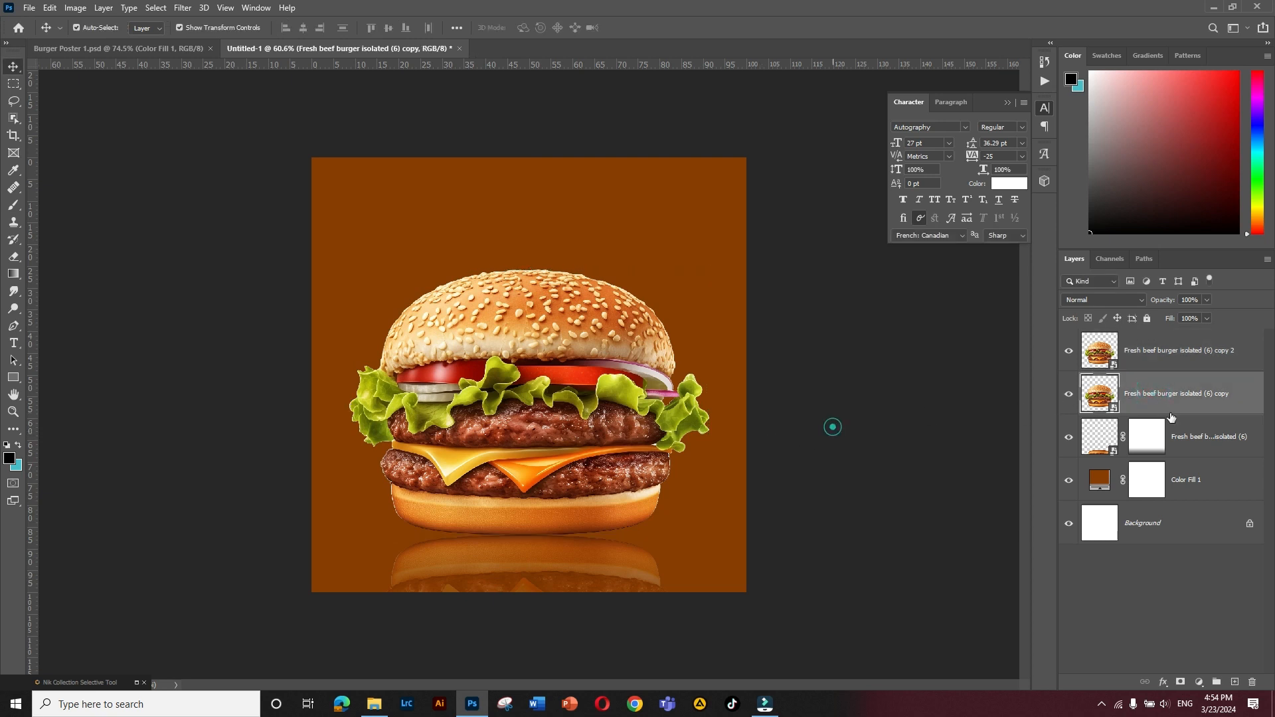
{"action": "left_click", "coordinate": [1184, 396]}
{"action": "left_click_drag", "start_coordinate": [531, 268], "coordinate": [529, 261]}
{"action": "left_click", "coordinate": [14, 67]}
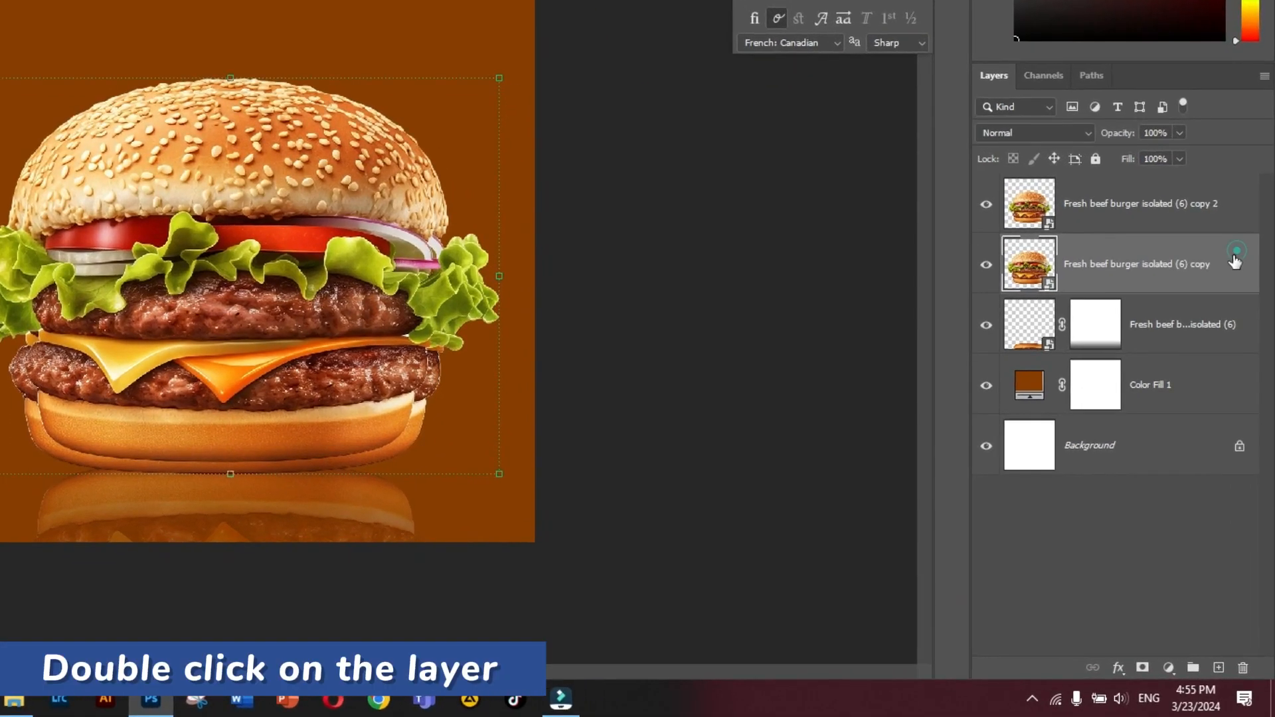
- Add a Color Overlay in dark brown 4b1000 to the lower upright burger layer
{"action": "double_click", "coordinate": [1246, 393]}
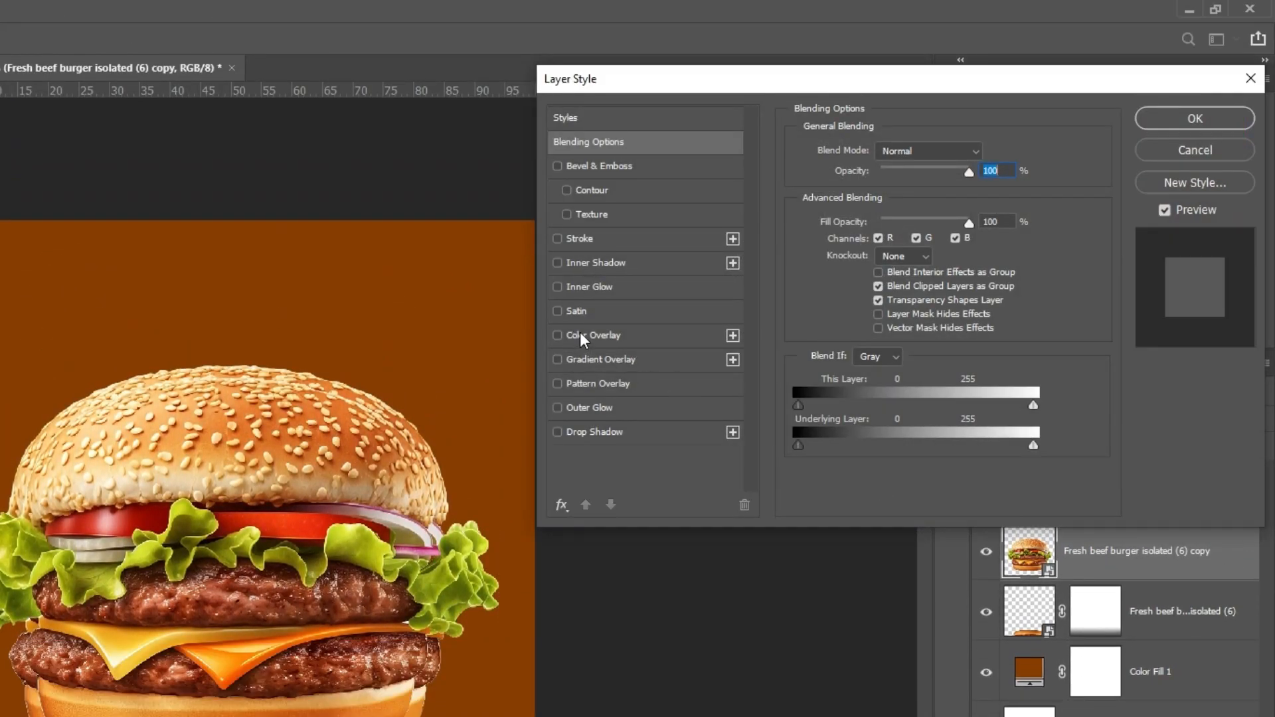
{"action": "left_click", "coordinate": [580, 335]}
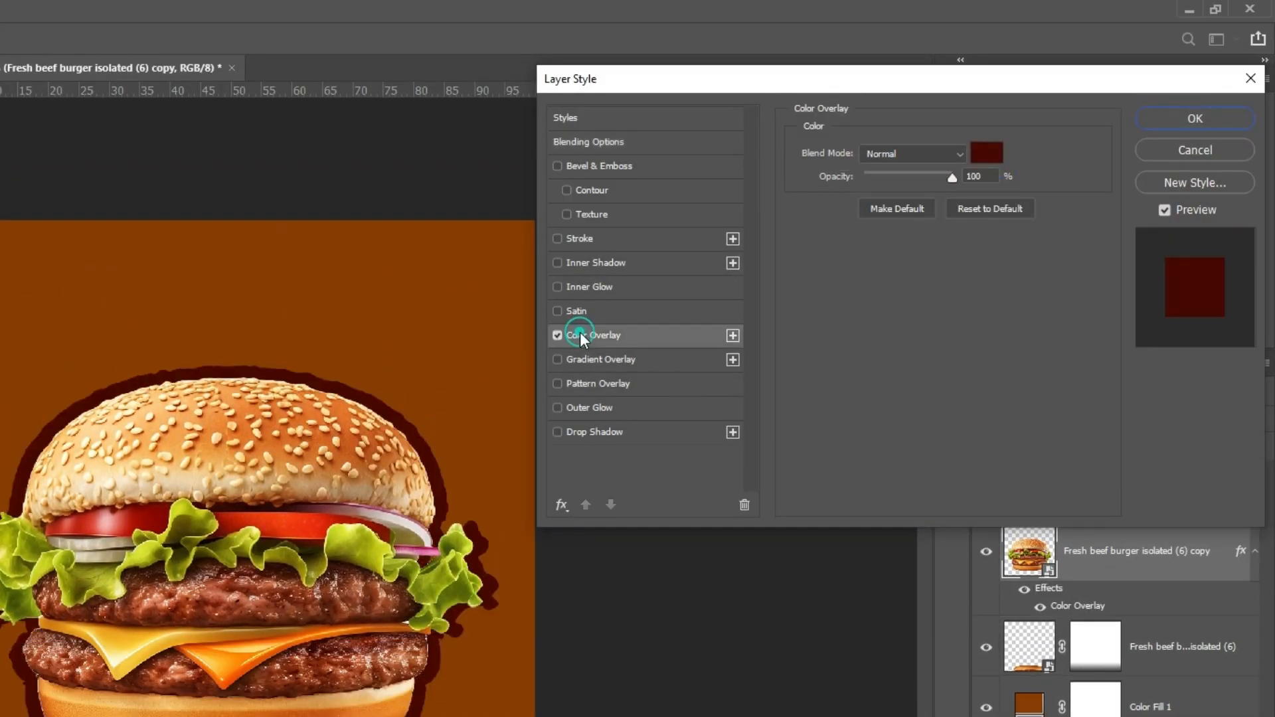
{"action": "left_click", "coordinate": [986, 153]}
{"action": "mouse_move", "coordinate": [949, 478]}
{"action": "left_mouse_down"}
{"action": "mouse_move", "coordinate": [928, 465]}
{"action": "mouse_move", "coordinate": [950, 466]}
{"action": "left_mouse_up"}
{"action": "mouse_move", "coordinate": [960, 527]}
{"action": "left_mouse_down"}
{"action": "mouse_move", "coordinate": [960, 512]}
{"action": "mouse_move", "coordinate": [962, 525]}
{"action": "left_mouse_up"}
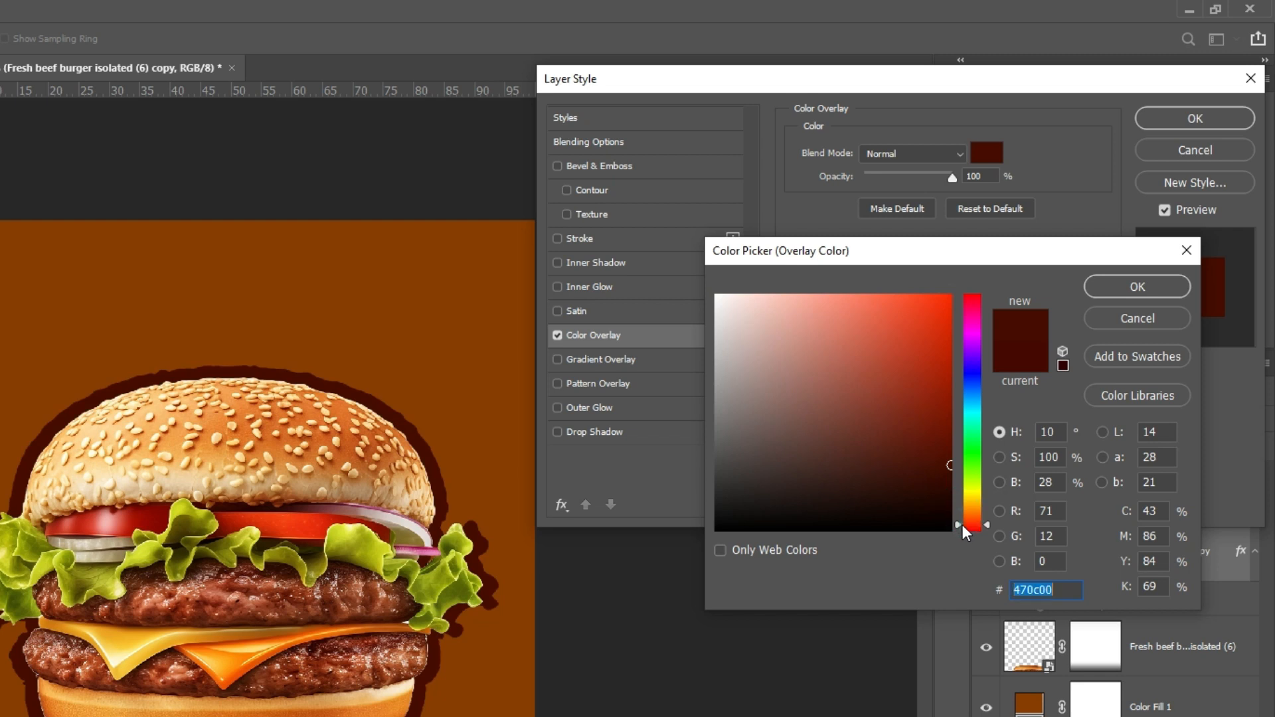
{"action": "left_click", "coordinate": [963, 523]}
{"action": "left_click", "coordinate": [952, 461]}
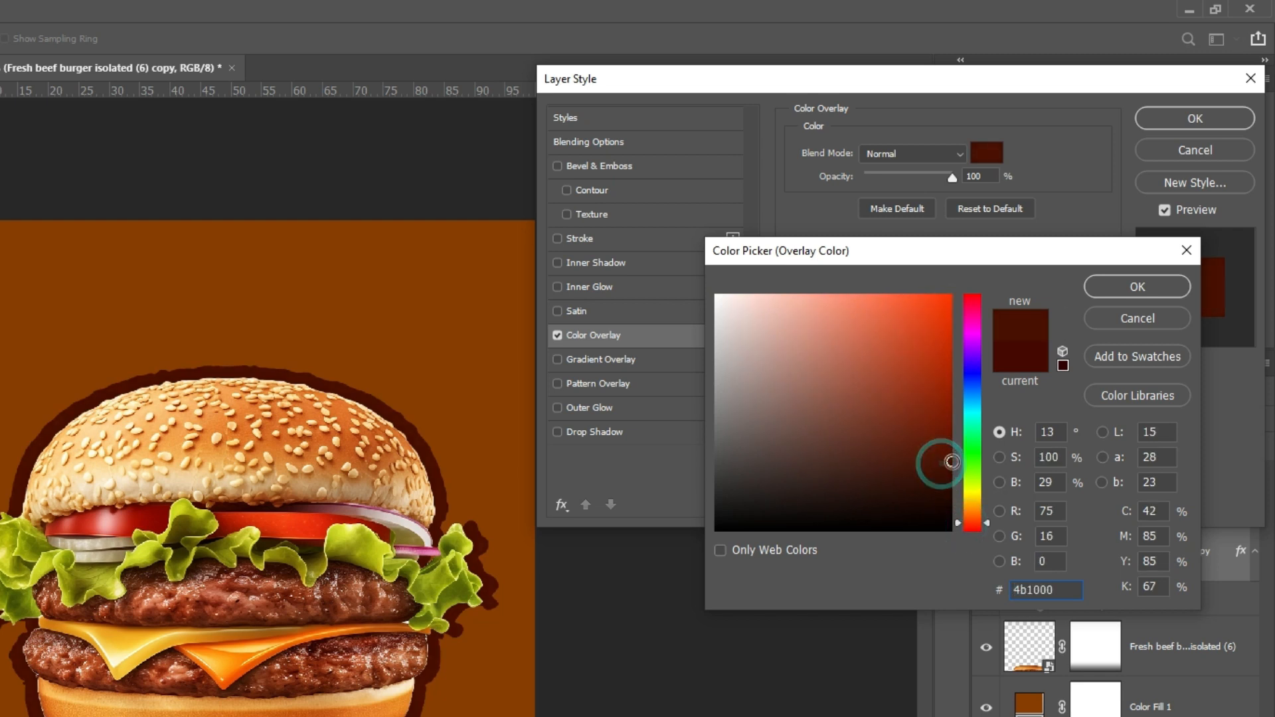
{"action": "left_click", "coordinate": [1137, 286]}
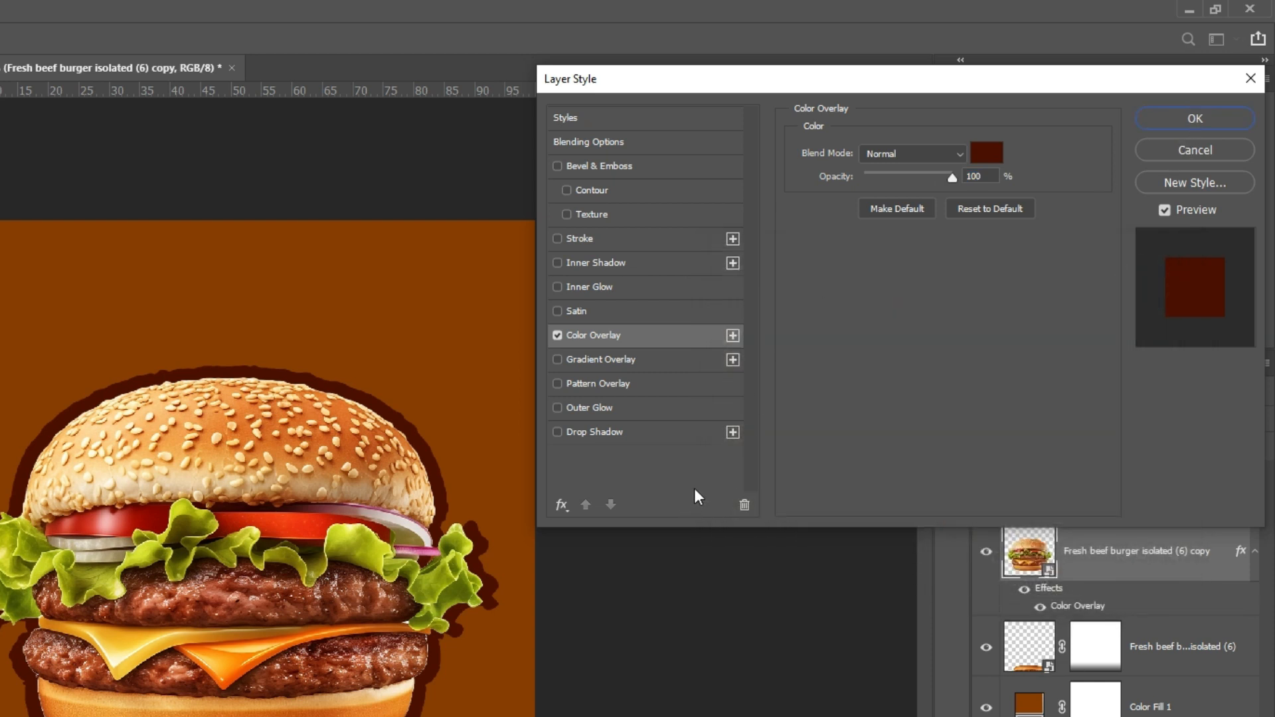
- Add an Outer Glow in orange ffa71c at 25% opacity to the same burger layer and apply the layer style
{"action": "left_click", "coordinate": [558, 407]}
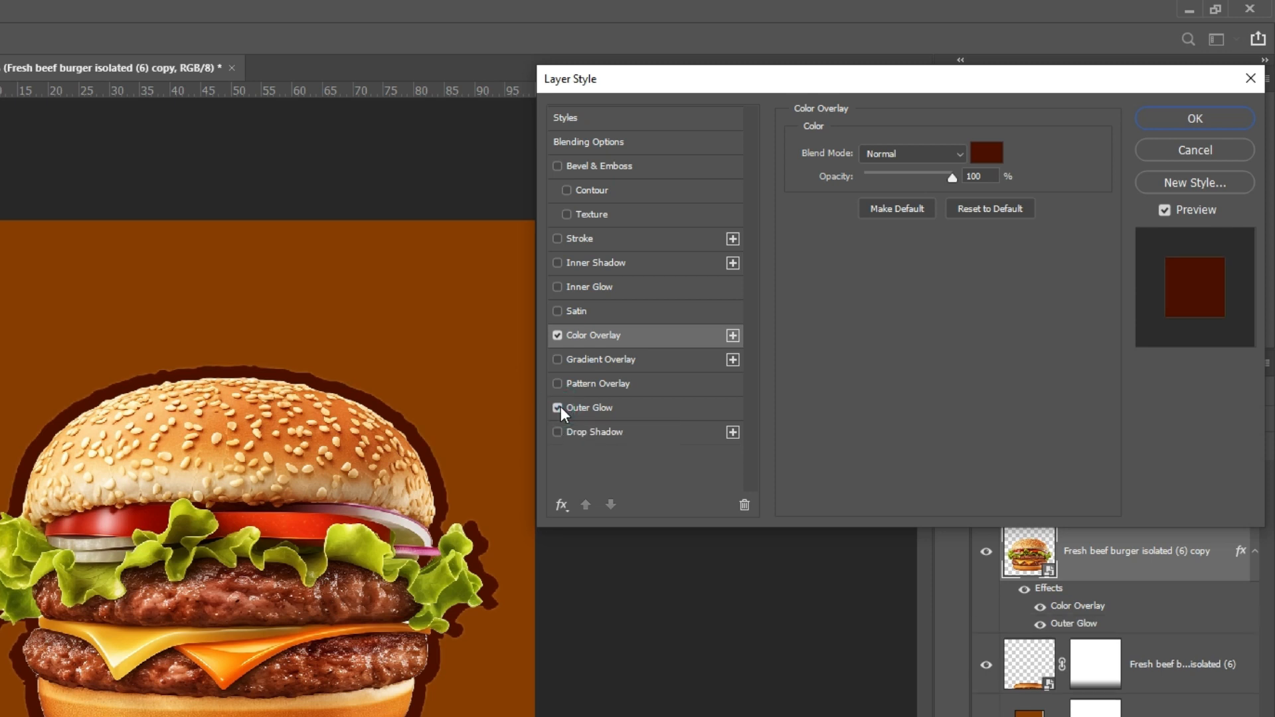
{"action": "left_click", "coordinate": [594, 407]}
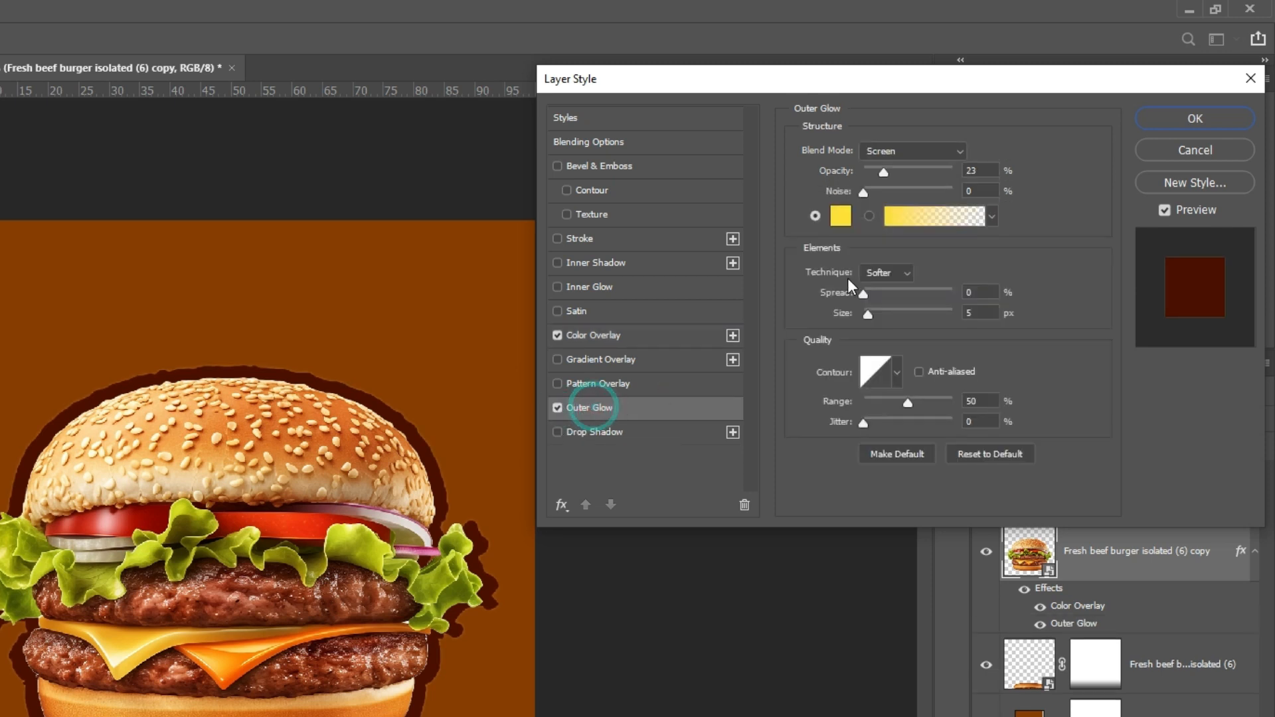
{"action": "left_click", "coordinate": [842, 213]}
{"action": "mouse_move", "coordinate": [923, 326]}
{"action": "left_mouse_down"}
{"action": "mouse_move", "coordinate": [948, 296]}
{"action": "mouse_move", "coordinate": [900, 263]}
{"action": "mouse_move", "coordinate": [925, 294]}
{"action": "left_mouse_up"}
{"action": "left_click_drag", "start_coordinate": [962, 502], "coordinate": [959, 507]}
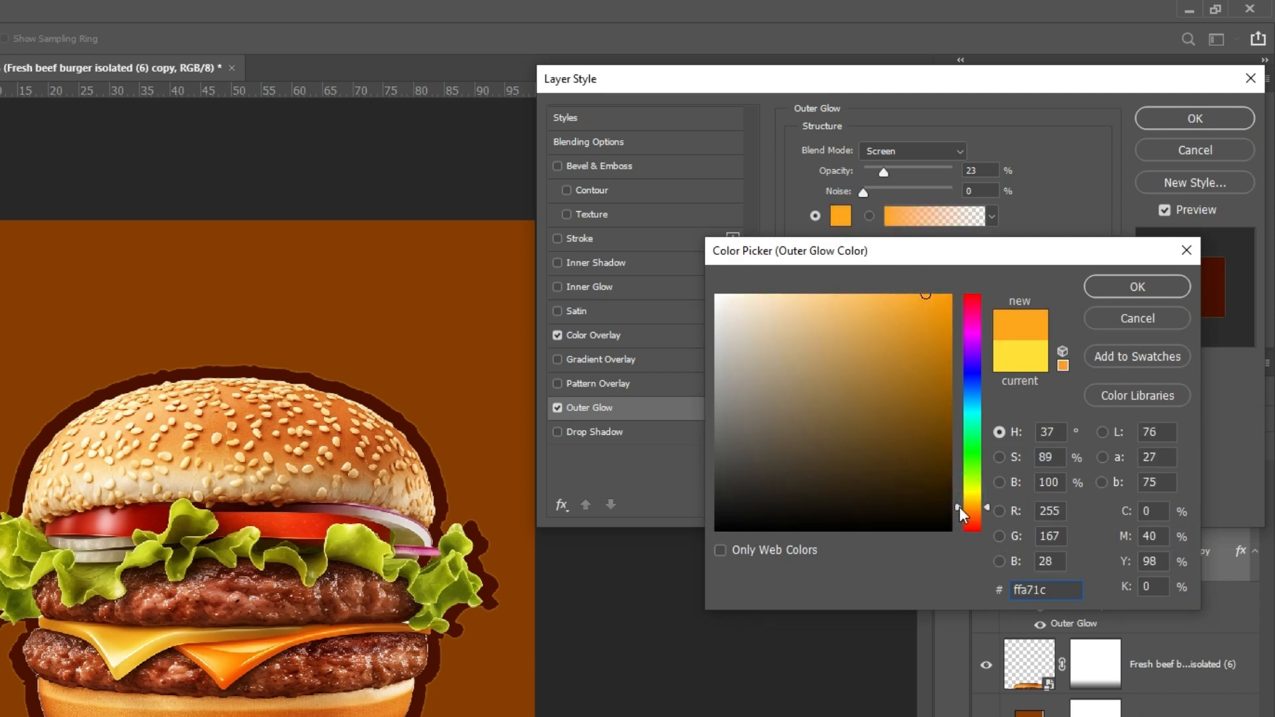
{"action": "left_click", "coordinate": [1129, 287]}
{"action": "mouse_move", "coordinate": [884, 172]}
{"action": "left_mouse_down"}
{"action": "mouse_move", "coordinate": [916, 172]}
{"action": "mouse_move", "coordinate": [887, 171]}
{"action": "left_mouse_up"}
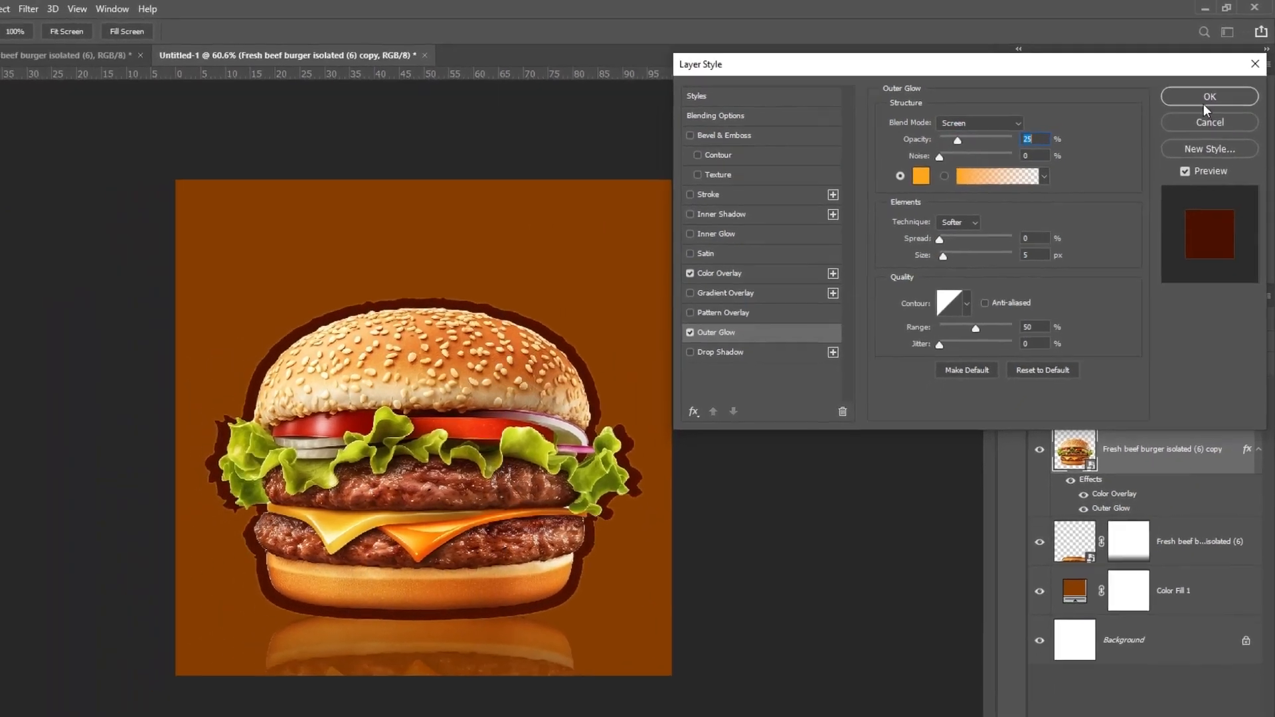
{"action": "left_click", "coordinate": [1206, 100]}
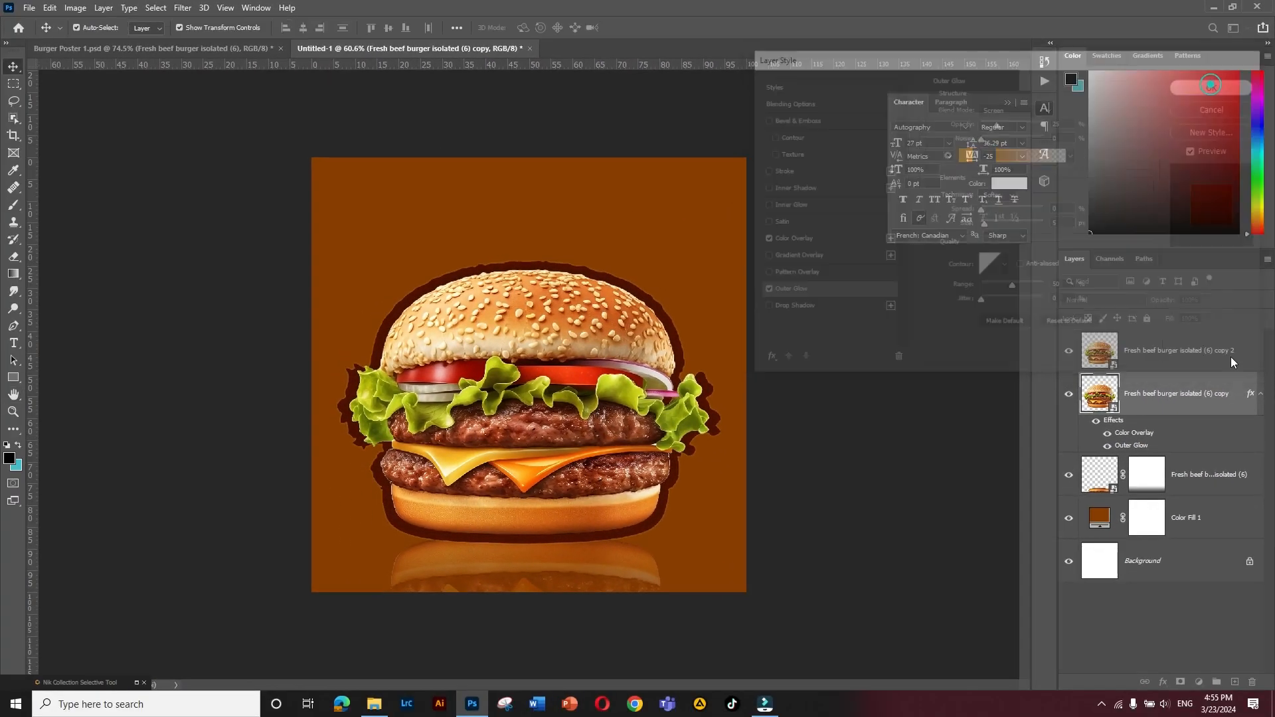
- Apply a Gaussian Blur with a 22.2 pixel radius to the lower upright burger layer to soften its dark outline
{"action": "left_click", "coordinate": [51, 9]}
{"action": "mouse_move", "coordinate": [28, 8]}
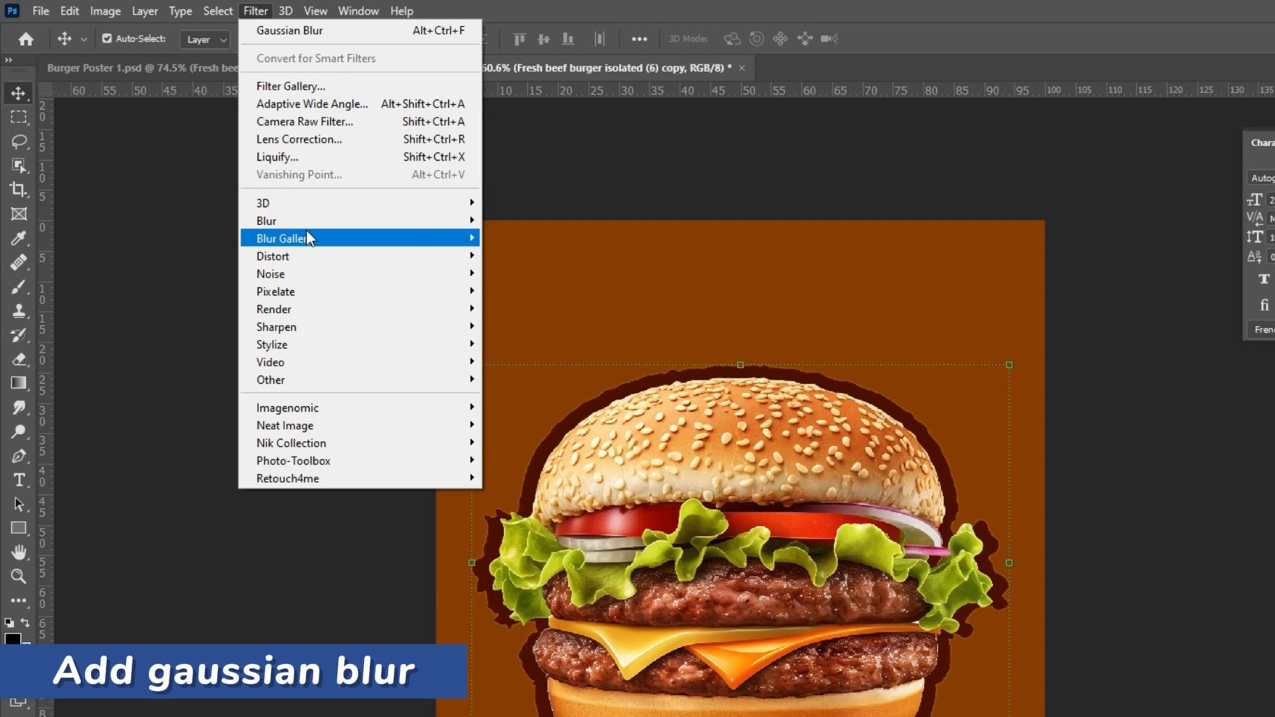
{"action": "mouse_move", "coordinate": [362, 225]}
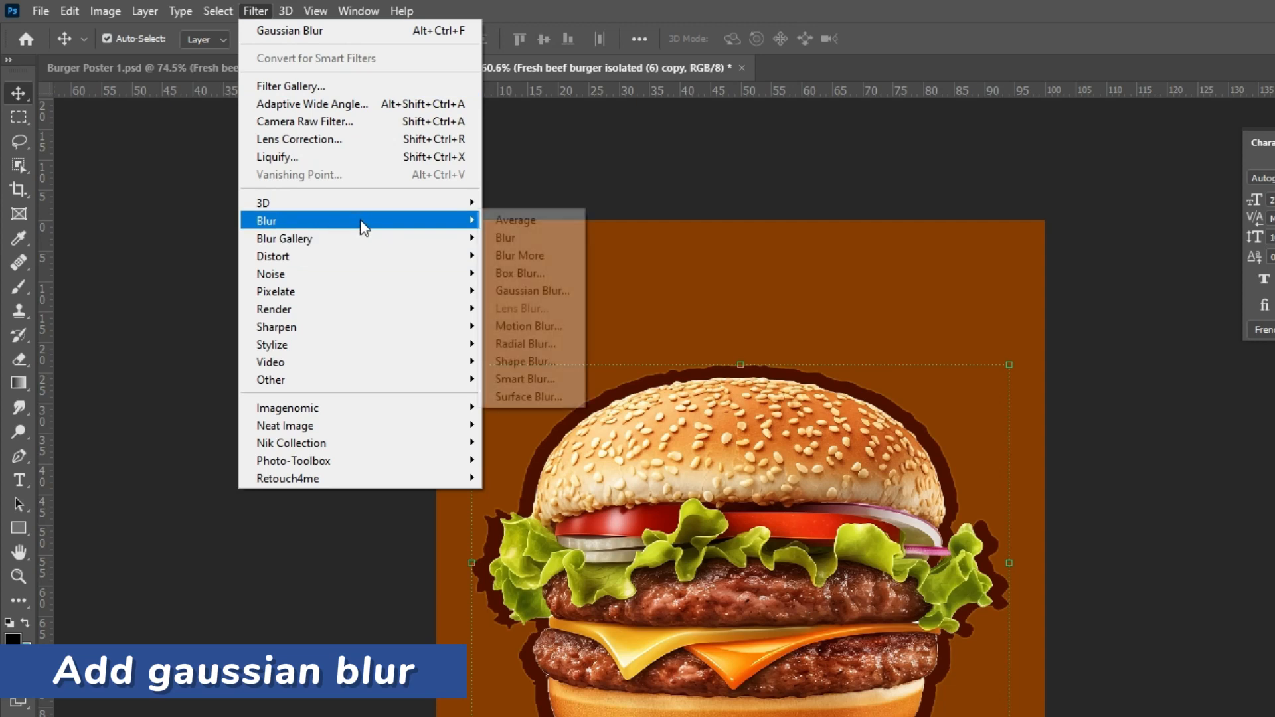
{"action": "left_click", "coordinate": [536, 300]}
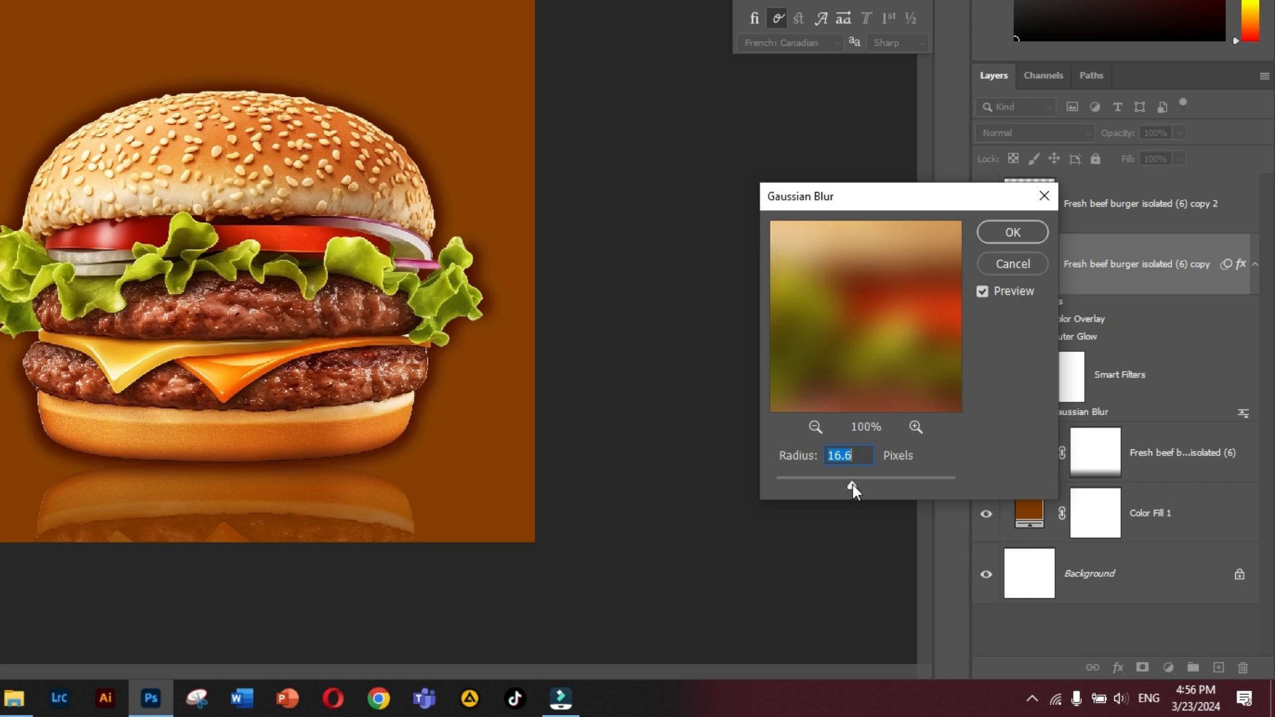
{"action": "left_click_drag", "start_coordinate": [852, 485], "coordinate": [867, 484]}
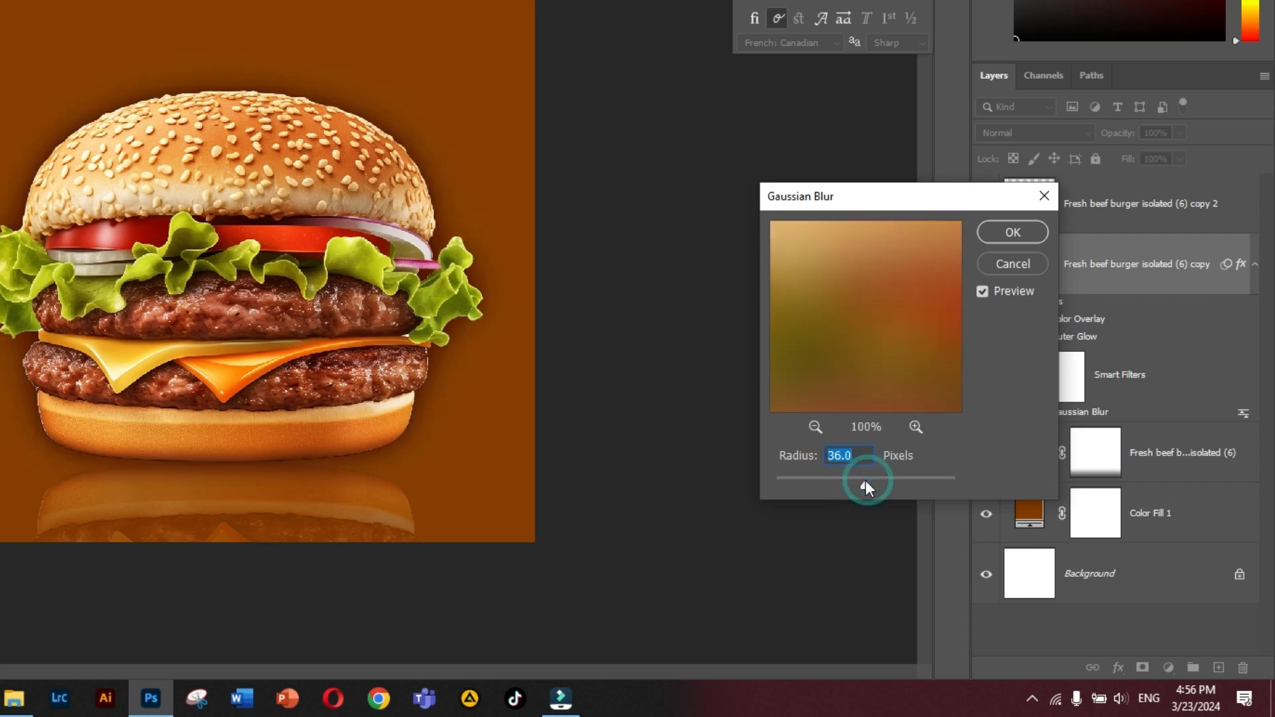
{"action": "mouse_move", "coordinate": [866, 481]}
{"action": "left_mouse_down"}
{"action": "mouse_move", "coordinate": [838, 476]}
{"action": "mouse_move", "coordinate": [859, 472]}
{"action": "mouse_move", "coordinate": [851, 484]}
{"action": "left_mouse_up"}
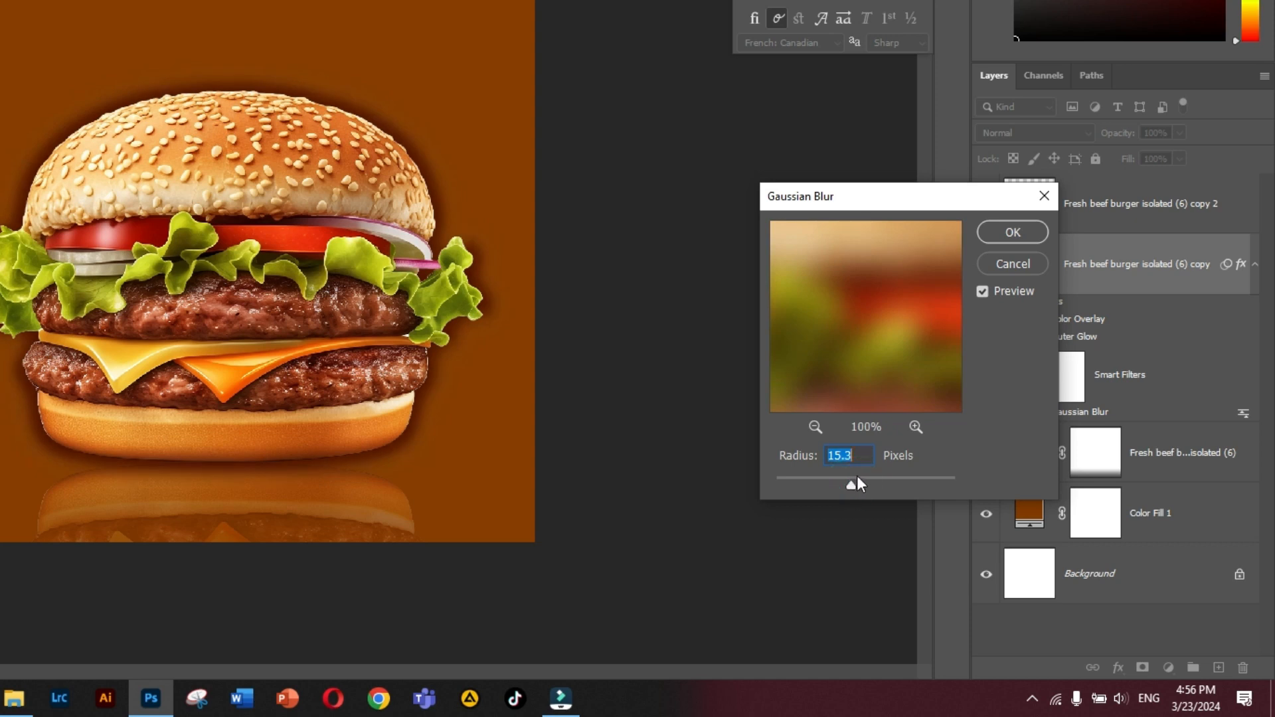
{"action": "left_click_drag", "start_coordinate": [851, 484], "coordinate": [857, 484]}
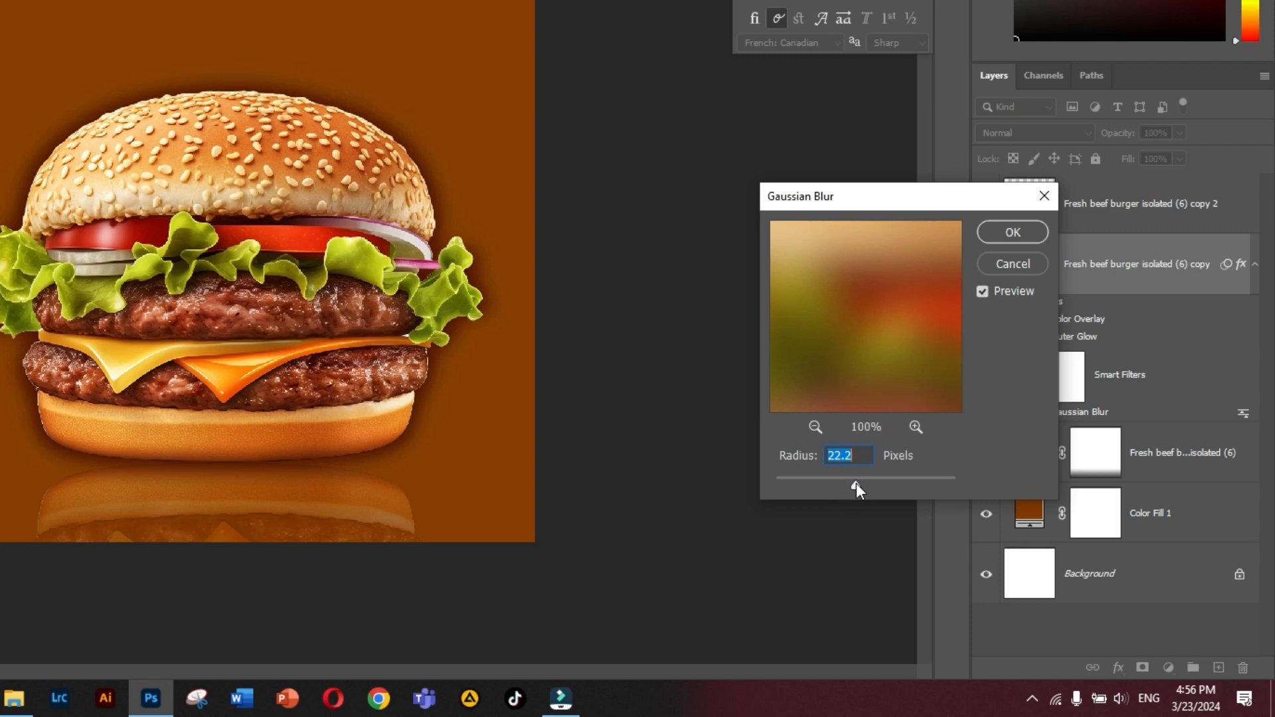
{"action": "left_click", "coordinate": [1008, 239]}
- Add the text "Burger" in Cooper Black above the burger, broken into two lines, "Bur" and "ger"
{"action": "left_click", "coordinate": [191, 28]}
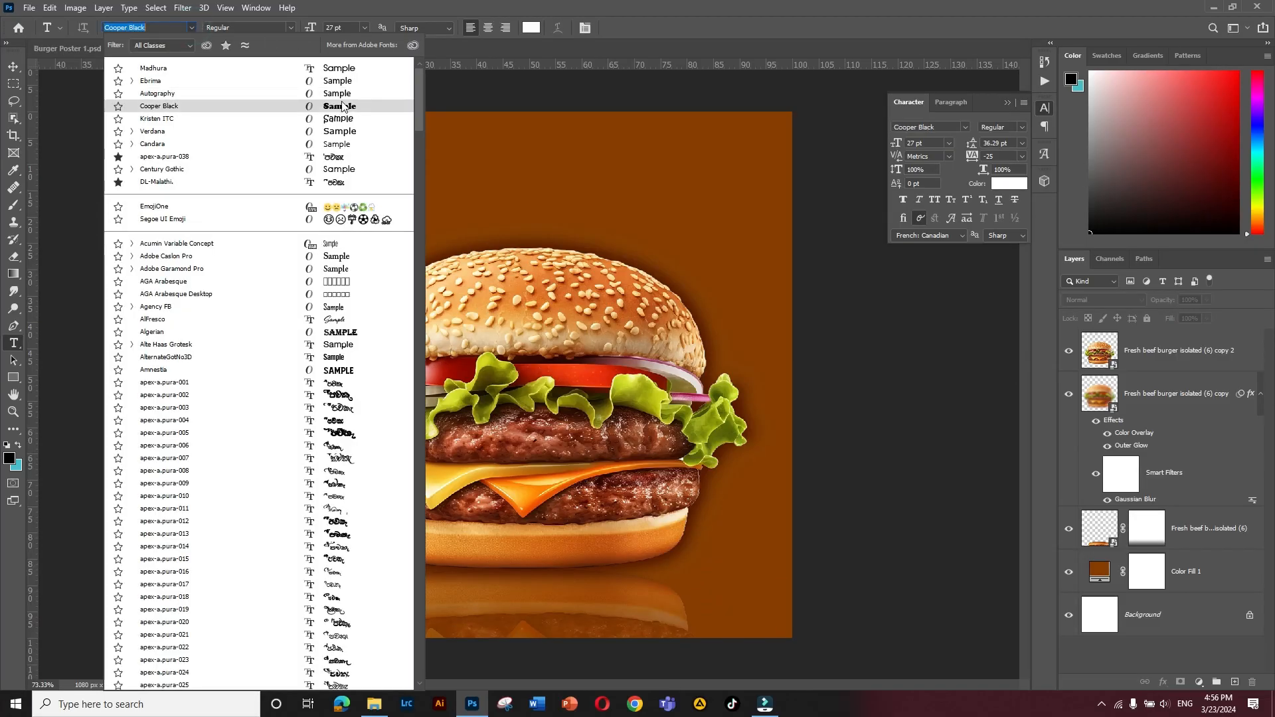
{"action": "left_click", "coordinate": [335, 106]}
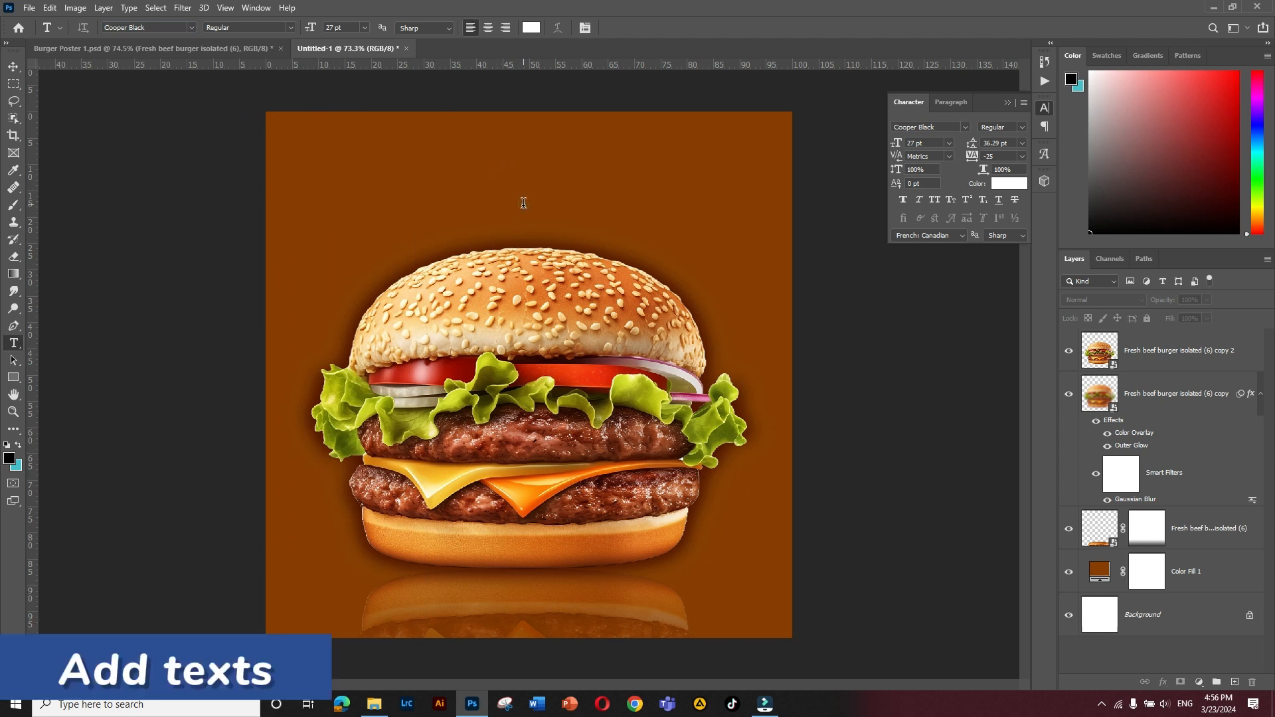
{"action": "left_click", "coordinate": [523, 201]}
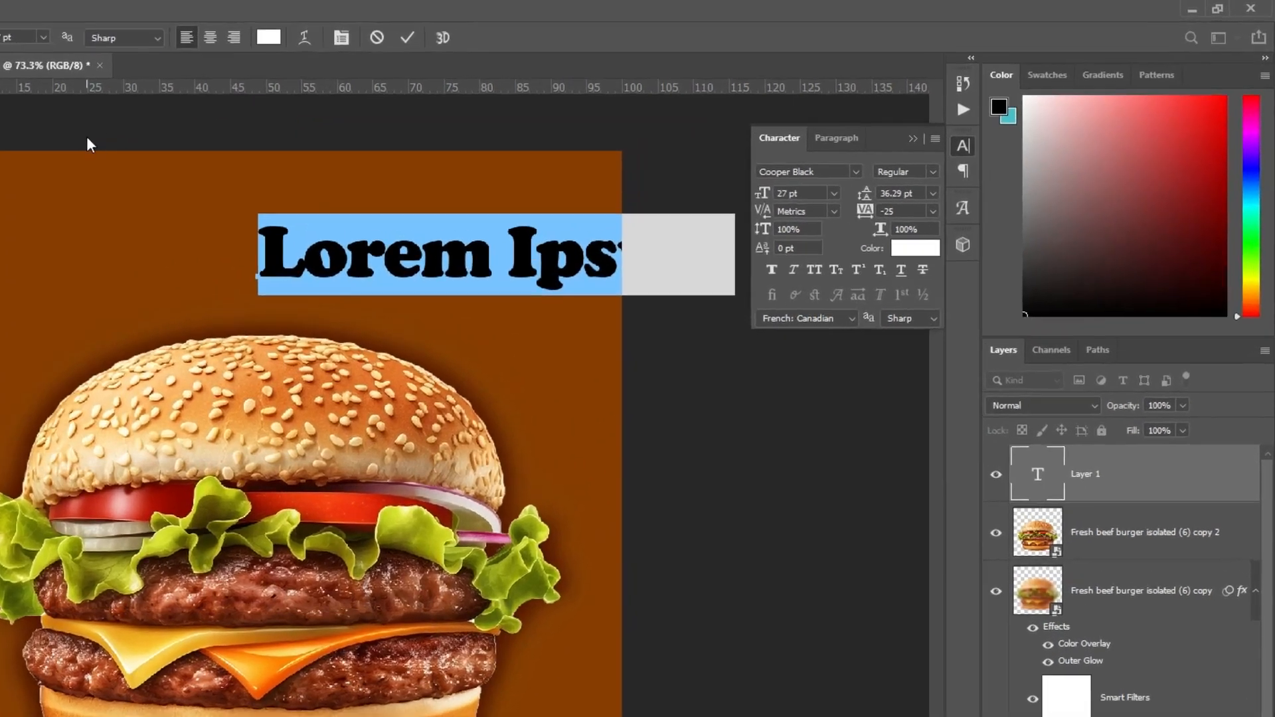
{"action": "type", "text": "Bur"}
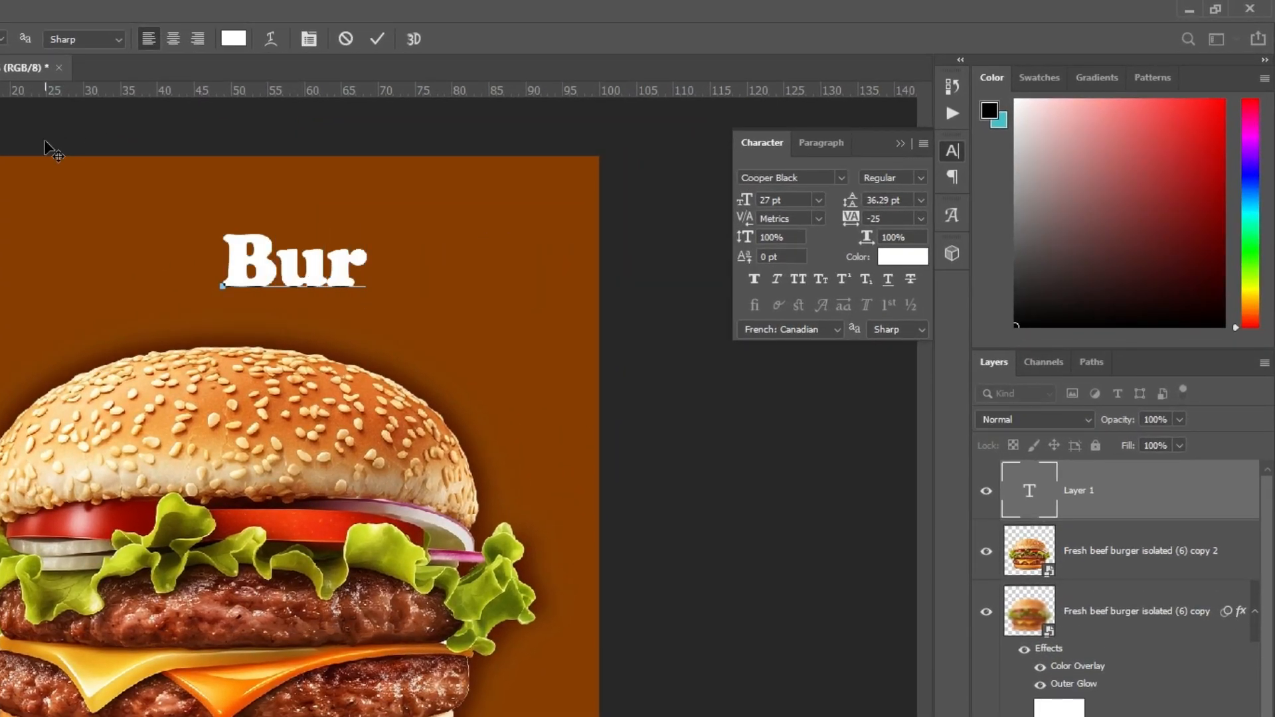
{"action": "type", "text": "ger"}
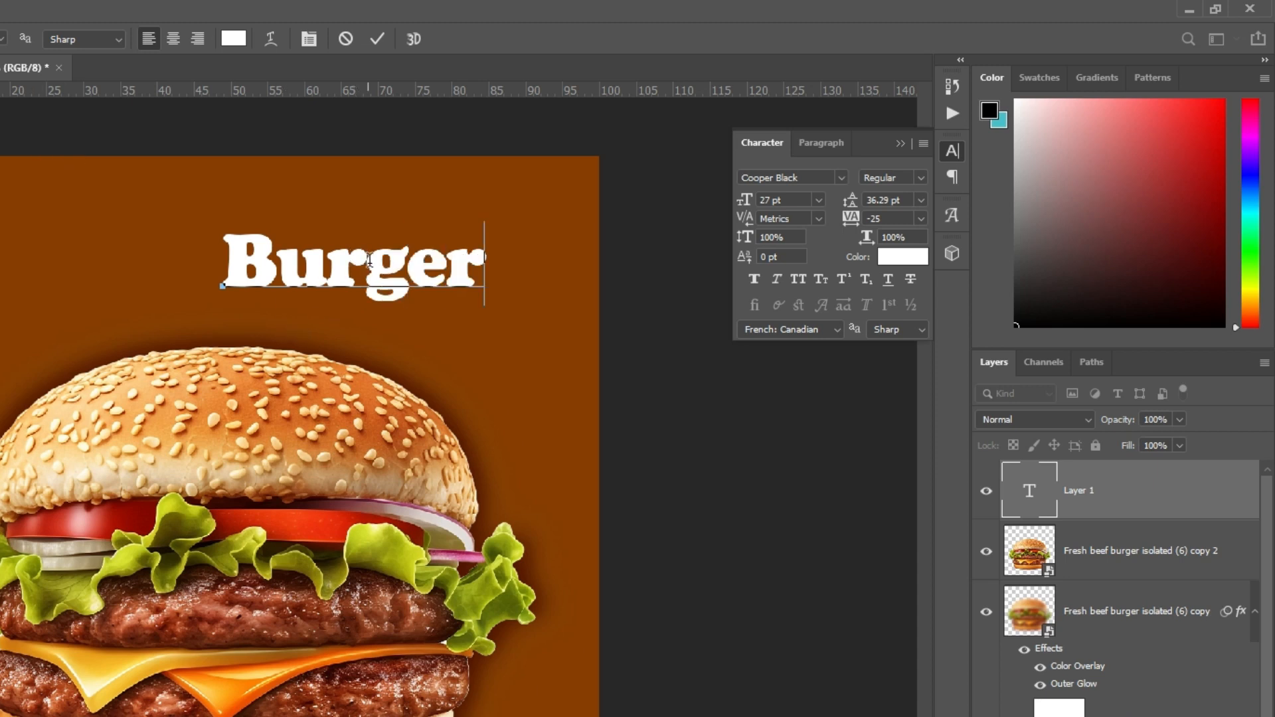
{"action": "left_click", "coordinate": [369, 264]}
{"action": "key", "text": "Return"}
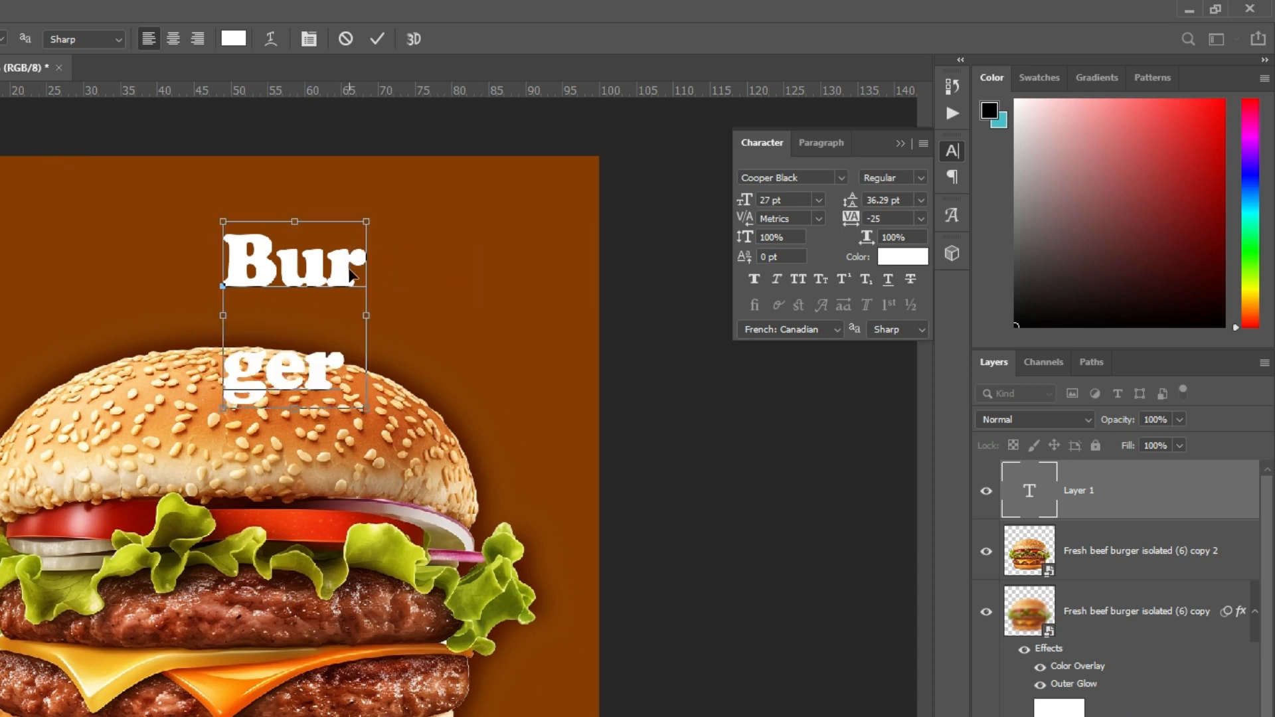
- Format the two-line title in all caps at 44 pt with 32 pt leading and centre-align its lines
{"action": "key", "text": "ctrl+a"}
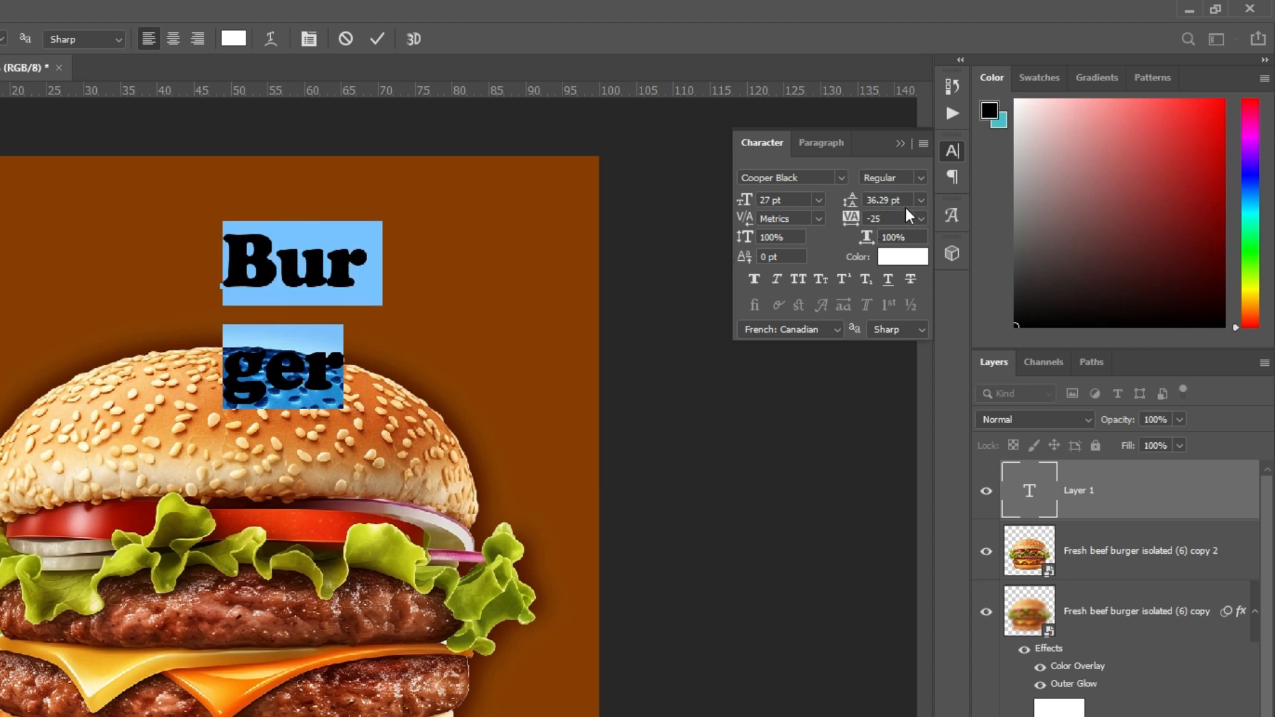
{"action": "left_click_drag", "start_coordinate": [851, 201], "coordinate": [834, 207]}
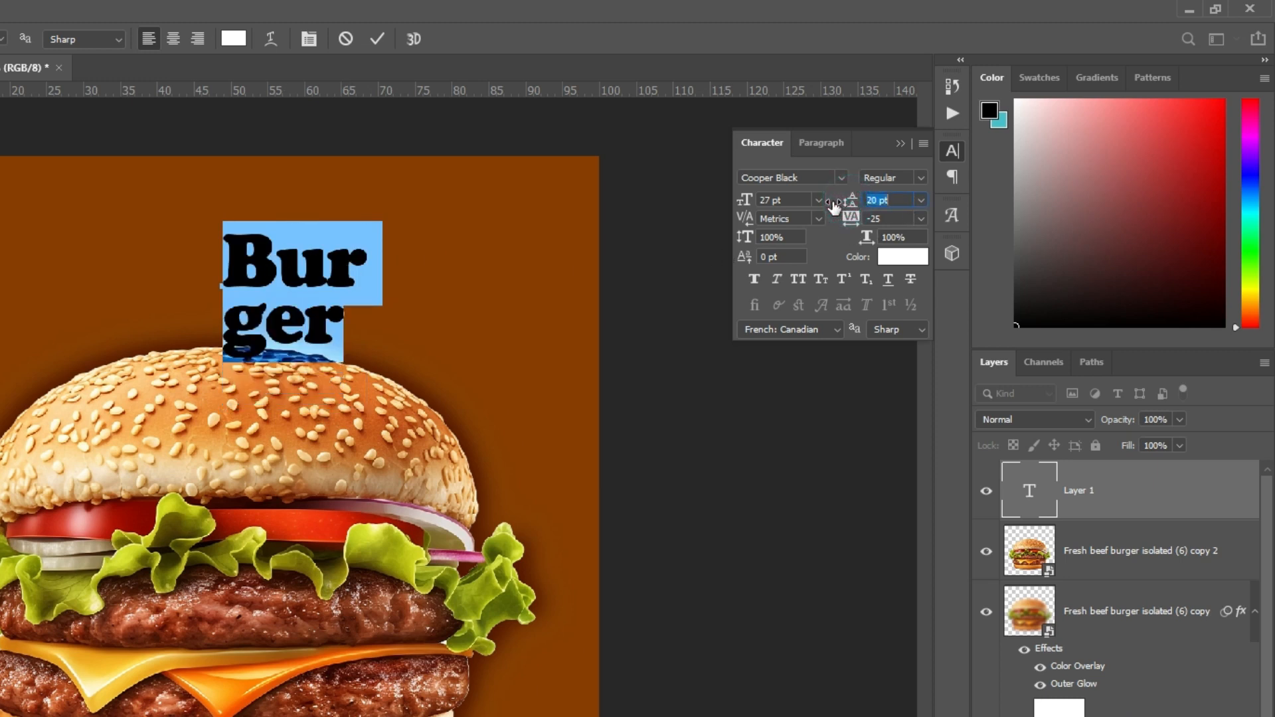
{"action": "left_click", "coordinate": [797, 281]}
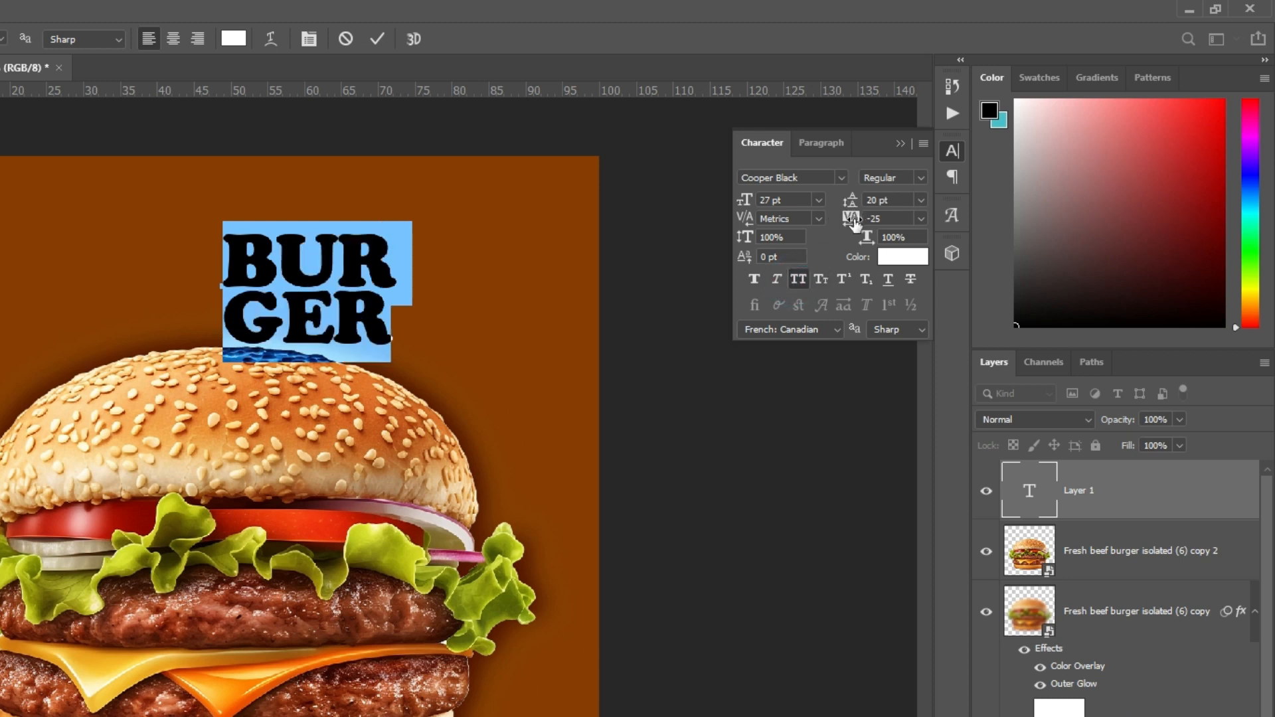
{"action": "left_click_drag", "start_coordinate": [745, 199], "coordinate": [781, 205]}
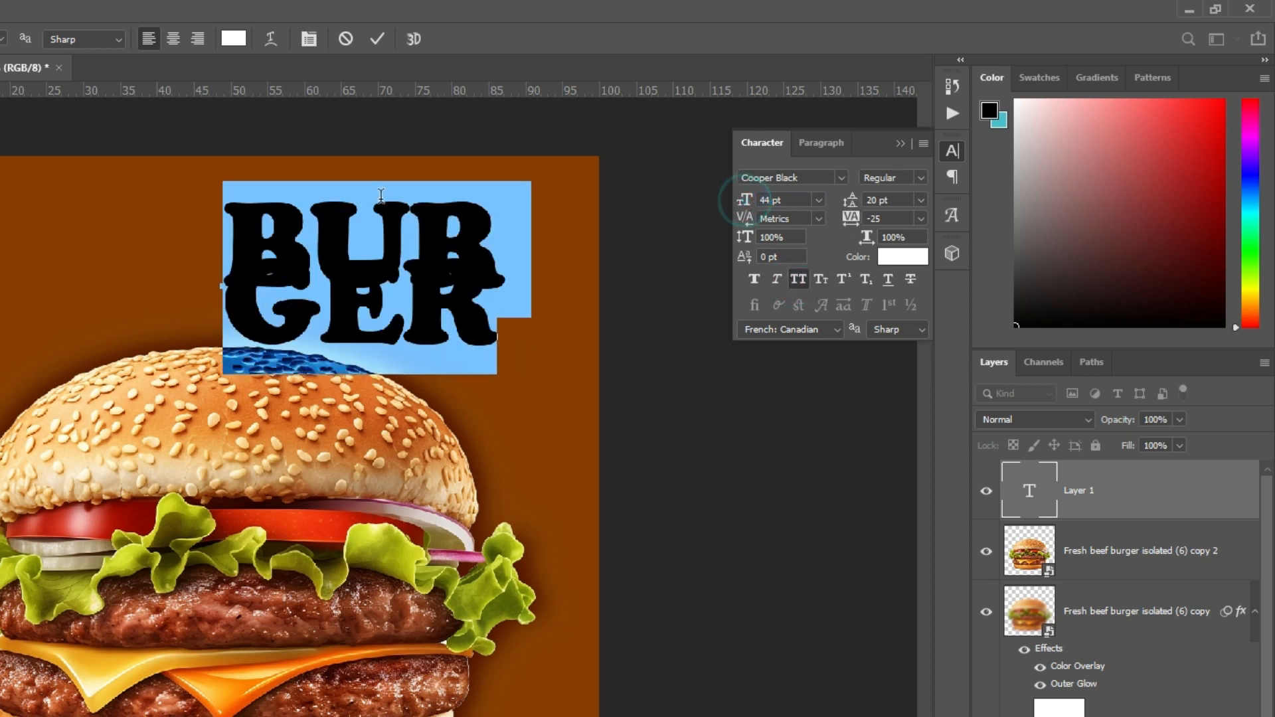
{"action": "left_click_drag", "start_coordinate": [857, 210], "coordinate": [859, 206]}
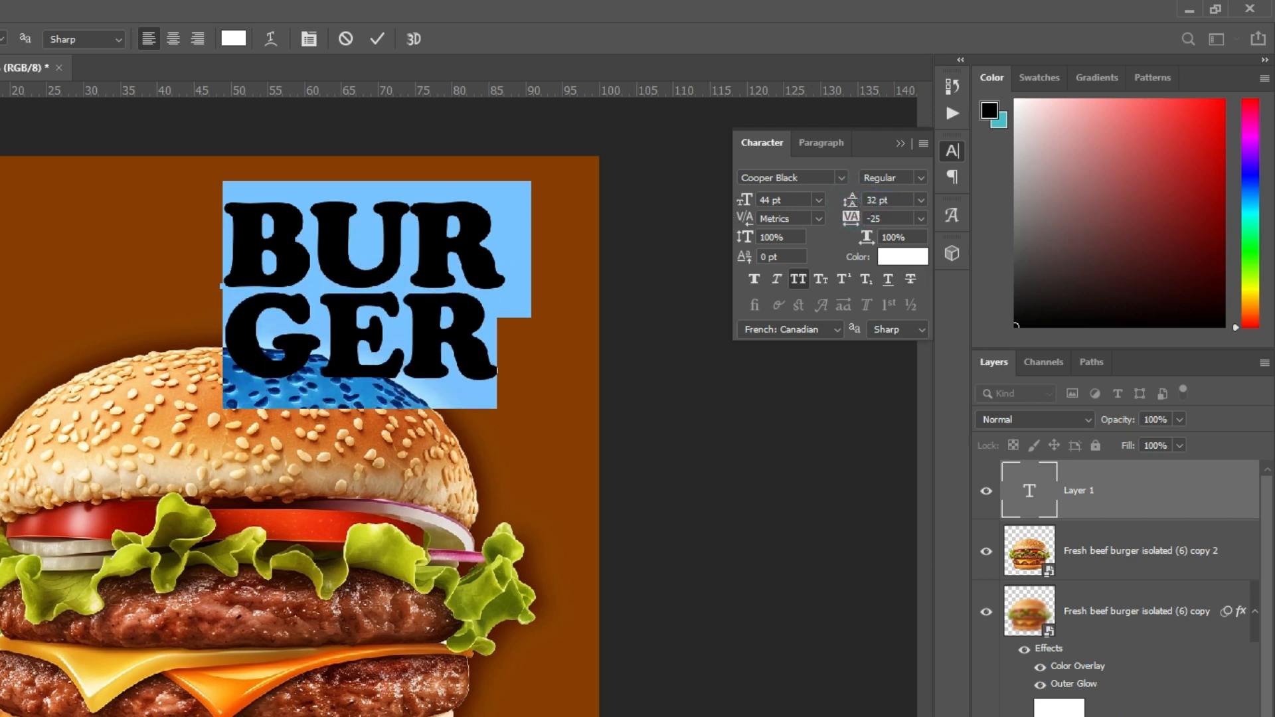
{"action": "left_click", "coordinate": [174, 39]}
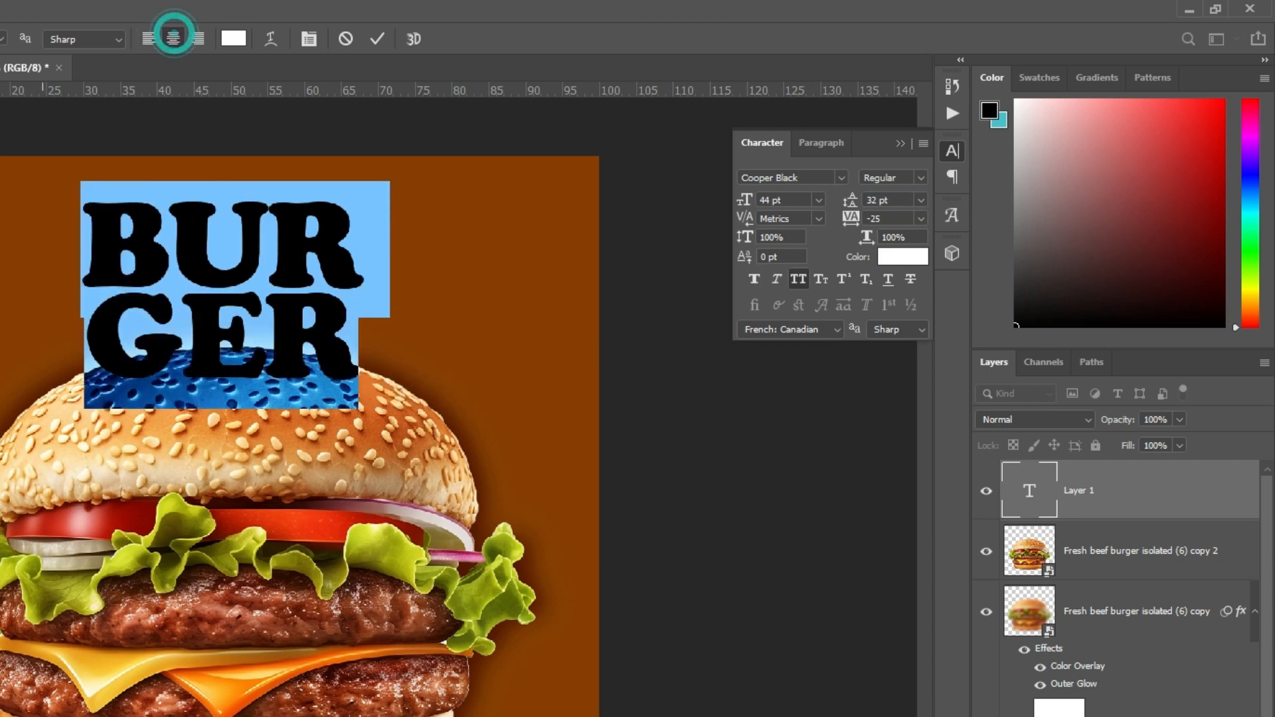
{"action": "left_click", "coordinate": [14, 66]}
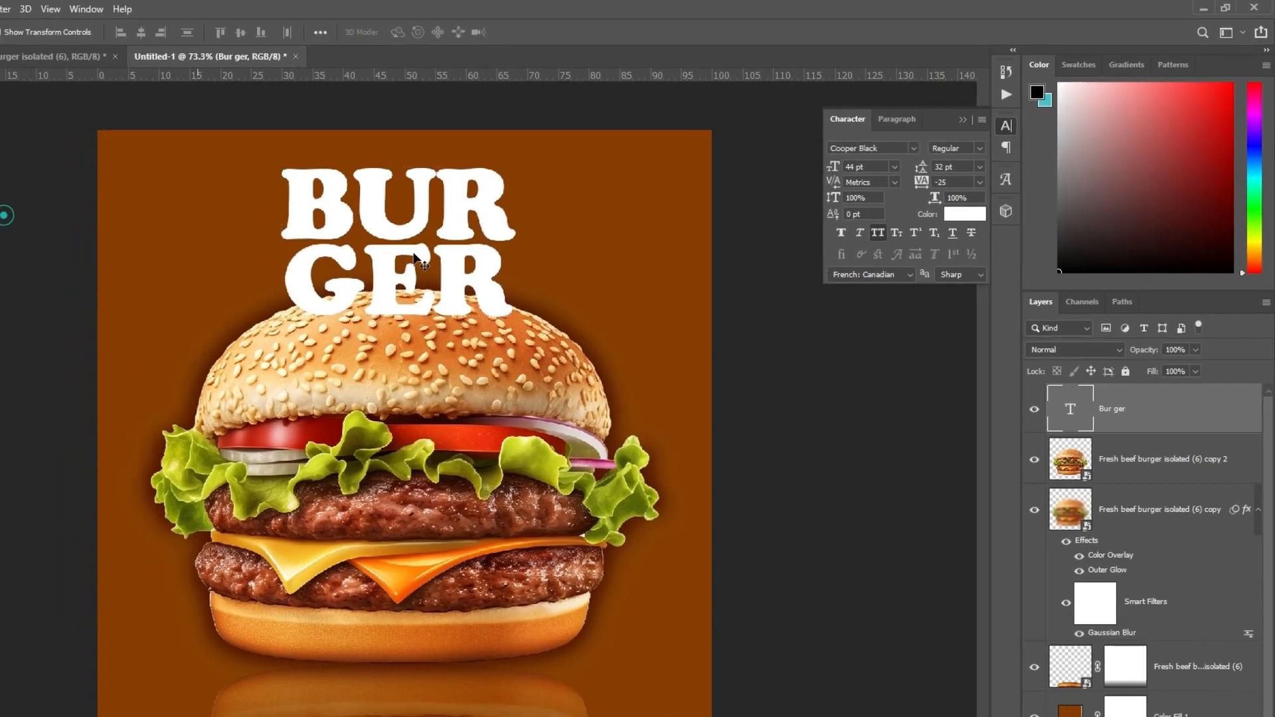
- Position the title above the burger, horizontally centred on the poster
{"action": "left_click", "coordinate": [6, 217]}
{"action": "left_click", "coordinate": [523, 199]}
{"action": "left_click_drag", "start_coordinate": [523, 198], "coordinate": [529, 228]}
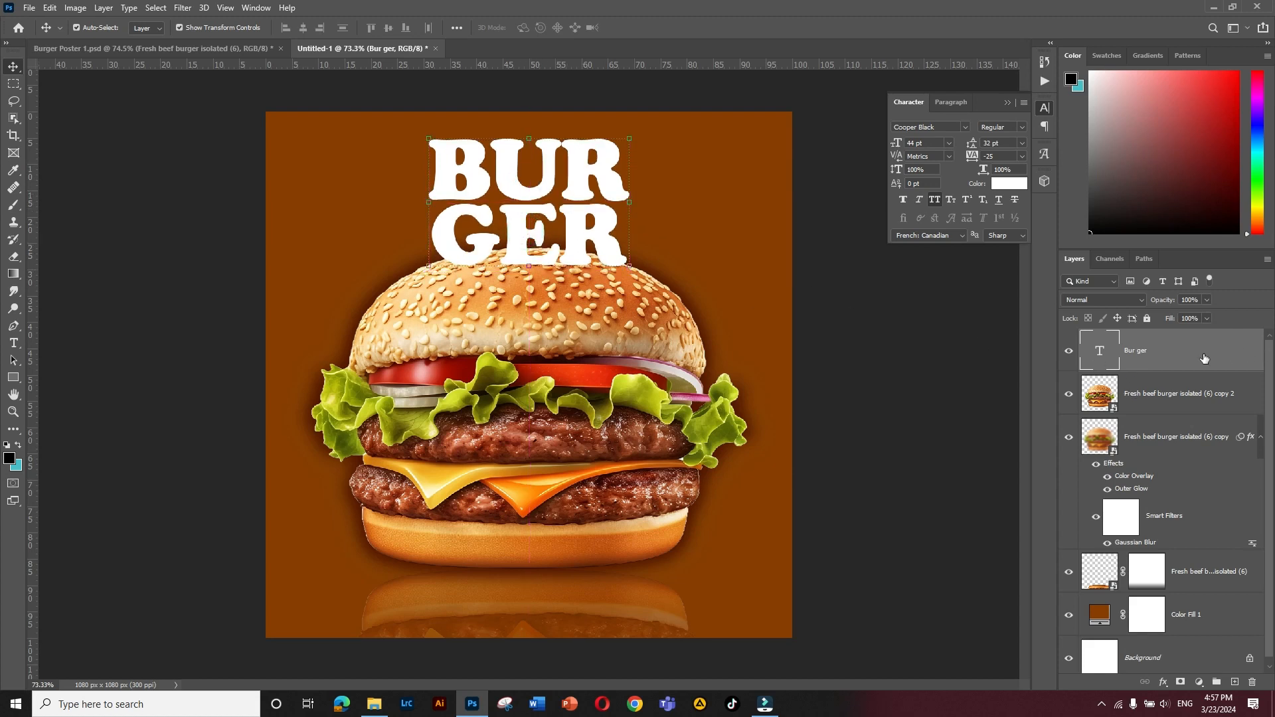
- Group the three burger layers, including the reflection, and name the group "Burger image"
{"action": "left_click", "coordinate": [1176, 406]}
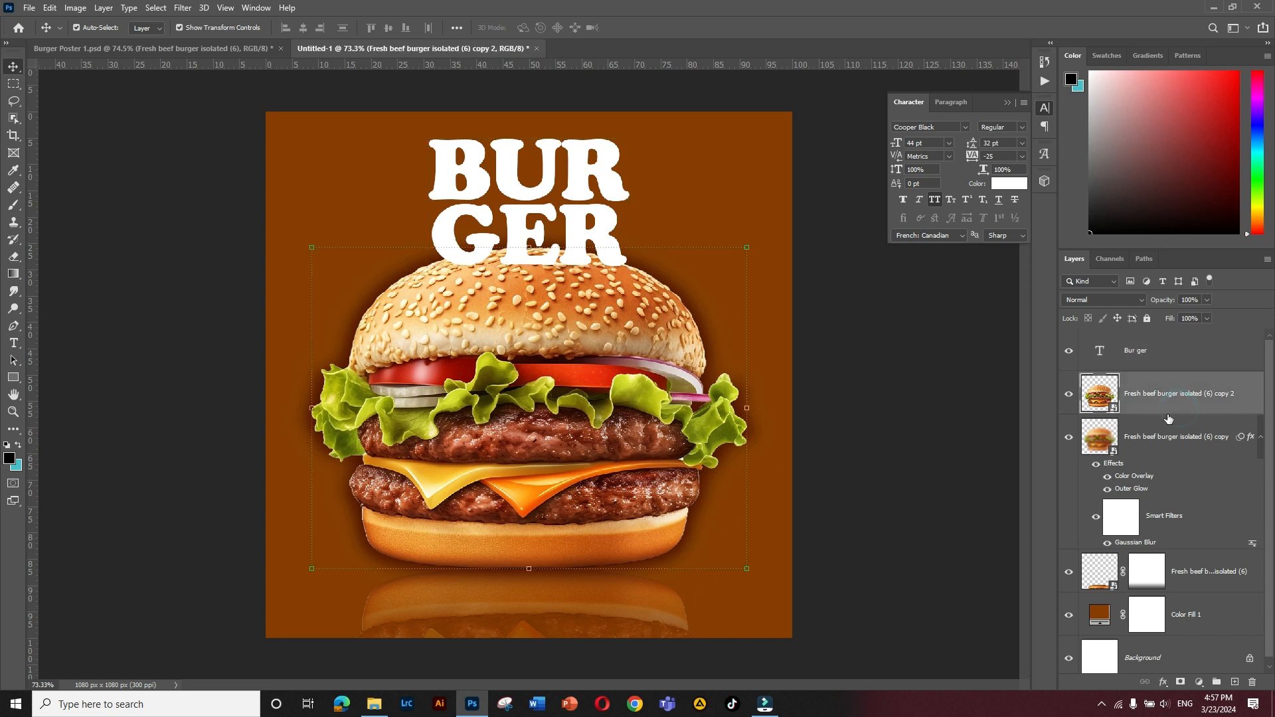
{"action": "left_click", "coordinate": [1194, 583], "text": "shift"}
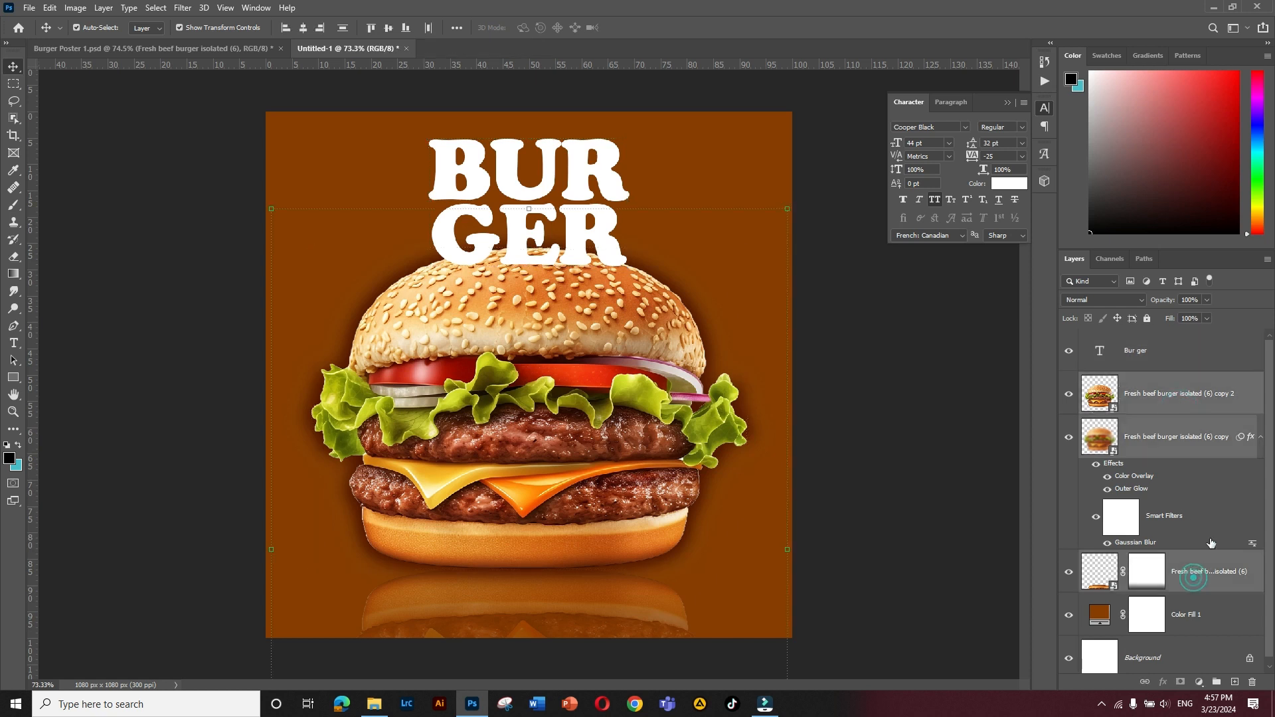
{"action": "left_click", "coordinate": [1216, 684]}
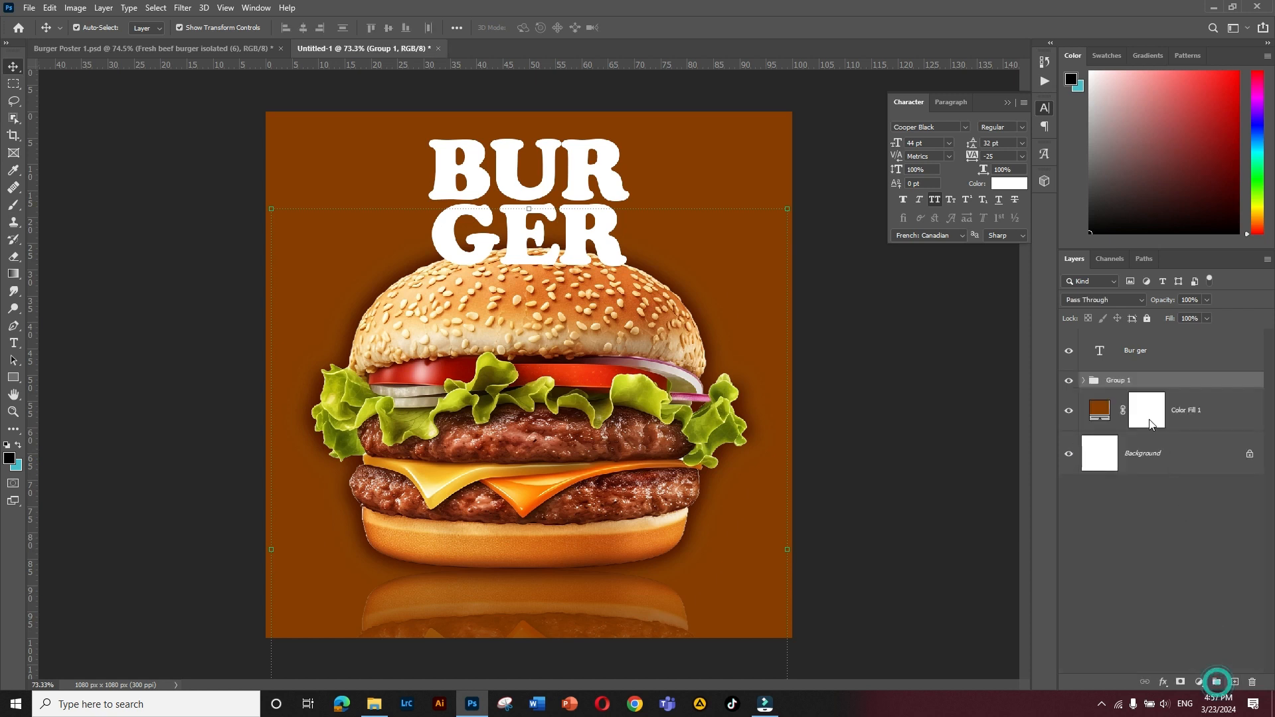
{"action": "double_click", "coordinate": [1117, 381]}
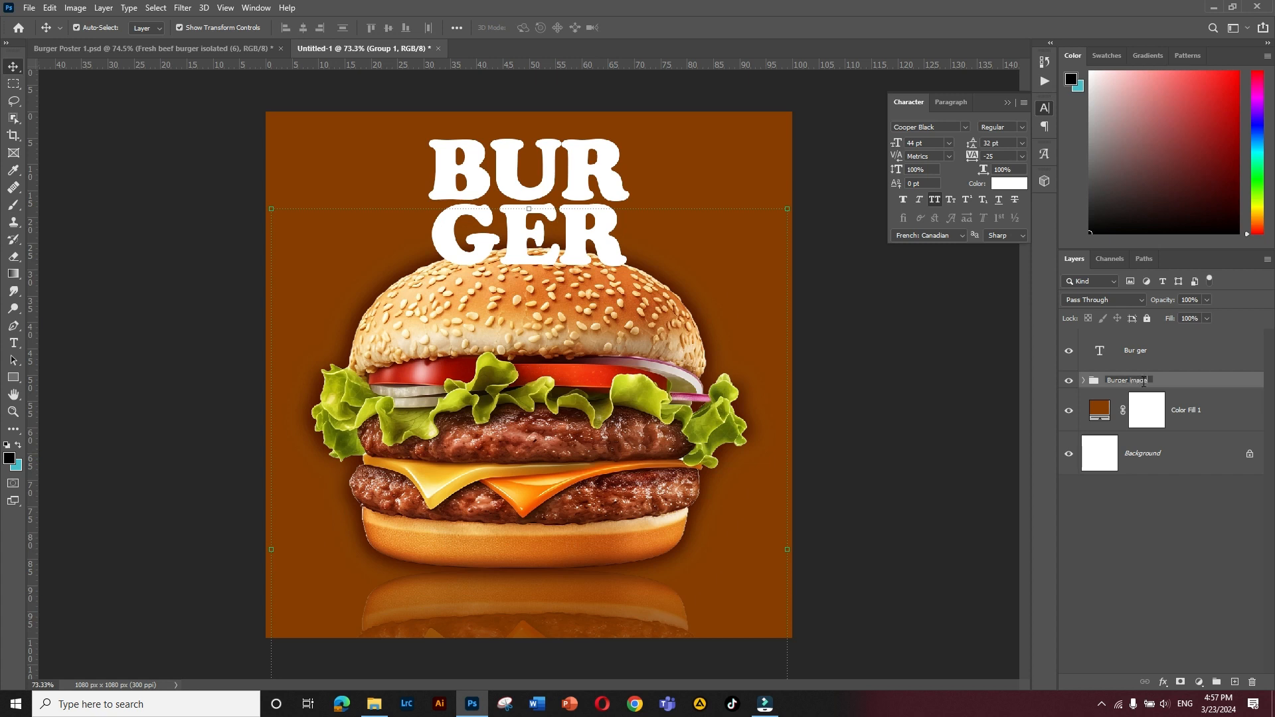
{"action": "key", "text": "Return"}
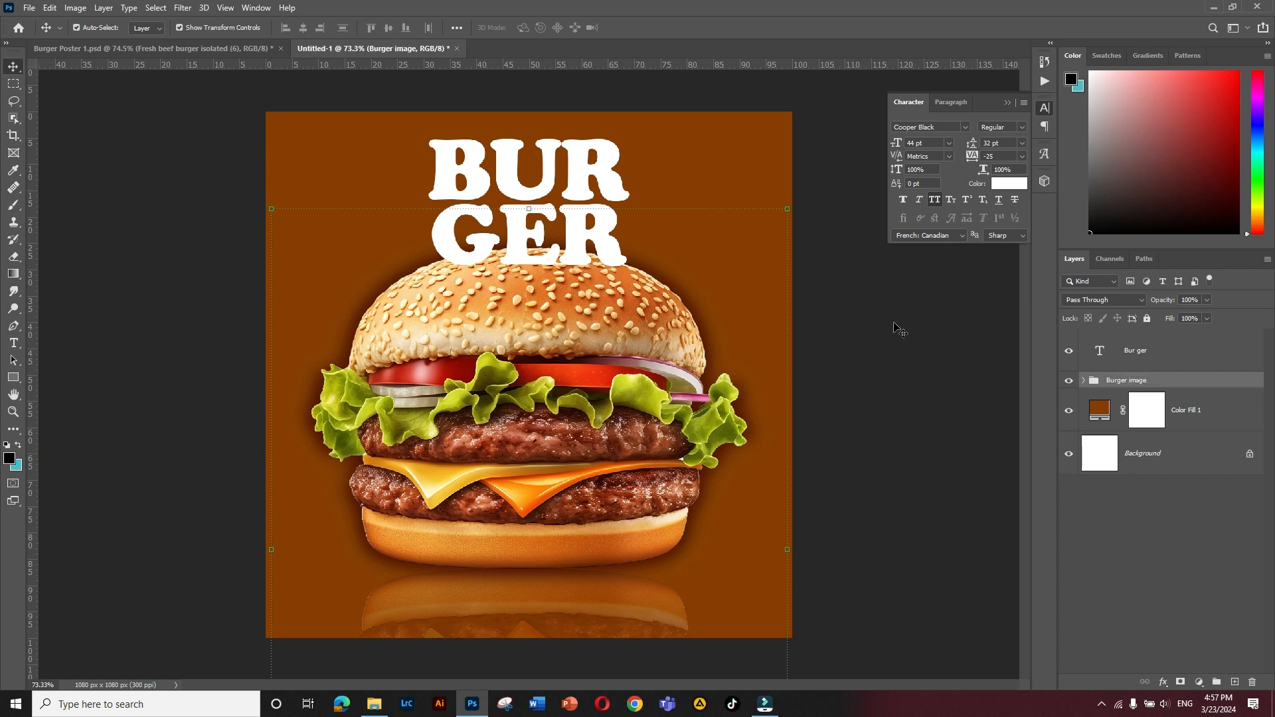
- Bring the Burger image group in front of the title text and shift the burger slightly down
{"action": "key", "text": "ctrl+]"}
{"action": "left_click_drag", "start_coordinate": [530, 376], "coordinate": [530, 397]}
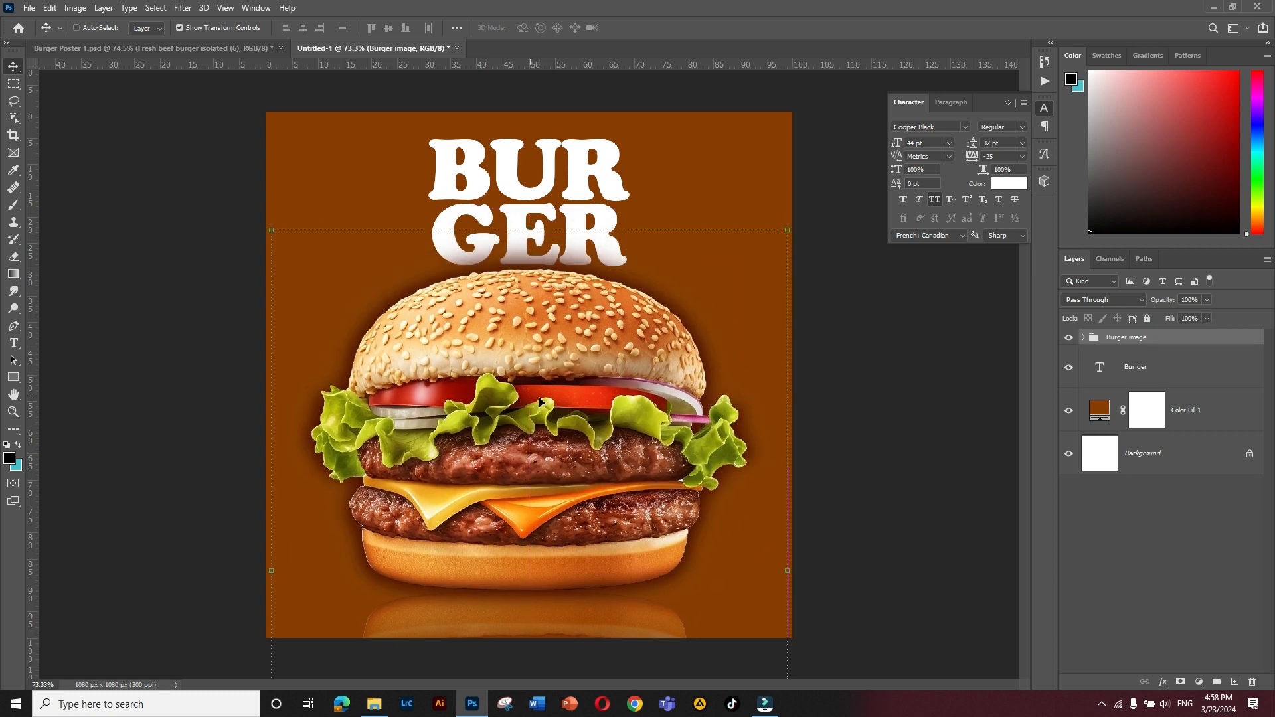
- Scale the title to about 125.8% and nudge it slightly up, with its second line partly behind the bun
{"action": "key", "text": "ctrl"}
{"action": "left_click", "coordinate": [511, 191]}
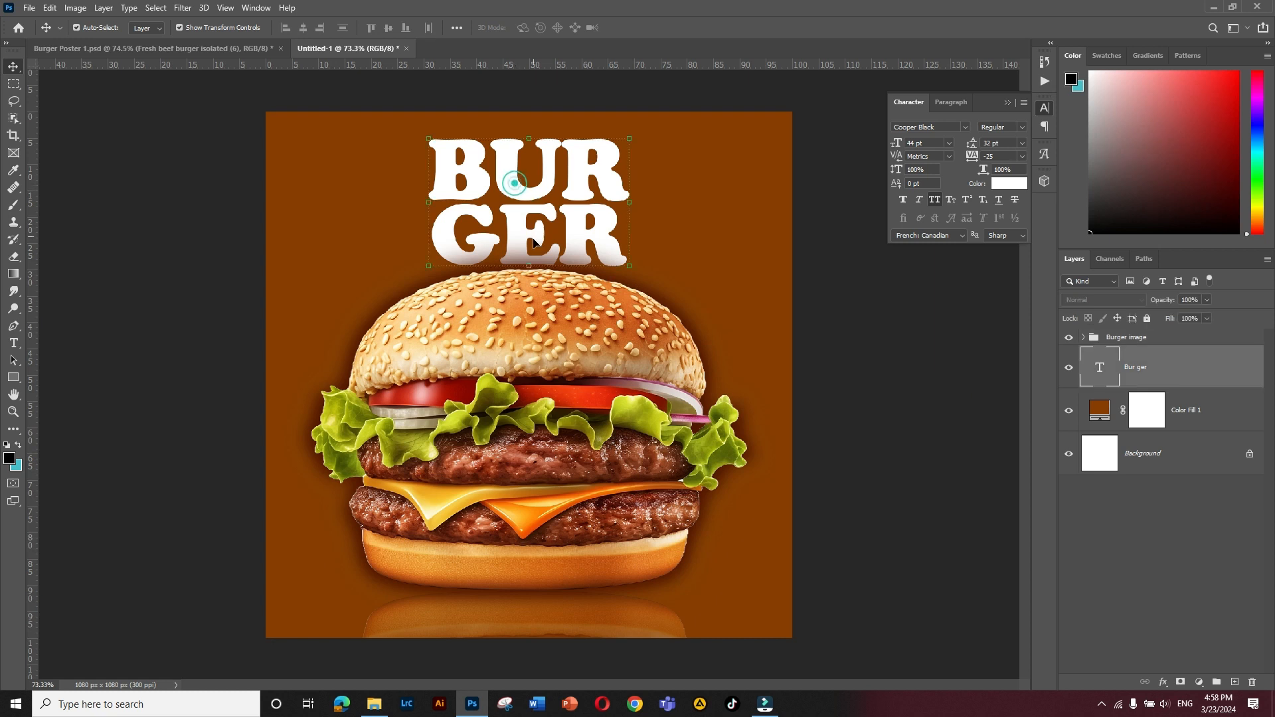
{"action": "key", "text": "ctrl+t"}
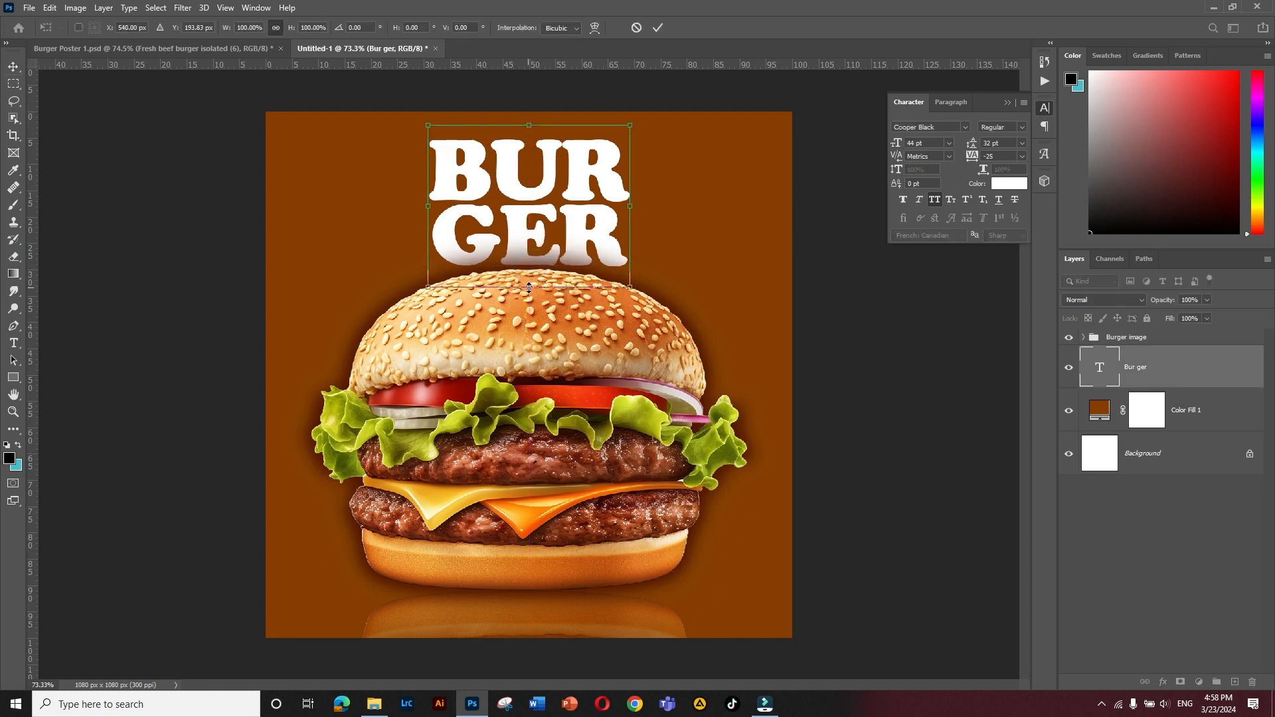
{"action": "left_click_drag", "start_coordinate": [529, 286], "coordinate": [528, 326]}
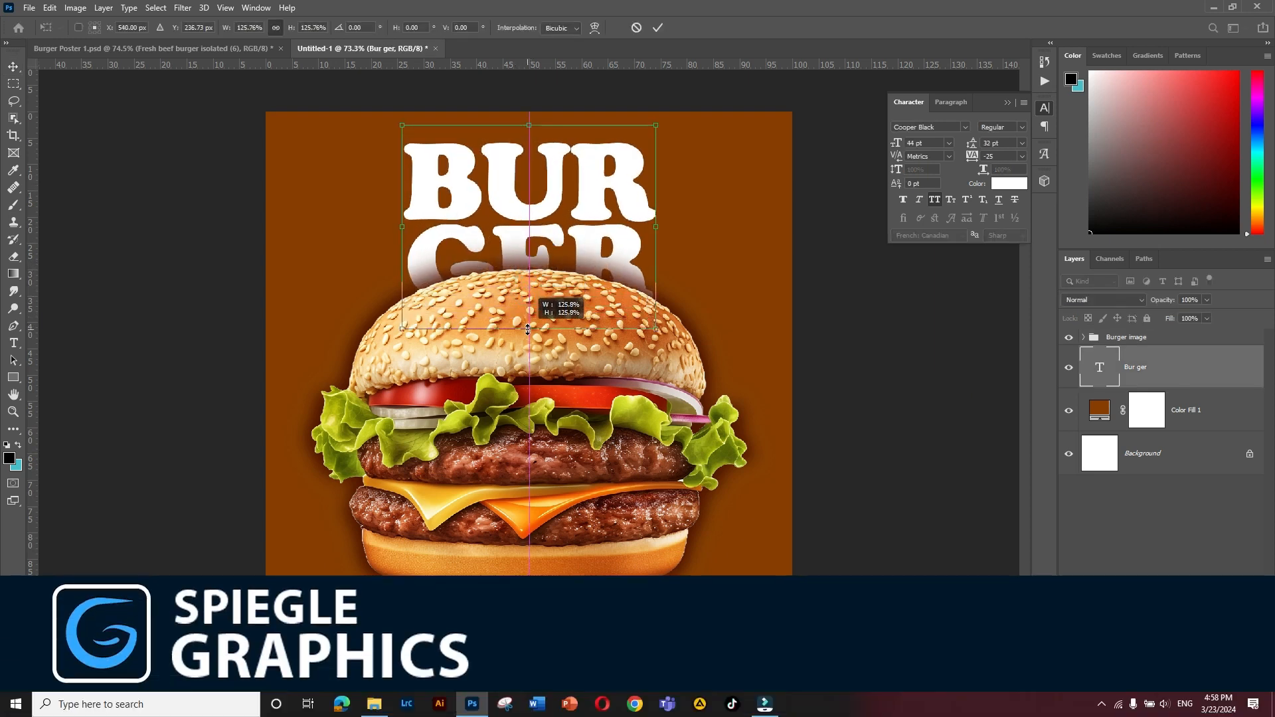
{"action": "left_click_drag", "start_coordinate": [520, 215], "coordinate": [520, 211]}
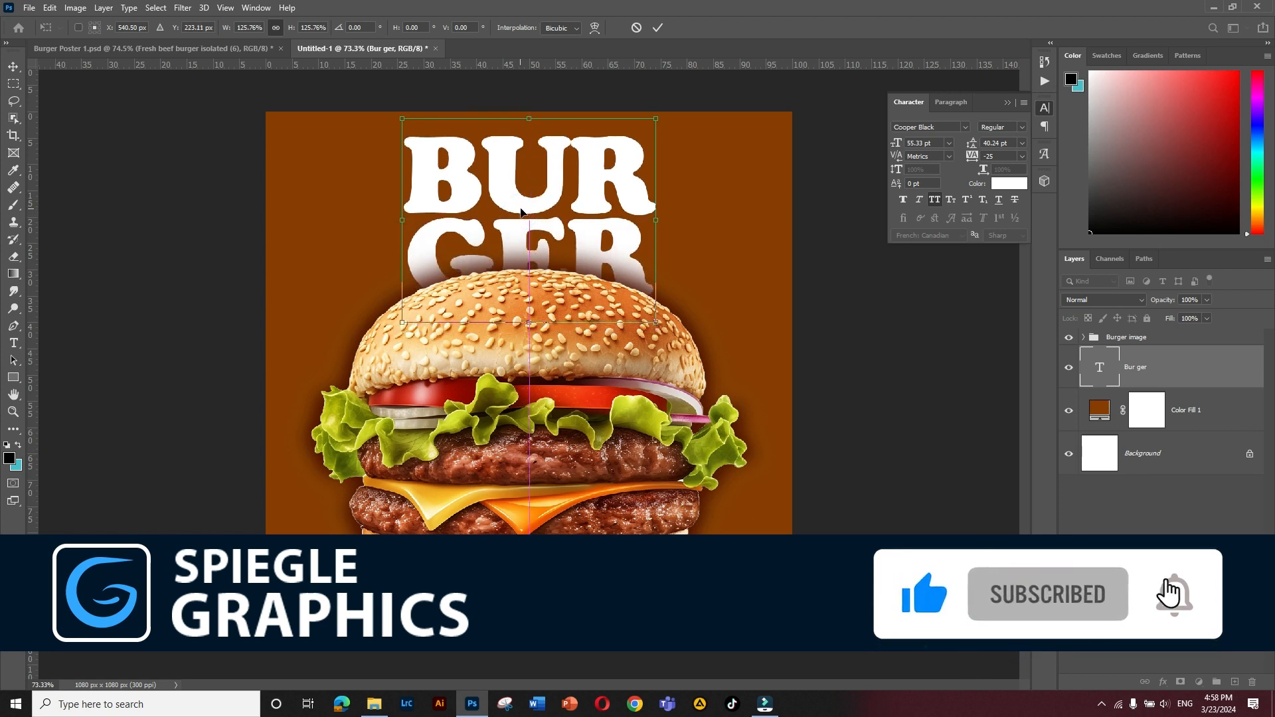
{"action": "key", "text": "Return"}
- Add the text "Delicious" in white Autography at 27 pt over the title
{"action": "key", "text": "t"}
{"action": "left_click", "coordinate": [383, 236]}
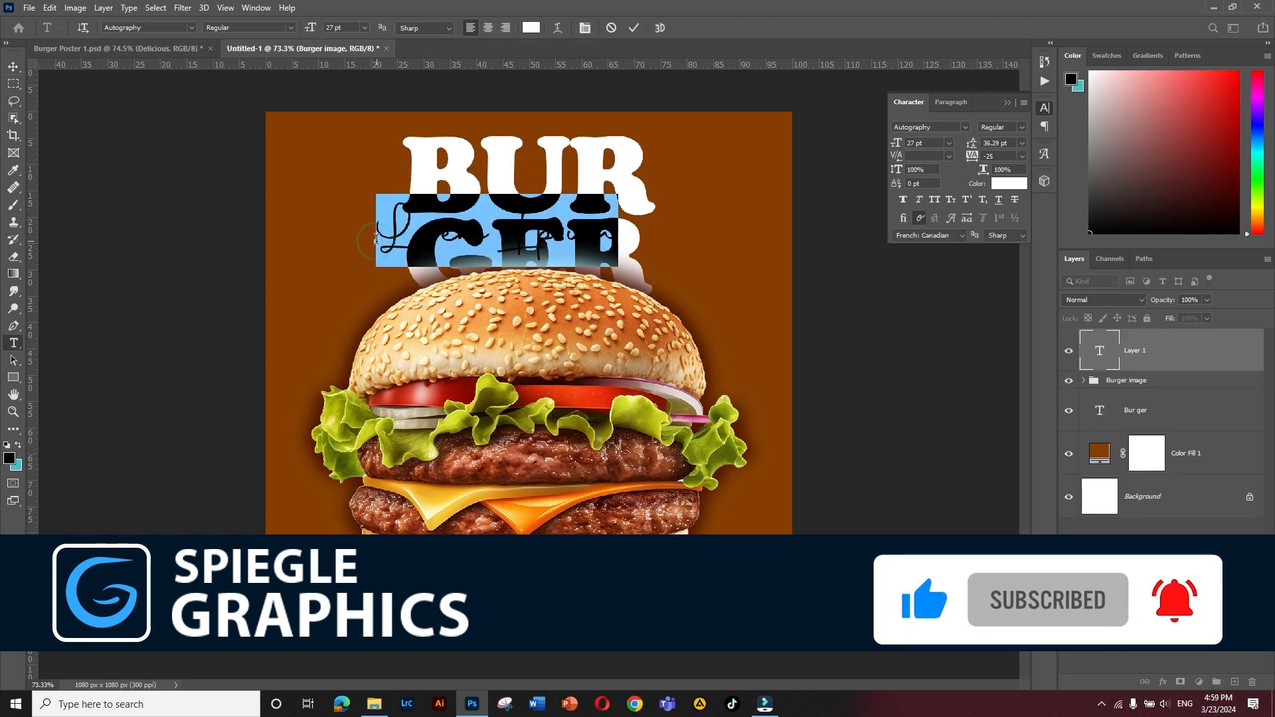
{"action": "type", "text": "D"}
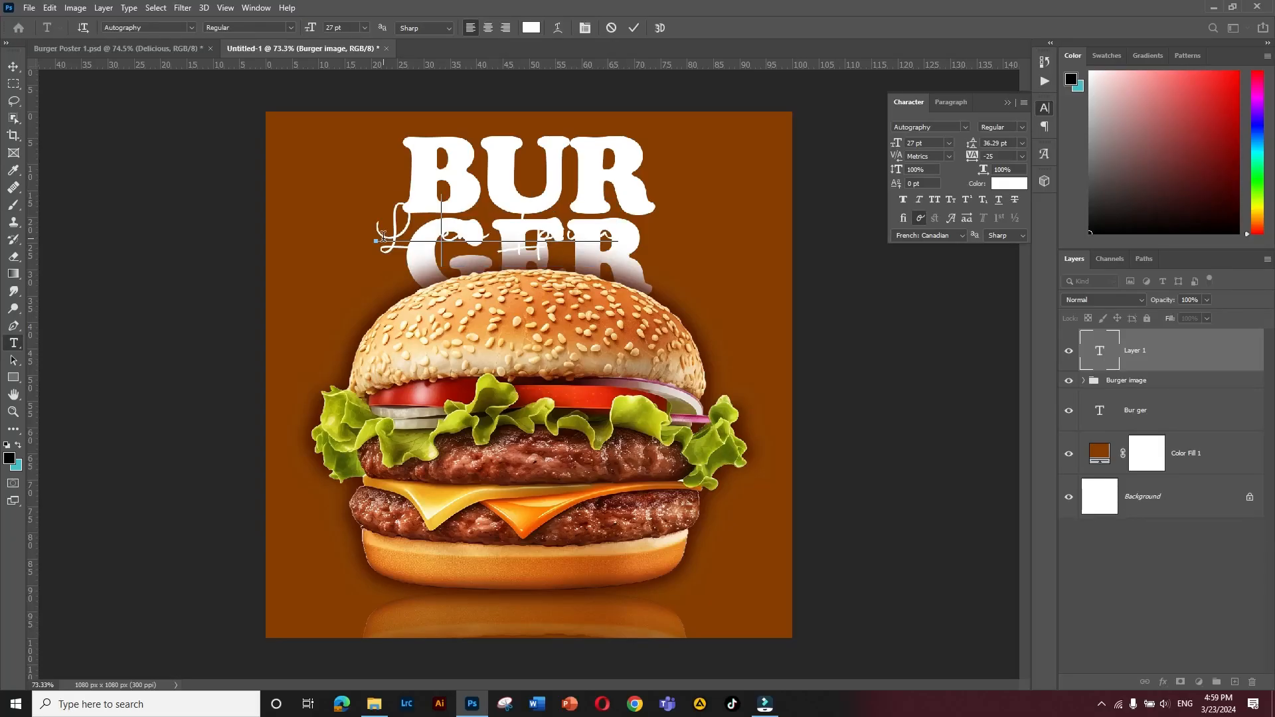
{"action": "type", "text": "e"}
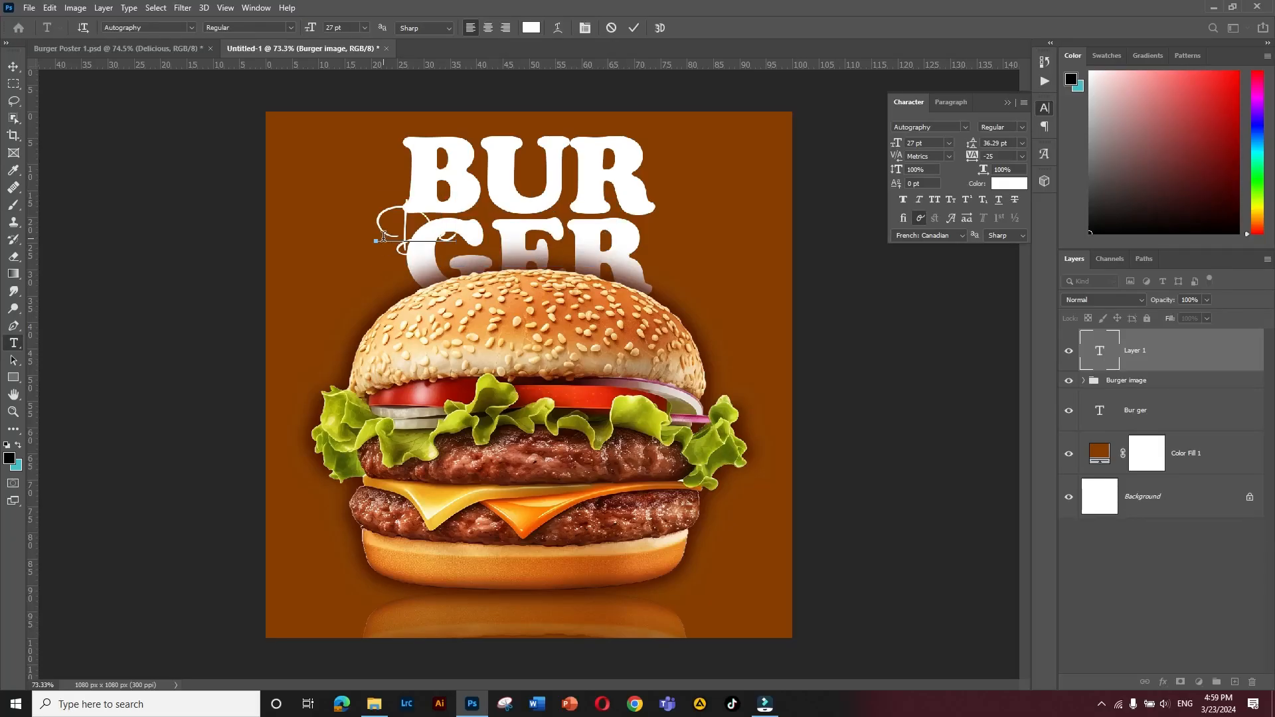
{"action": "type", "text": "licious"}
{"action": "left_click", "coordinate": [13, 67]}
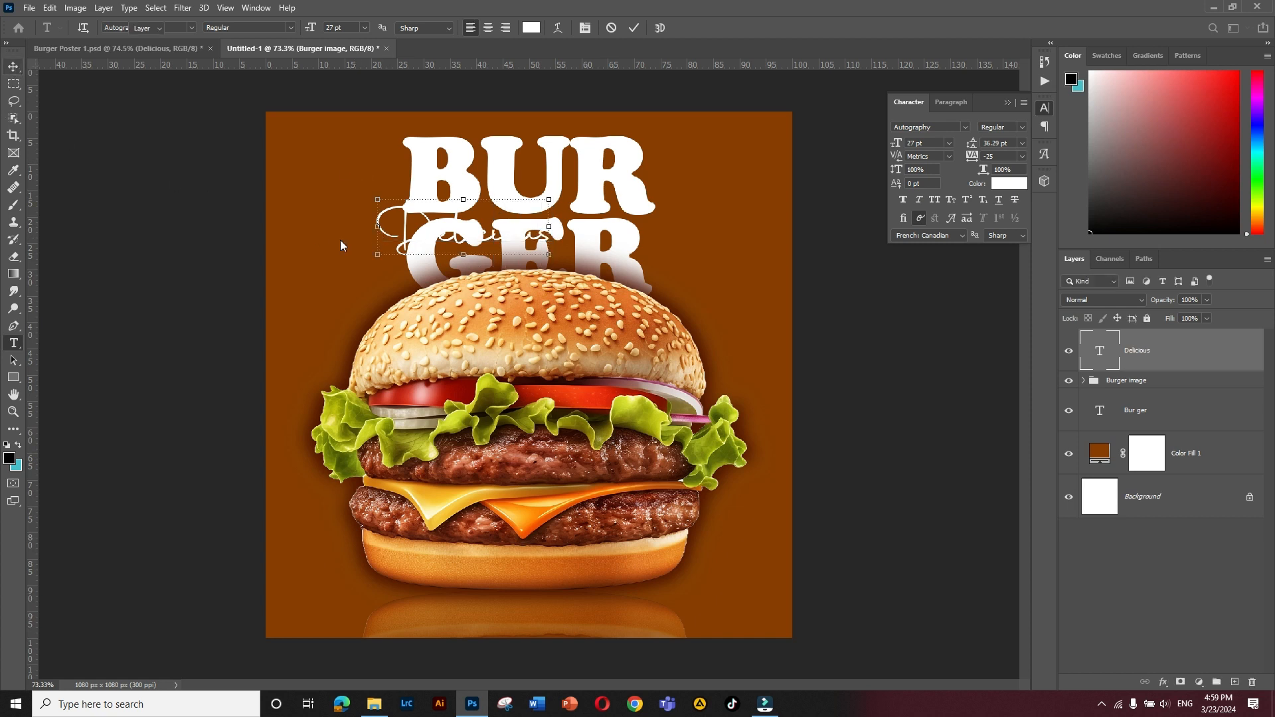
- Rotate the "Delicious" text -90° and place it vertically along the left side of the title, aligned with the title's upper edge
{"action": "left_click_drag", "start_coordinate": [404, 238], "coordinate": [305, 274]}
{"action": "left_click_drag", "start_coordinate": [440, 170], "coordinate": [317, 136]}
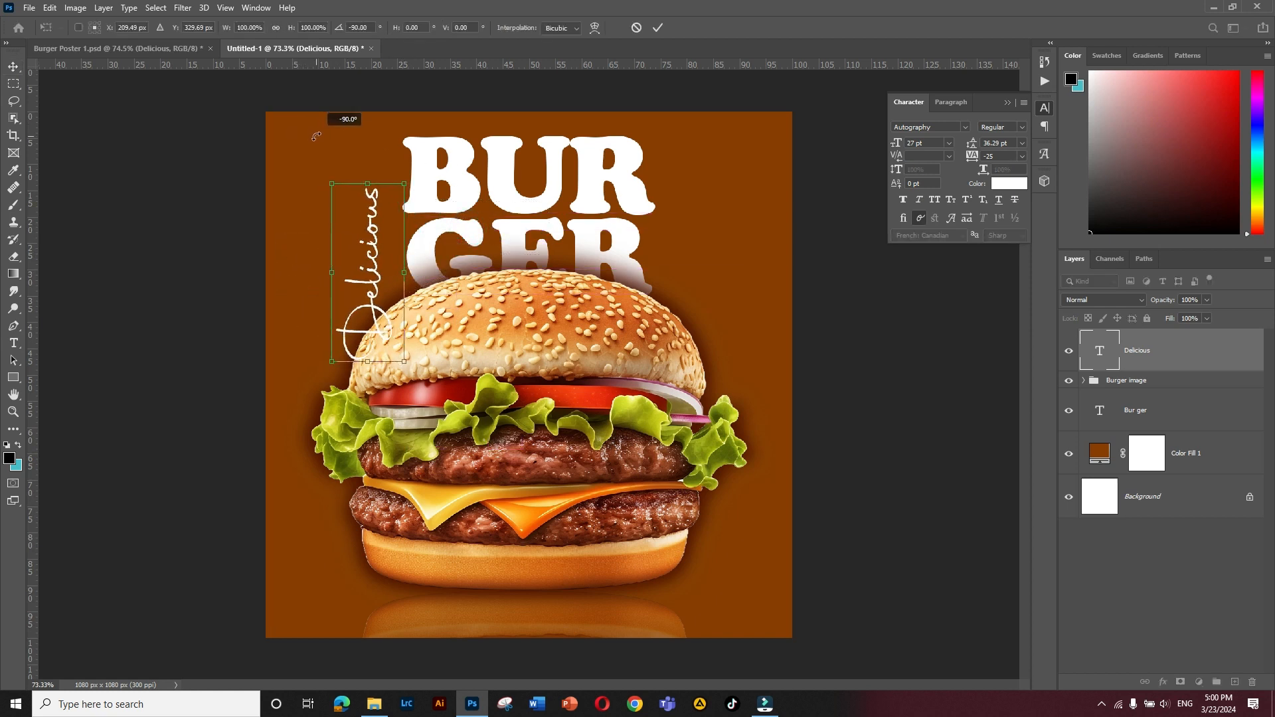
{"action": "key", "text": "Return"}
{"action": "left_click_drag", "start_coordinate": [372, 305], "coordinate": [375, 248]}
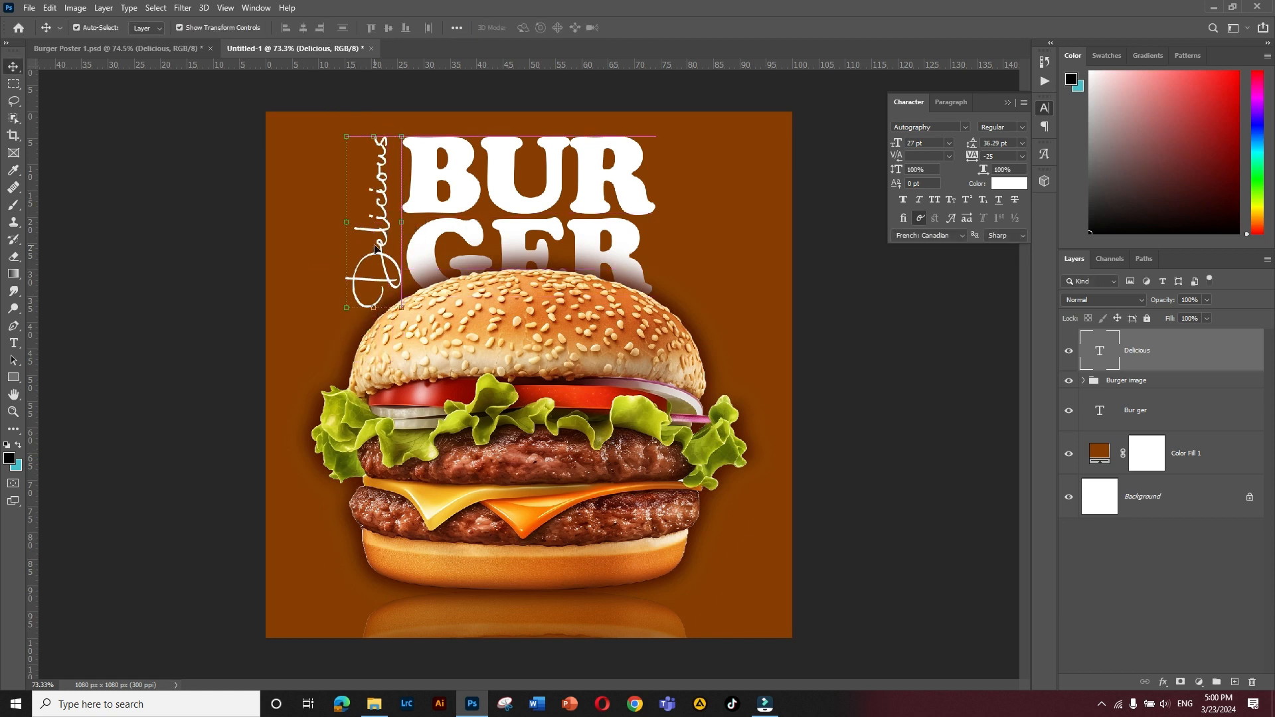
{"action": "left_click", "coordinate": [135, 182]}
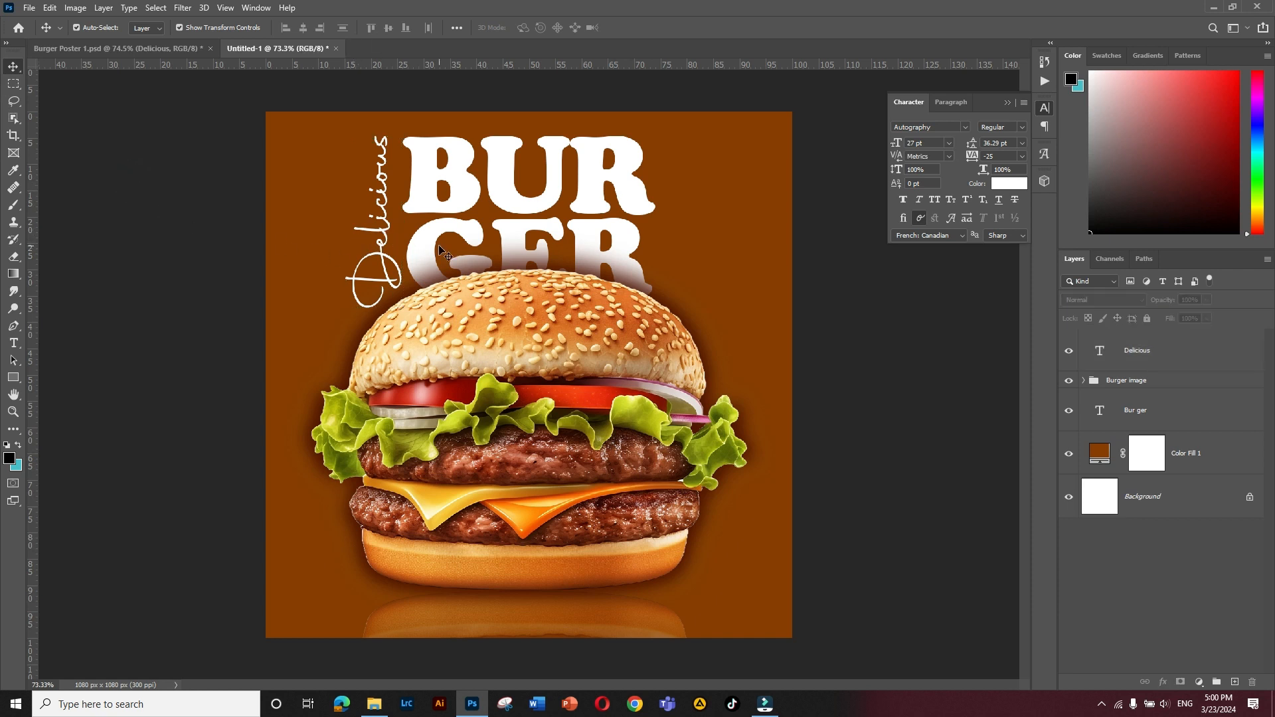
- Add a Drop Shadow to the "Bur ger" title layer
{"action": "scroll", "coordinate": [529, 239], "scroll_direction": "up", "scroll_amount": 1}
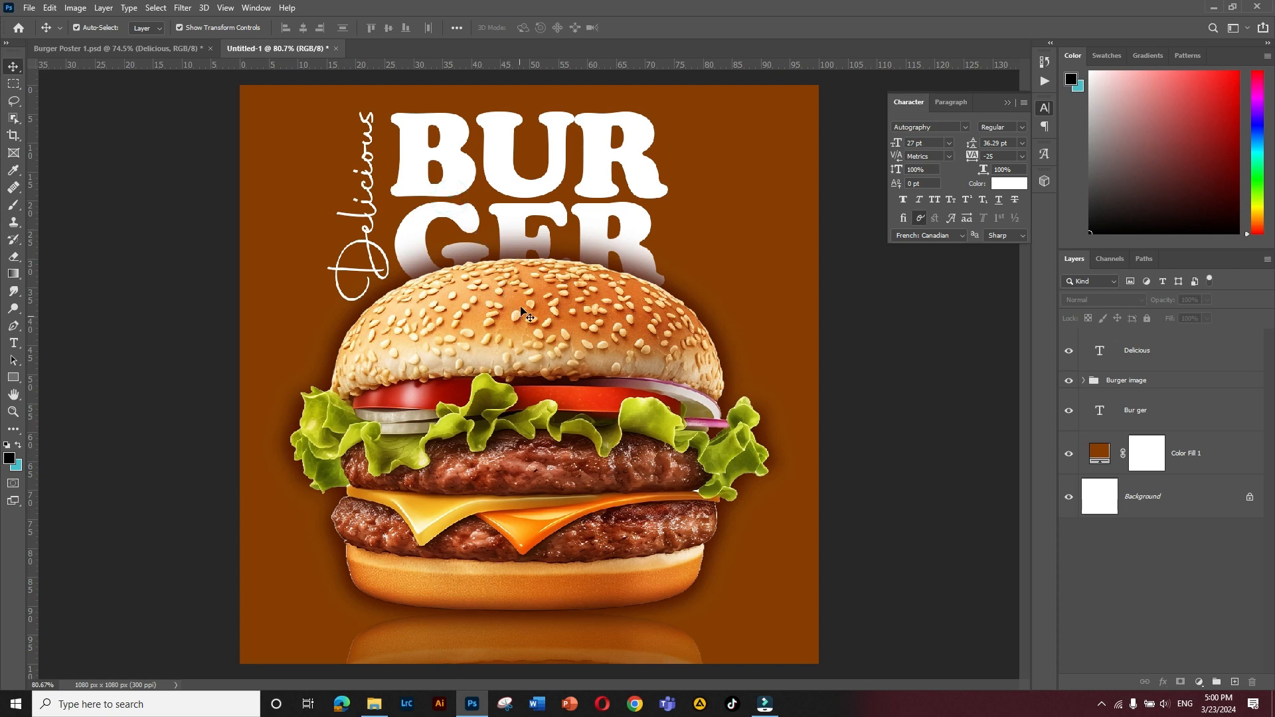
{"action": "left_click", "coordinate": [142, 217]}
{"action": "left_click", "coordinate": [499, 184]}
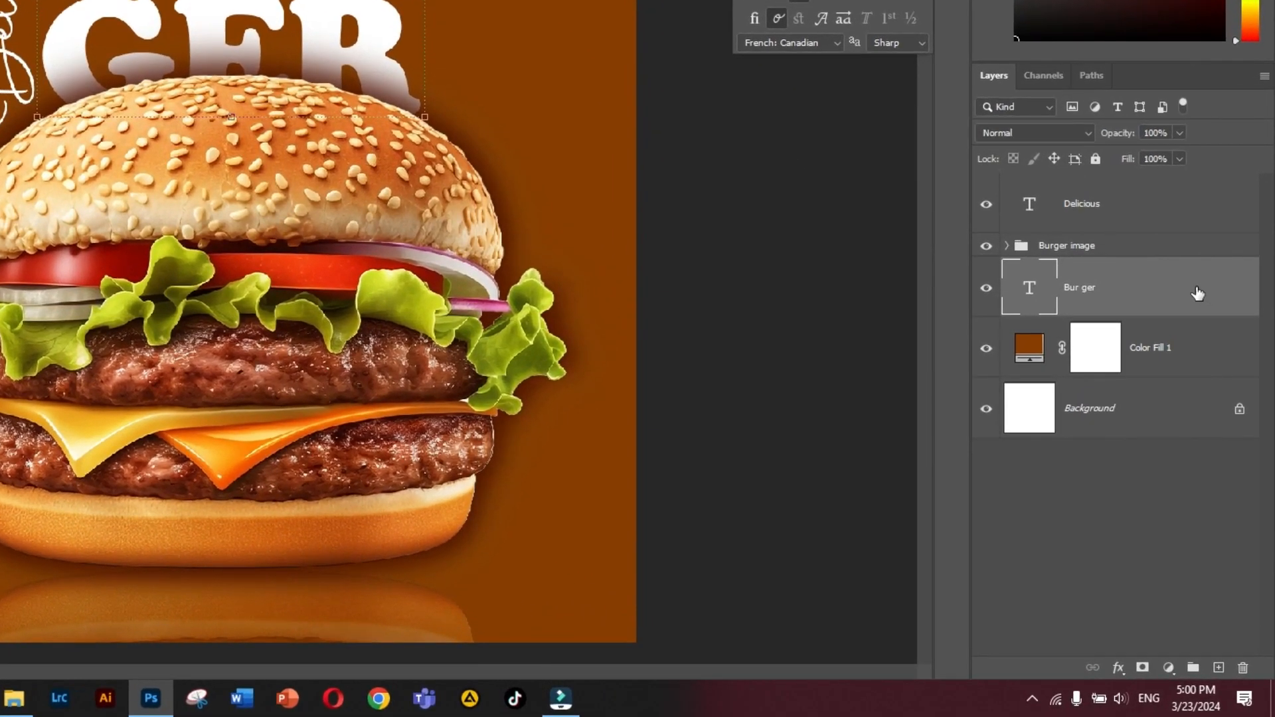
{"action": "double_click", "coordinate": [1198, 294]}
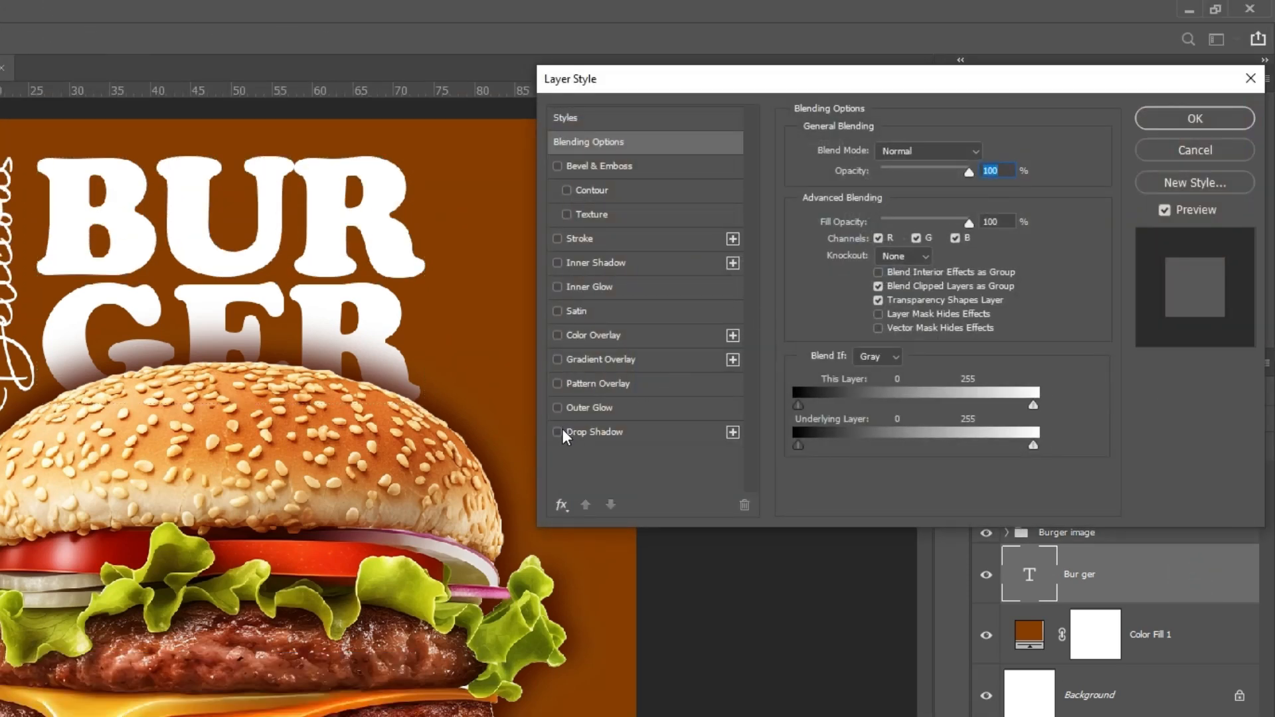
{"action": "left_click", "coordinate": [562, 430]}
{"action": "left_click", "coordinate": [624, 428]}
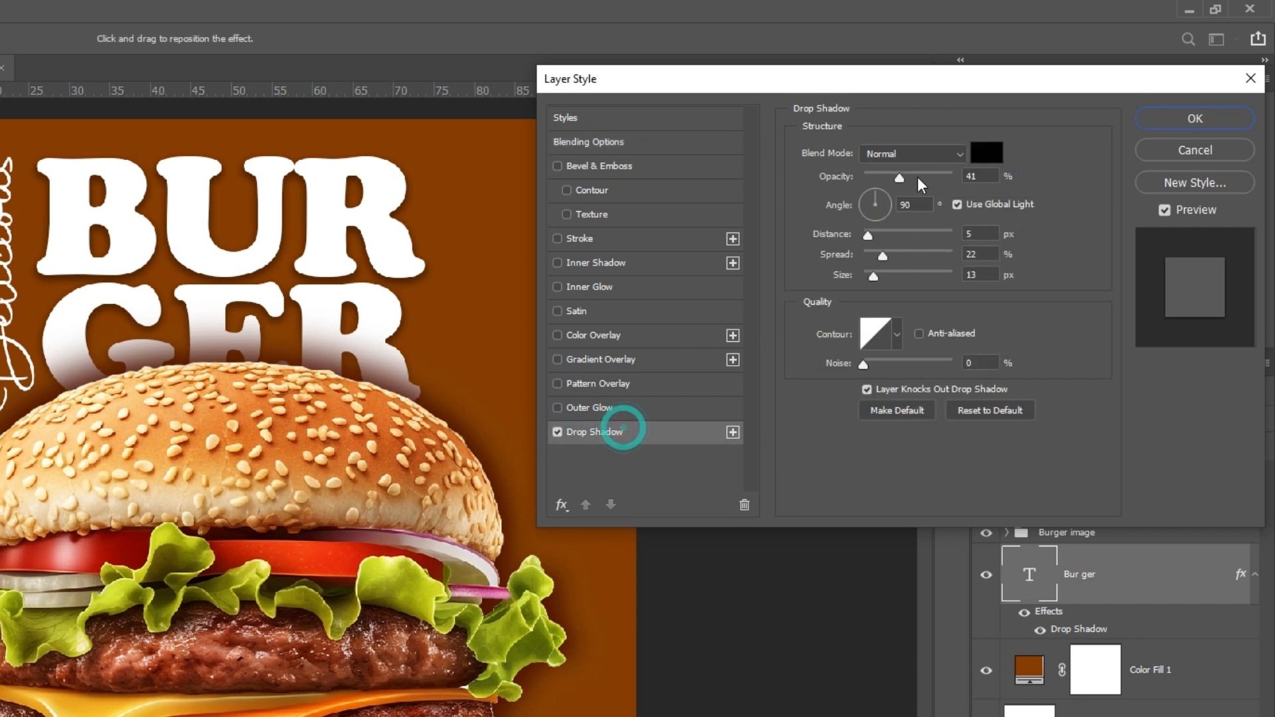
- Set the title's drop shadow to 8 px distance and 24 px size, and apply the layer style
{"action": "left_click", "coordinate": [864, 235]}
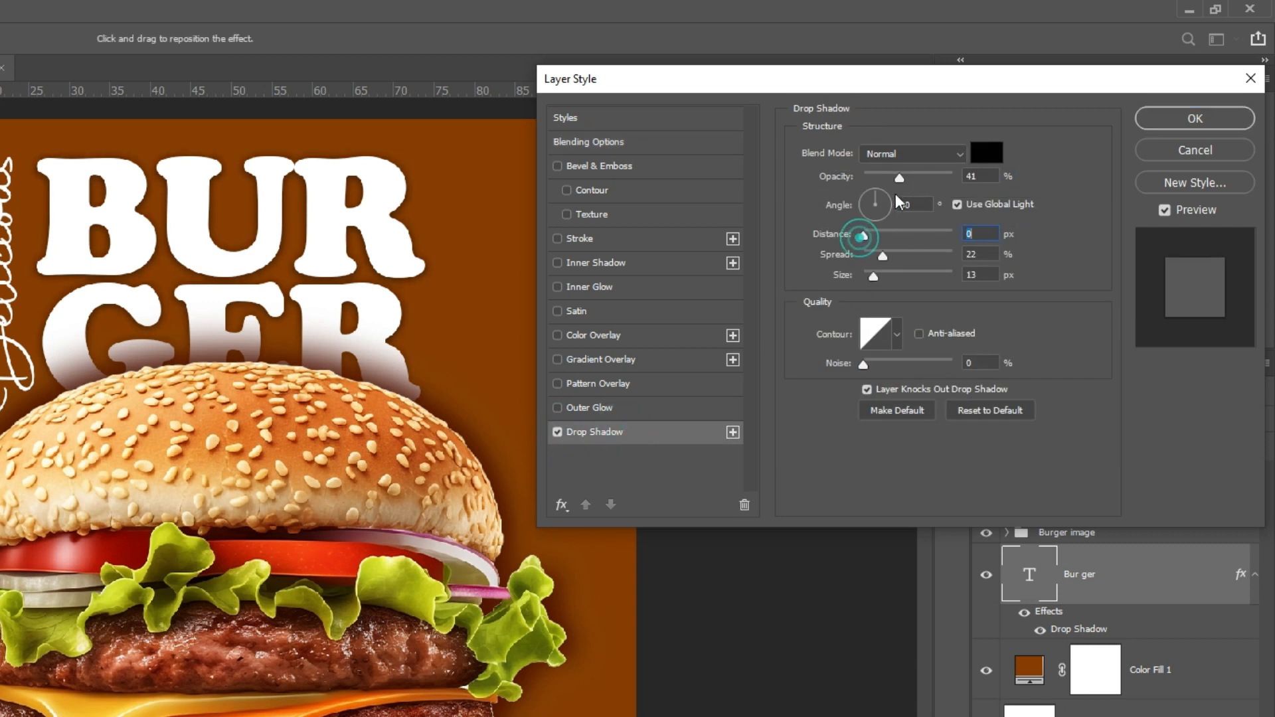
{"action": "left_click", "coordinate": [872, 233]}
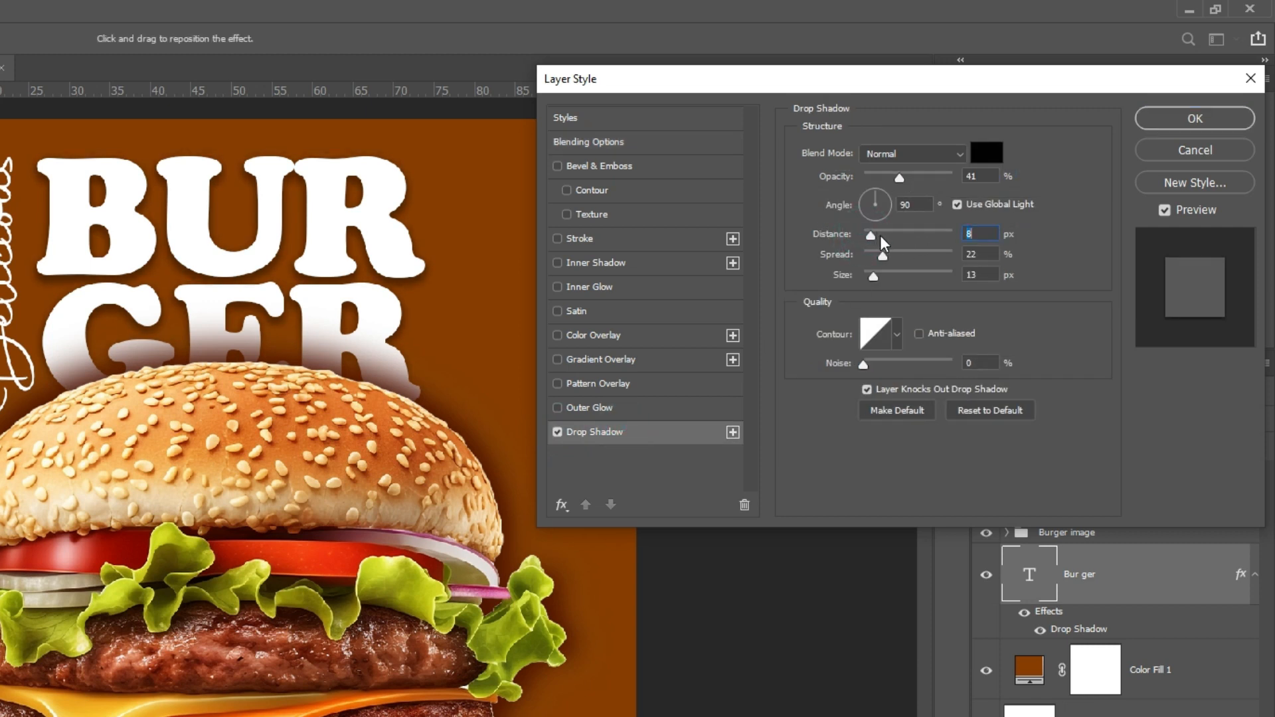
{"action": "left_click", "coordinate": [873, 234]}
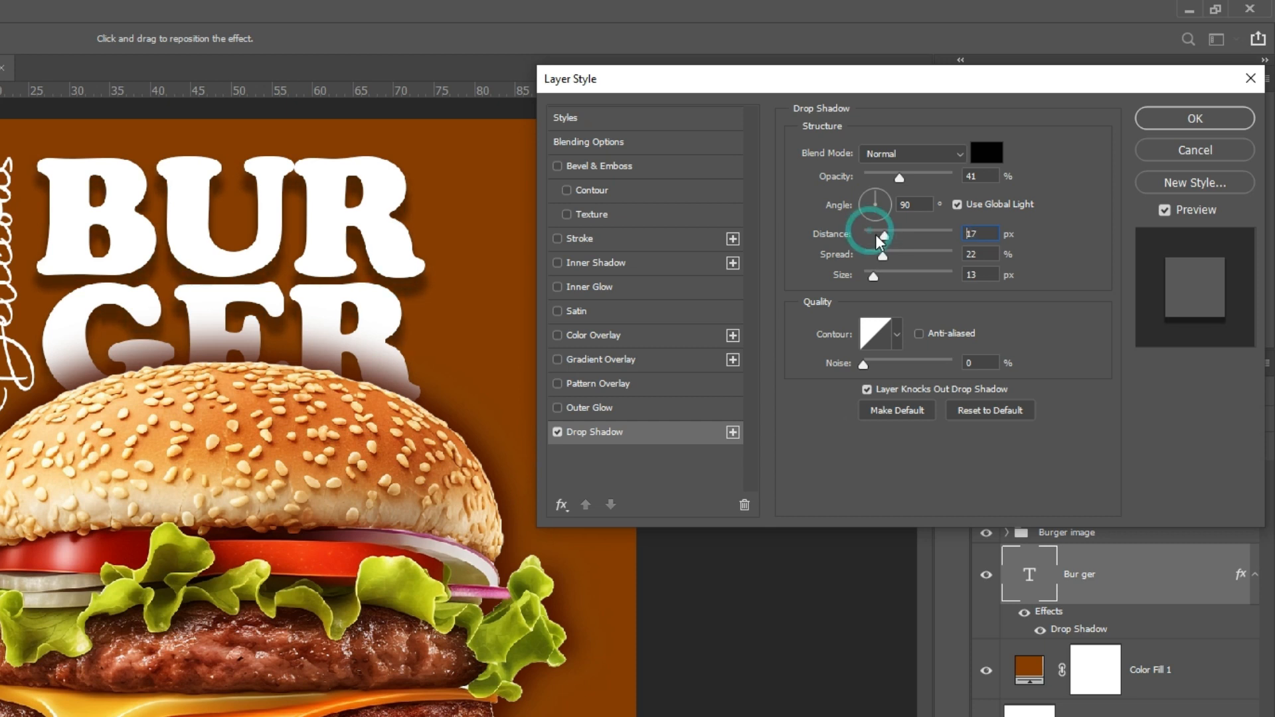
{"action": "left_click", "coordinate": [871, 235]}
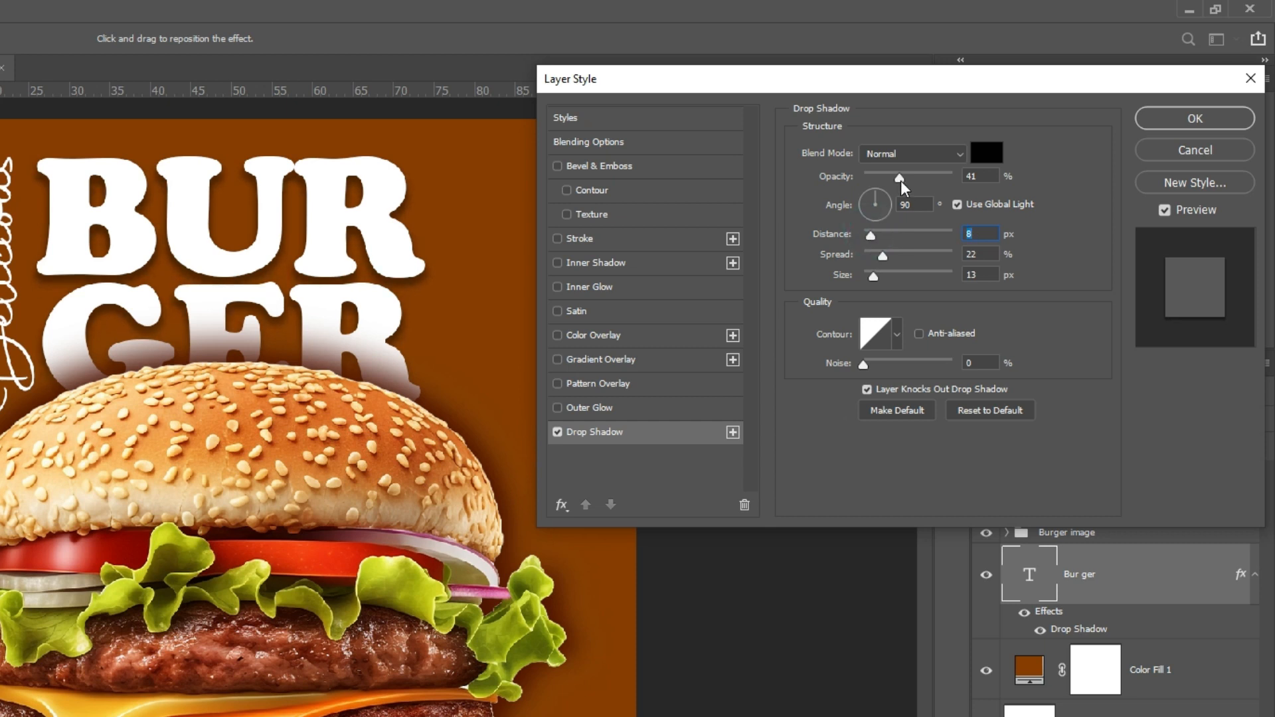
{"action": "mouse_move", "coordinate": [901, 180]}
{"action": "left_mouse_down"}
{"action": "mouse_move", "coordinate": [916, 178]}
{"action": "mouse_move", "coordinate": [901, 179]}
{"action": "left_mouse_up"}
{"action": "left_click_drag", "start_coordinate": [873, 274], "coordinate": [879, 274]}
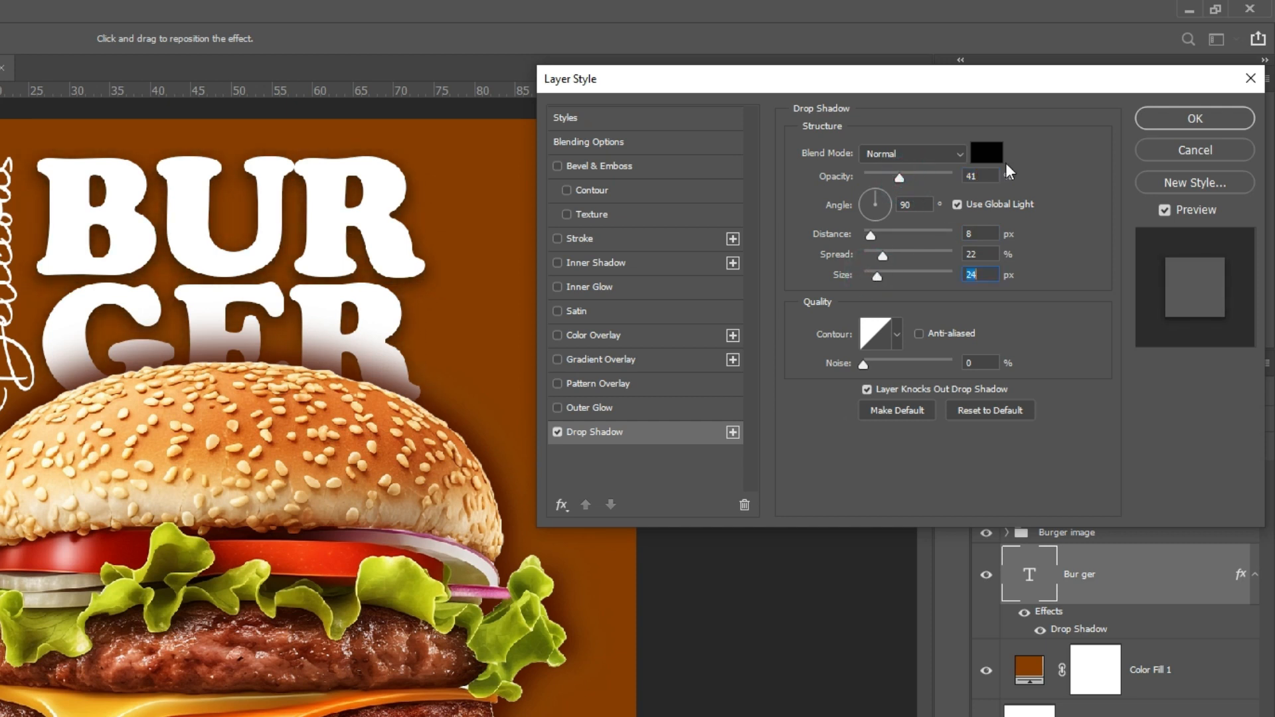
{"action": "left_click", "coordinate": [1180, 118]}
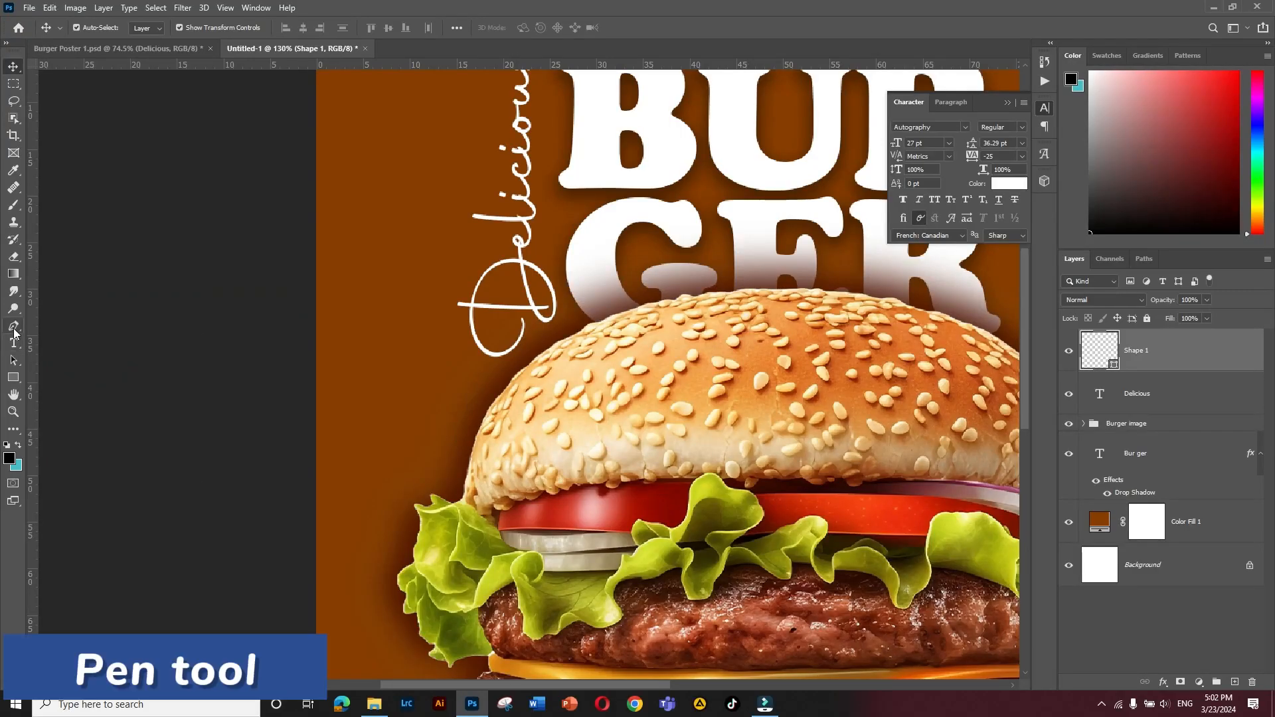
- Set the Pen tool to Shape mode with no fill
{"action": "left_click", "coordinate": [14, 328]}
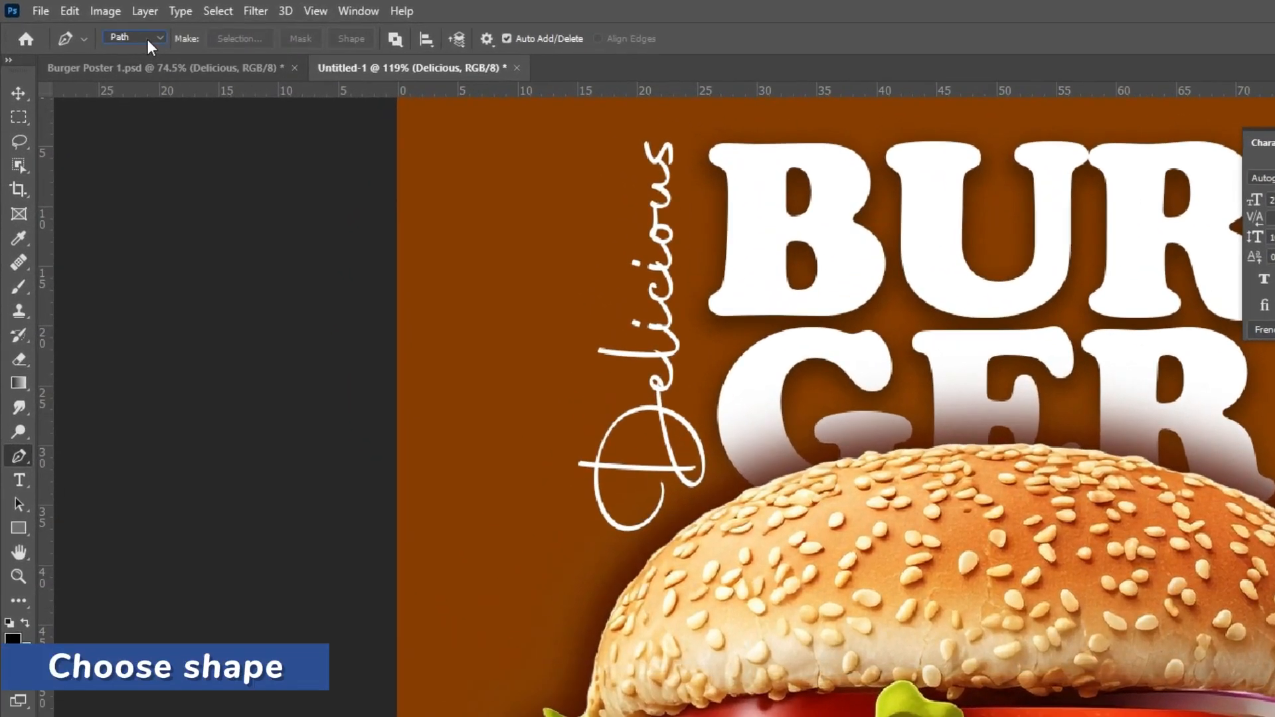
{"action": "left_click", "coordinate": [104, 27]}
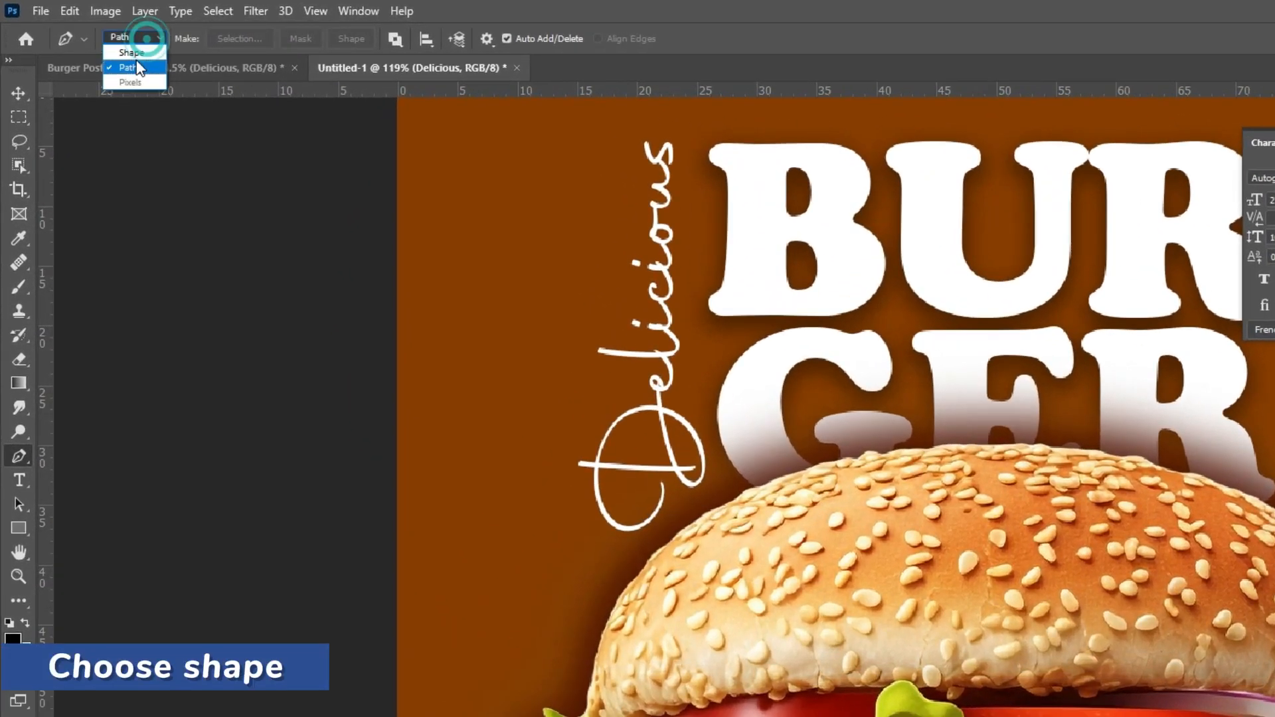
{"action": "left_click", "coordinate": [131, 51]}
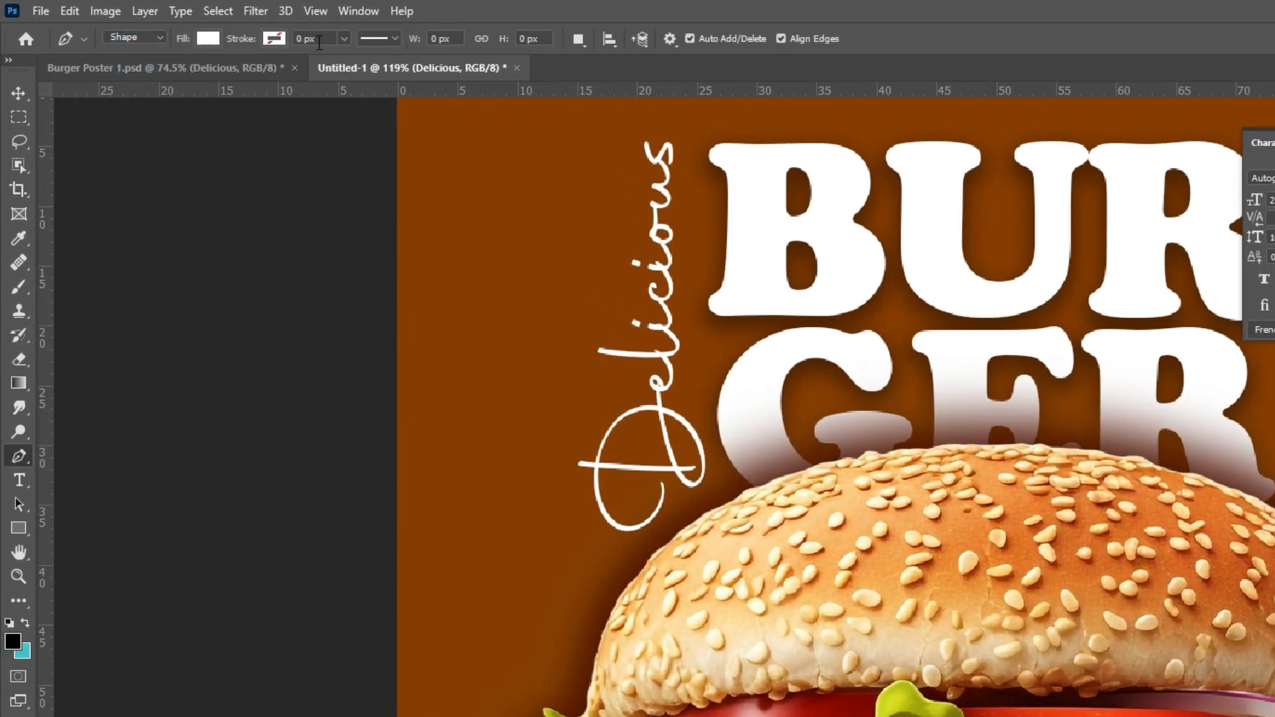
{"action": "left_click", "coordinate": [211, 39]}
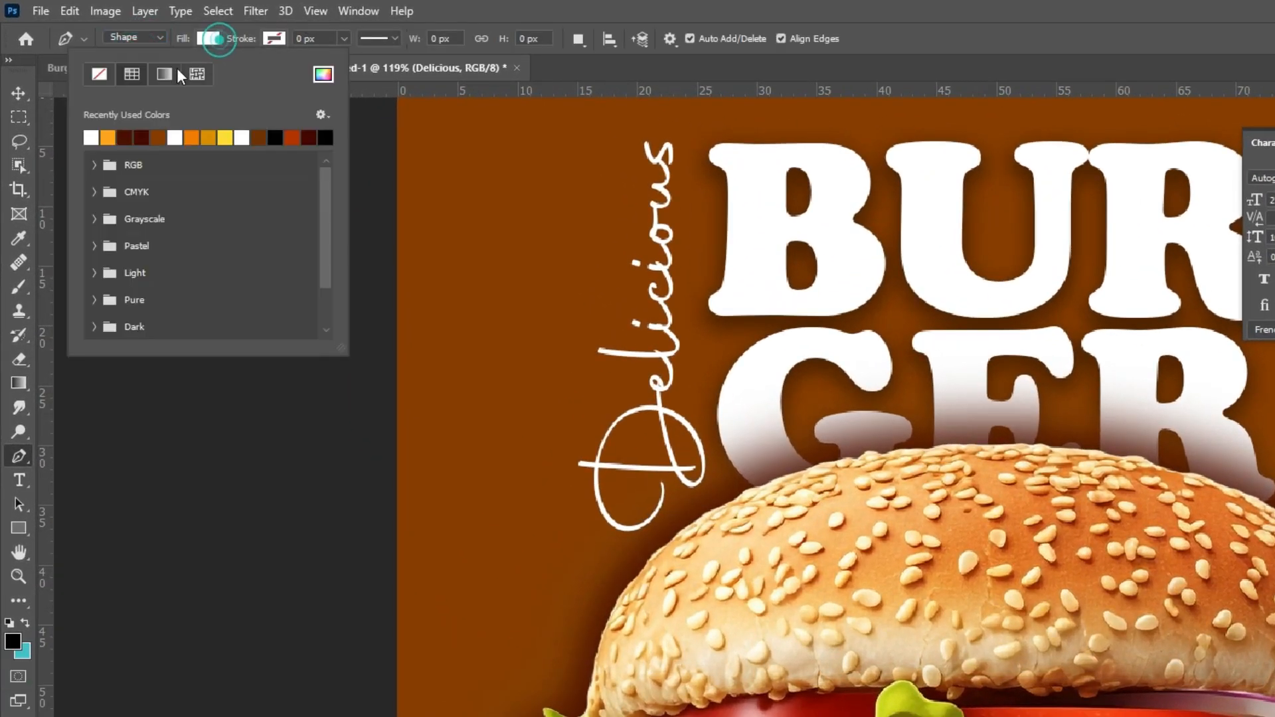
{"action": "left_click", "coordinate": [98, 74]}
{"action": "left_click", "coordinate": [425, 20]}
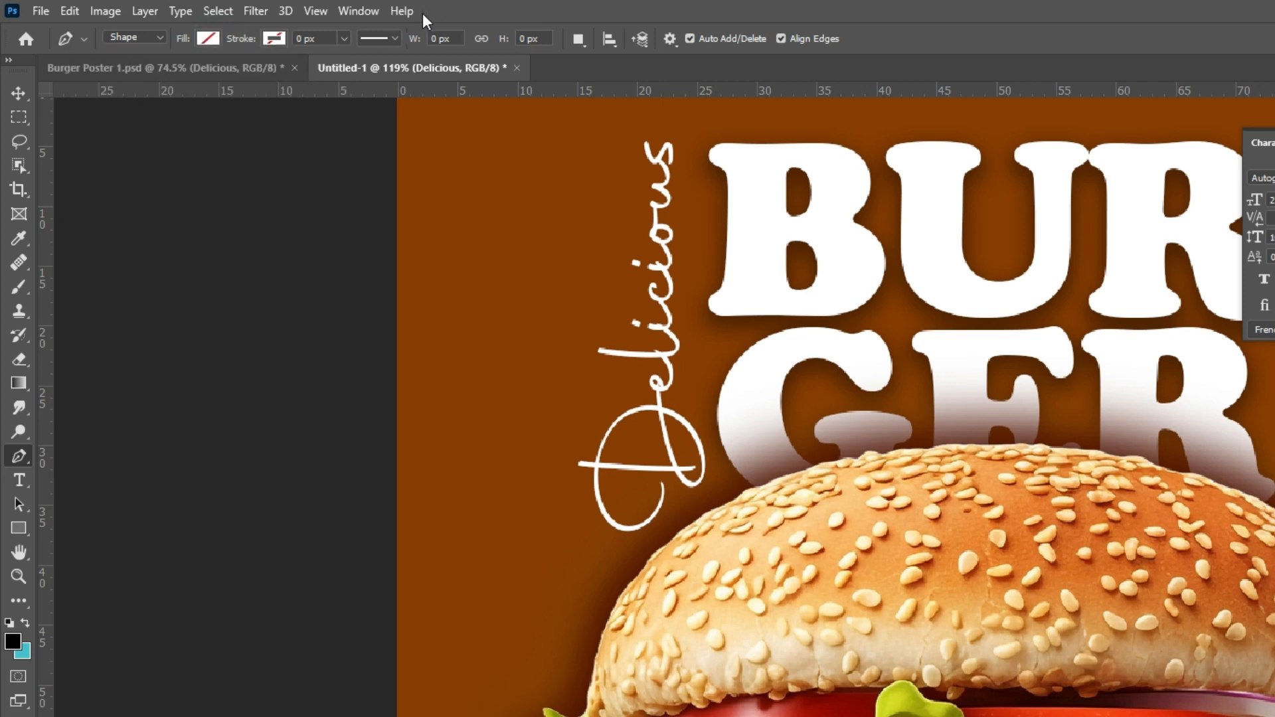
- Set the Pen tool's shape stroke colour to white (#ffffff)
{"action": "left_click", "coordinate": [274, 38]}
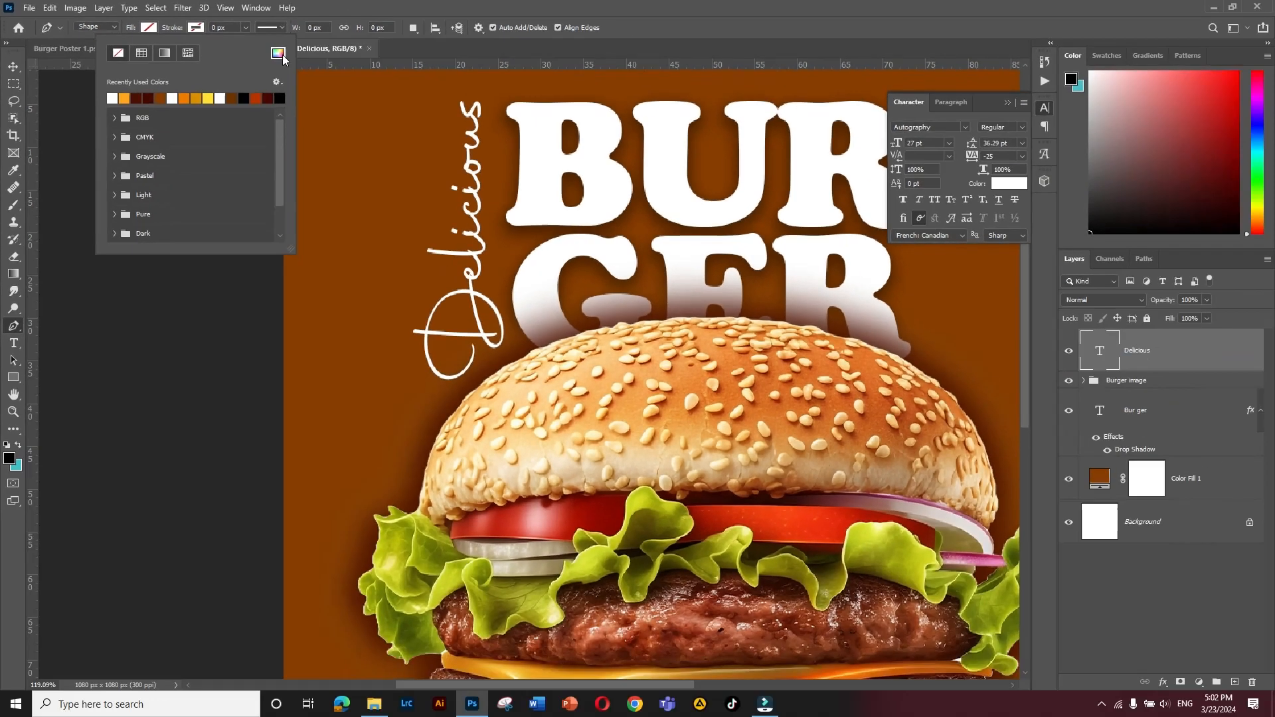
{"action": "left_click", "coordinate": [389, 74]}
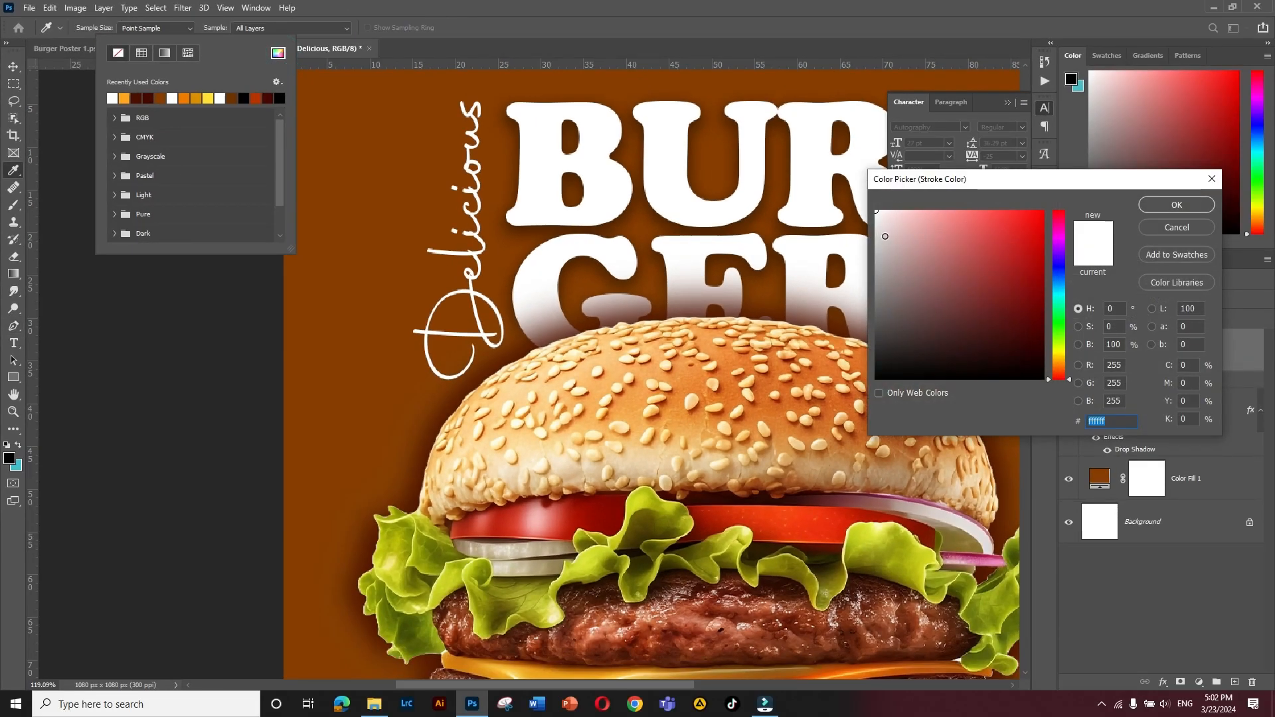
{"action": "left_click", "coordinate": [1177, 204]}
{"action": "left_click", "coordinate": [599, 2]}
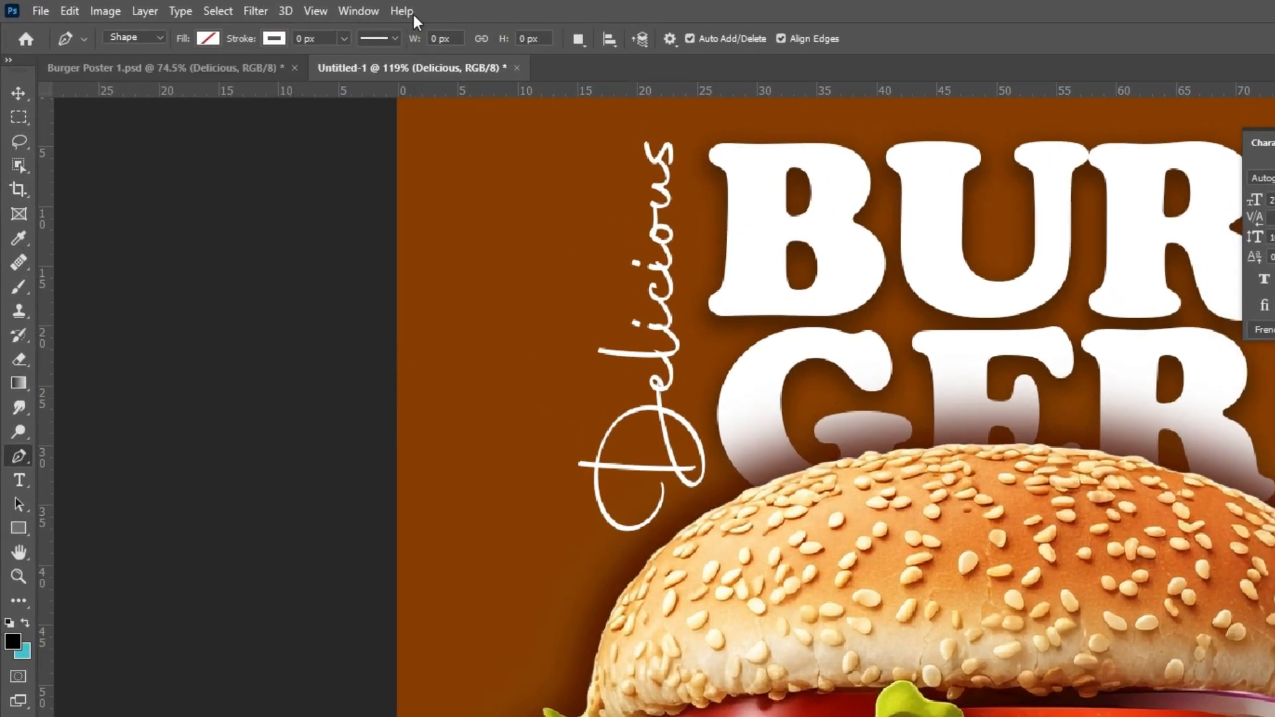
- Set the shape stroke to 3 px wide with the dashed line style
{"action": "left_click", "coordinate": [301, 38]}
{"action": "type", "text": "3"}
{"action": "left_click", "coordinate": [393, 38]}
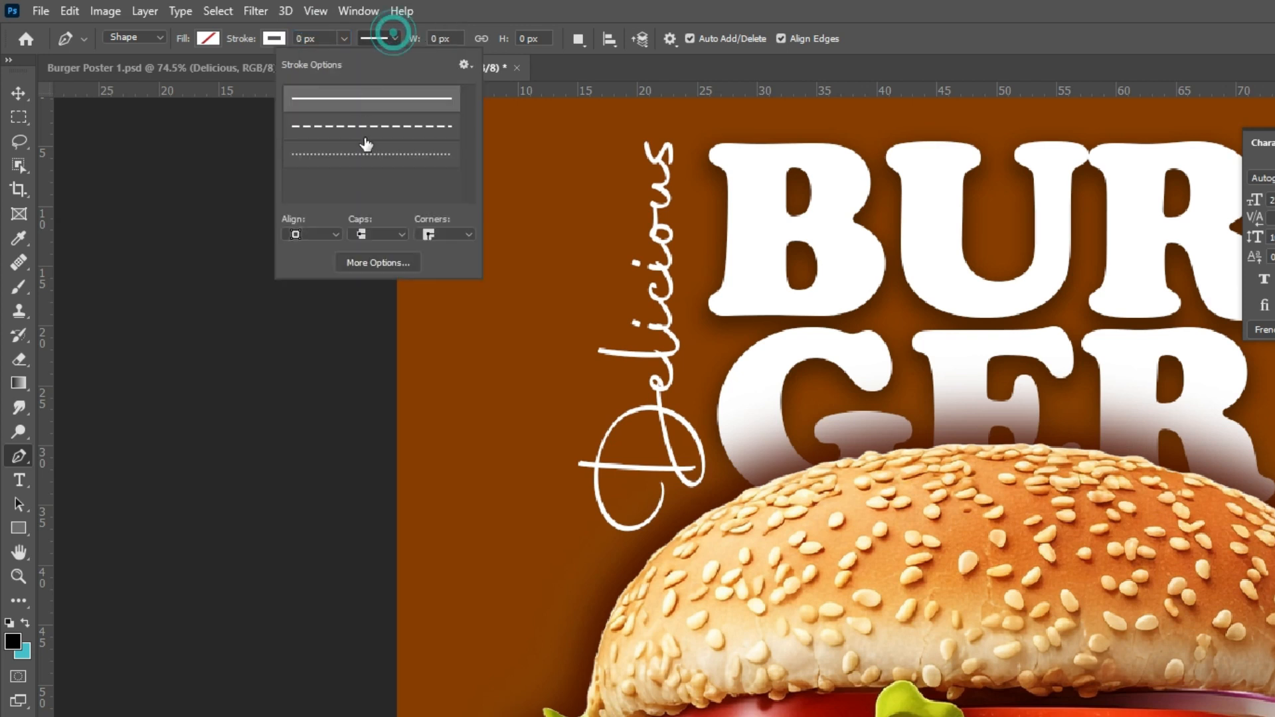
{"action": "left_click", "coordinate": [364, 126]}
{"action": "left_click", "coordinate": [496, 8]}
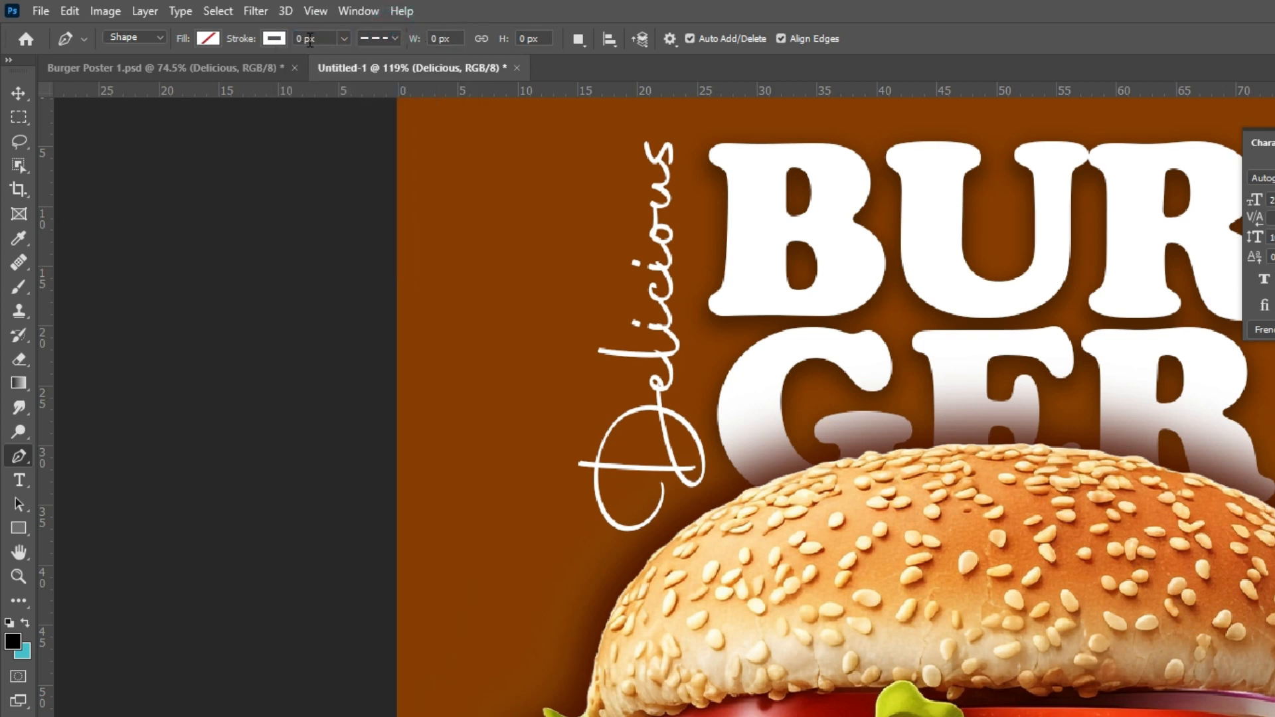
{"action": "left_click", "coordinate": [305, 38]}
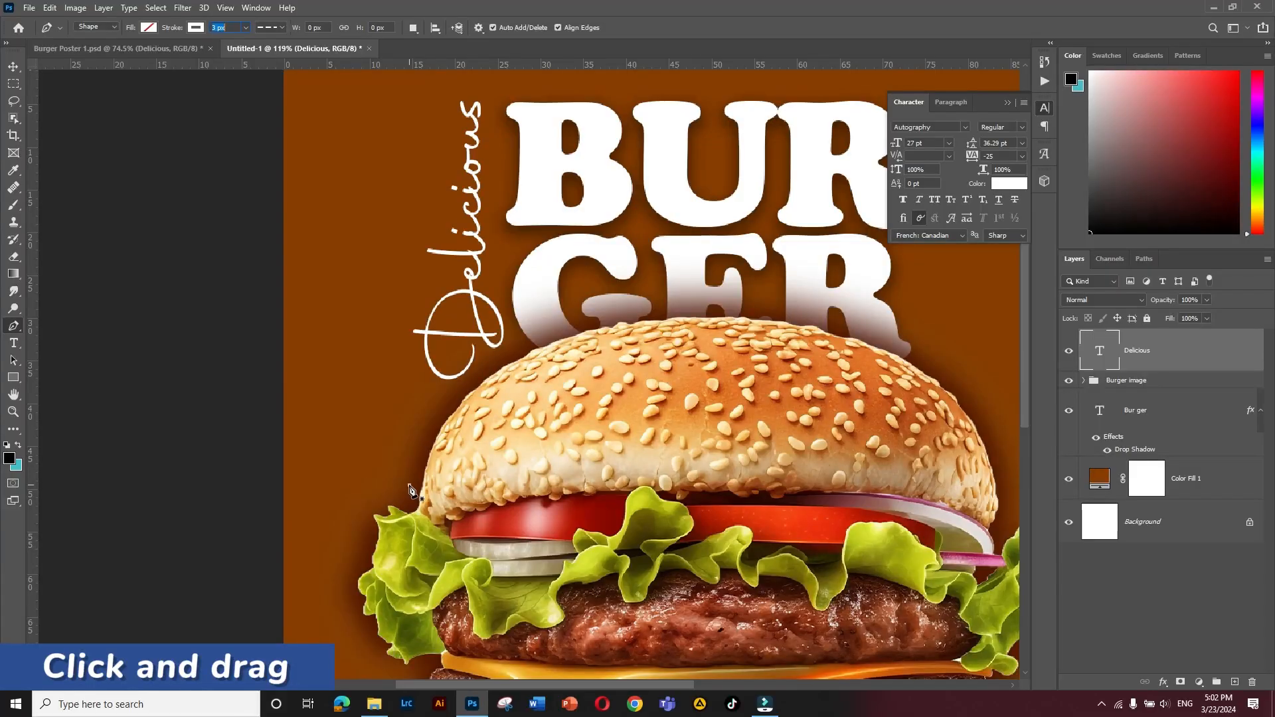
- Draw a curved dashed line about 78 × 158 px from the top bun's left edge up toward the "Delicious" text
{"action": "left_click", "coordinate": [573, 679]}
{"action": "left_click_drag", "start_coordinate": [366, 360], "coordinate": [424, 296]}
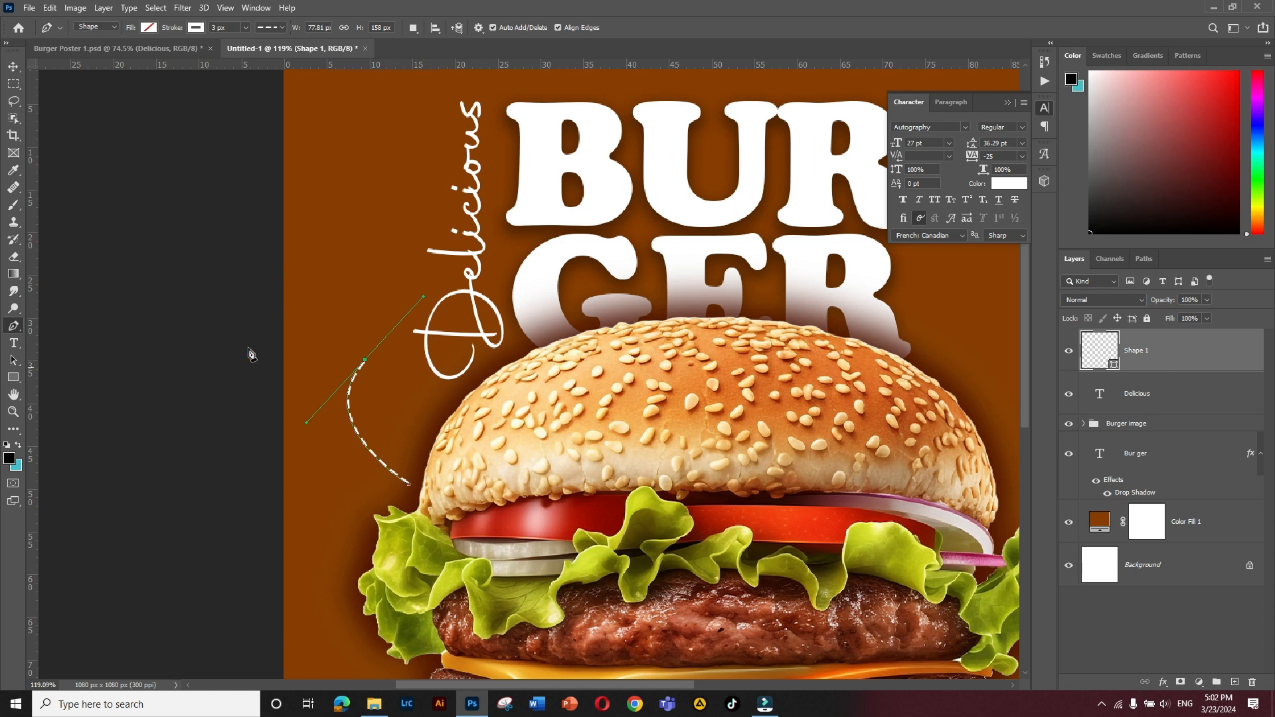
{"action": "left_click", "coordinate": [8, 66]}
{"action": "left_click", "coordinate": [173, 338]}
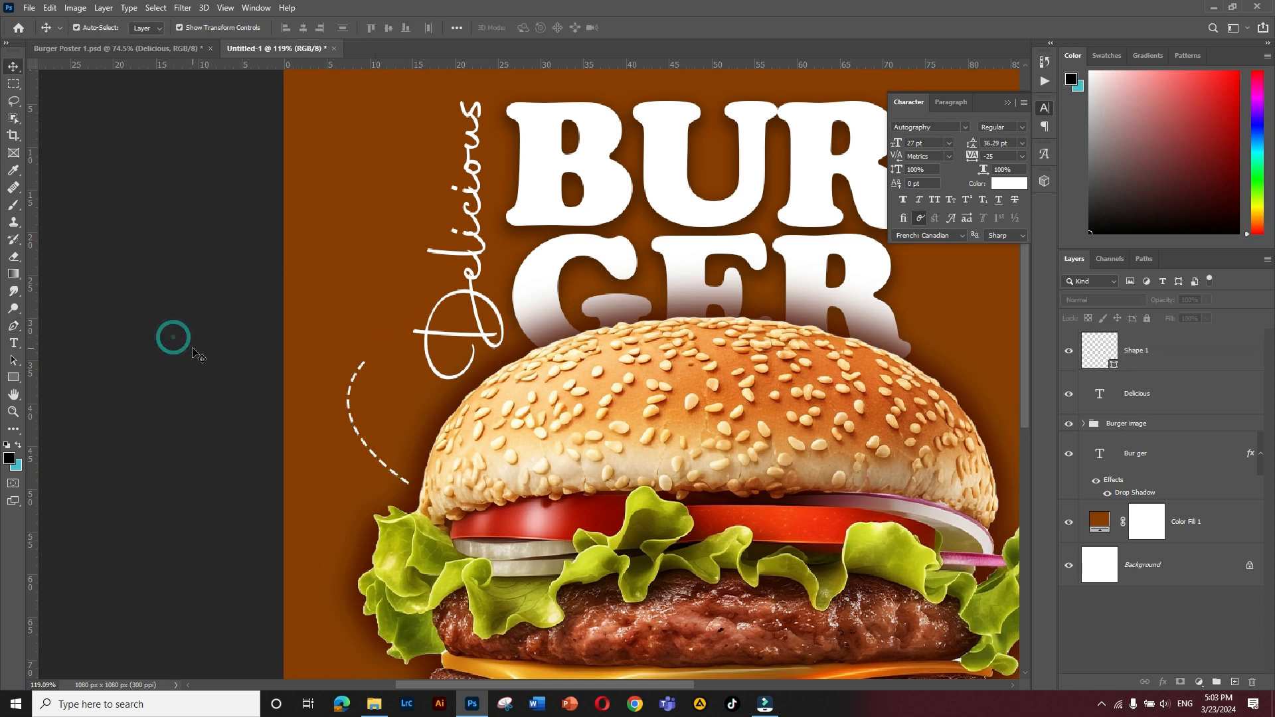
- Set the Pen tool's stroke style to a solid line for a new shape
{"action": "scroll", "coordinate": [362, 366], "scroll_direction": "up", "scroll_amount": 5}
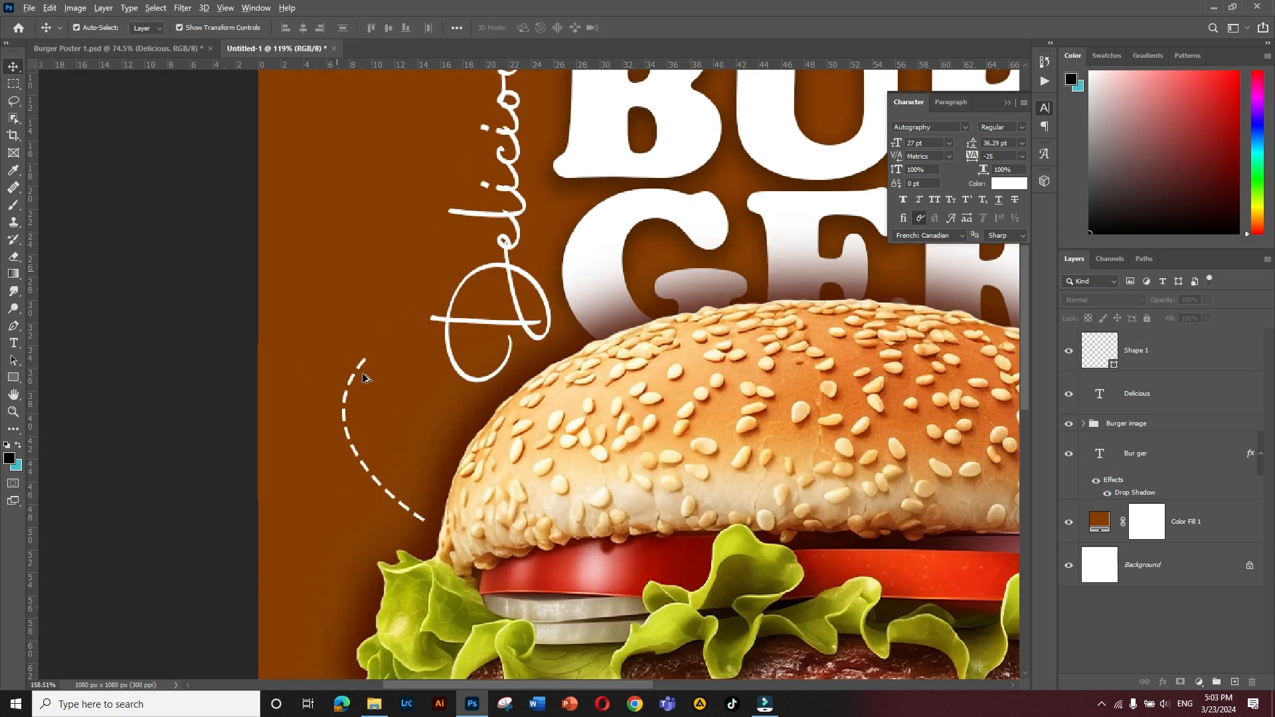
{"action": "left_click_drag", "start_coordinate": [387, 396], "coordinate": [376, 381]}
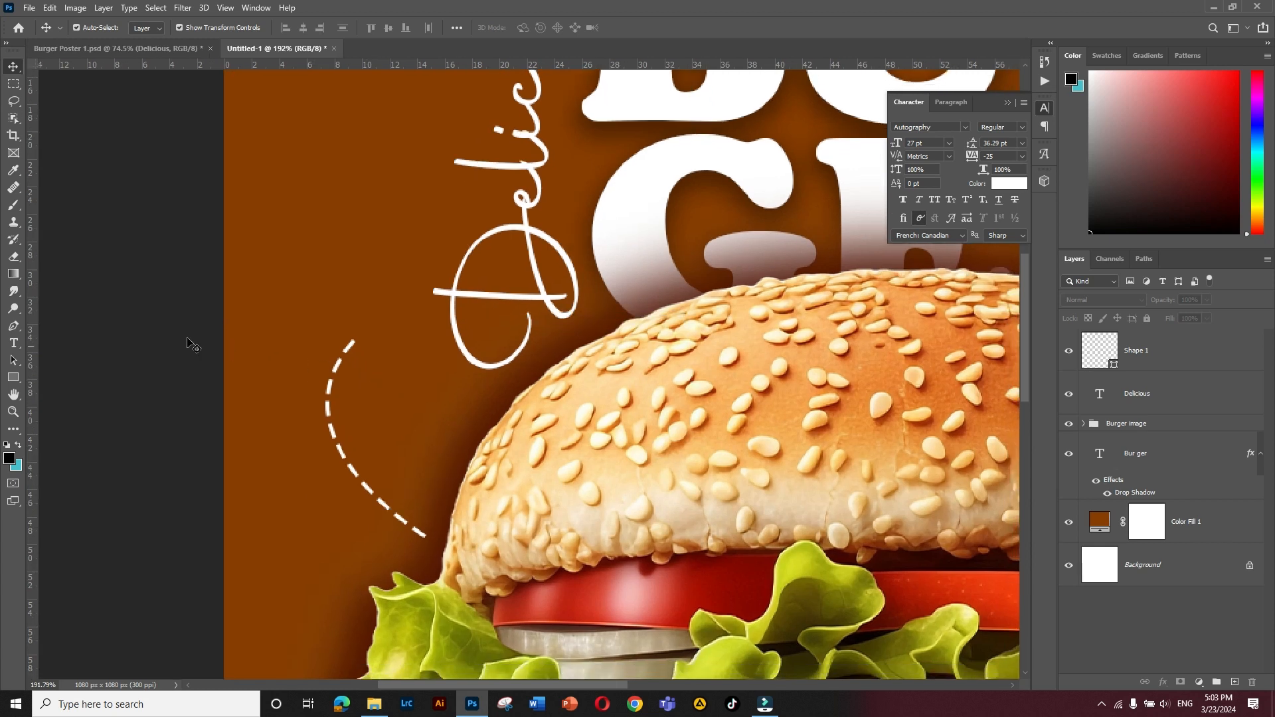
{"action": "left_click", "coordinate": [13, 325]}
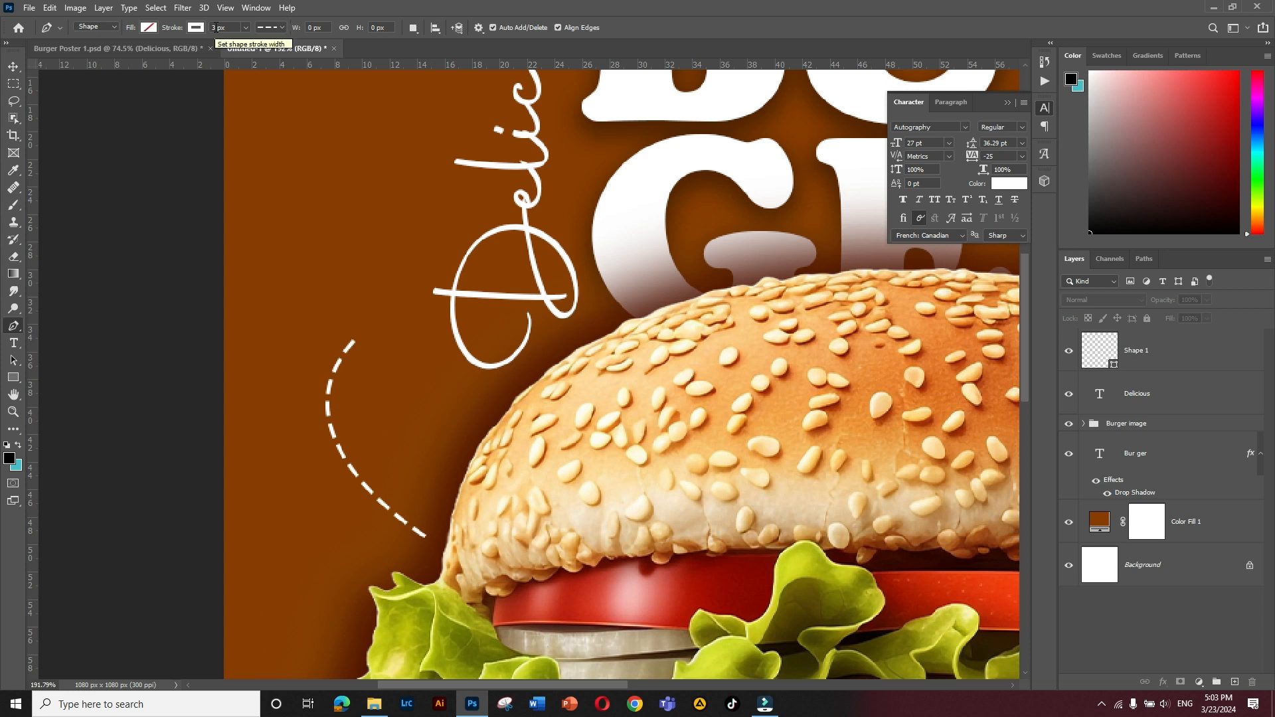
{"action": "left_click", "coordinate": [270, 27]}
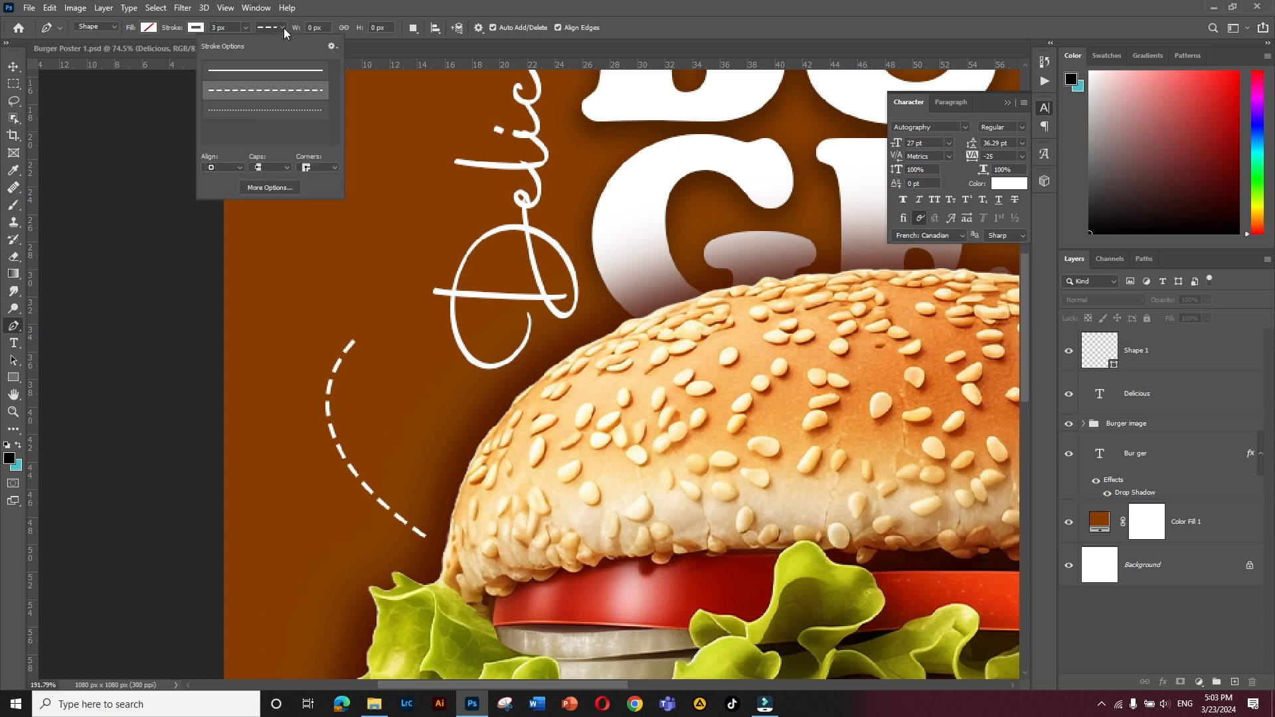
{"action": "left_click", "coordinate": [251, 78]}
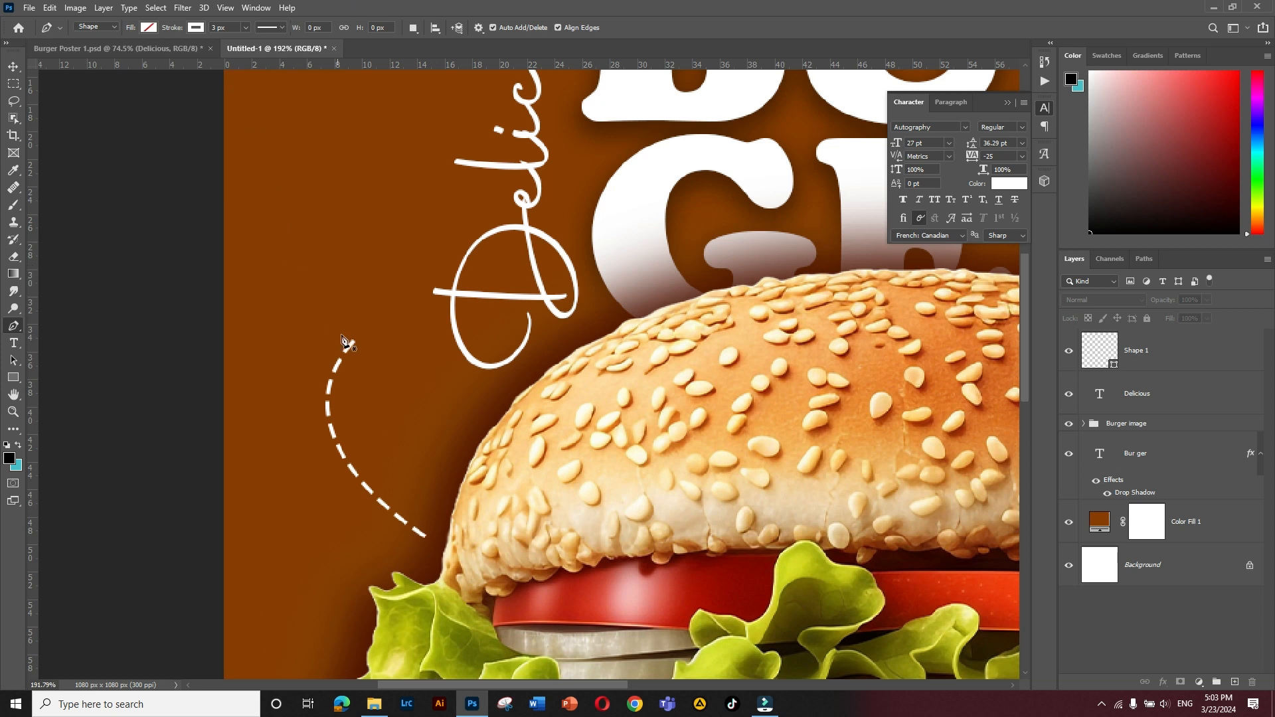
- Remove the Pen tool's stroke colour and set its fill to white
{"action": "left_click", "coordinate": [196, 28]}
{"action": "left_click", "coordinate": [196, 28]}
{"action": "left_click", "coordinate": [195, 28]}
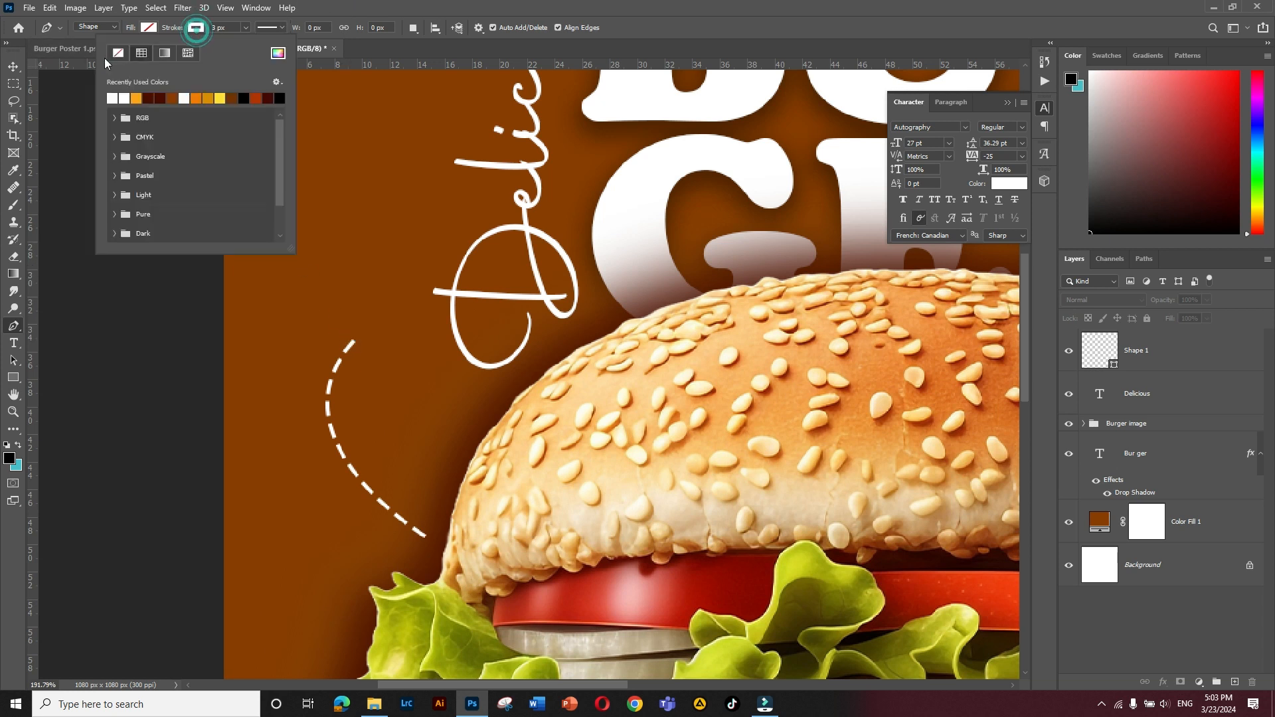
{"action": "left_click", "coordinate": [150, 29]}
{"action": "left_click", "coordinate": [149, 30]}
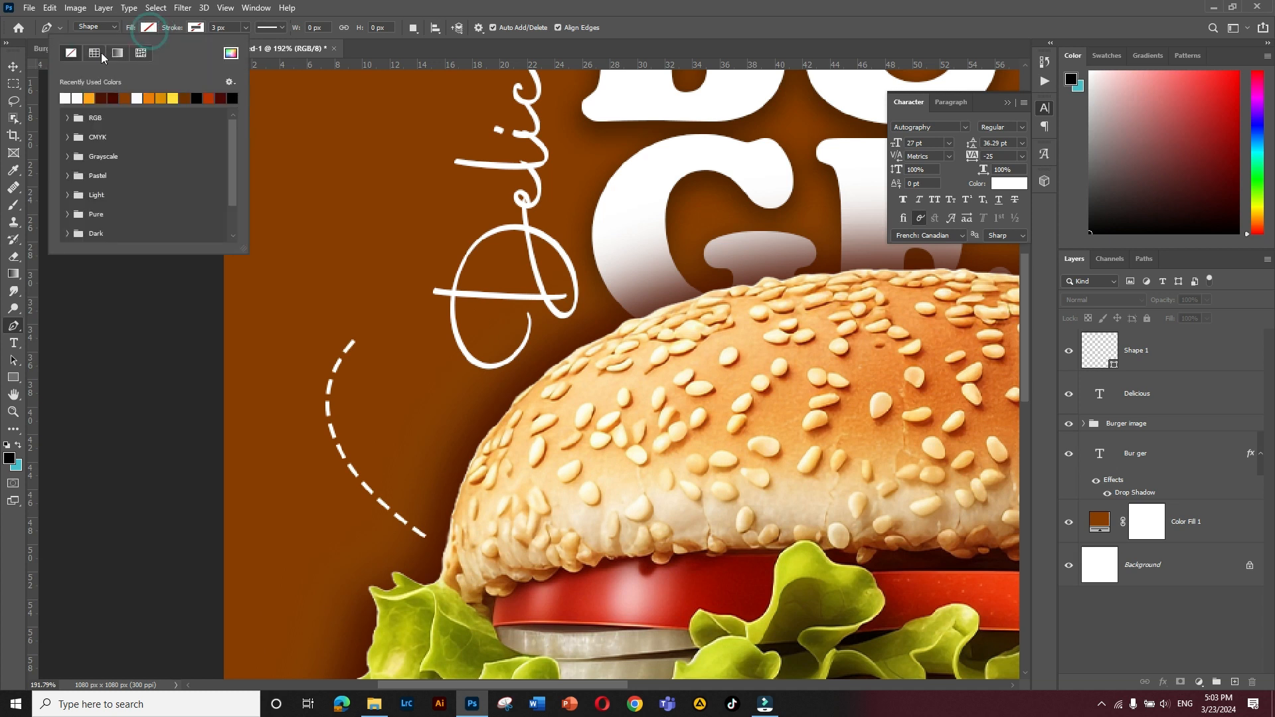
{"action": "left_click", "coordinate": [68, 97]}
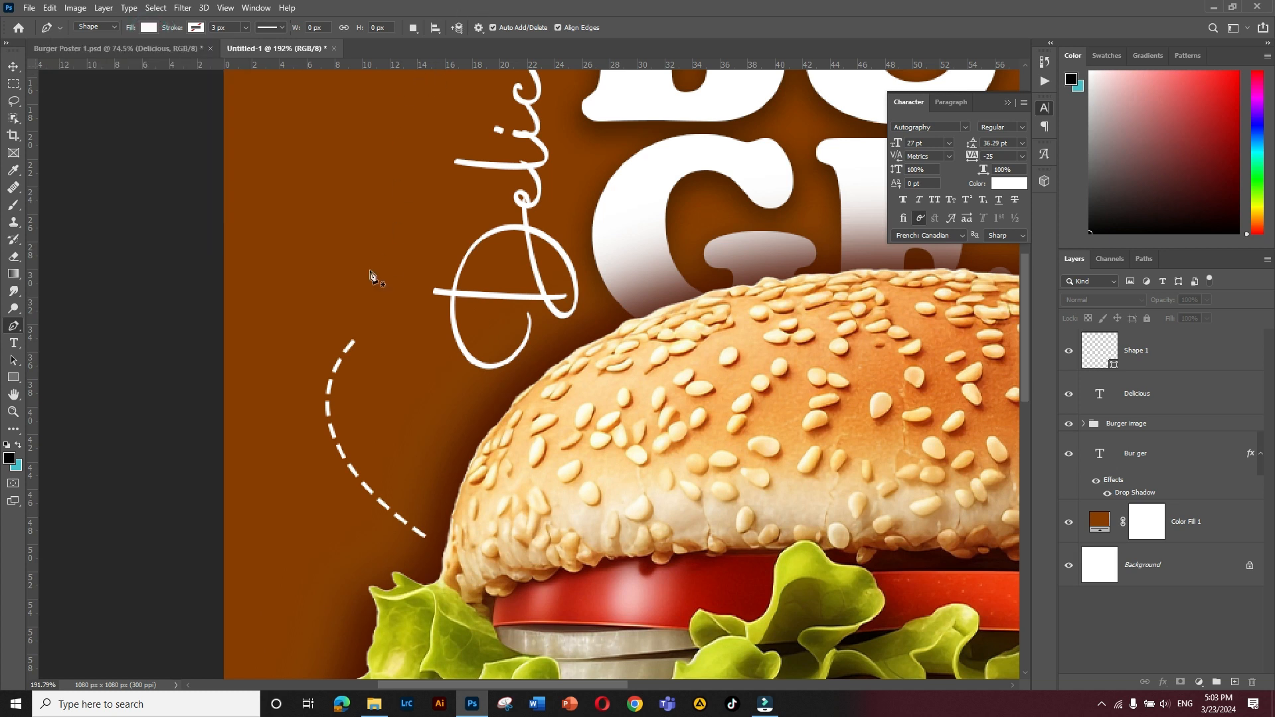
- Draw a white triangular arrowhead about 29 × 28 px and fit it onto the upper end of the dashed curve
{"action": "left_click", "coordinate": [378, 318]}
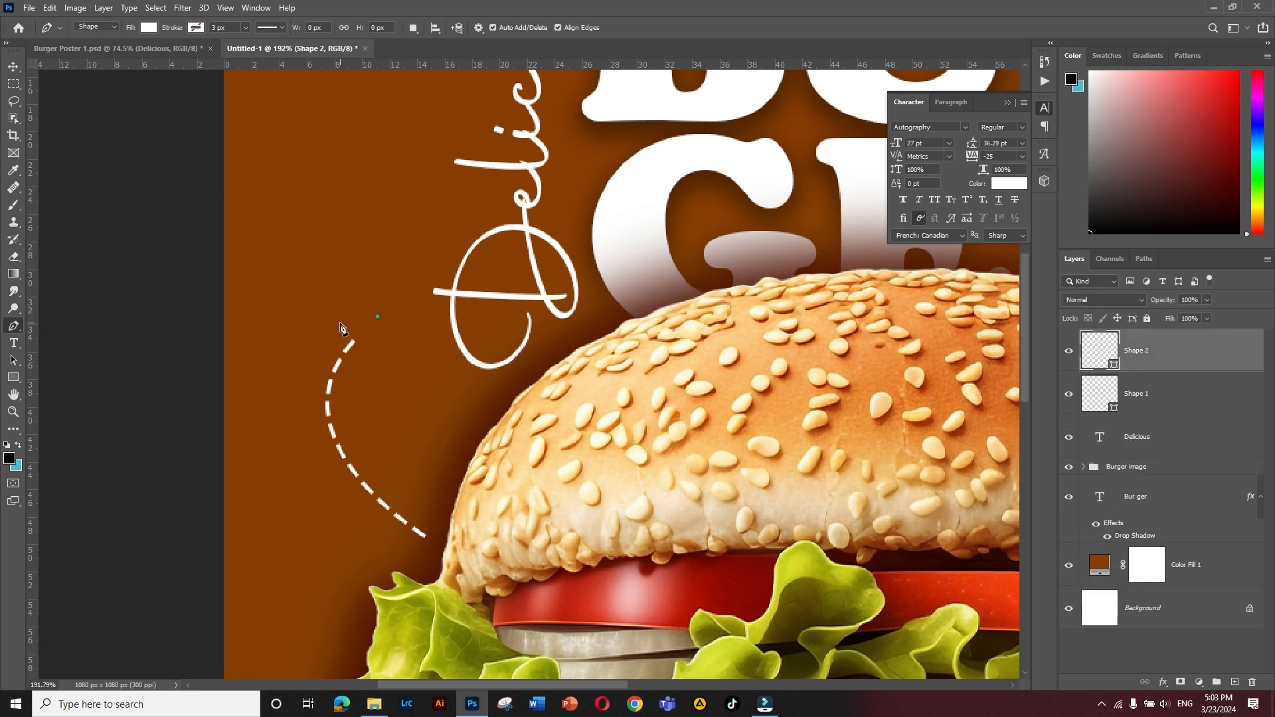
{"action": "left_click", "coordinate": [364, 350]}
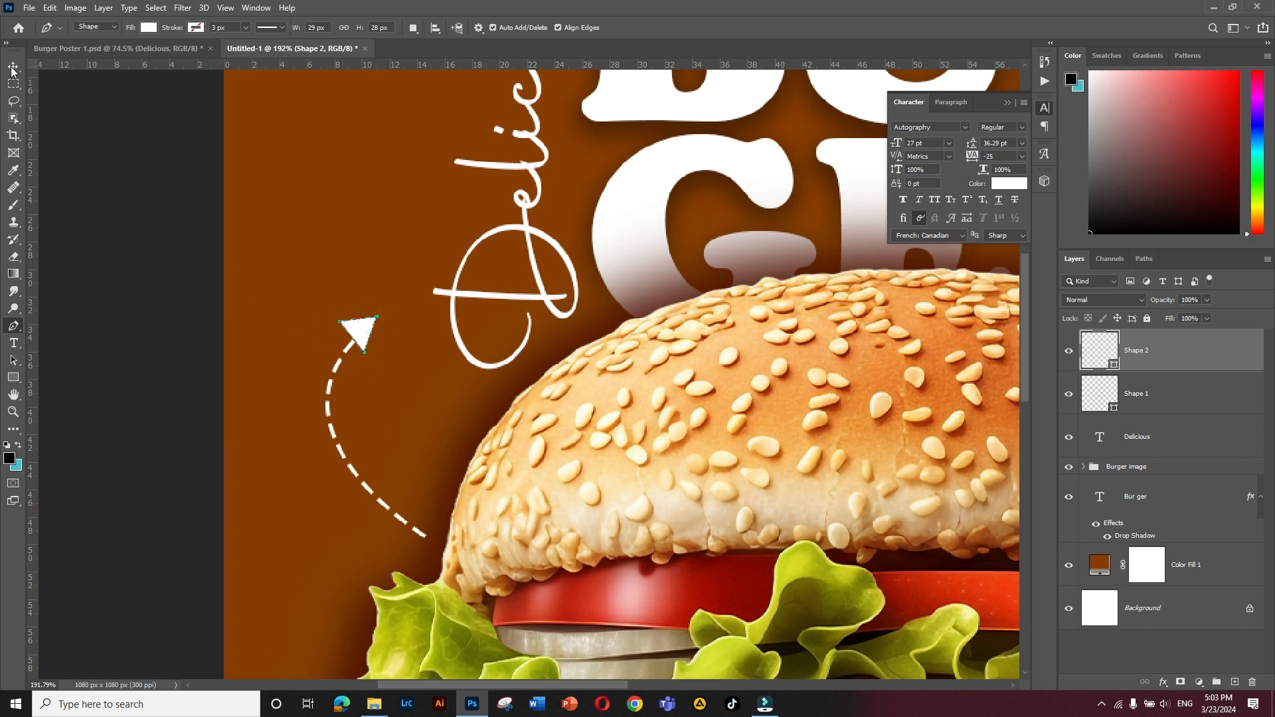
{"action": "key", "text": "v"}
{"action": "left_click", "coordinate": [181, 291]}
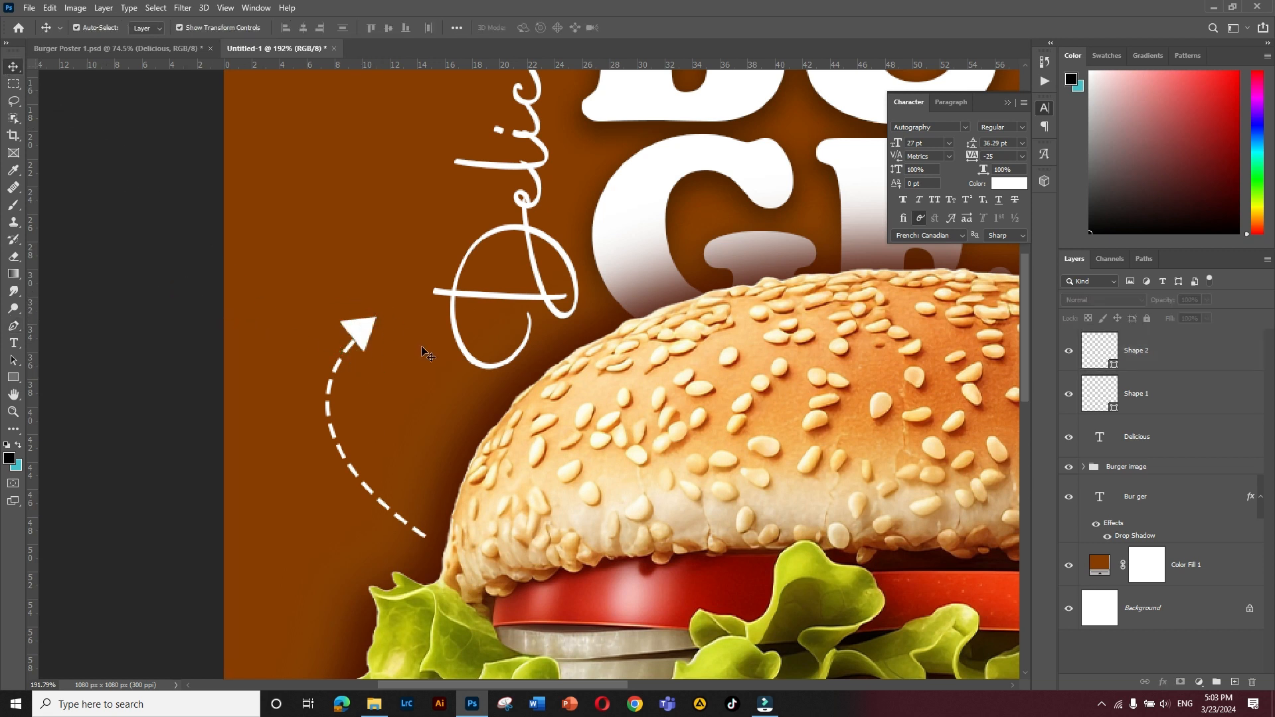
{"action": "mouse_move", "coordinate": [359, 340]}
{"action": "left_mouse_down"}
{"action": "mouse_move", "coordinate": [361, 330]}
{"action": "mouse_move", "coordinate": [359, 343]}
{"action": "left_mouse_up"}
{"action": "left_click", "coordinate": [103, 296]}
{"action": "key", "text": "ctrl+0"}
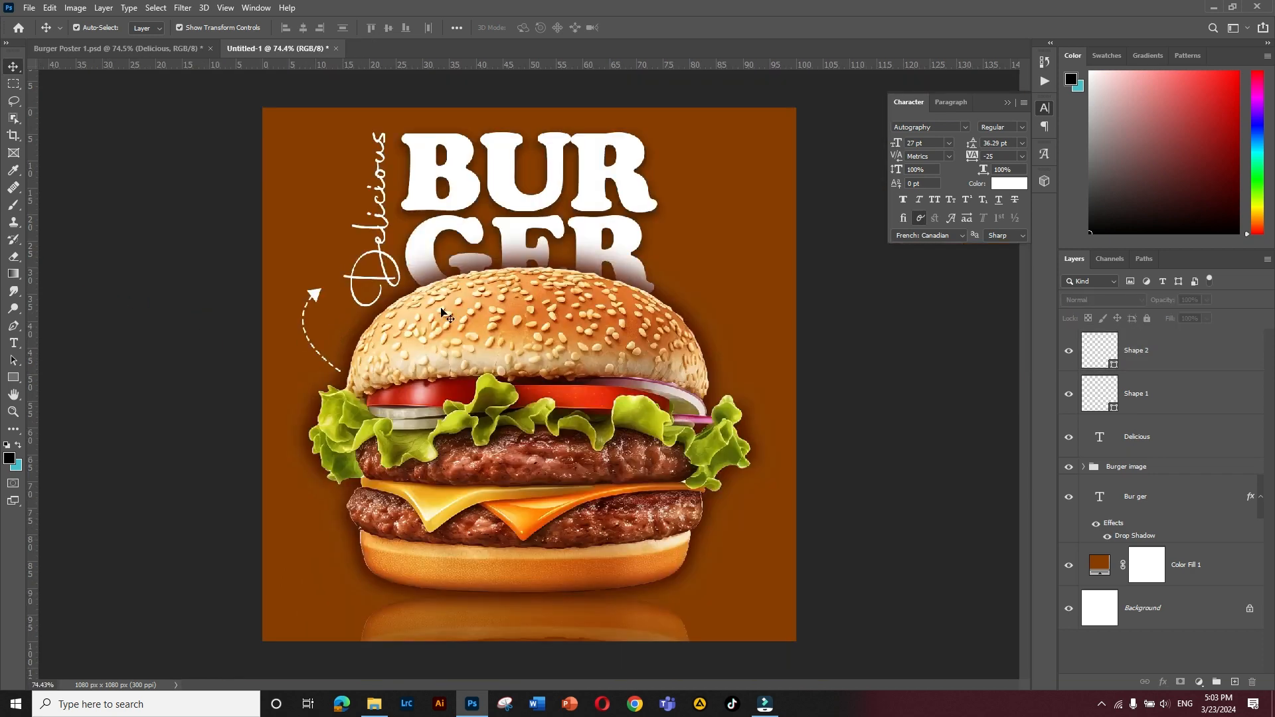
- Group the dashed curve and arrowhead layers and name the group "Arrow 1"
{"action": "left_click", "coordinate": [1159, 394]}
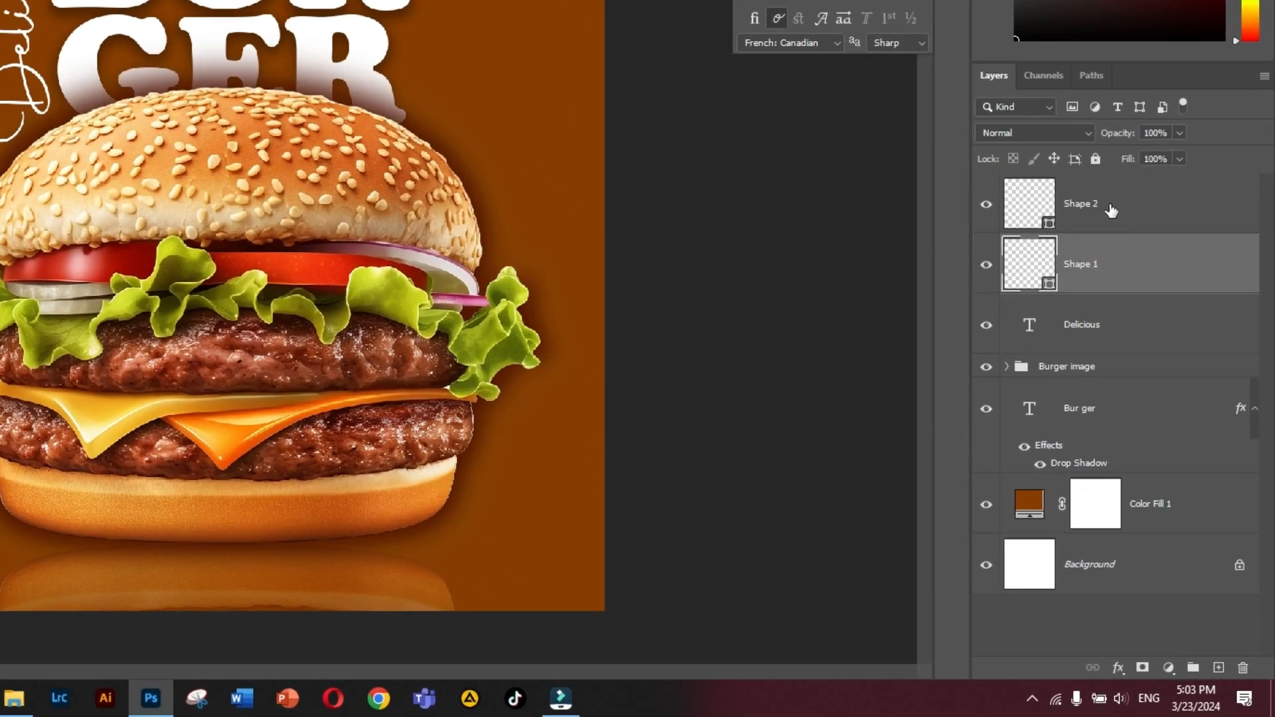
{"action": "left_click", "coordinate": [1157, 356], "text": "shift"}
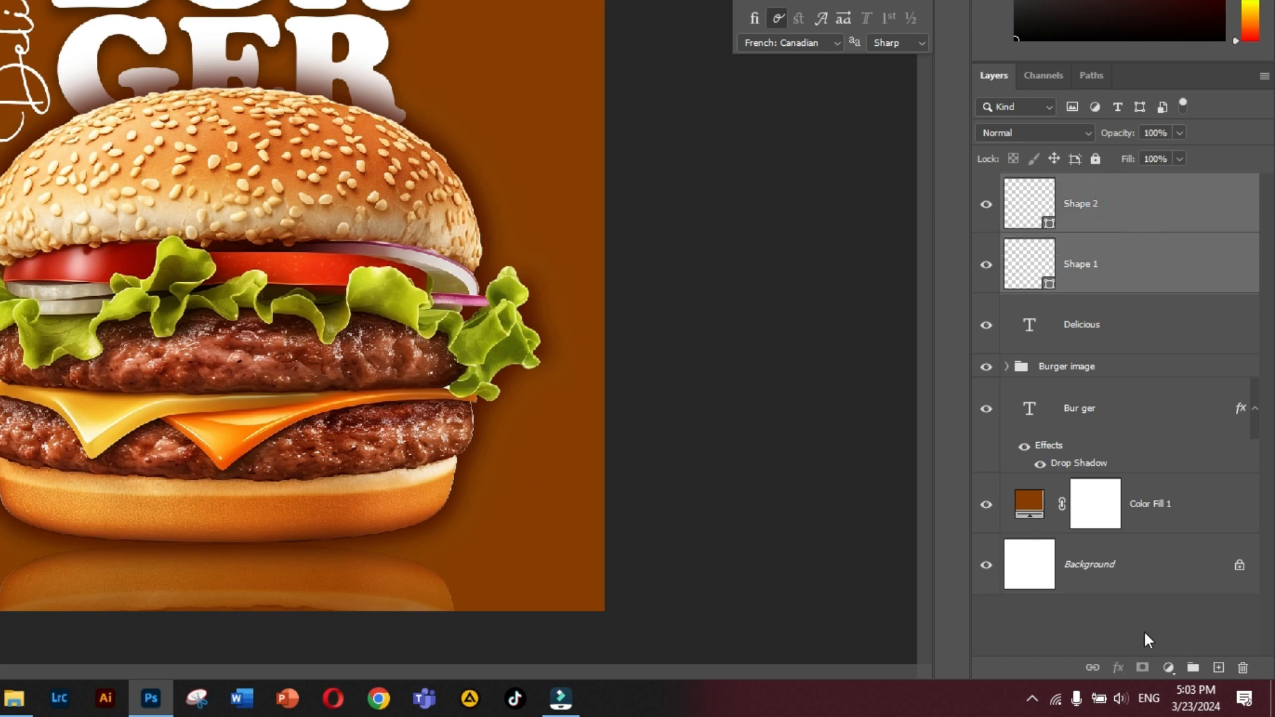
{"action": "left_click", "coordinate": [1193, 667]}
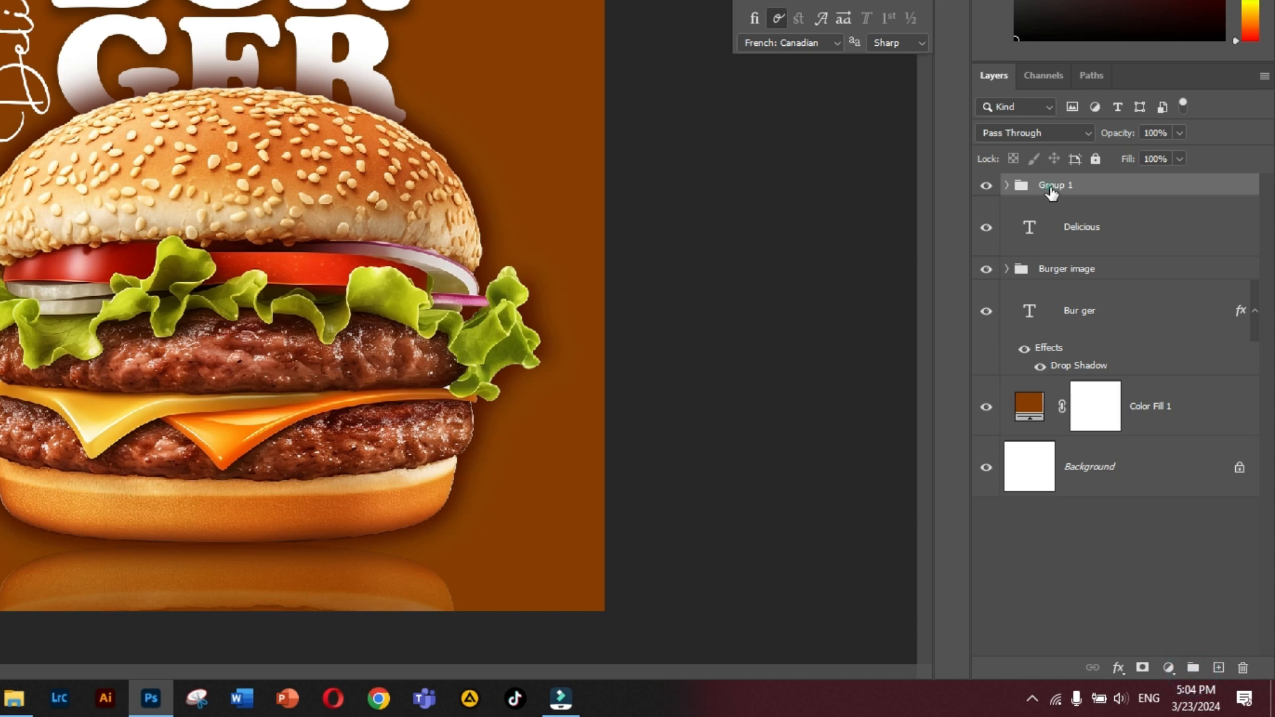
{"action": "double_click", "coordinate": [1051, 187]}
{"action": "type", "text": "Arrow"}
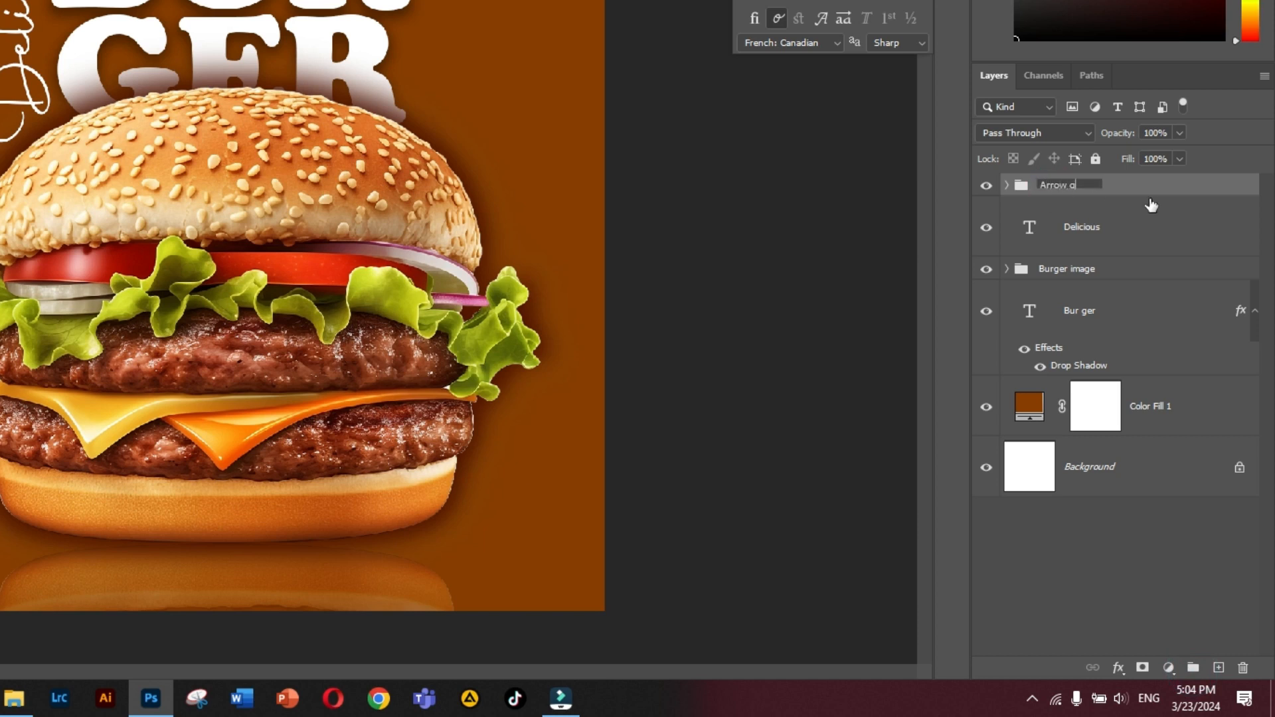
{"action": "key", "text": "Return"}
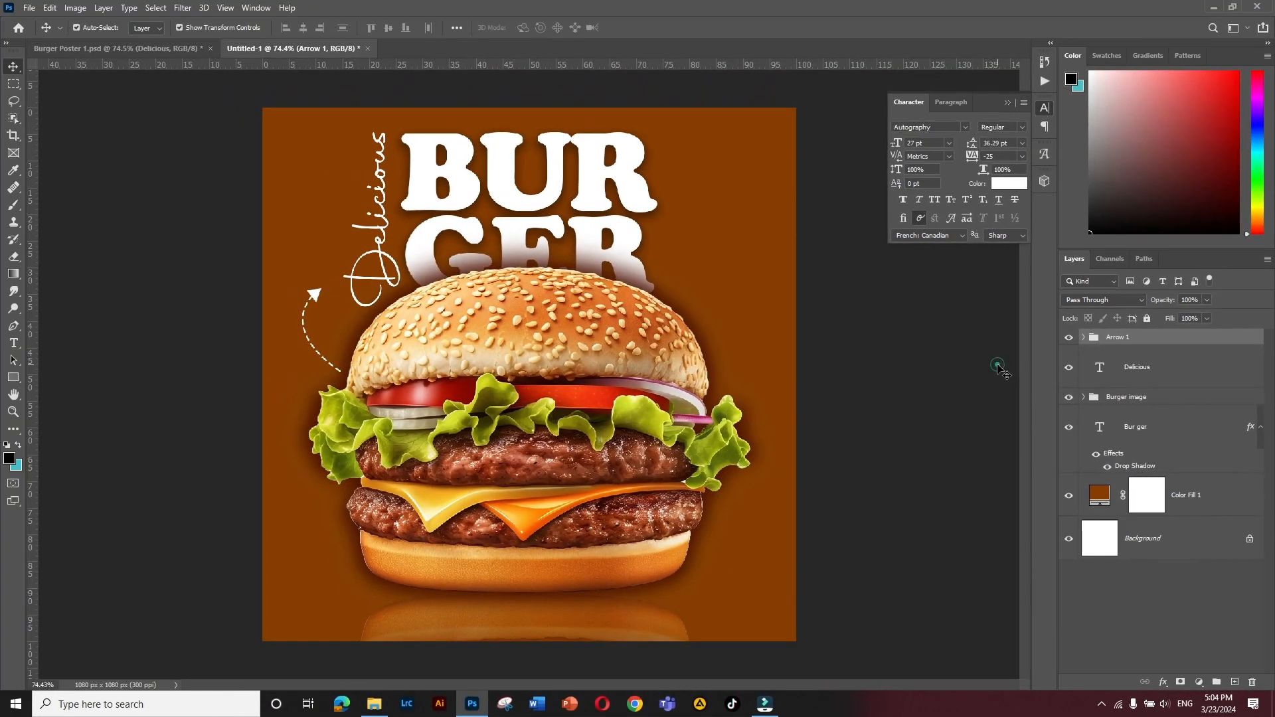
- Duplicate the "Arrow 1" group and rename the copy "Arrow 2"
{"action": "left_click", "coordinate": [887, 224]}
{"action": "left_click", "coordinate": [1129, 339]}
{"action": "left_click_drag", "start_coordinate": [1184, 337], "coordinate": [1235, 682]}
{"action": "double_click", "coordinate": [1126, 338]}
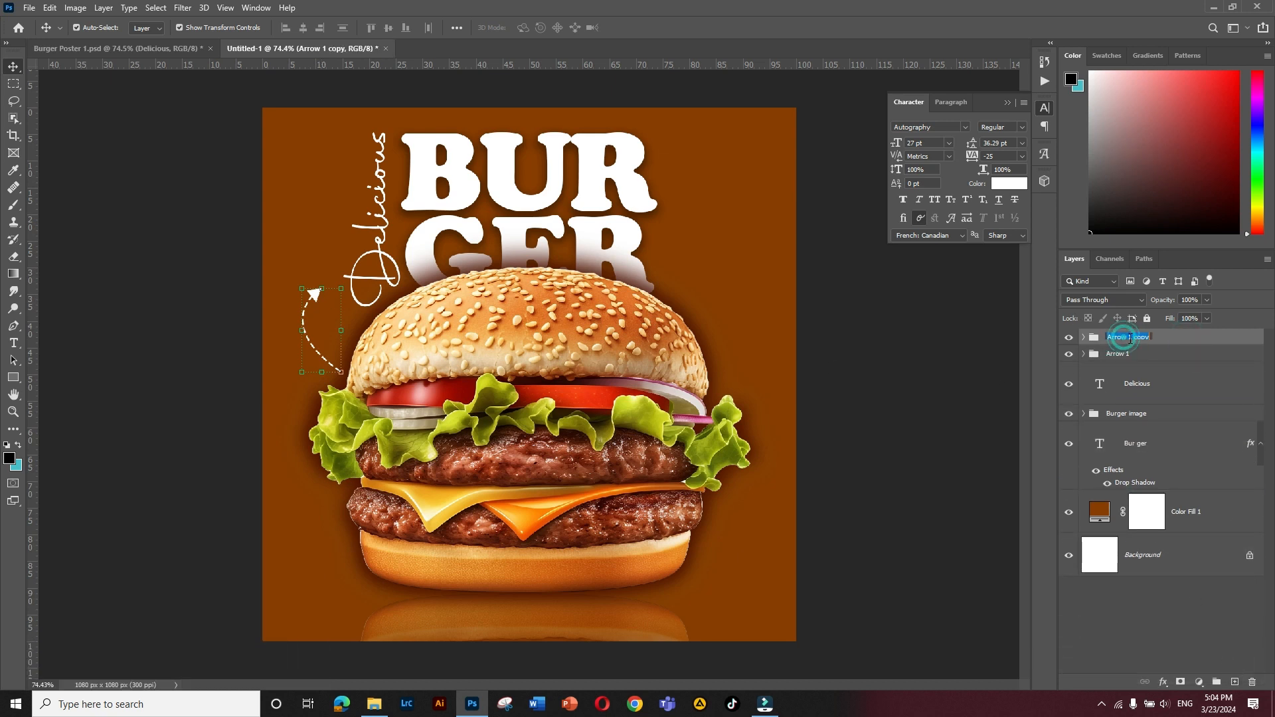
{"action": "type", "text": "Arrow 2"}
{"action": "key", "text": "Return"}
- Move the "Arrow 2" group to the right of the burger's lower patty and bottom bun, and flip it horizontally
{"action": "left_click_drag", "start_coordinate": [313, 293], "coordinate": [734, 511]}
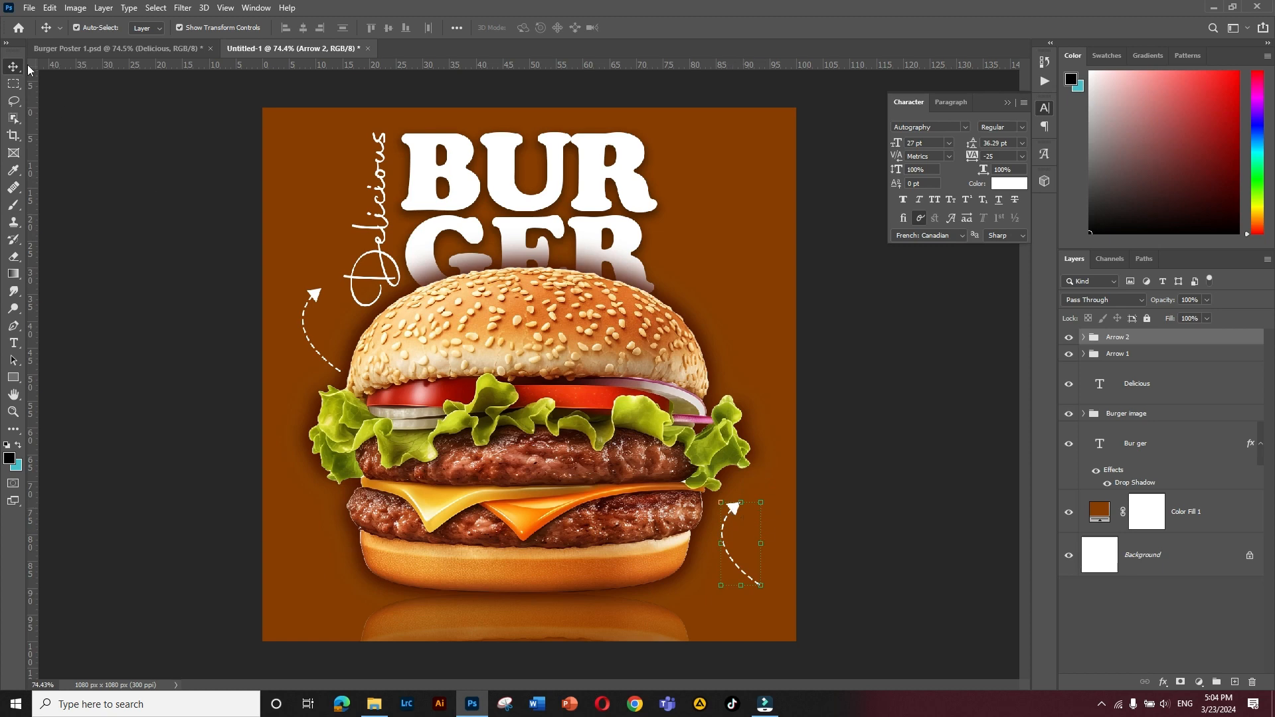
{"action": "left_click", "coordinate": [48, 9]}
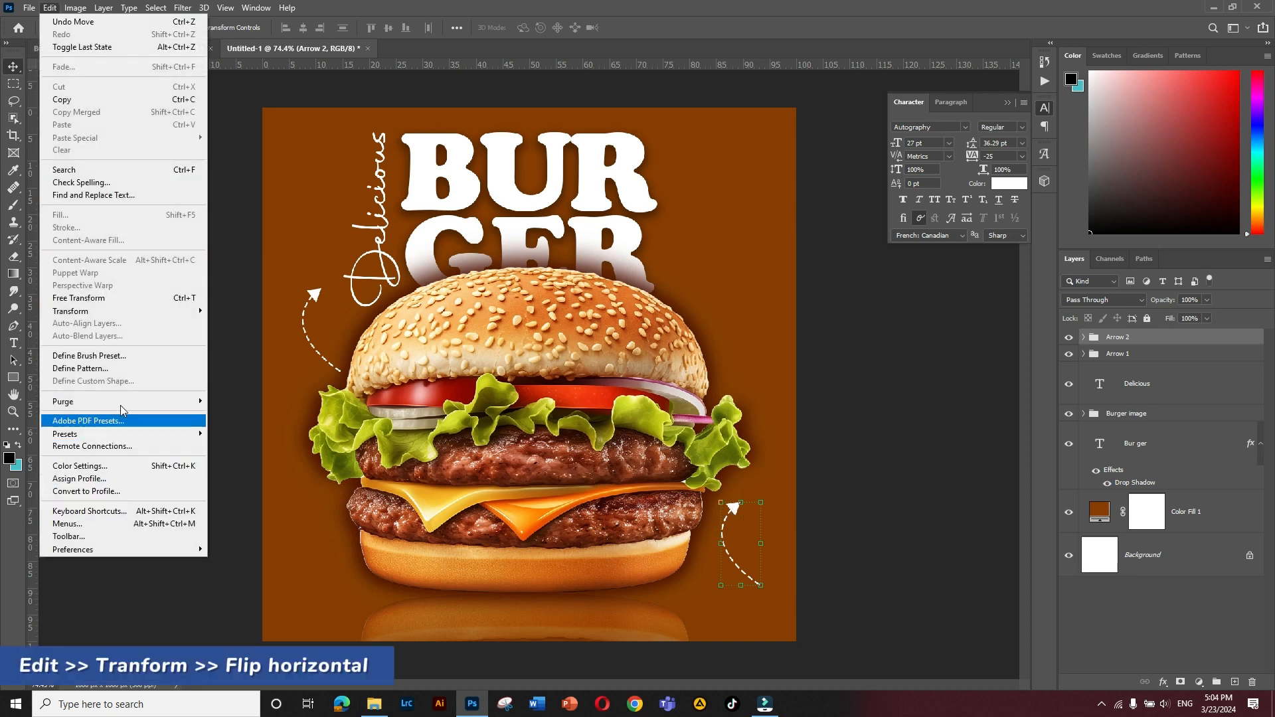
{"action": "left_click", "coordinate": [150, 307]}
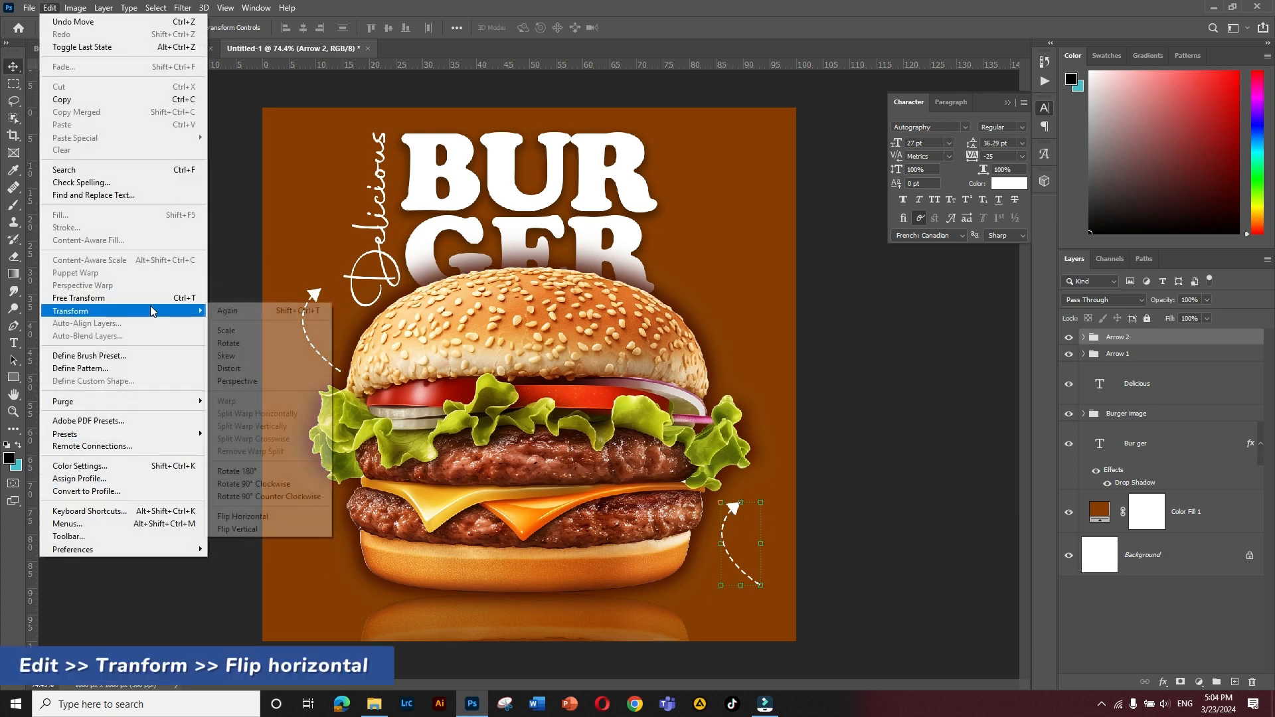
{"action": "left_click", "coordinate": [248, 519]}
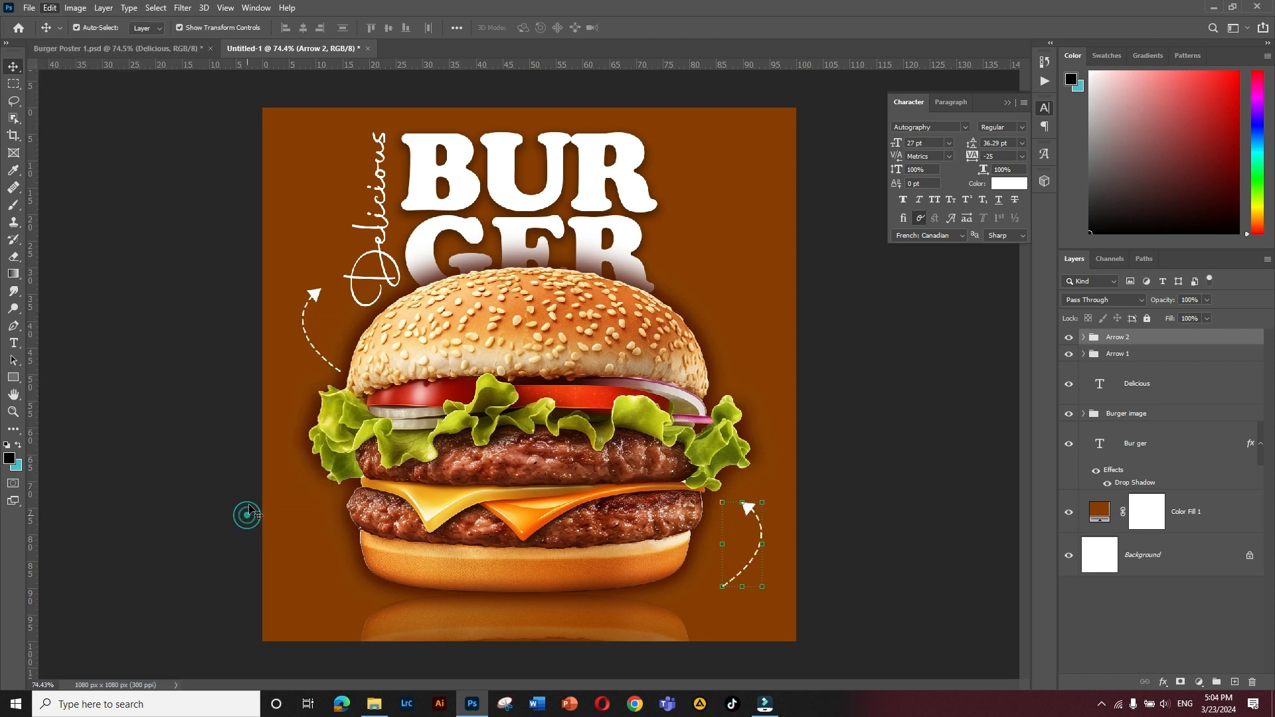
- Flip the "Arrow 2" group vertically and shift it slightly so it curves downward beside the burger's bottom bun
{"action": "left_click", "coordinate": [50, 8]}
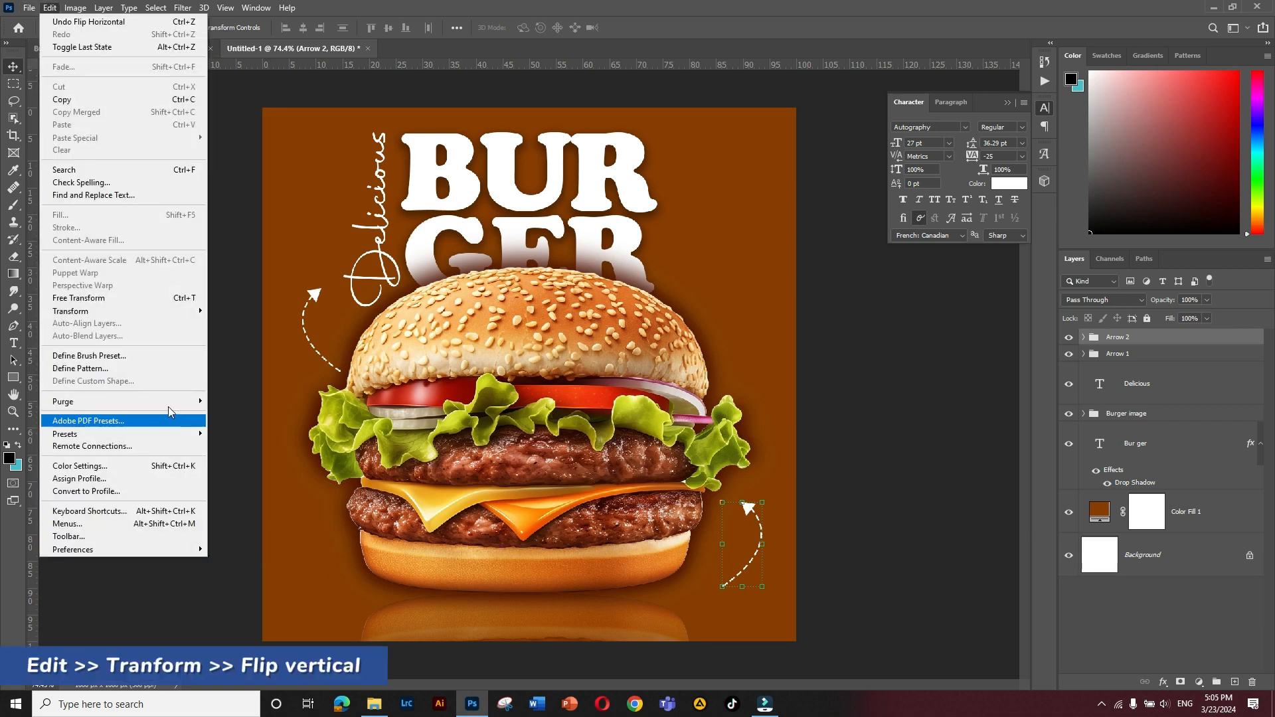
{"action": "left_click", "coordinate": [164, 313]}
{"action": "left_click", "coordinate": [259, 530]}
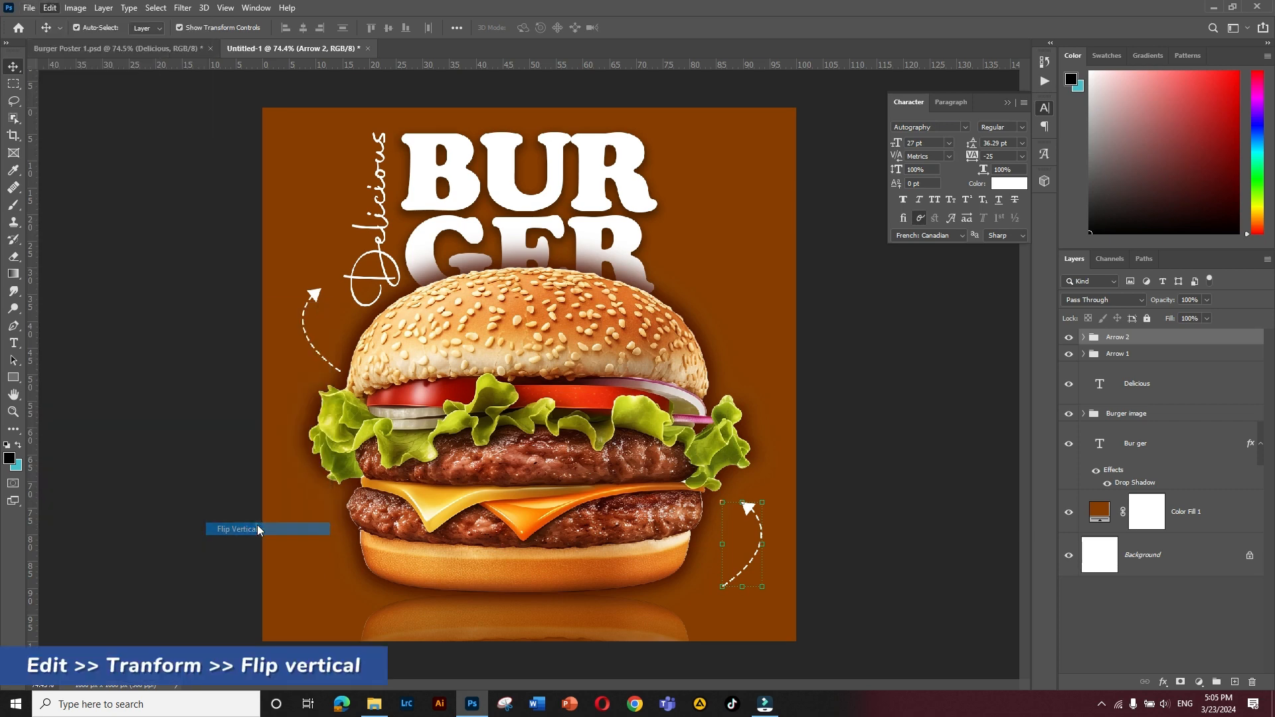
{"action": "mouse_move", "coordinate": [752, 585]}
{"action": "left_mouse_down"}
{"action": "mouse_move", "coordinate": [723, 596]}
{"action": "mouse_move", "coordinate": [735, 585]}
{"action": "left_mouse_up"}
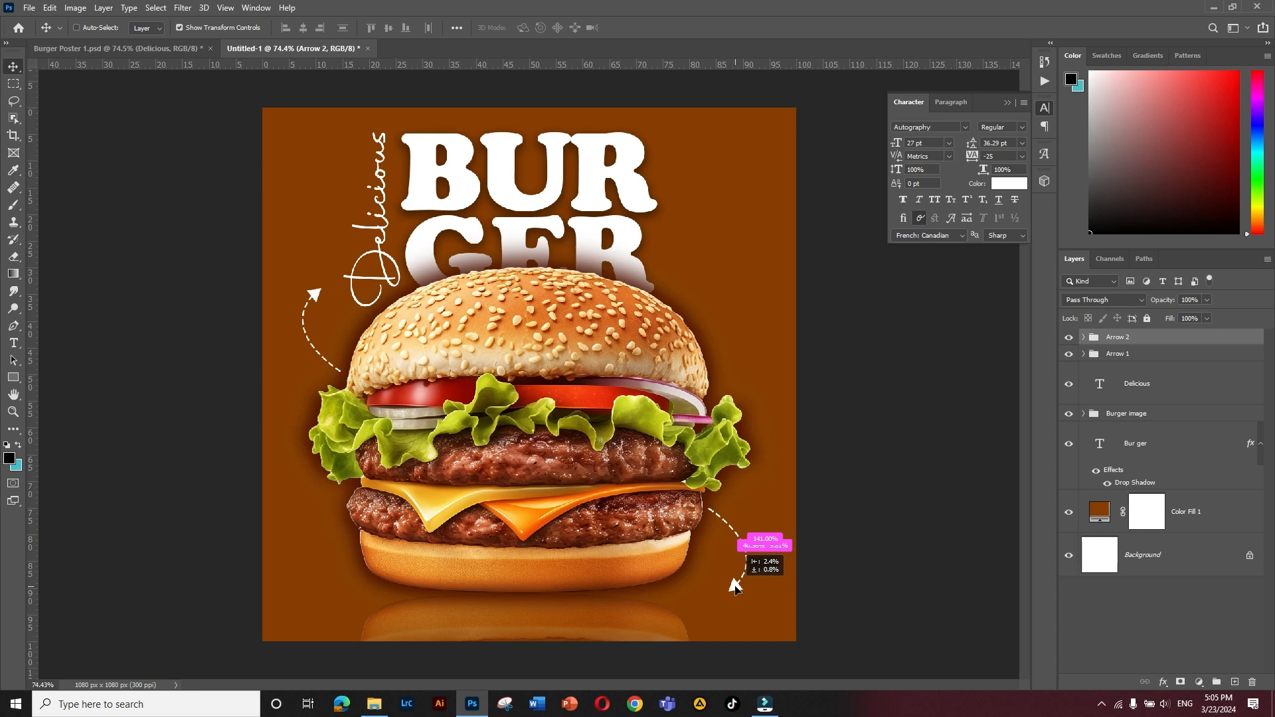
{"action": "left_click_drag", "start_coordinate": [735, 586], "coordinate": [737, 587]}
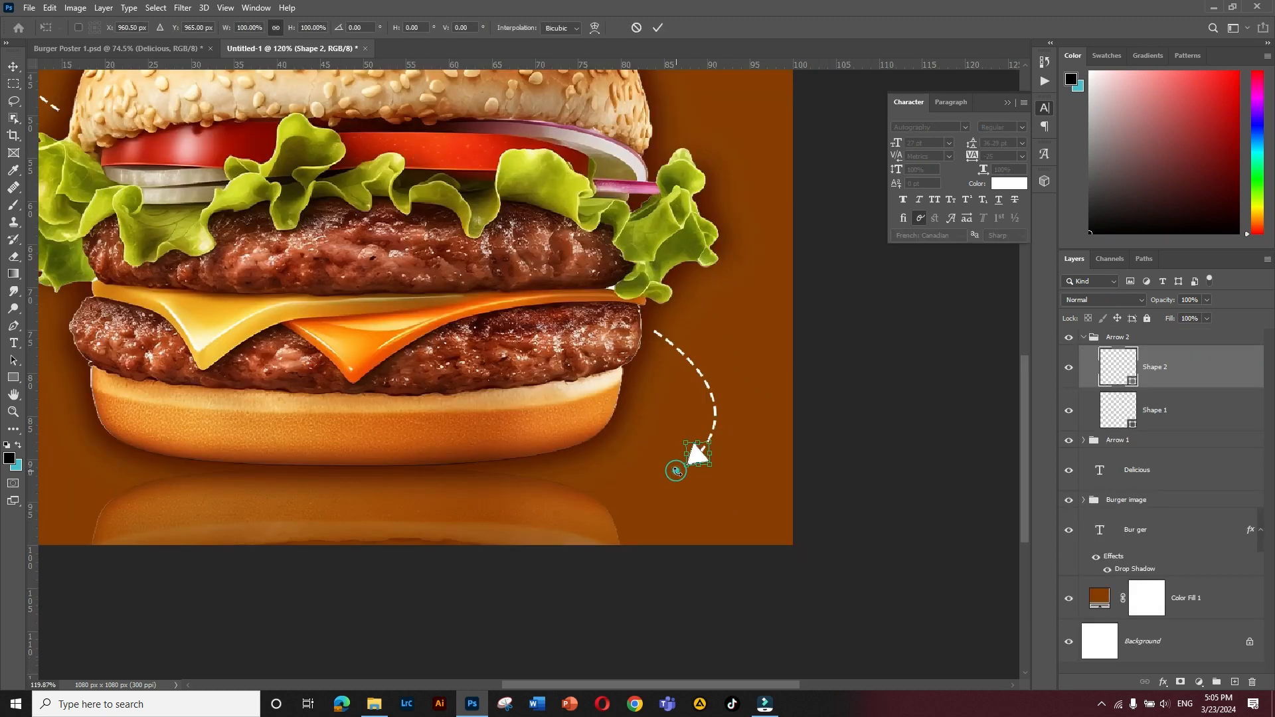
- Rotate the arrowhead in "Arrow 2" by about -22.6° to follow the end of the dashed curve
{"action": "left_click_drag", "start_coordinate": [684, 473], "coordinate": [685, 476]}
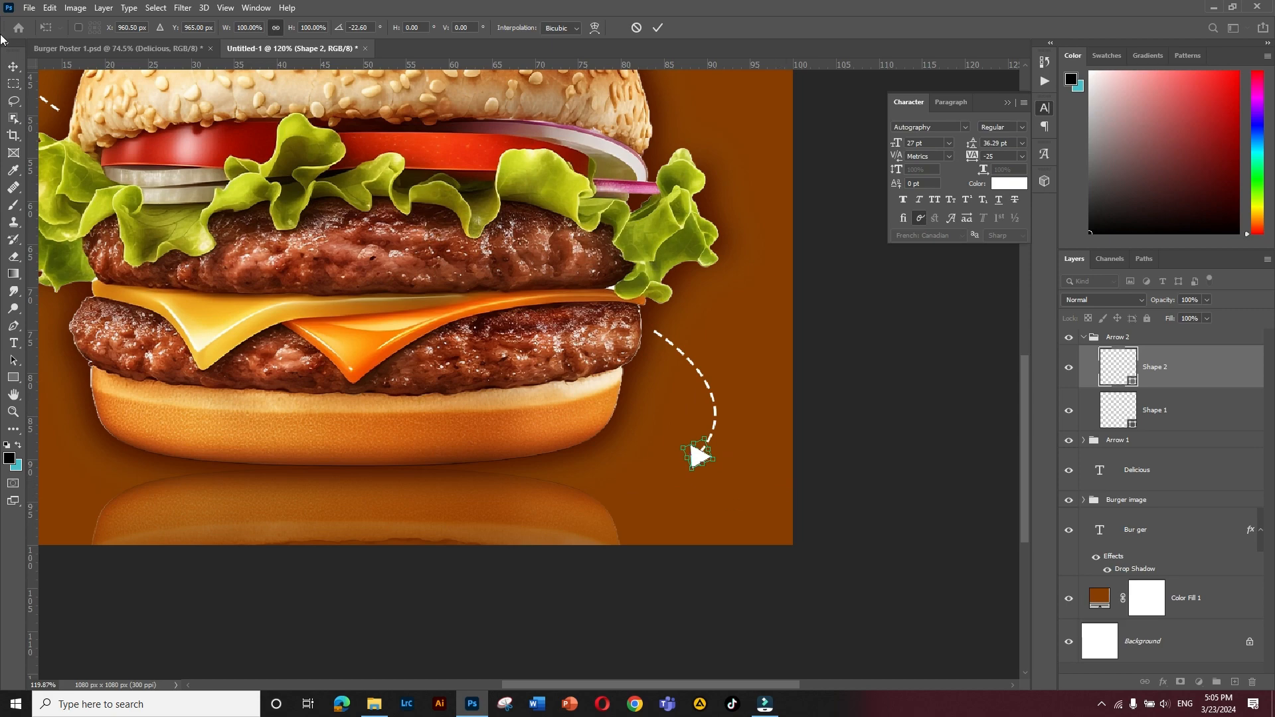
{"action": "left_click", "coordinate": [17, 66]}
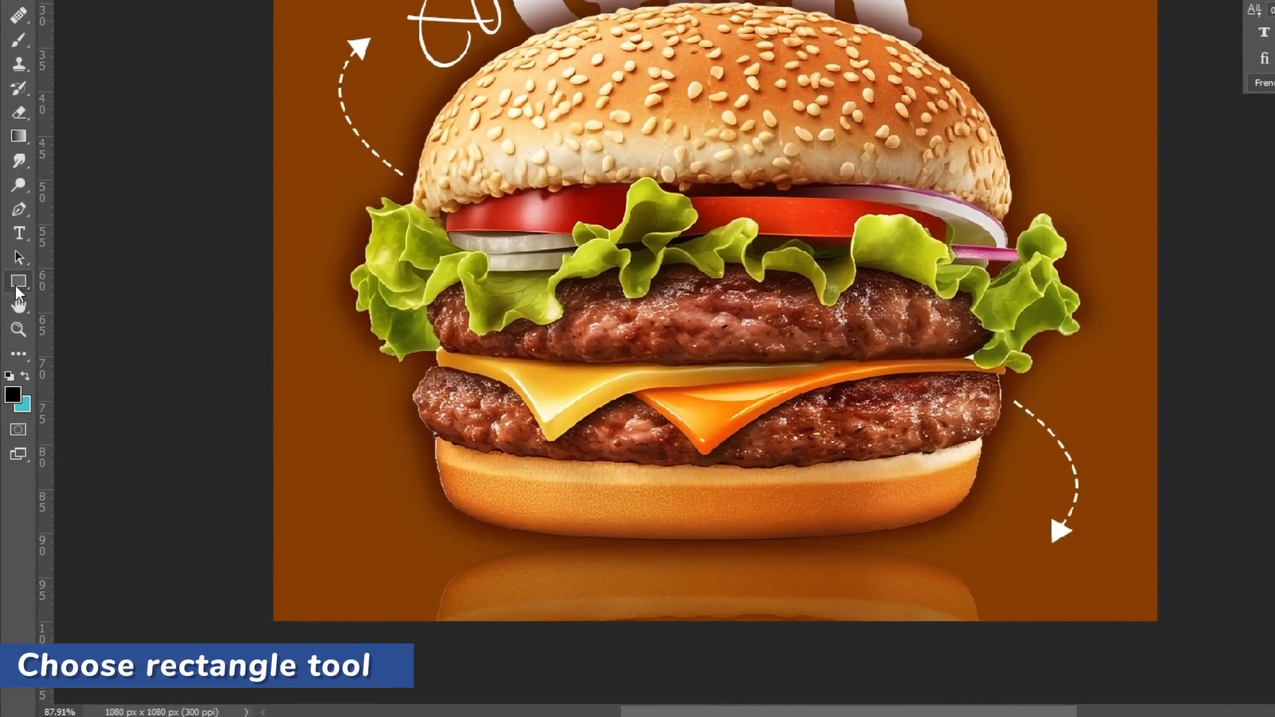
- Set up the Rectangle tool in Shape mode with no fill and a white stroke
{"action": "left_click", "coordinate": [16, 330]}
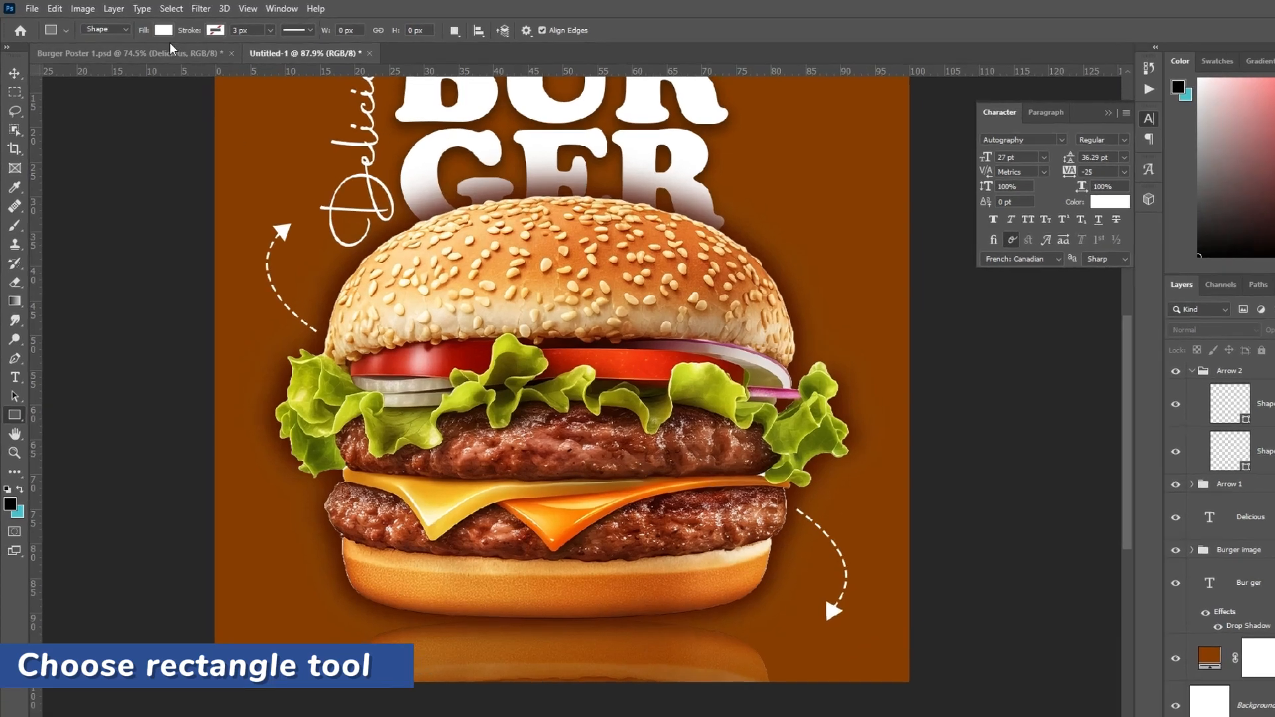
{"action": "left_click", "coordinate": [208, 38]}
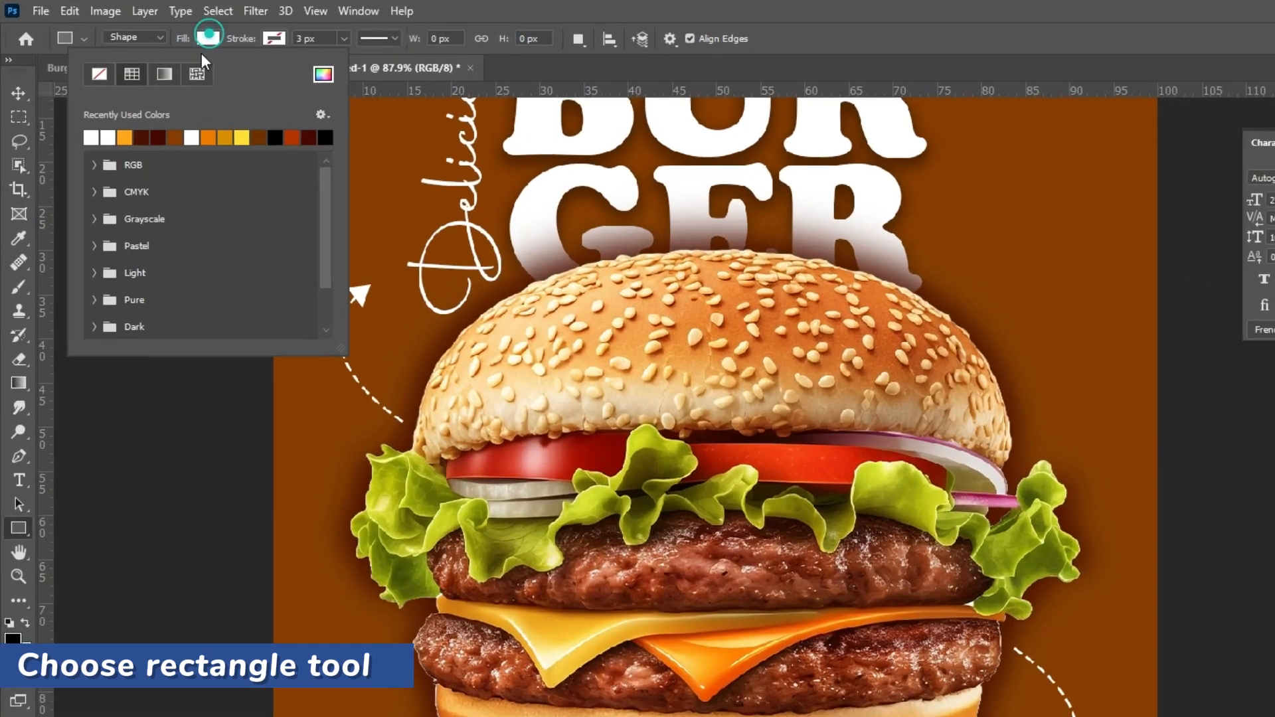
{"action": "left_click", "coordinate": [99, 75]}
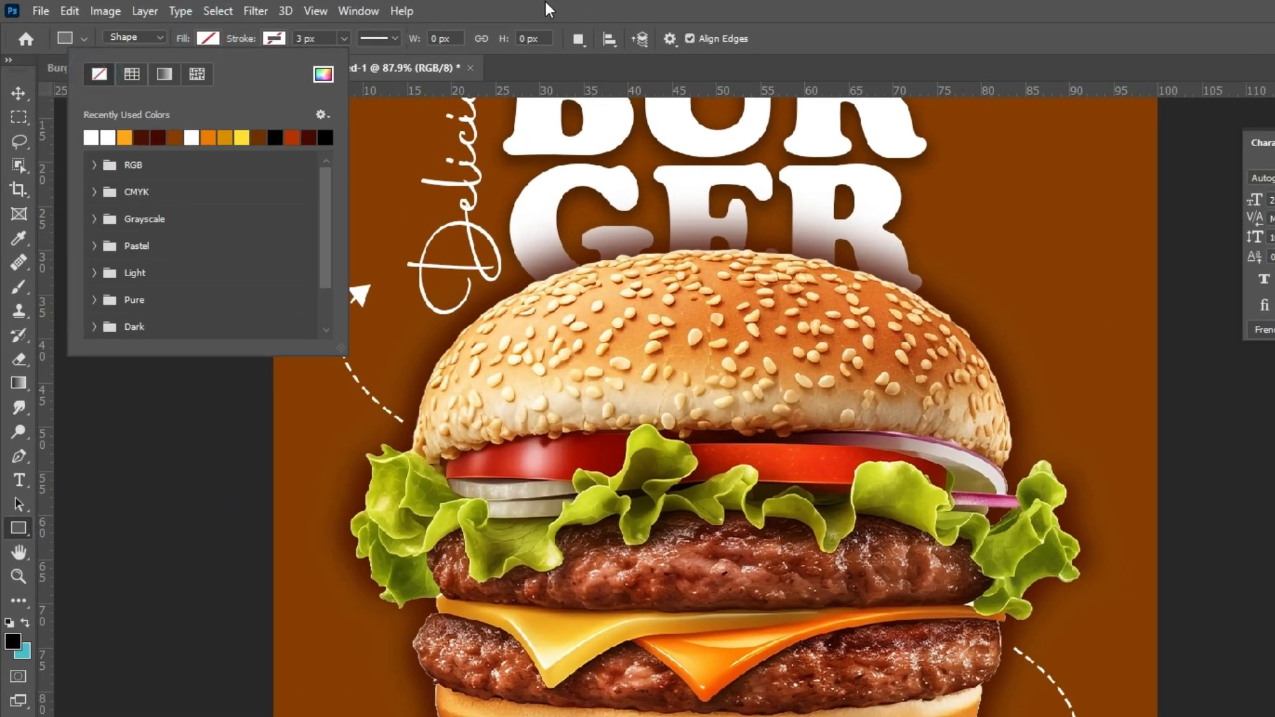
{"action": "left_click", "coordinate": [334, 34]}
{"action": "left_click", "coordinate": [273, 40]}
{"action": "left_click", "coordinate": [162, 131]}
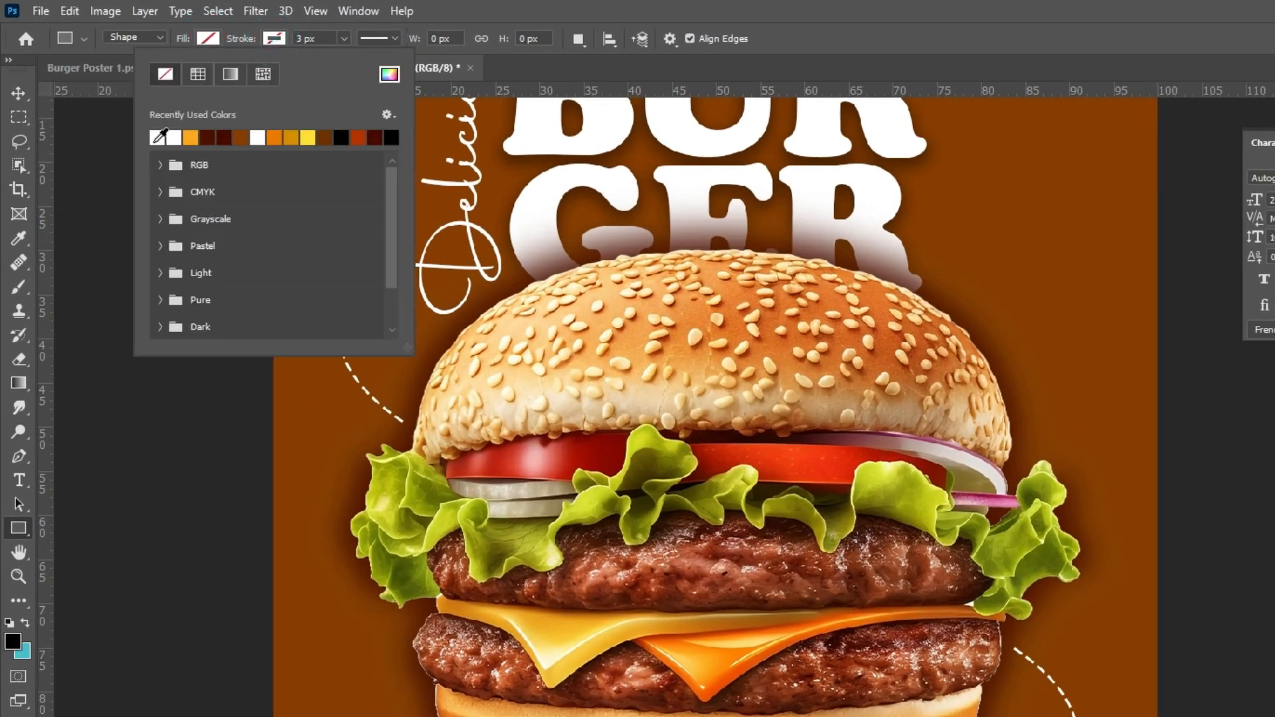
{"action": "left_click", "coordinate": [499, 13]}
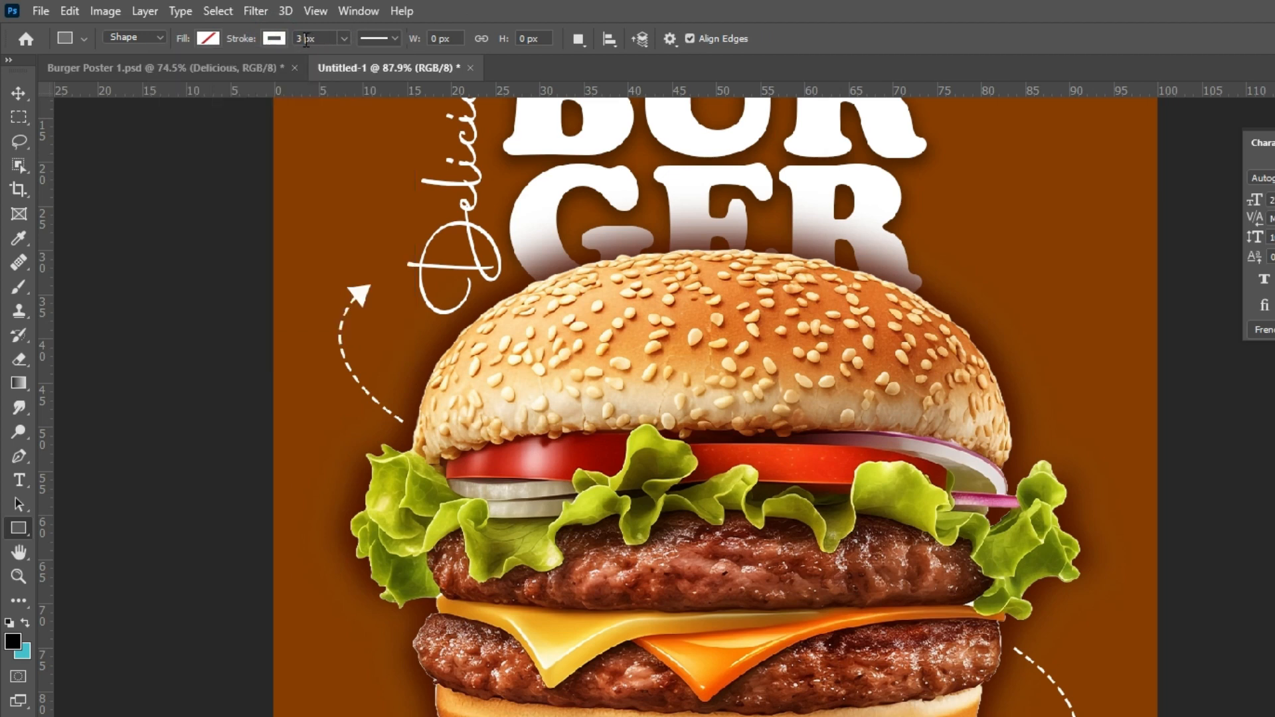
{"action": "left_click", "coordinate": [373, 39]}
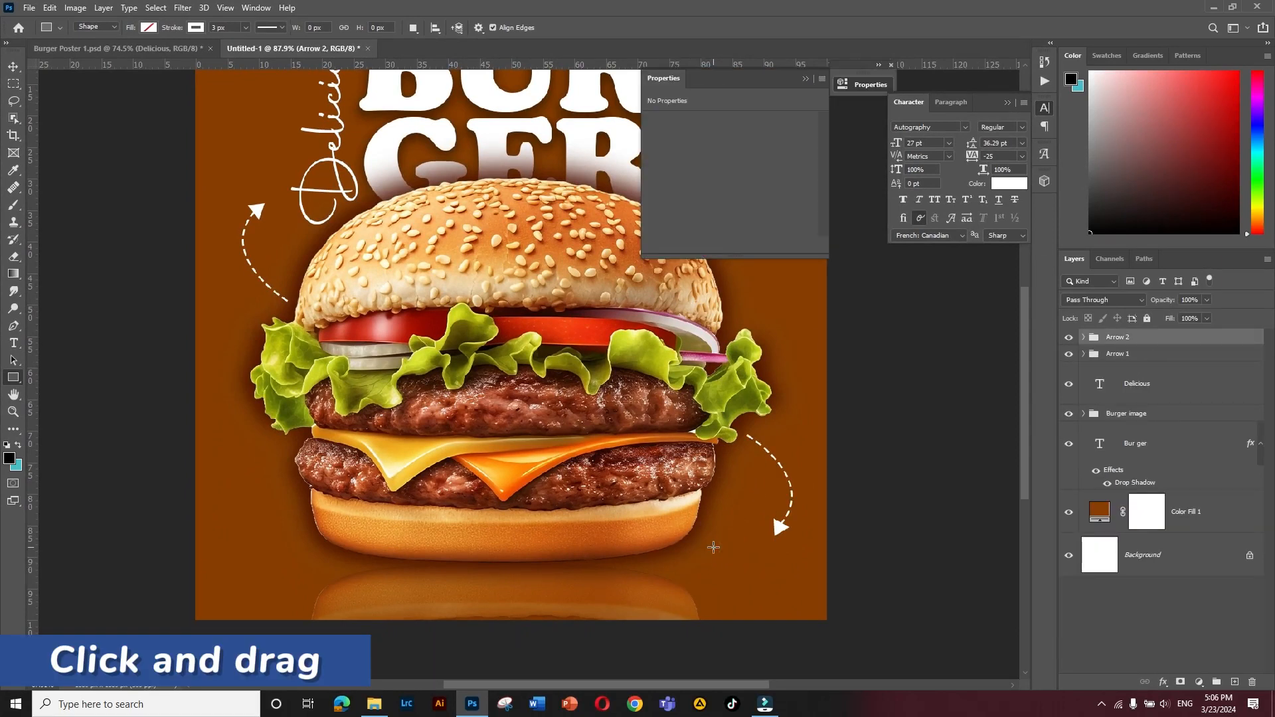
- Draw a rectangle about 167 × 99 px in the poster's lower-right corner below "Arrow 2" and shift it slightly left
{"action": "left_click_drag", "start_coordinate": [712, 548], "coordinate": [810, 605]}
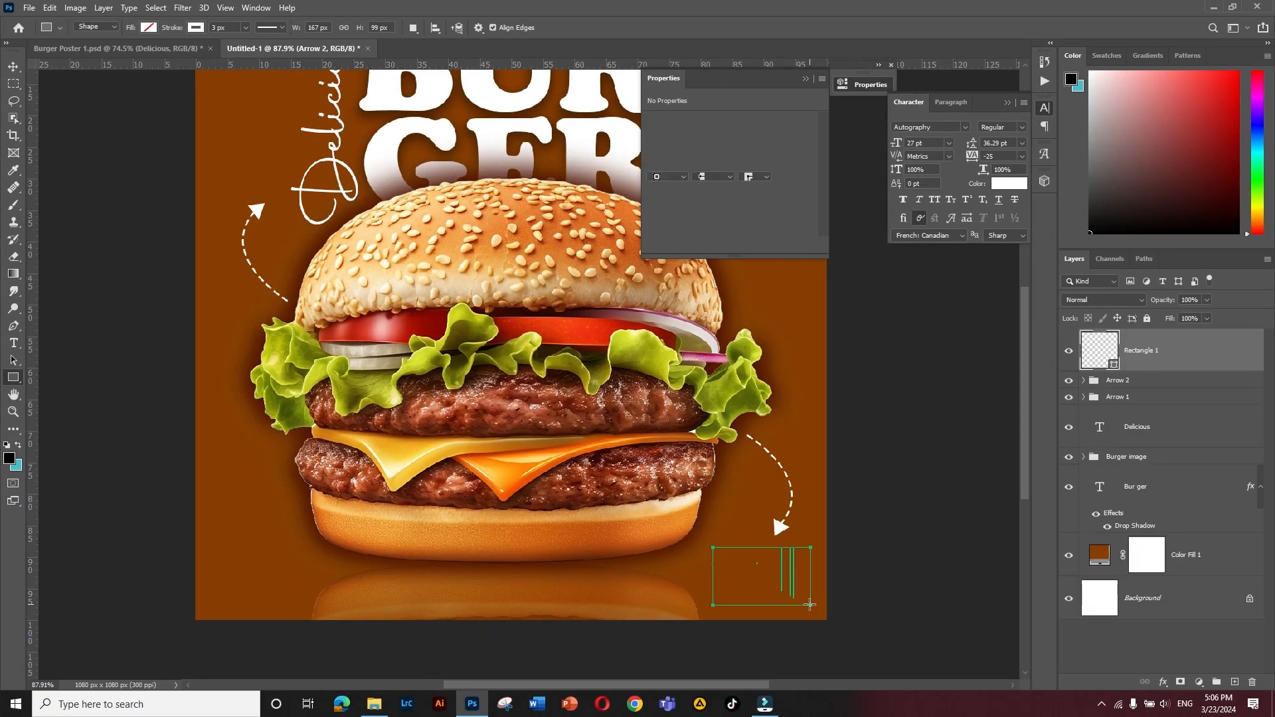
{"action": "left_click", "coordinate": [13, 67]}
{"action": "left_click", "coordinate": [103, 266]}
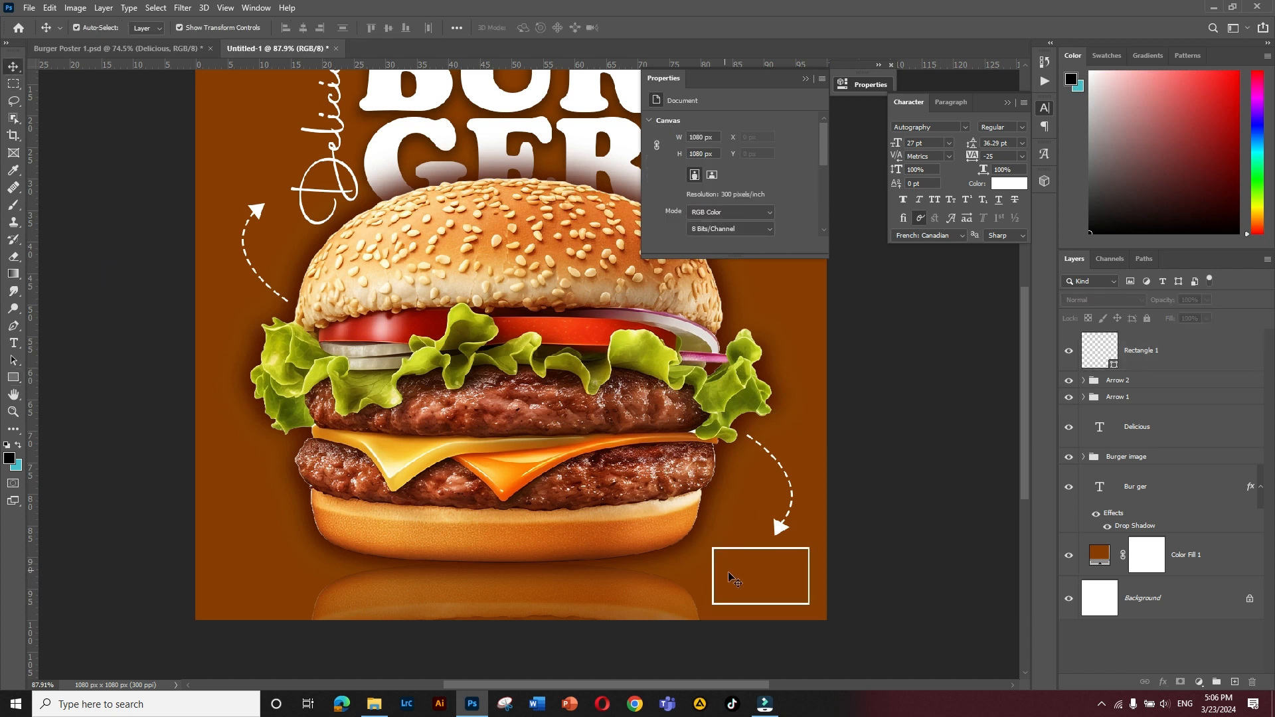
{"action": "left_click_drag", "start_coordinate": [714, 580], "coordinate": [705, 581]}
{"action": "left_click", "coordinate": [979, 548]}
{"action": "left_click", "coordinate": [737, 561]}
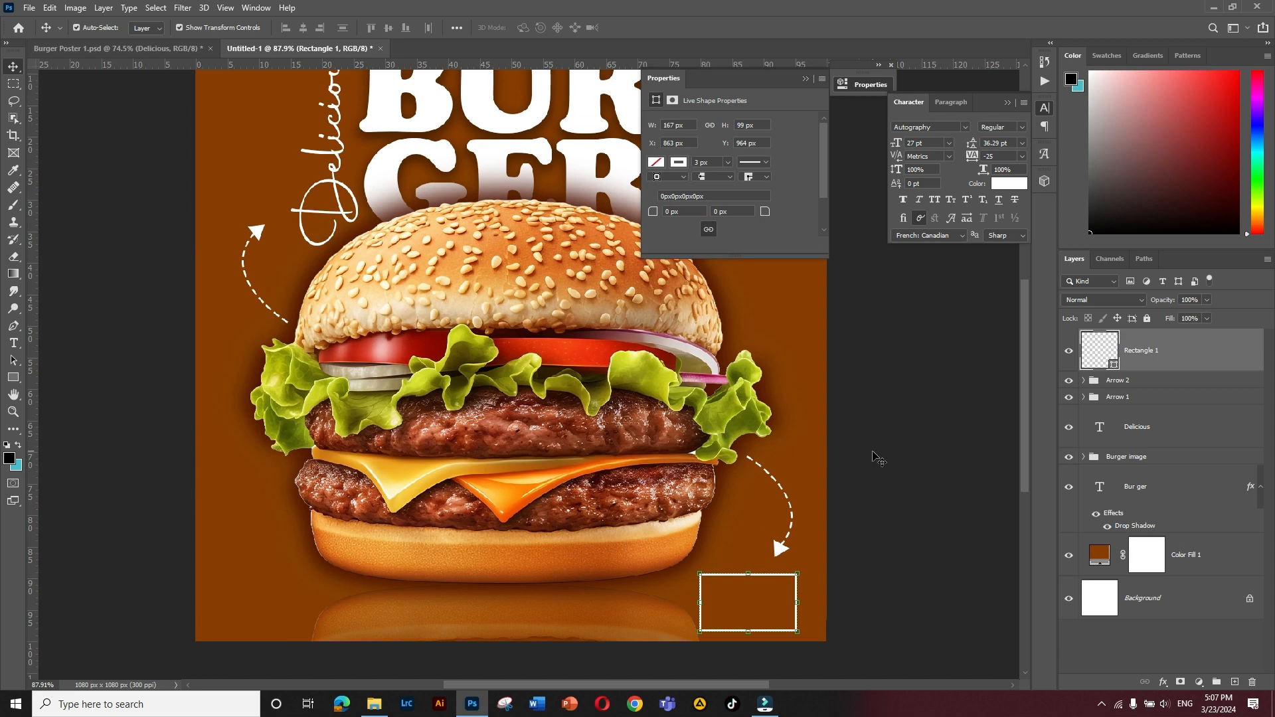
- Start a new text layer beside the outlined rectangle in the Madhura font and close the Properties panel
{"action": "scroll", "coordinate": [874, 459], "scroll_direction": "down", "scroll_amount": 1}
{"action": "left_click", "coordinate": [13, 343]}
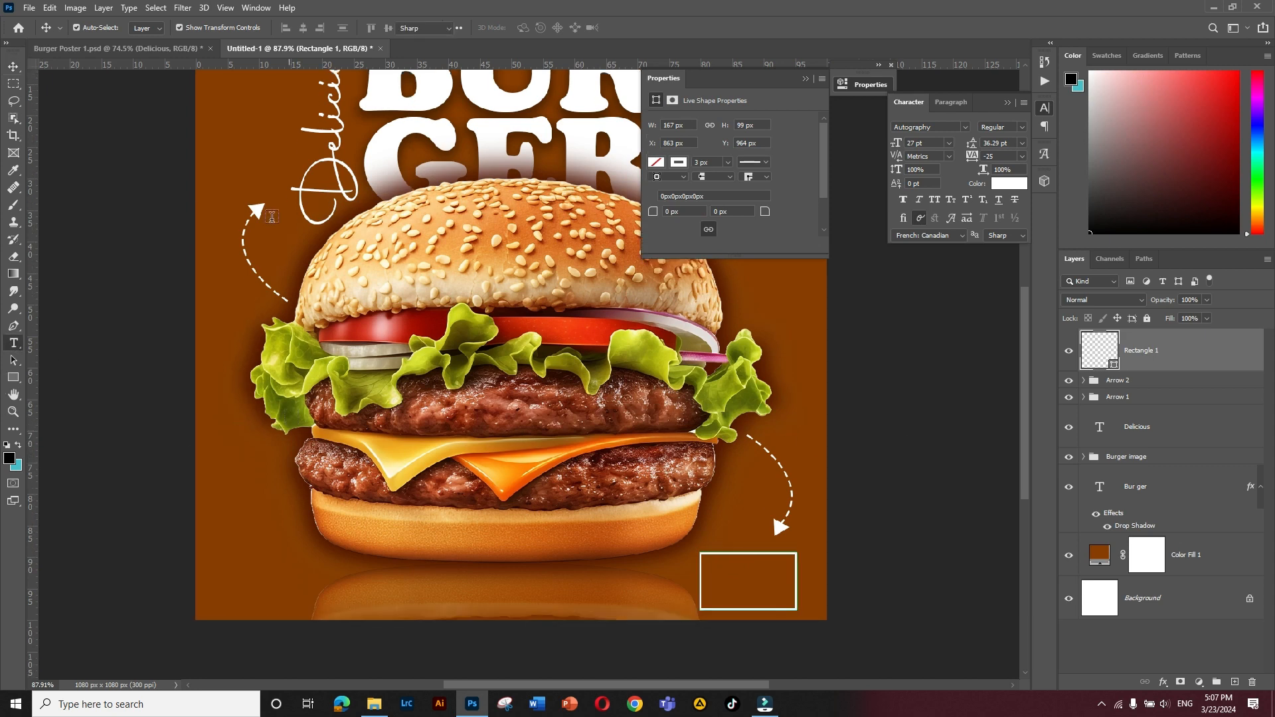
{"action": "left_click", "coordinate": [192, 28]}
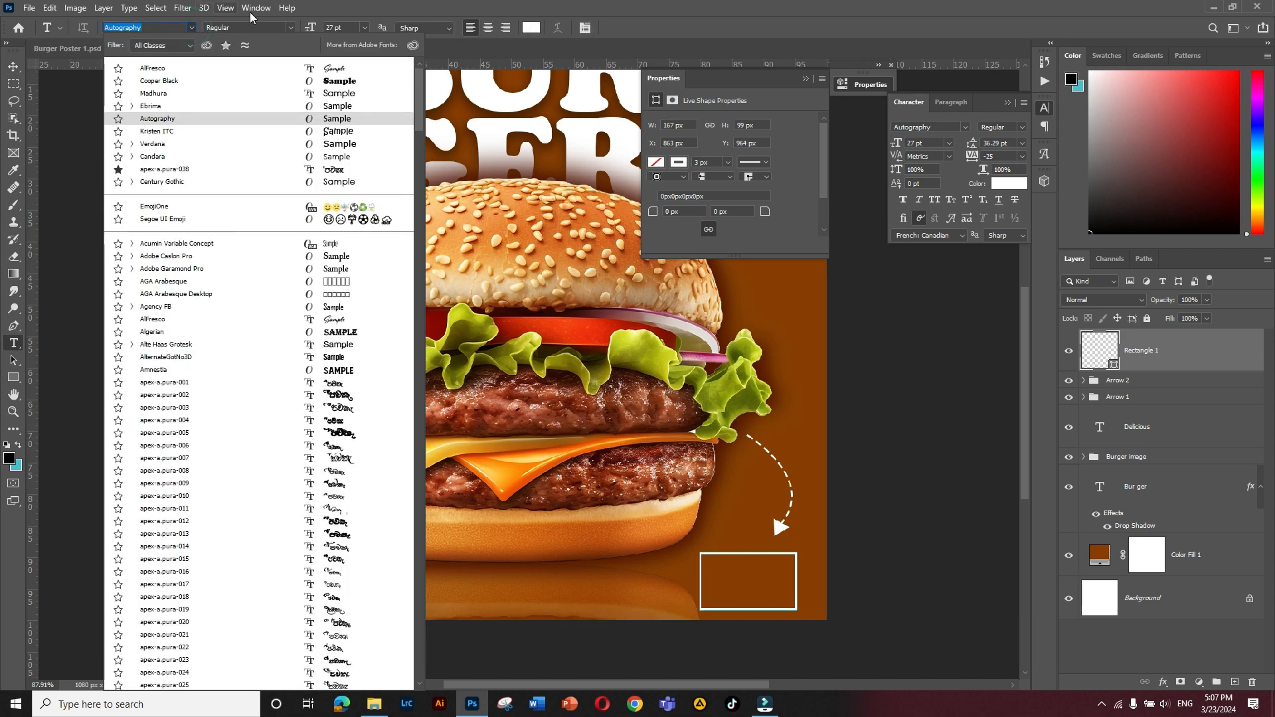
{"action": "left_click", "coordinate": [330, 95]}
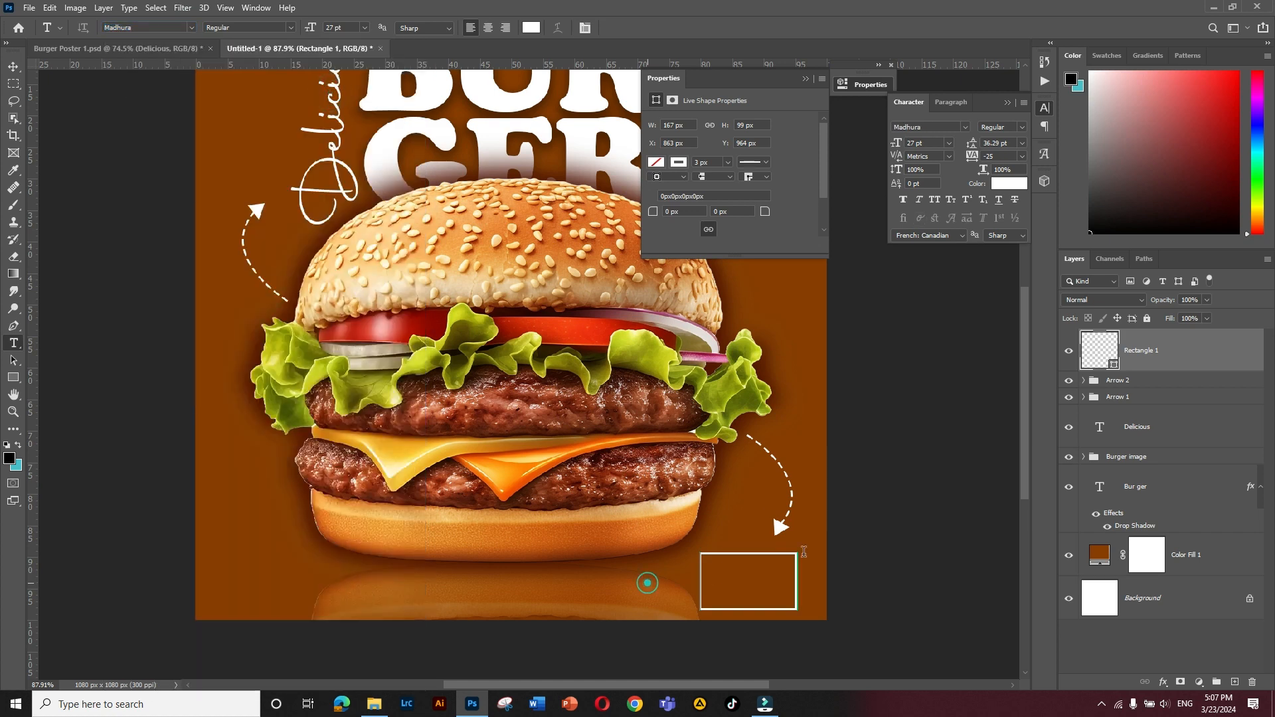
{"action": "left_click", "coordinate": [648, 581]}
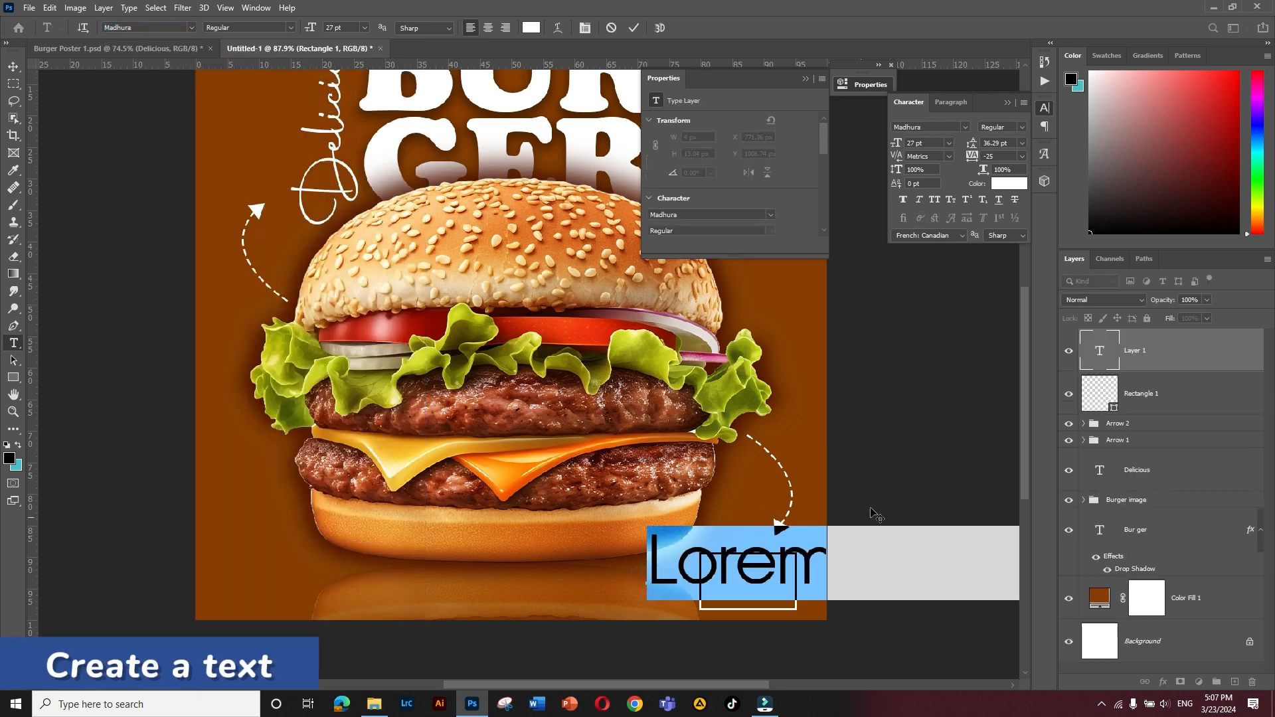
{"action": "left_click", "coordinate": [806, 80]}
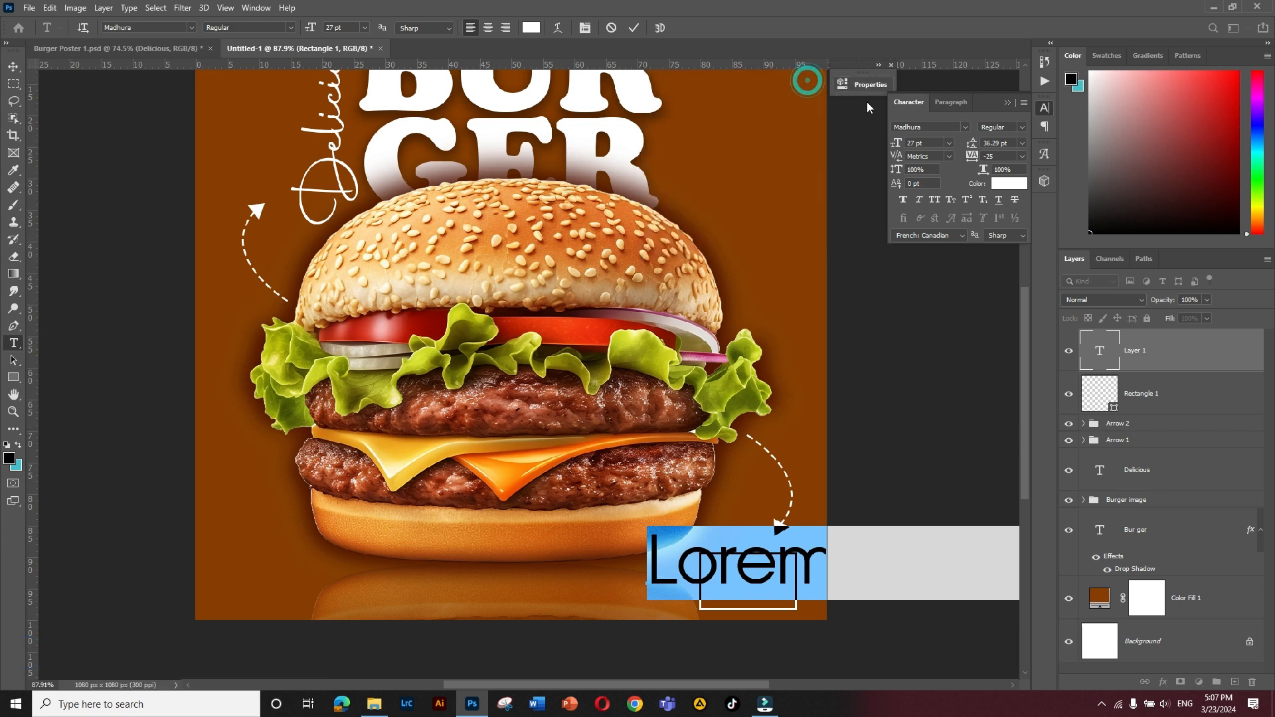
{"action": "left_click", "coordinate": [891, 65]}
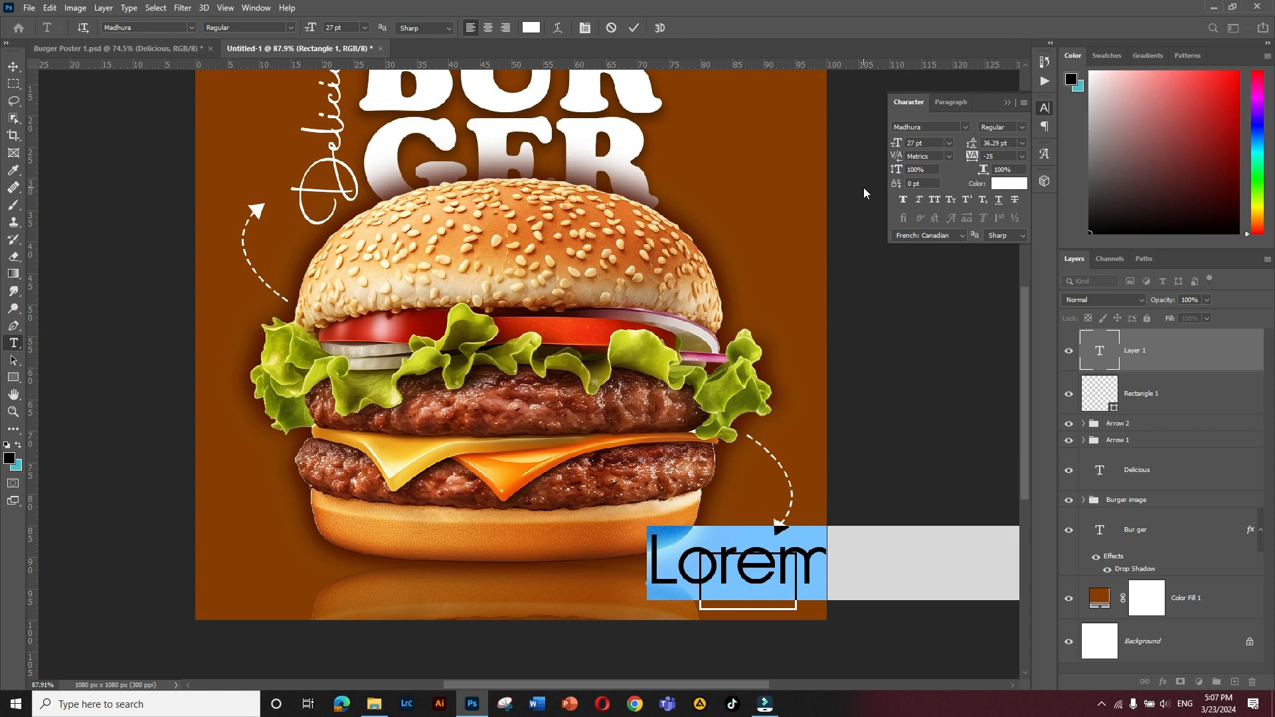
- Set the text to 23 pt with All Caps and enter "ORDER NOW"
{"action": "left_click_drag", "start_coordinate": [898, 143], "coordinate": [890, 144]}
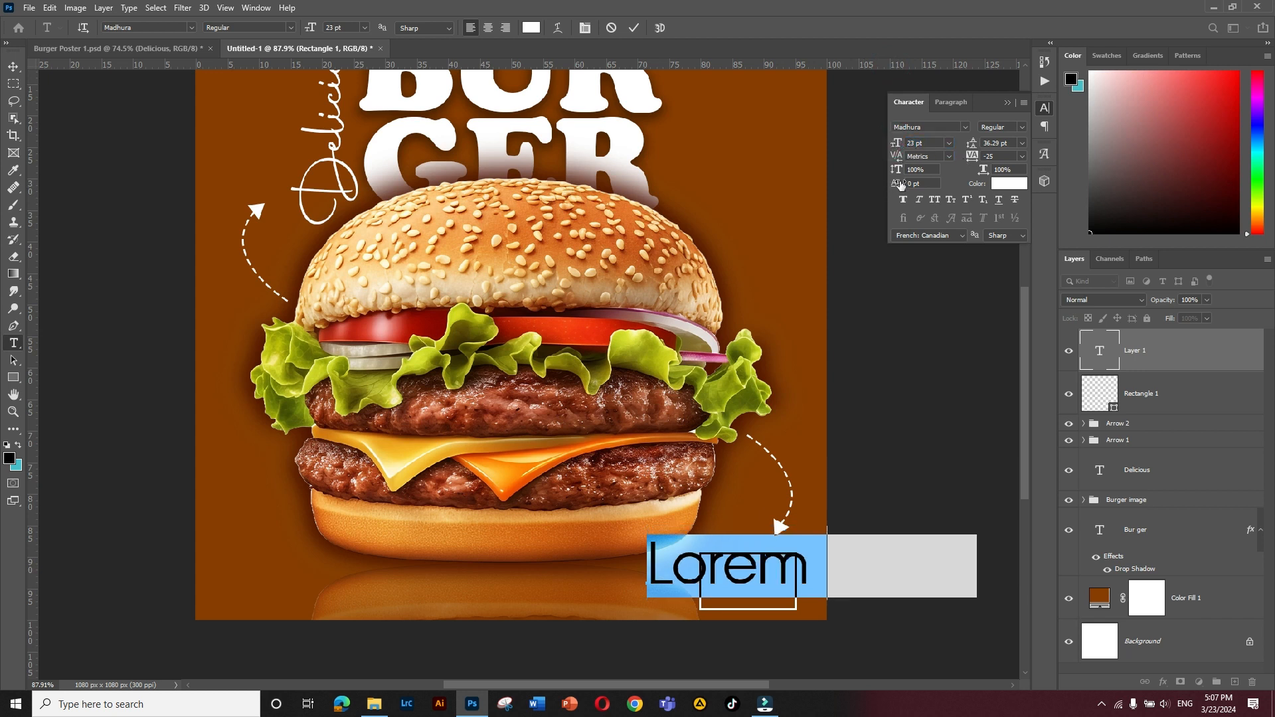
{"action": "left_click", "coordinate": [933, 200]}
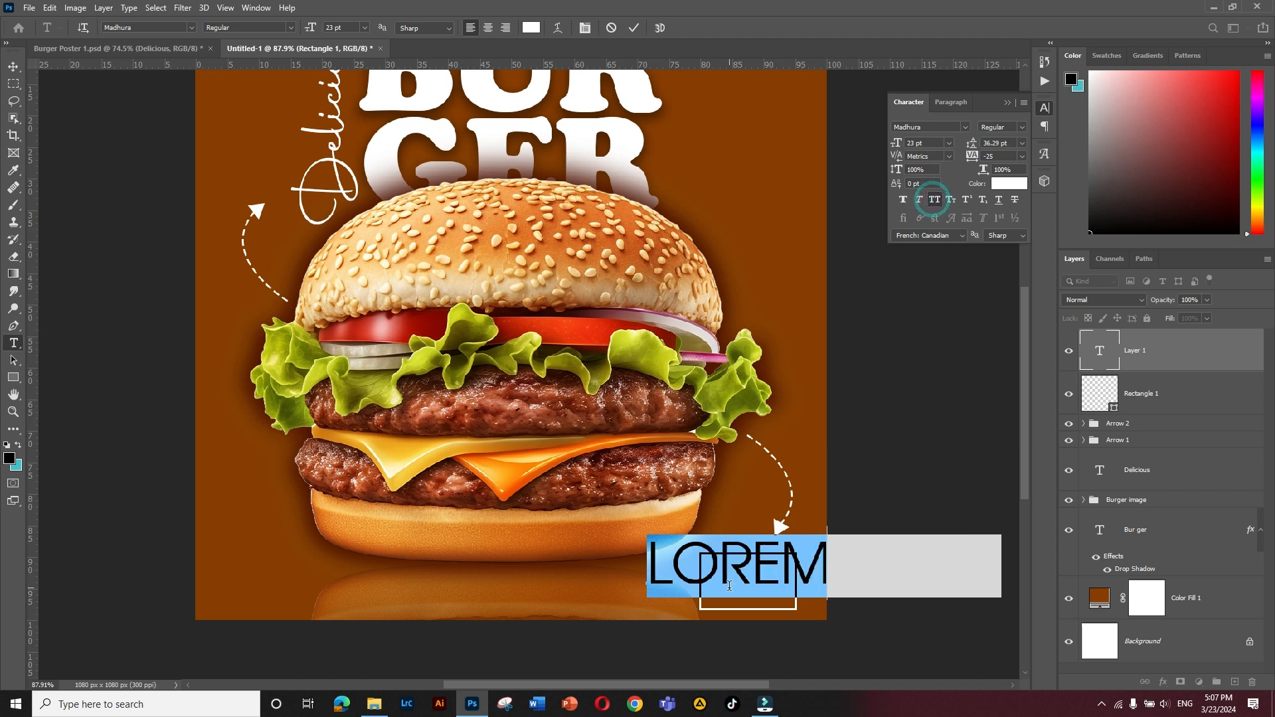
{"action": "type", "text": "O"}
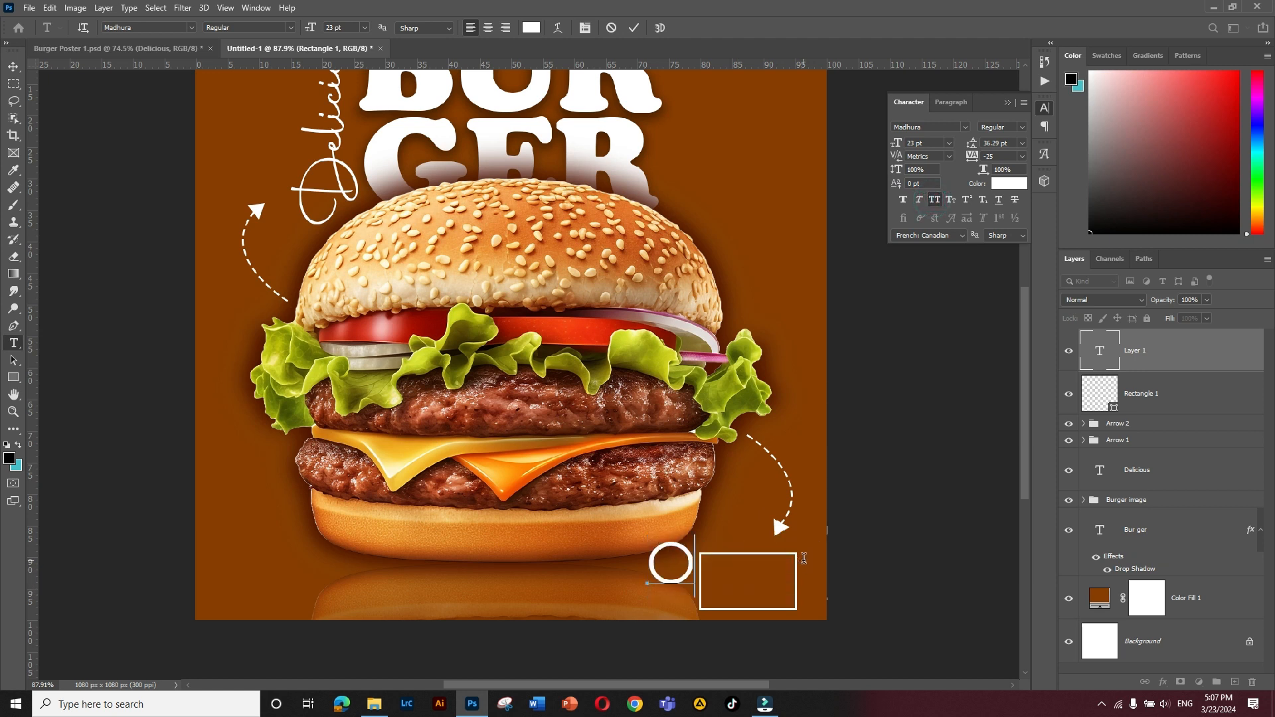
{"action": "type", "text": "RDER N"}
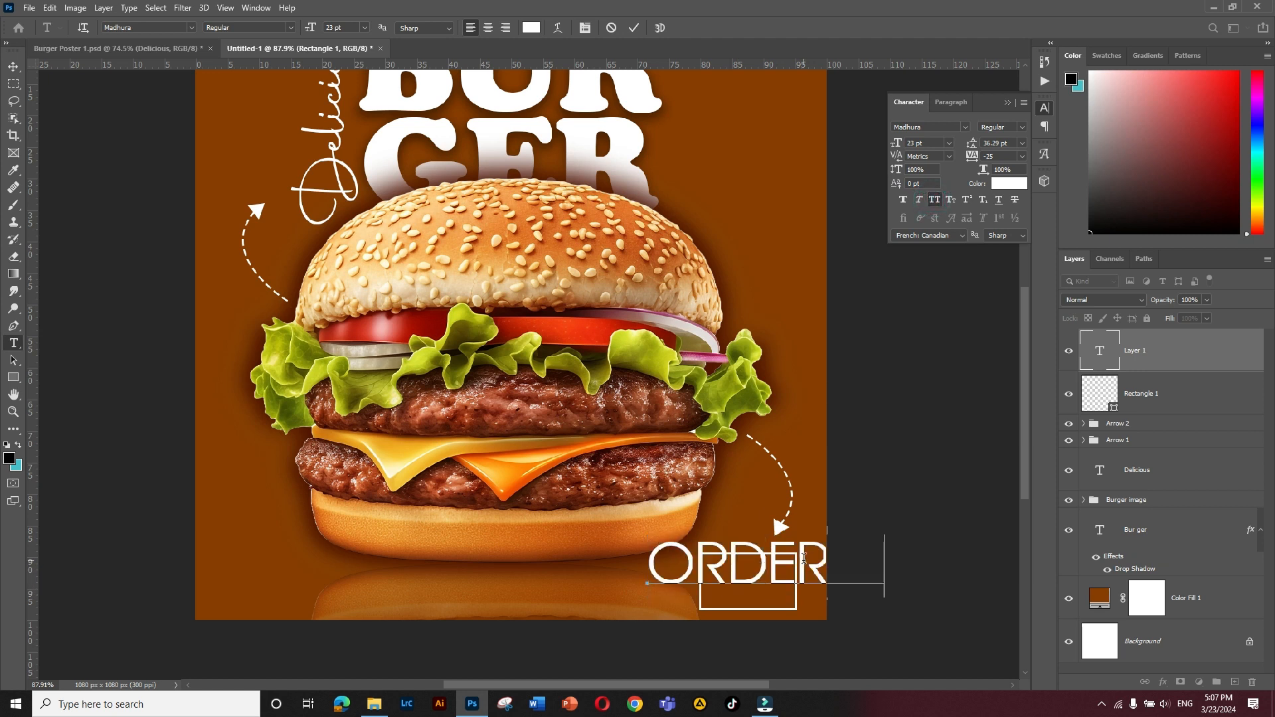
{"action": "type", "text": "OW"}
{"action": "key", "text": "ctrl+a"}
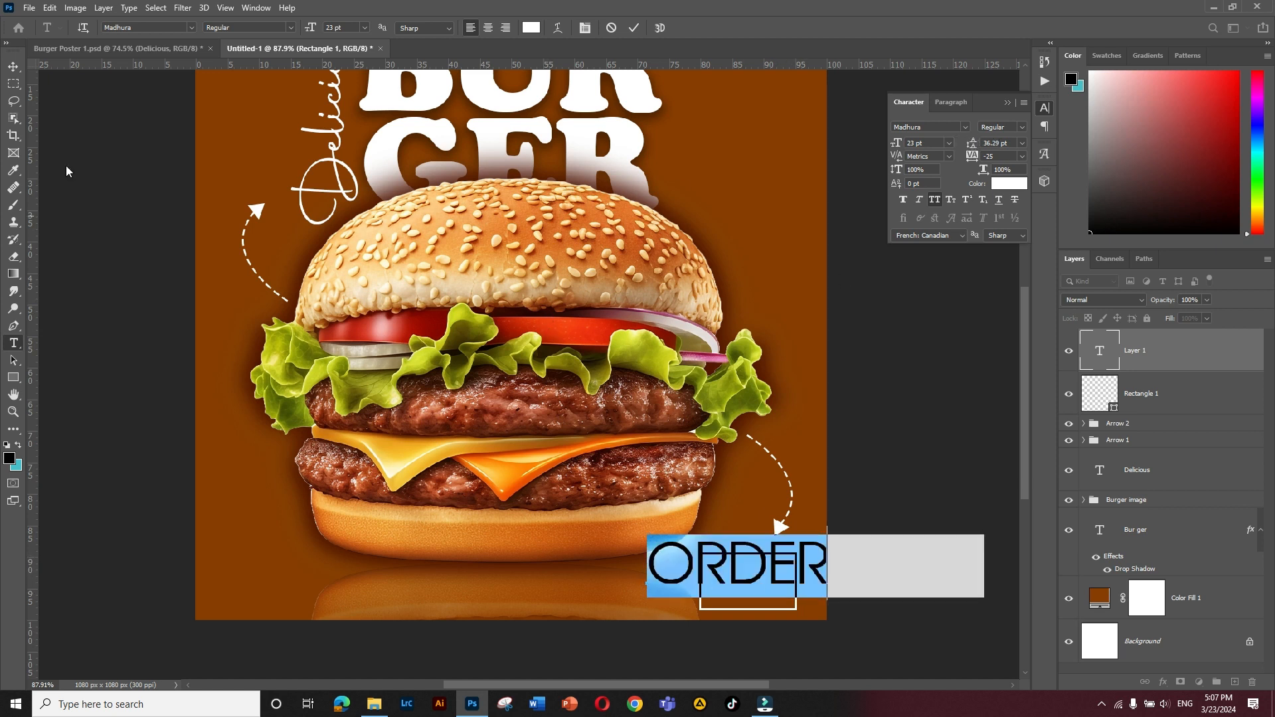
{"action": "left_click", "coordinate": [13, 67]}
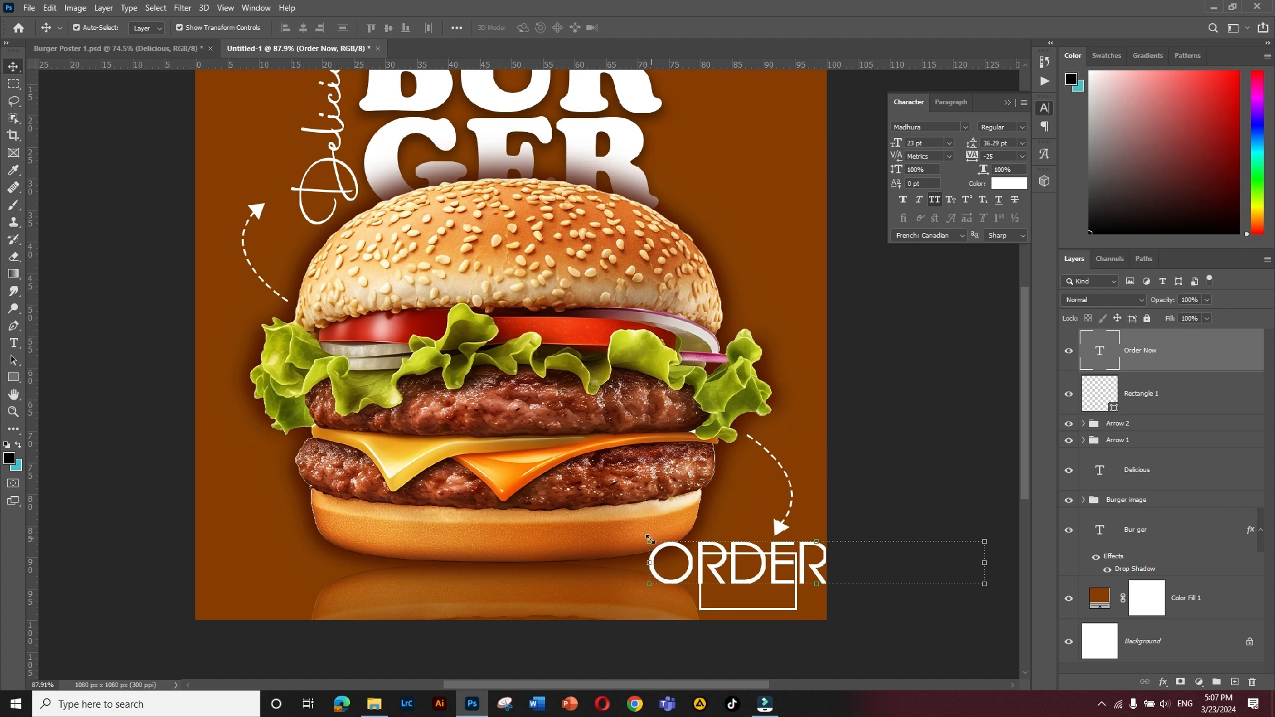
- Scale the "ORDER NOW" text down to about 47% near the rectangle and break it into two lines after "ORDER"
{"action": "left_click_drag", "start_coordinate": [650, 540], "coordinate": [702, 546]}
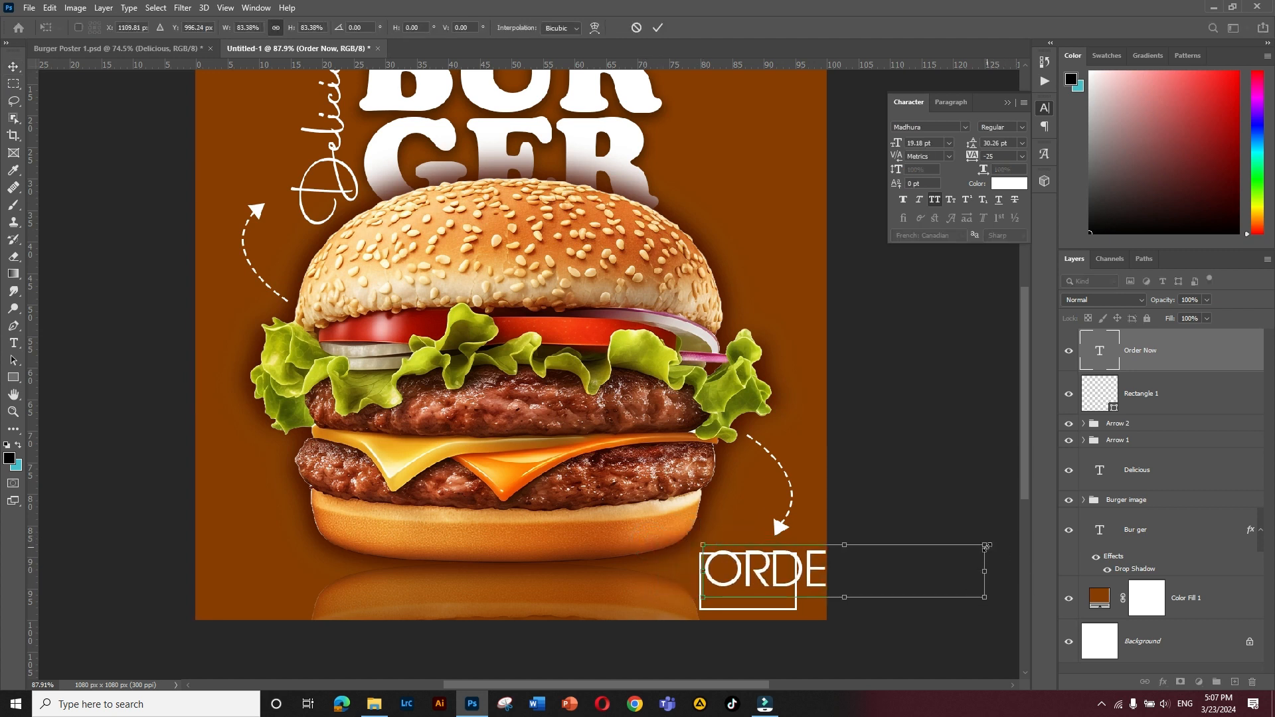
{"action": "left_click_drag", "start_coordinate": [986, 545], "coordinate": [865, 571]}
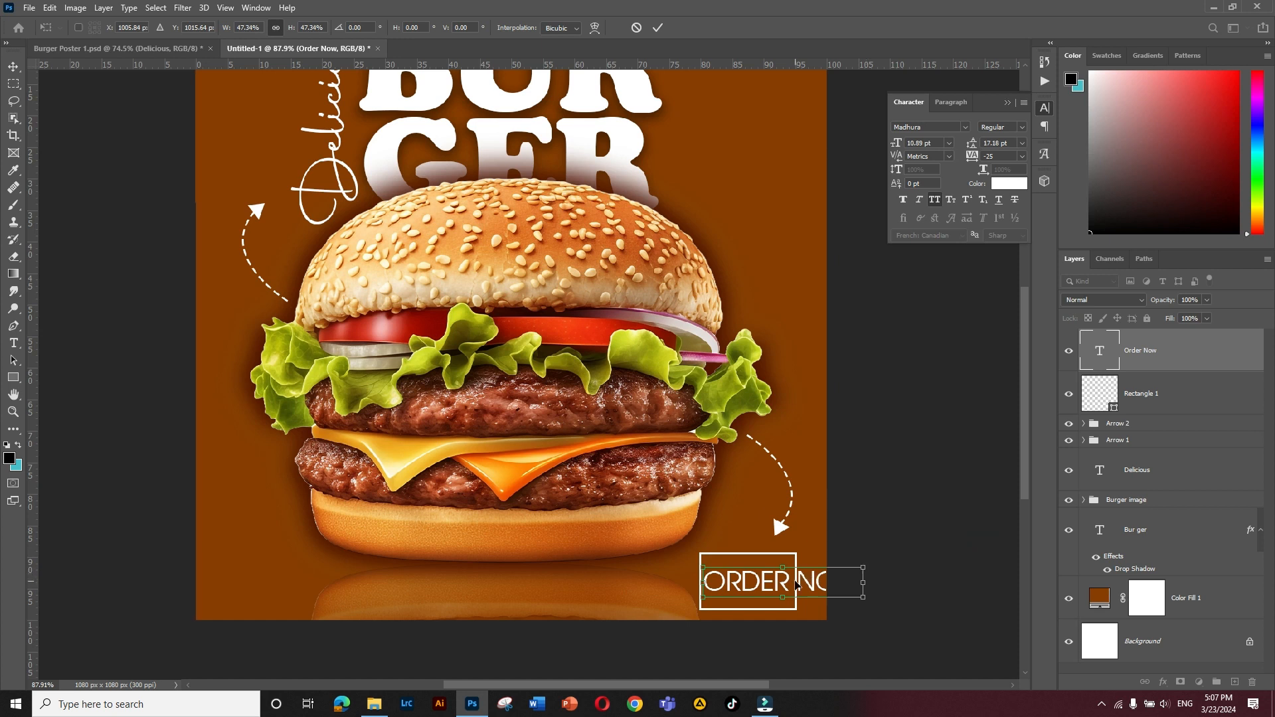
{"action": "double_click", "coordinate": [798, 581]}
{"action": "double_click", "coordinate": [798, 581]}
{"action": "left_click", "coordinate": [798, 581]}
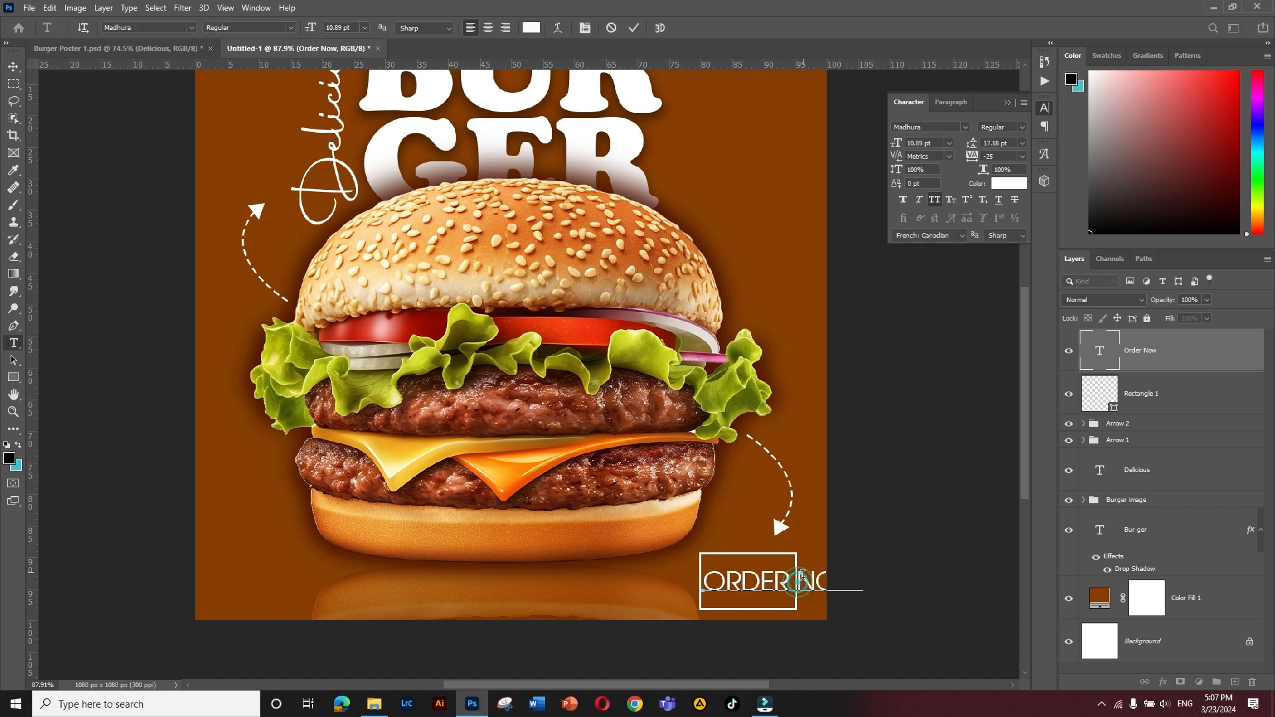
{"action": "key", "text": "BackSpace"}
{"action": "key", "text": "Return"}
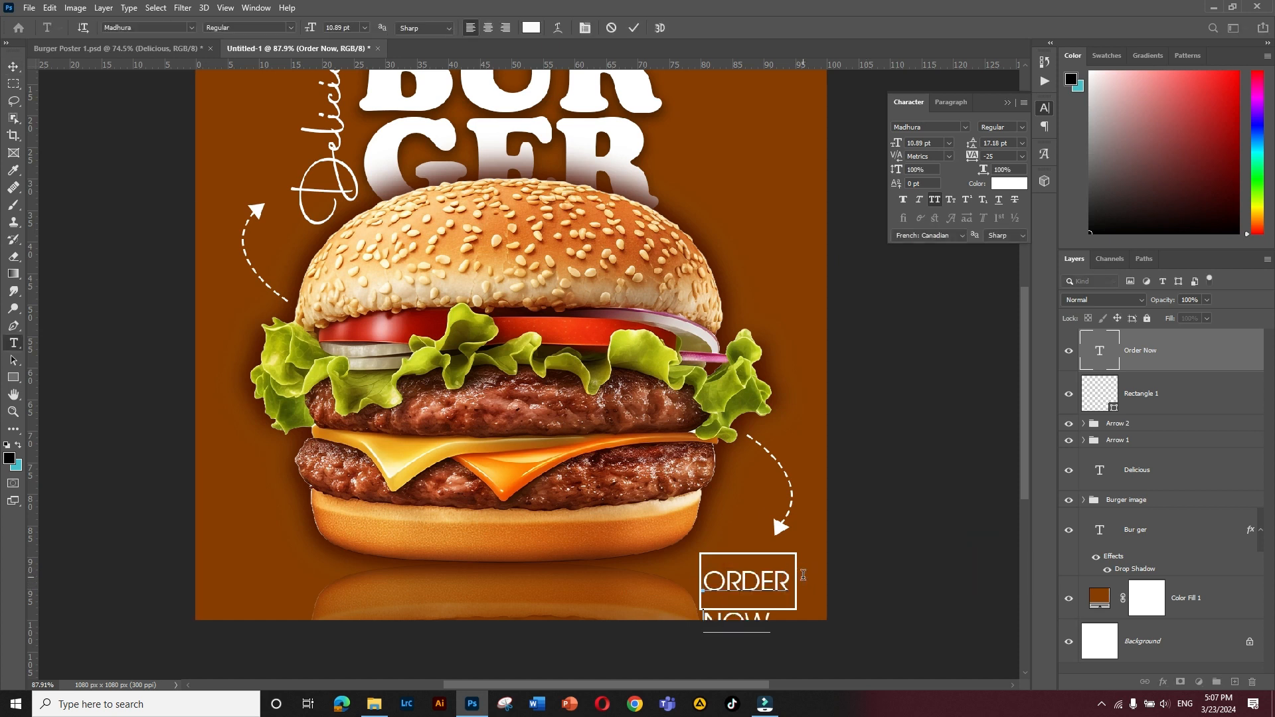
- Center-align the two-line "ORDER NOW" text and set its leading to 12 pt
{"action": "key", "text": "ctrl+a"}
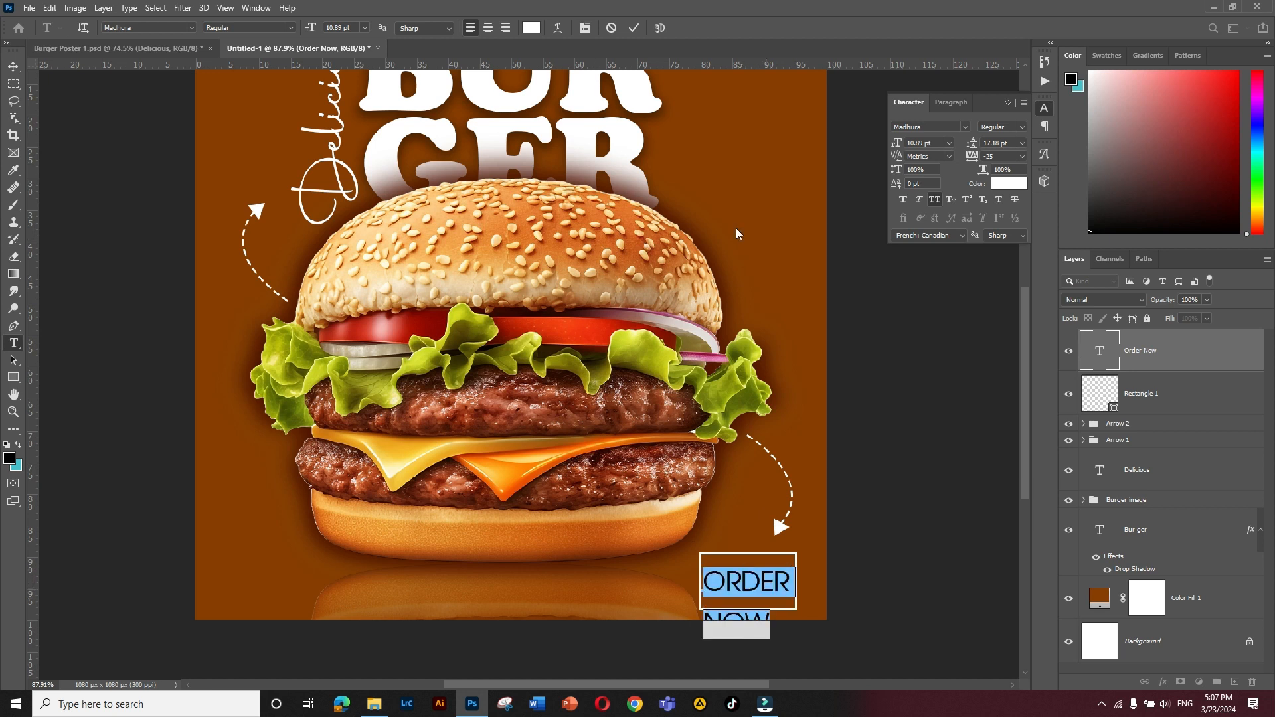
{"action": "left_click", "coordinate": [488, 29]}
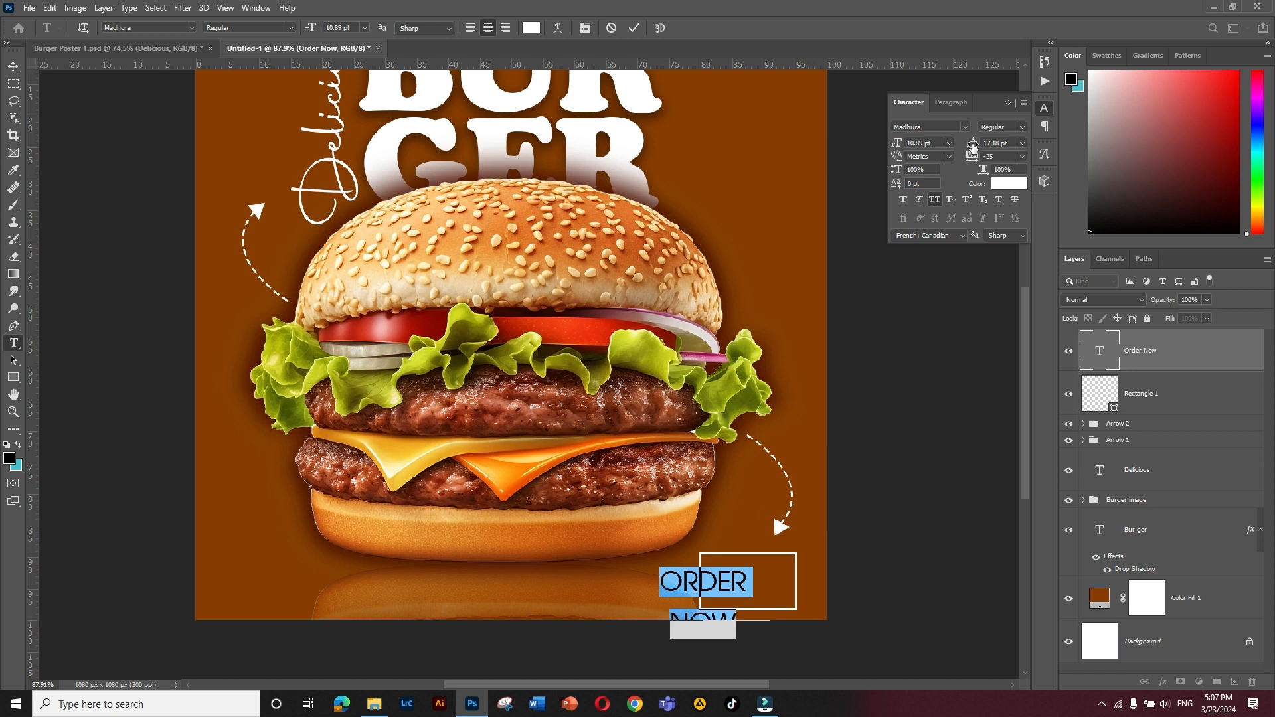
{"action": "left_click_drag", "start_coordinate": [970, 146], "coordinate": [956, 146]}
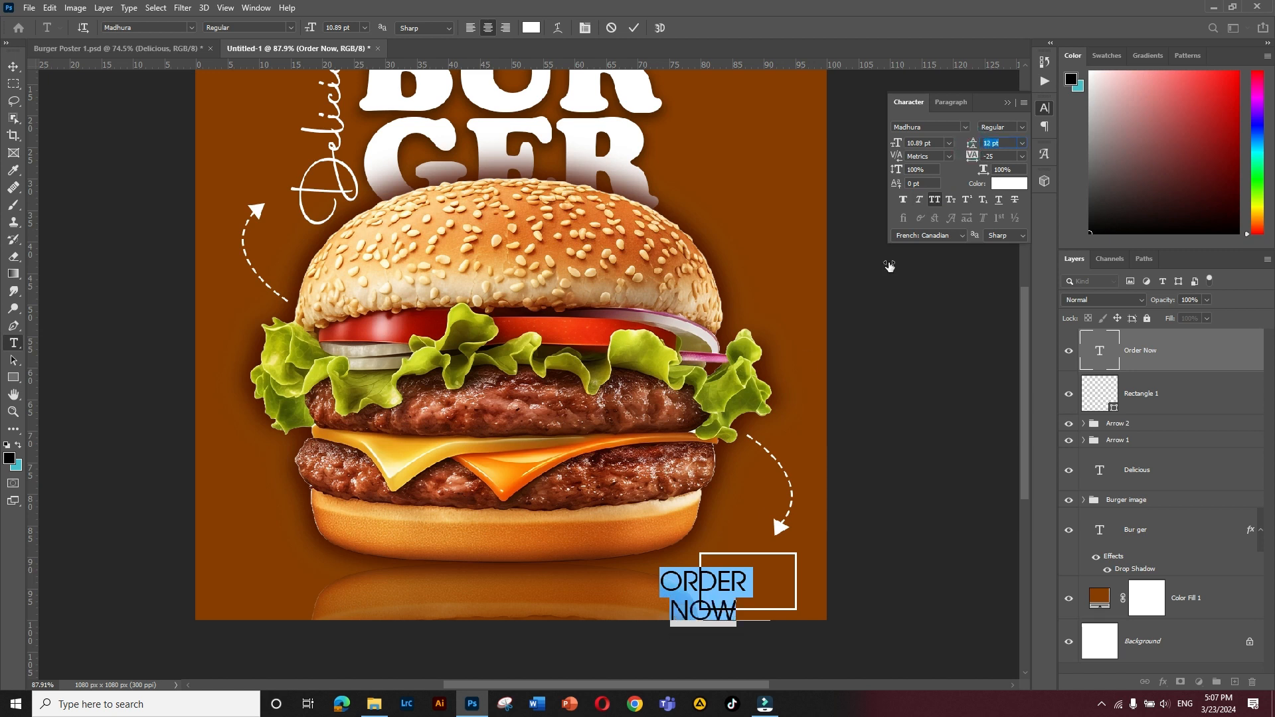
{"action": "left_click", "coordinate": [9, 73]}
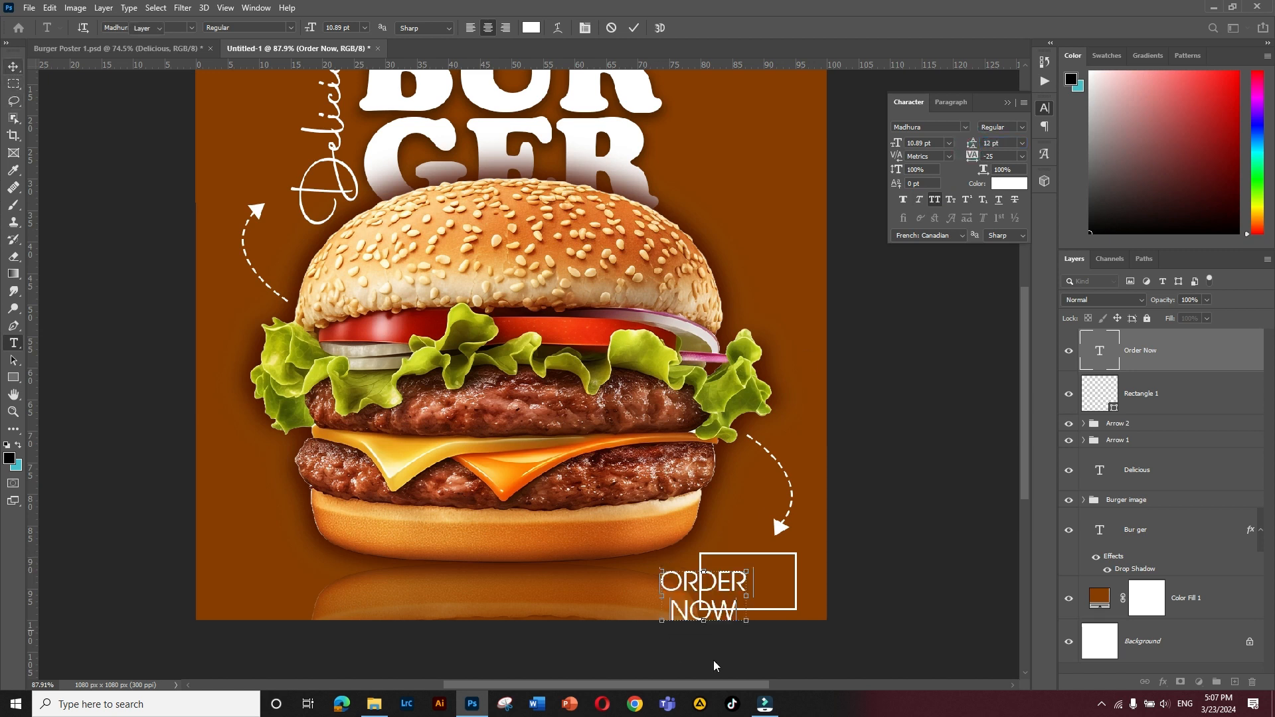
- Move the "ORDER NOW" text inside the outlined rectangle and scale it down to about 89%
{"action": "left_click_drag", "start_coordinate": [697, 605], "coordinate": [749, 607]}
{"action": "key", "text": "ctrl+t"}
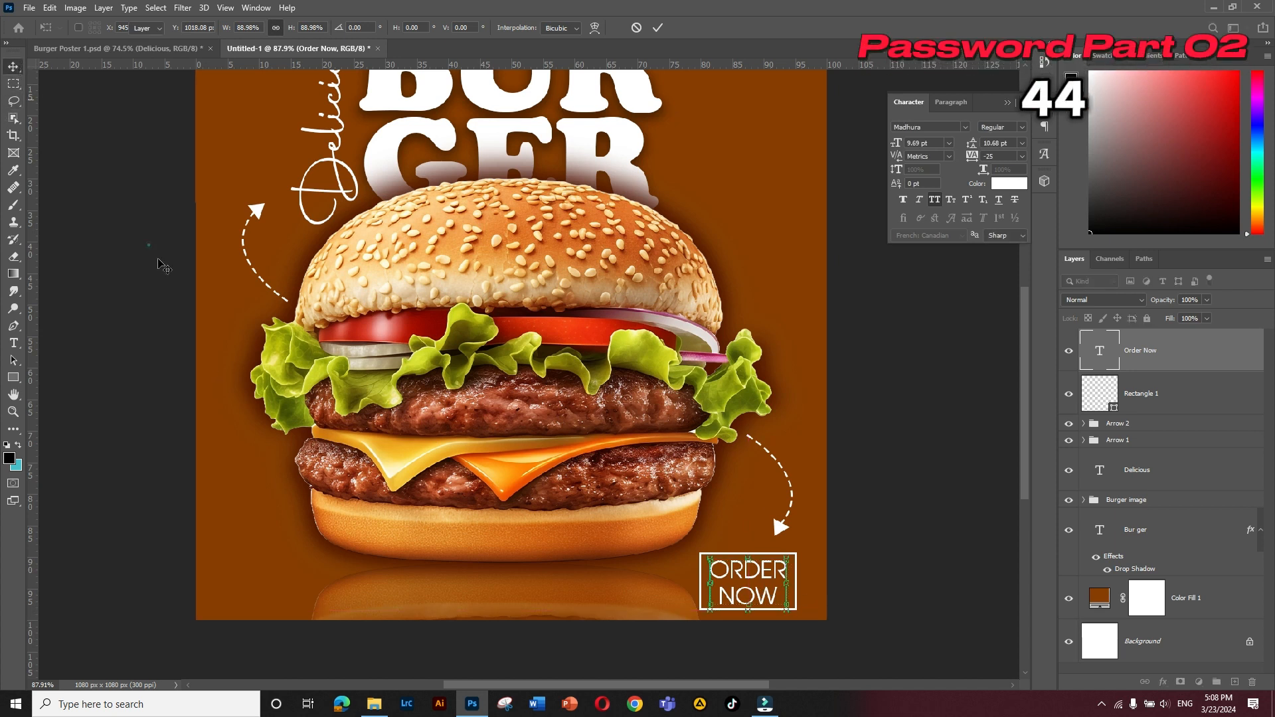
{"action": "left_click", "coordinate": [148, 242]}
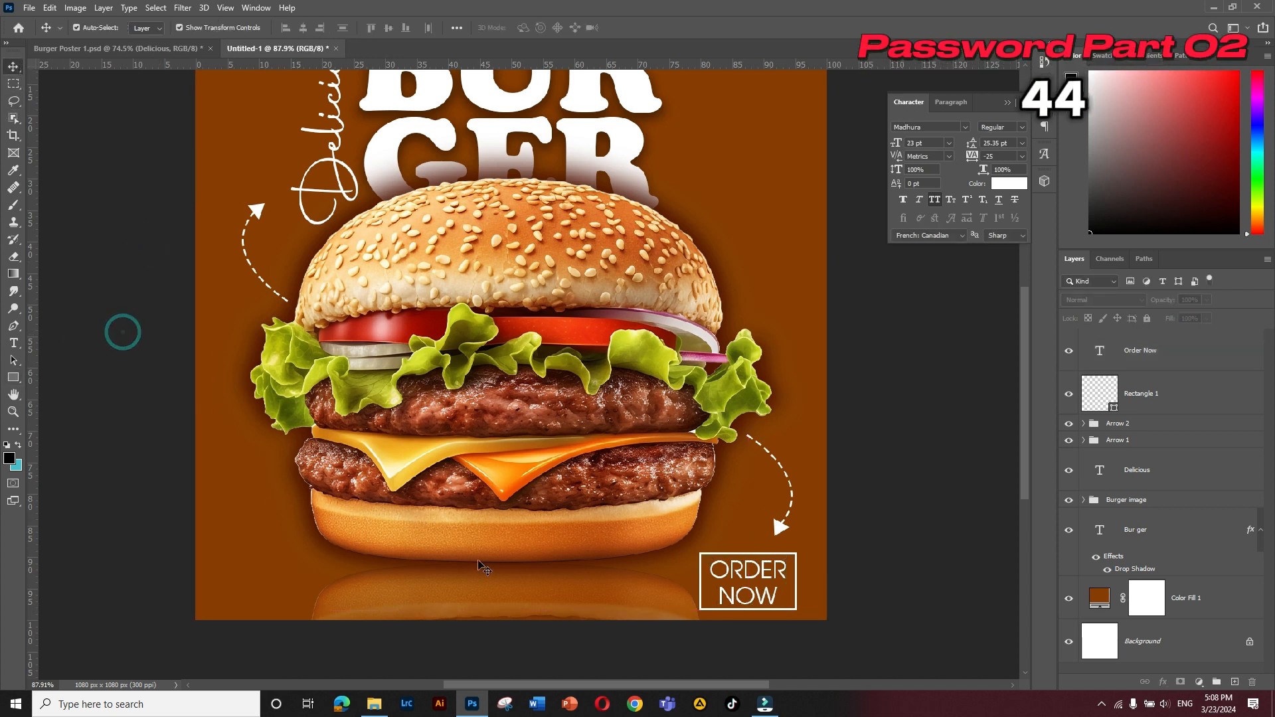
{"action": "scroll", "coordinate": [631, 602], "scroll_direction": "down", "scroll_amount": 1}
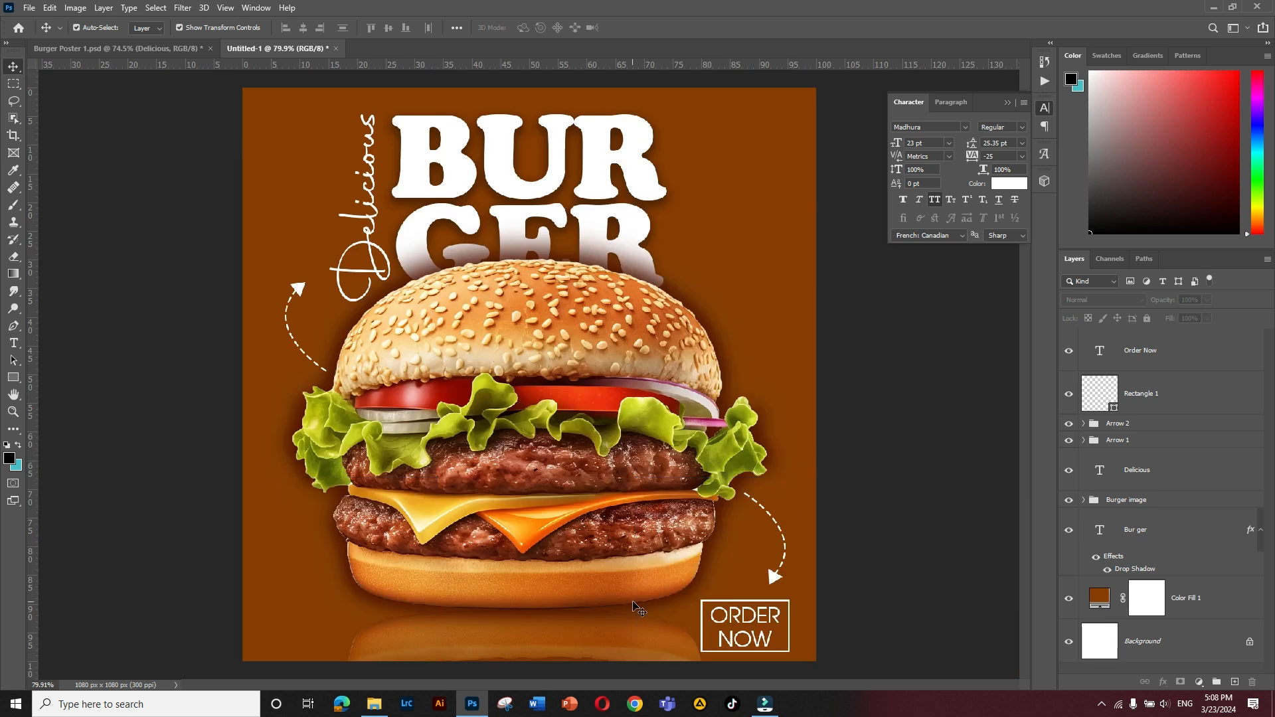
- Group the "ORDER NOW" text with its rectangle and scale the group down to about 74% in the poster's lower-right corner
{"action": "left_click_drag", "start_coordinate": [898, 609], "coordinate": [750, 634]}
{"action": "left_click", "coordinate": [1229, 598], "text": "ctrl"}
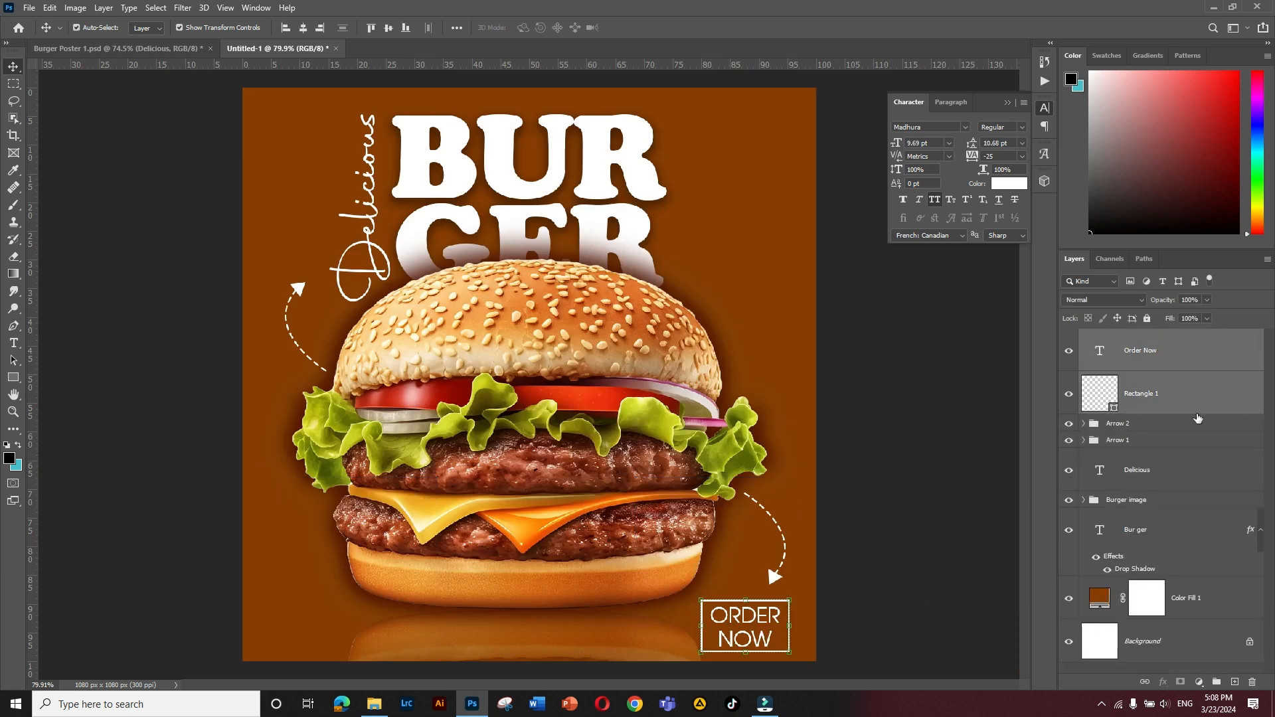
{"action": "left_click", "coordinate": [984, 456]}
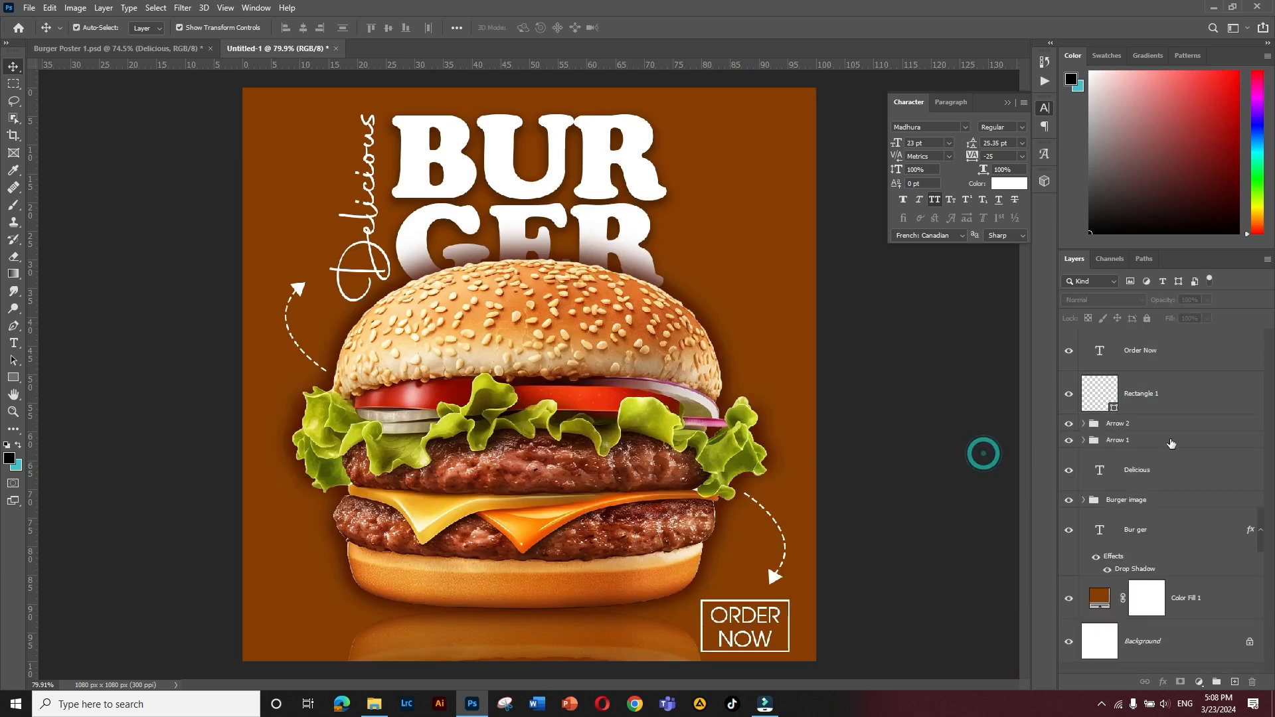
{"action": "left_click", "coordinate": [1171, 400]}
{"action": "left_click", "coordinate": [1181, 353]}
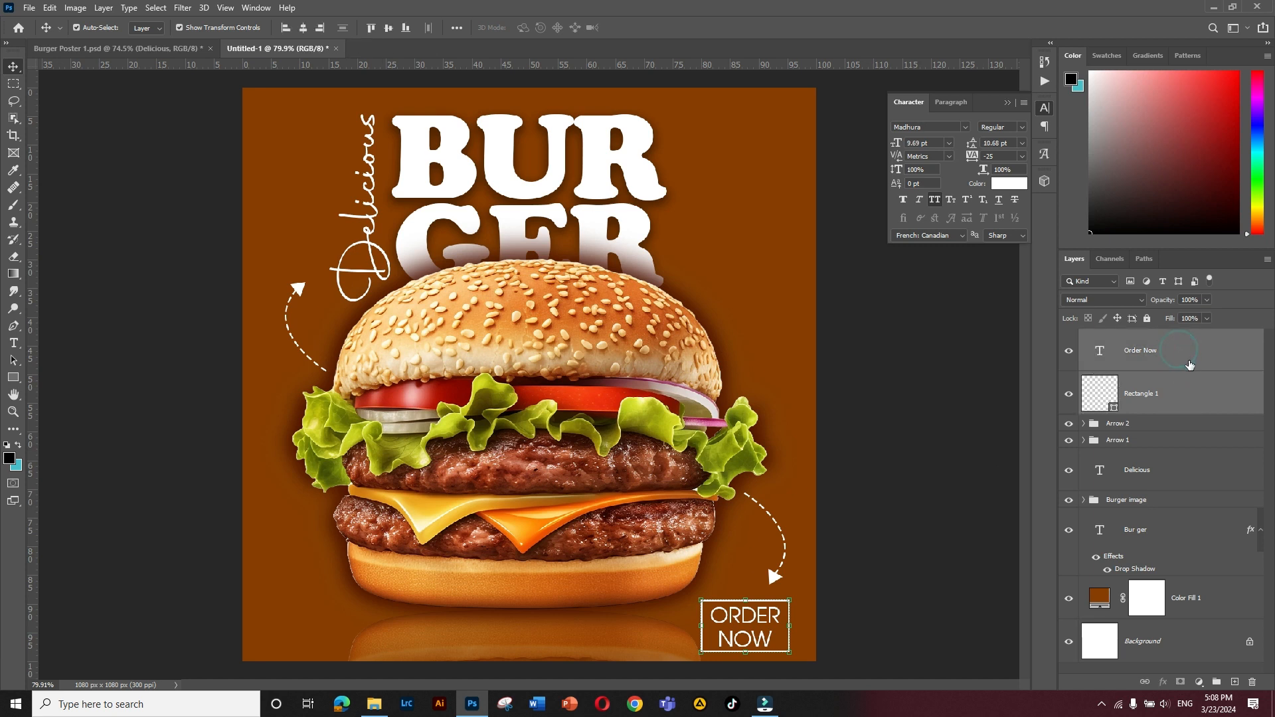
{"action": "left_click_drag", "start_coordinate": [1189, 362], "coordinate": [1214, 683]}
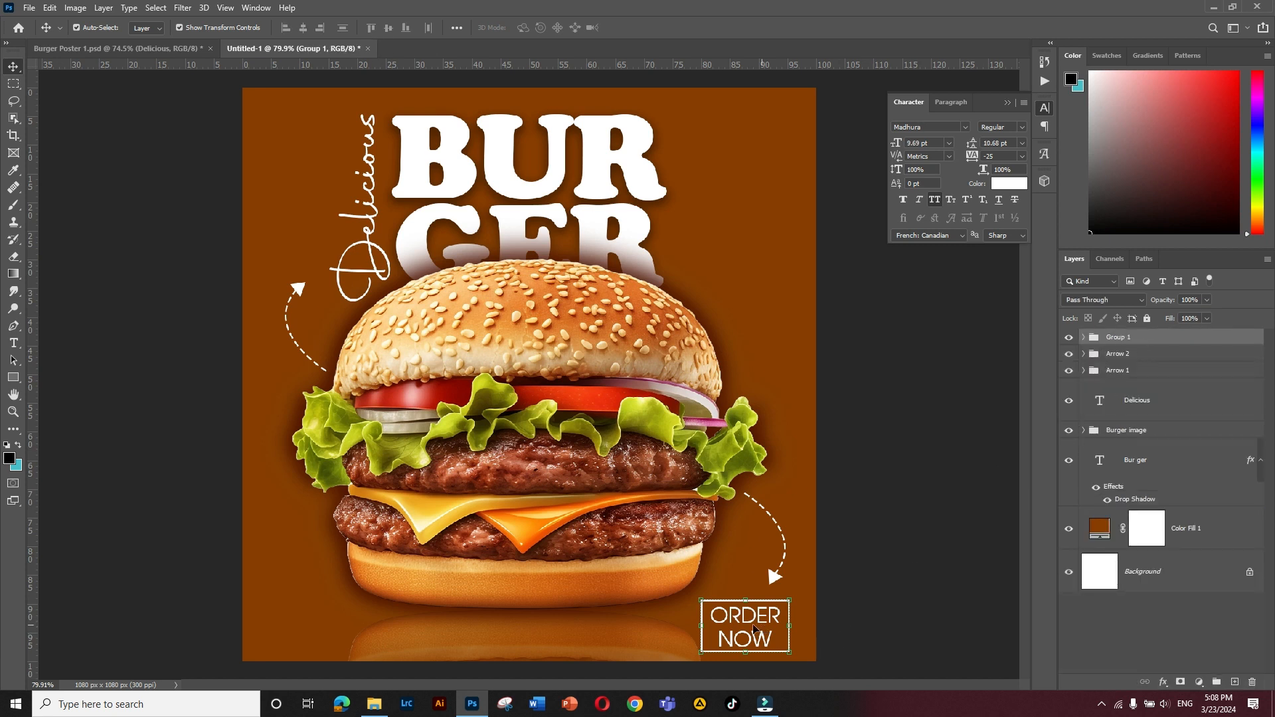
{"action": "left_click_drag", "start_coordinate": [698, 600], "coordinate": [722, 613]}
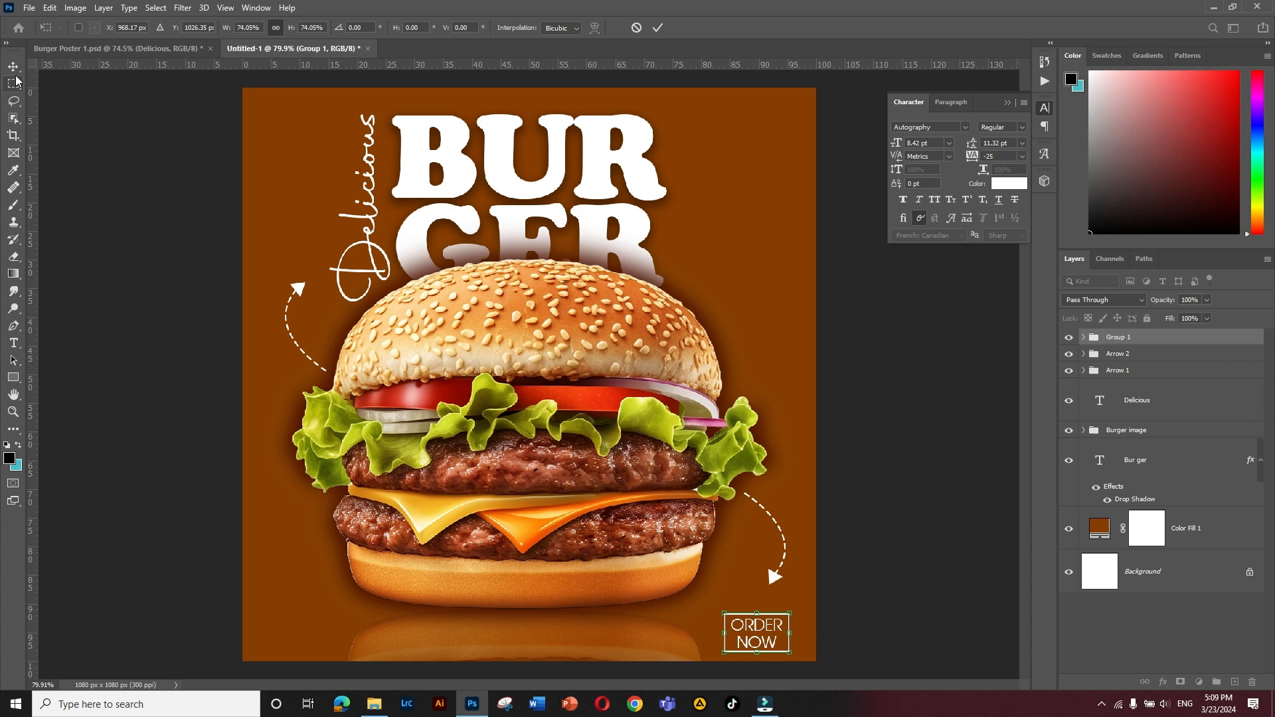
{"action": "left_click", "coordinate": [159, 252]}
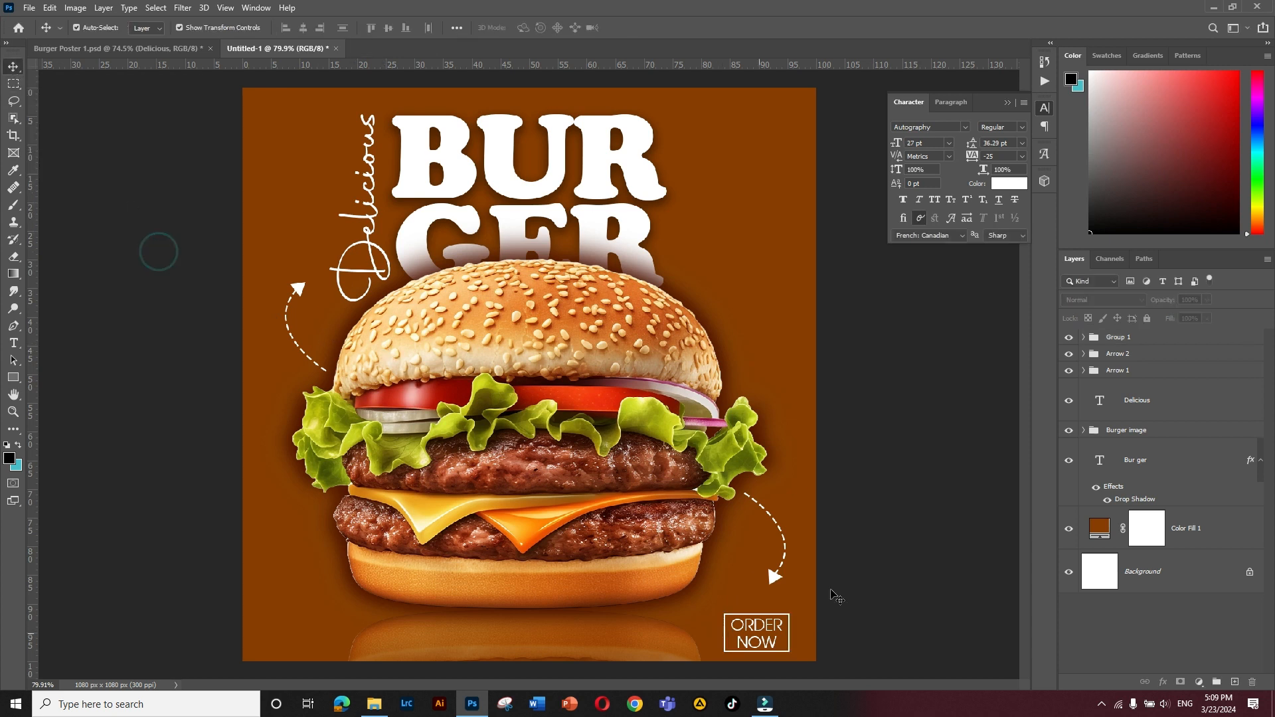
- Duplicate the framed "ORDER NOW" group and move the copy to the poster's lower-left corner
{"action": "left_click", "coordinate": [1138, 342]}
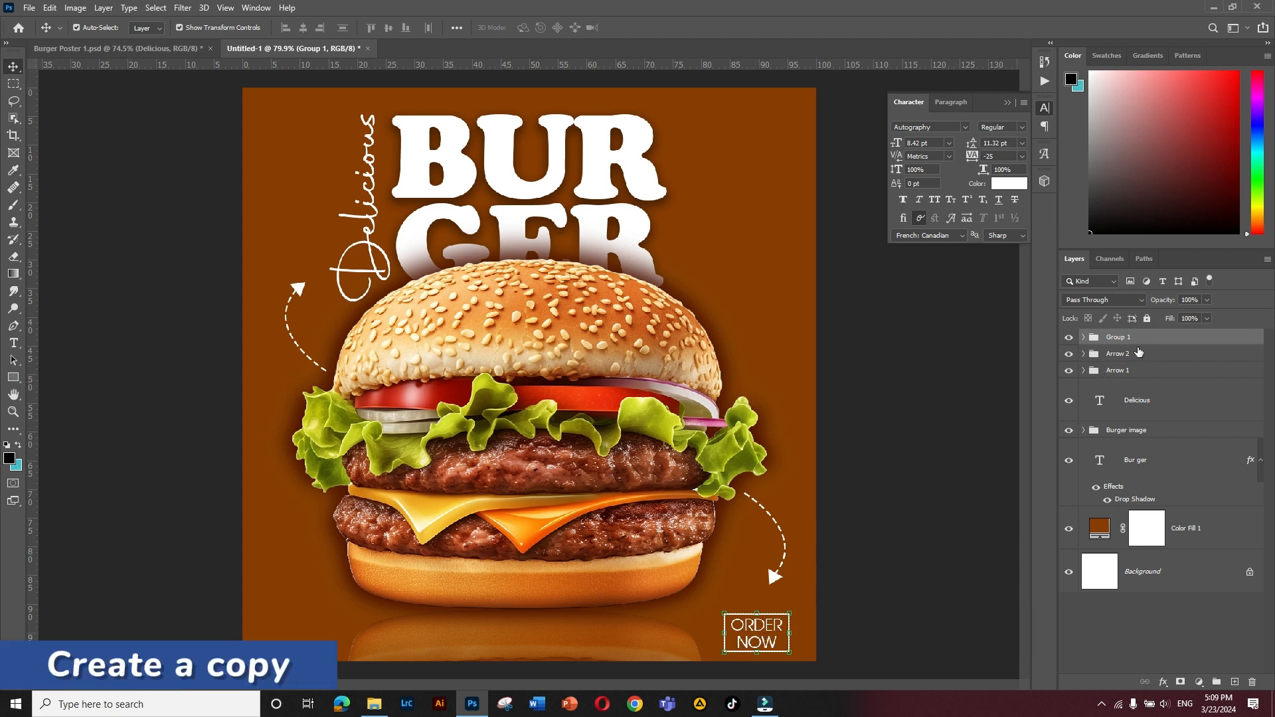
{"action": "left_click_drag", "start_coordinate": [1145, 341], "coordinate": [1242, 649]}
{"action": "left_click_drag", "start_coordinate": [1238, 676], "coordinate": [1235, 680]}
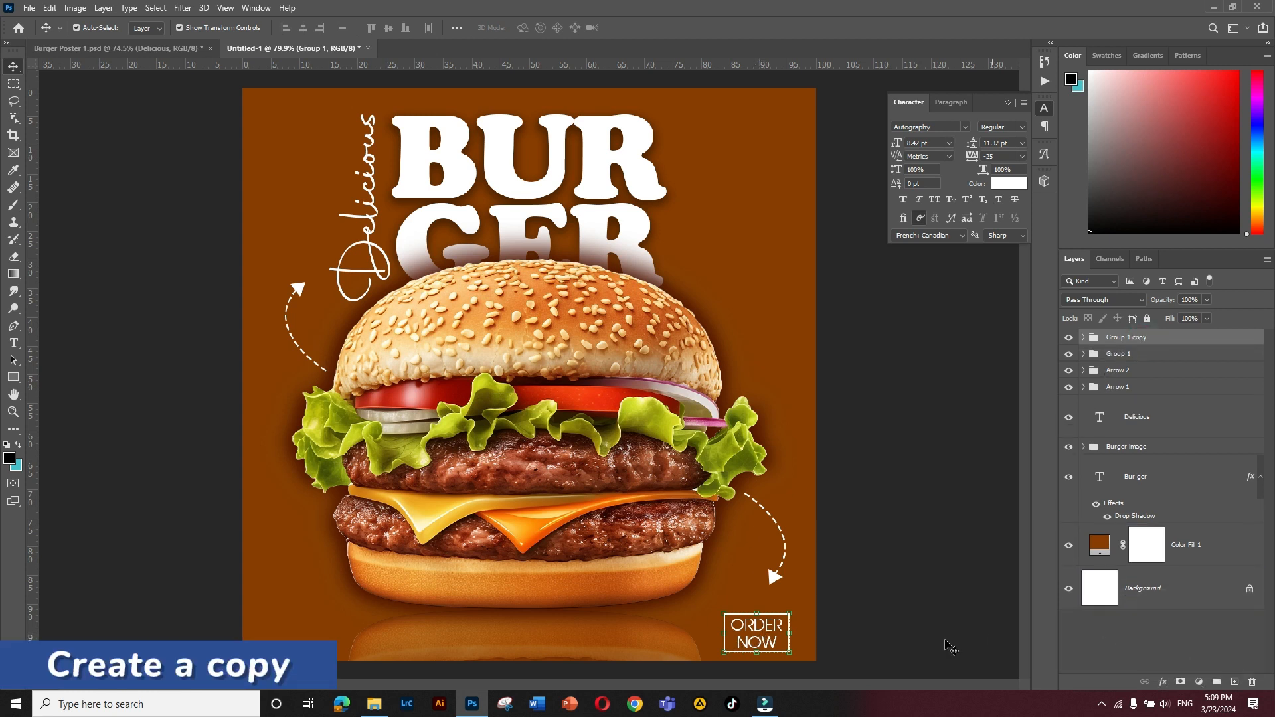
{"action": "left_click_drag", "start_coordinate": [758, 635], "coordinate": [308, 643]}
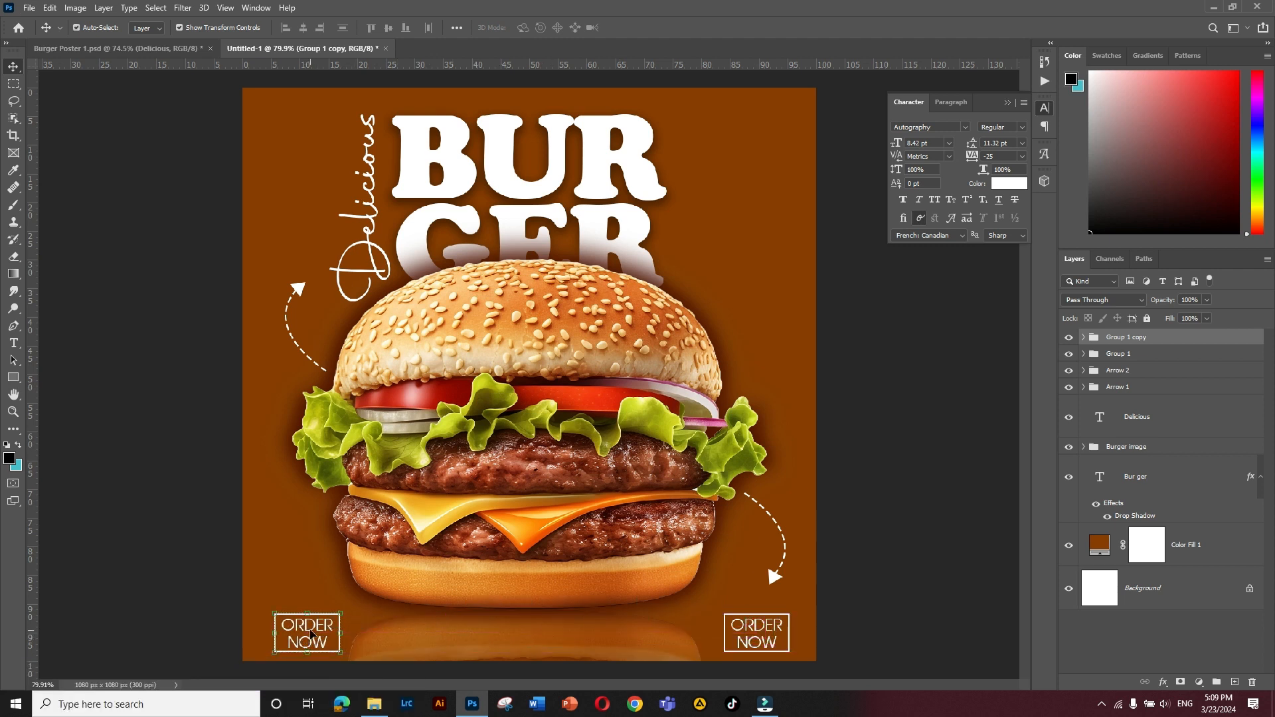
- Replace the text in the duplicated frame with "YOUR LOGO" on two lines
{"action": "double_click", "coordinate": [307, 628]}
{"action": "type", "text": "YOUR"}
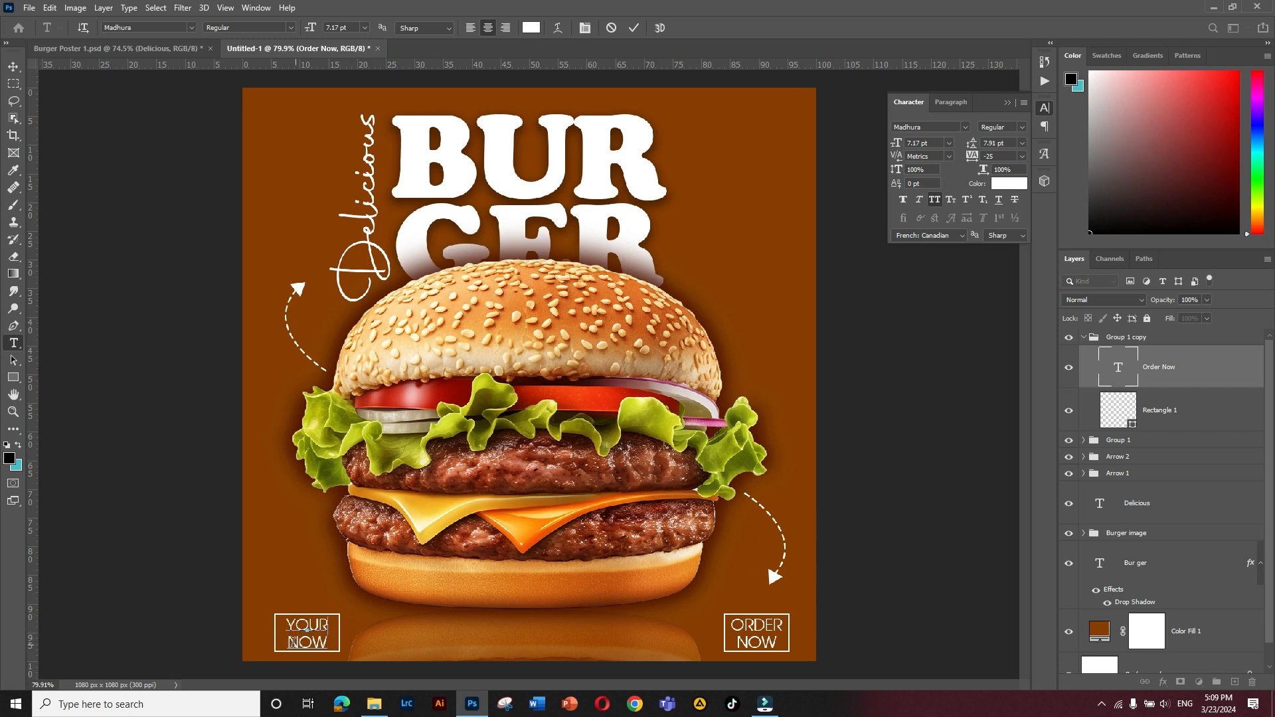
{"action": "double_click", "coordinate": [292, 642]}
{"action": "type", "text": "LOGO"}
{"action": "left_click", "coordinate": [14, 66]}
{"action": "left_click", "coordinate": [218, 318]}
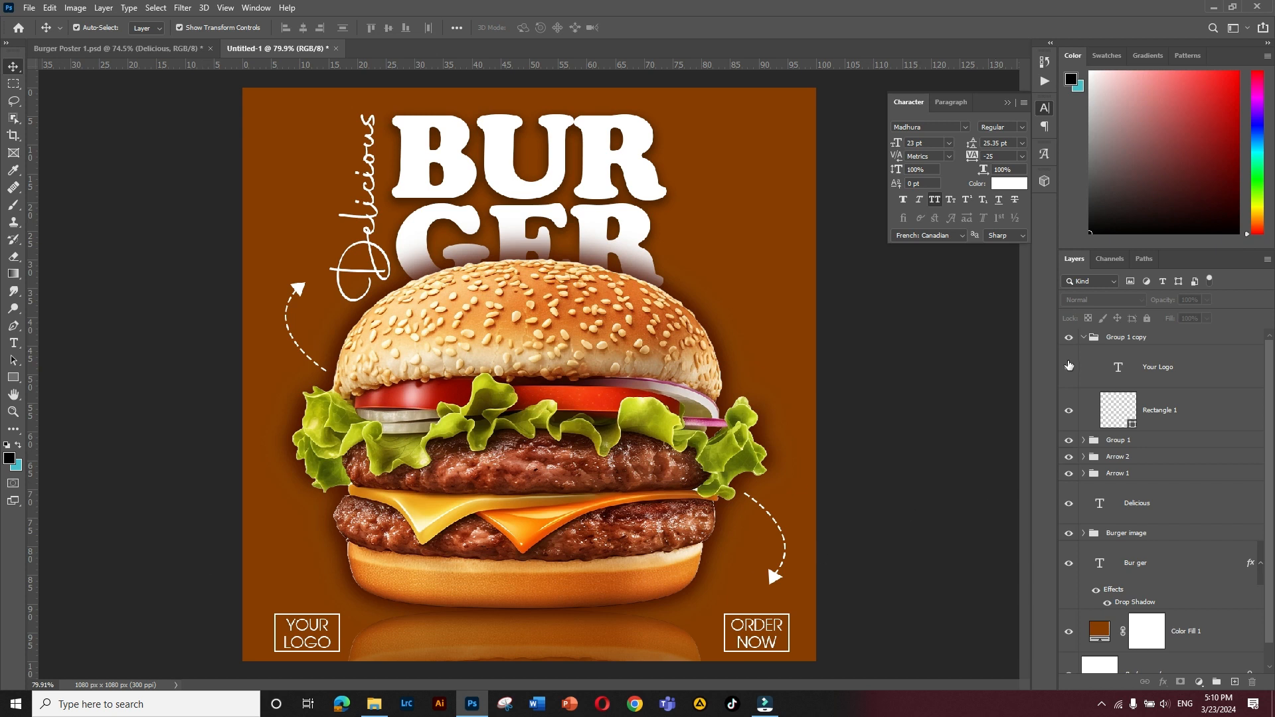
- Rename the copied group "Your Logo" and the original frame group "Order Now"
{"action": "double_click", "coordinate": [1121, 338]}
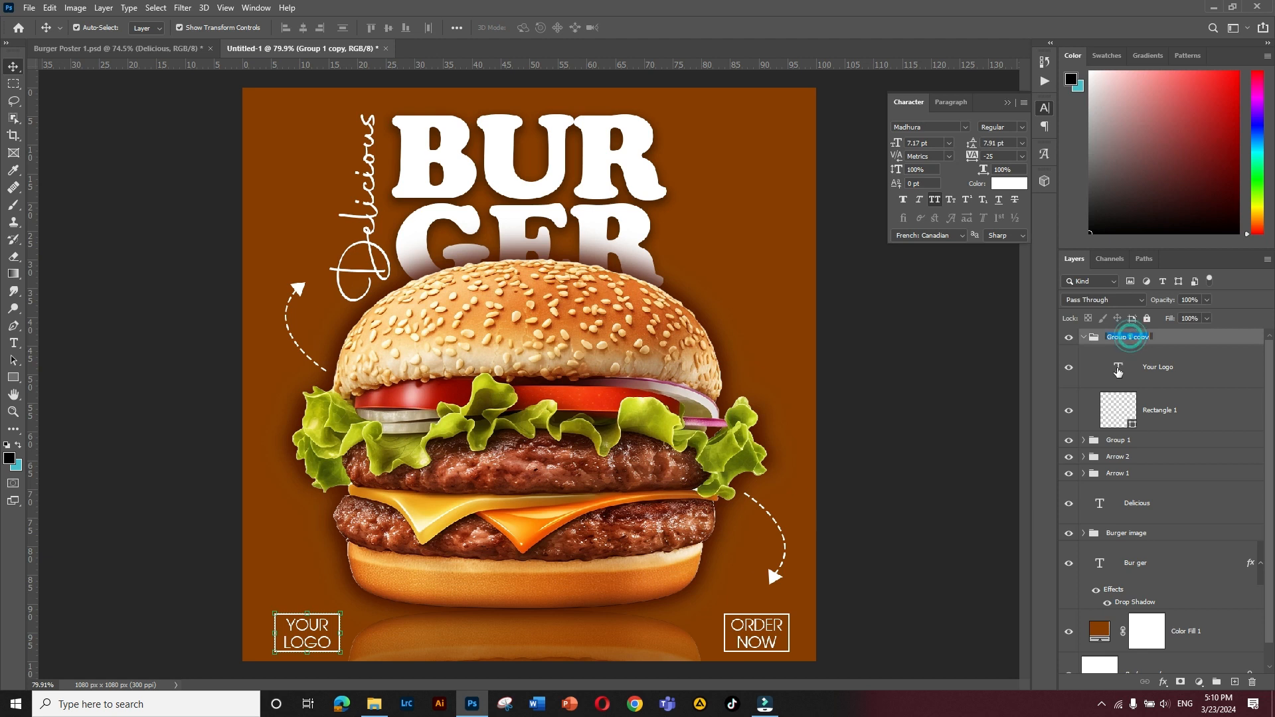
{"action": "type", "text": "Your Logo"}
{"action": "key", "text": "Return"}
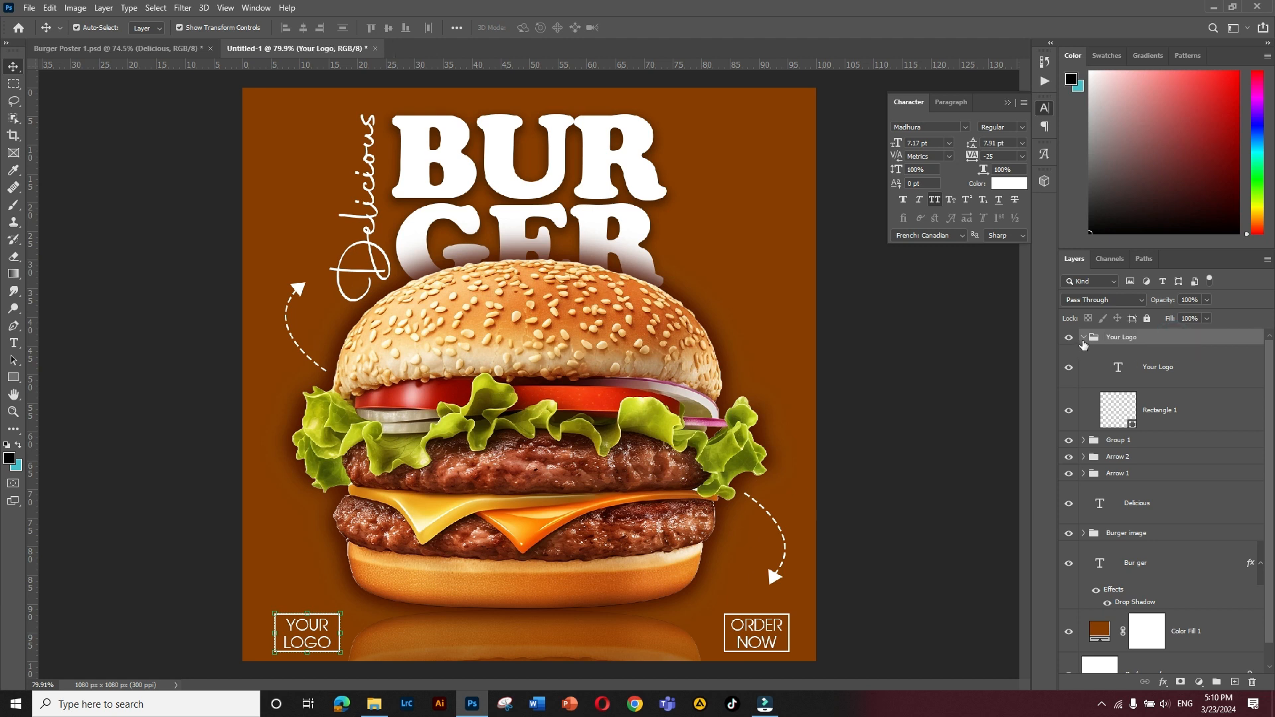
{"action": "left_click", "coordinate": [1084, 337]}
{"action": "double_click", "coordinate": [1117, 355]}
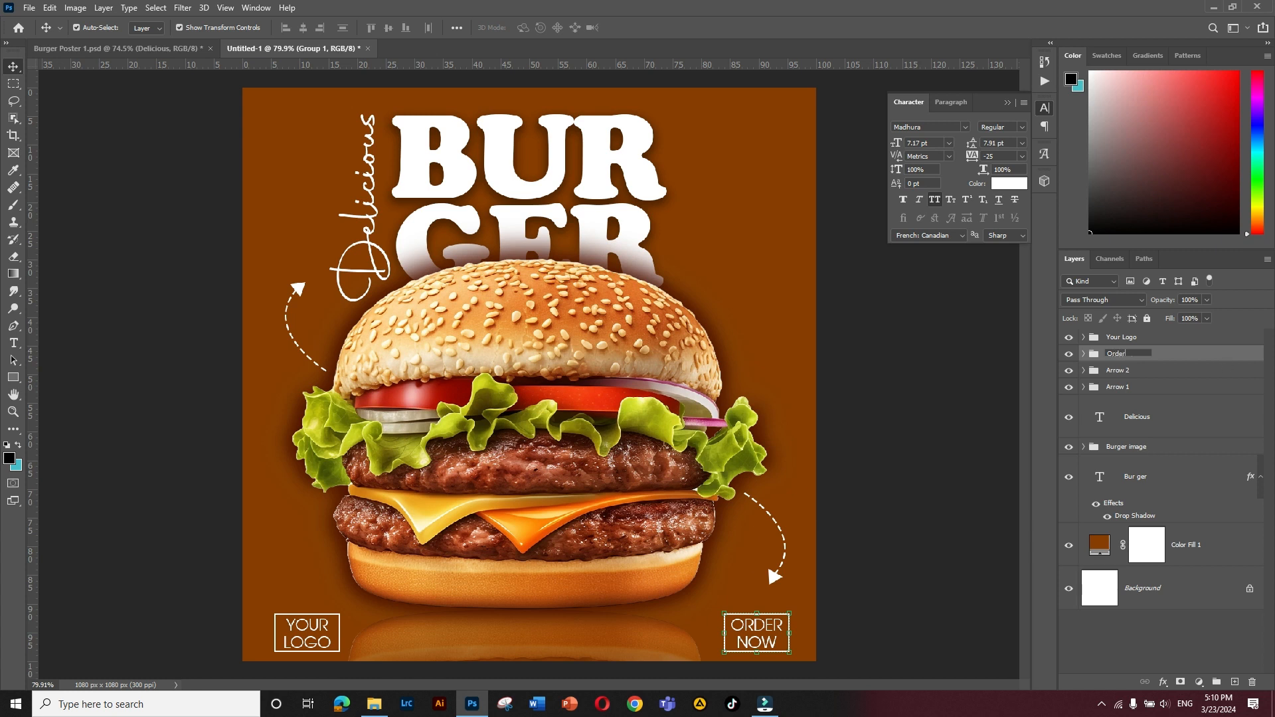
{"action": "key", "text": "Return"}
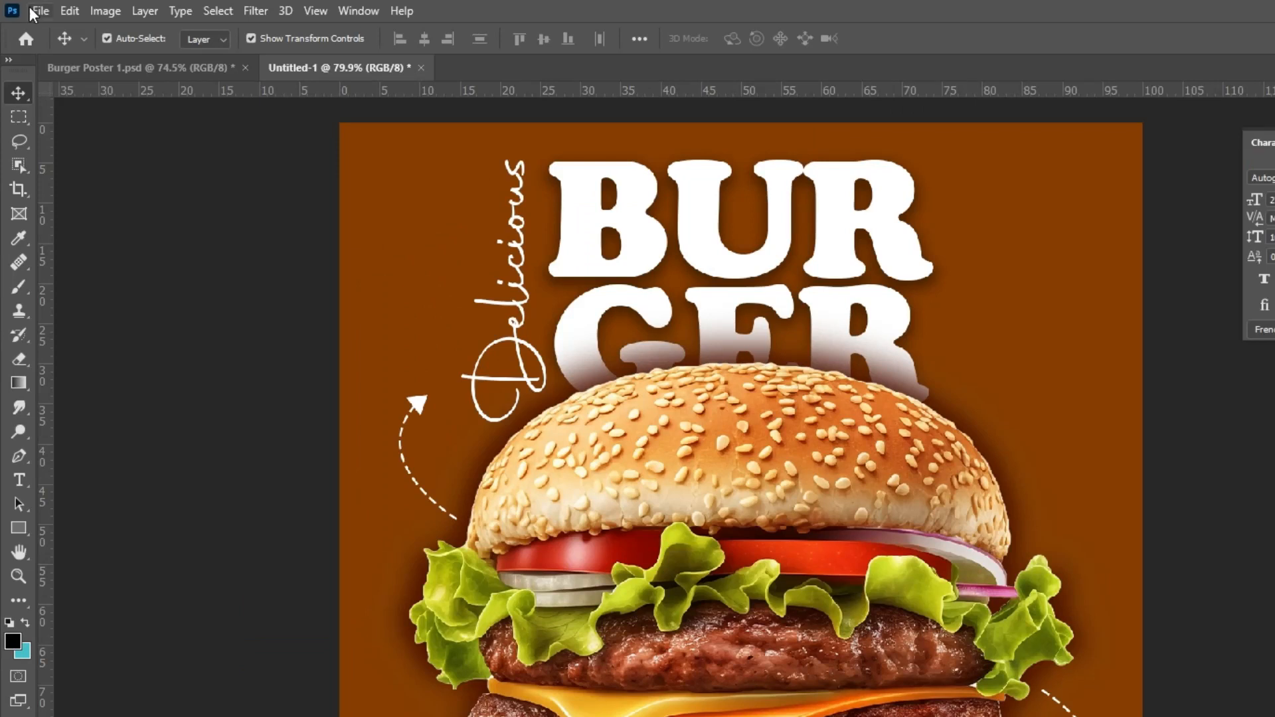
- Place the "Phone 3 1" image from the Assets folder as an embedded file
{"action": "left_click", "coordinate": [27, 8]}
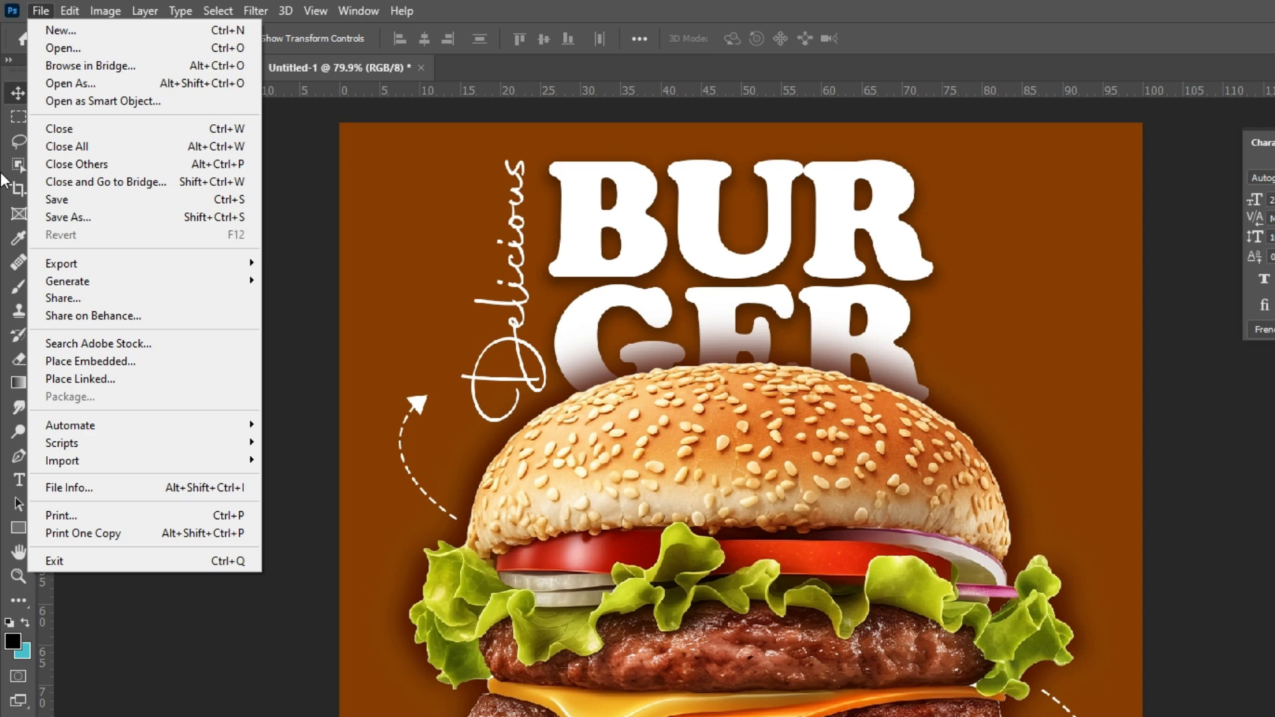
{"action": "left_click", "coordinate": [133, 360]}
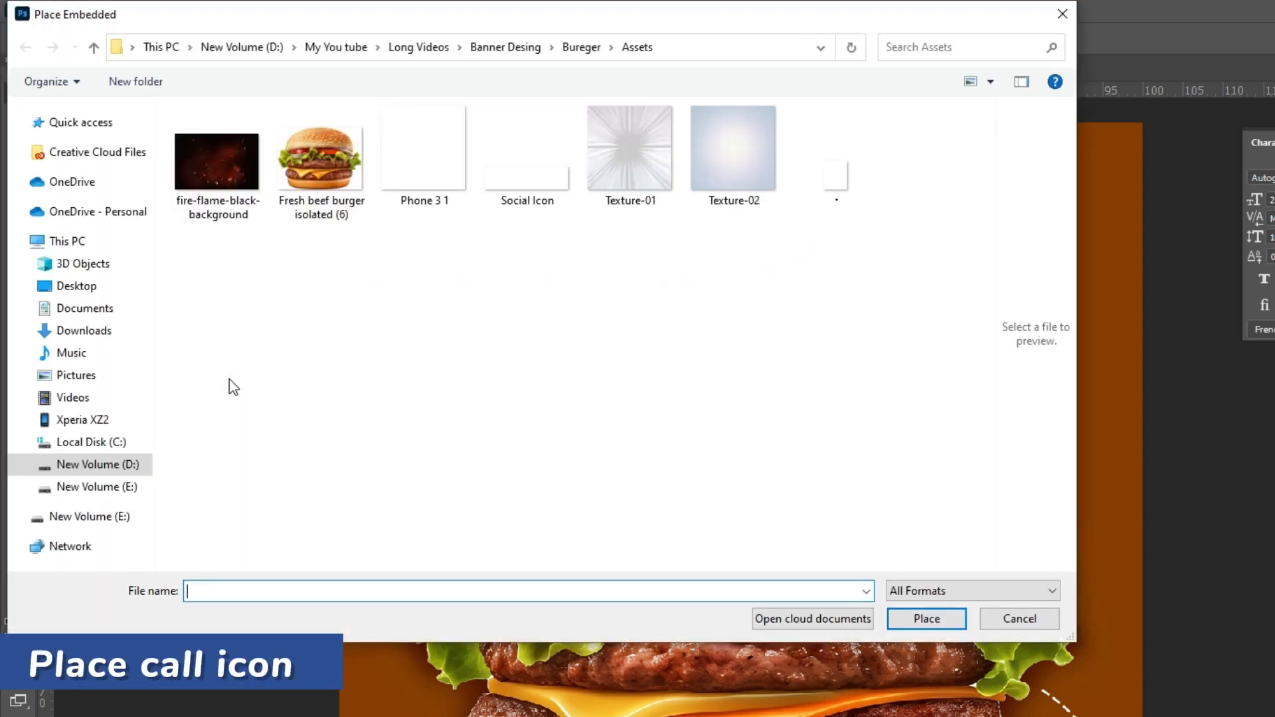
{"action": "left_click", "coordinate": [425, 164]}
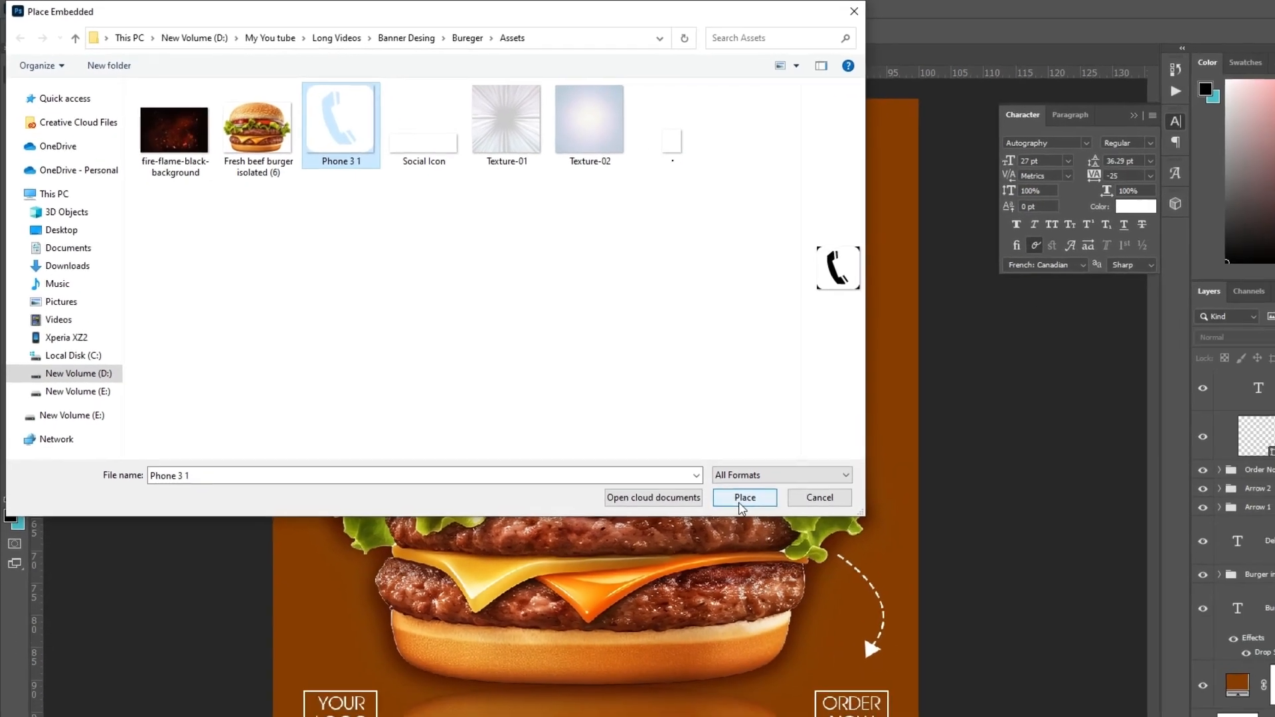
{"action": "left_click", "coordinate": [926, 618]}
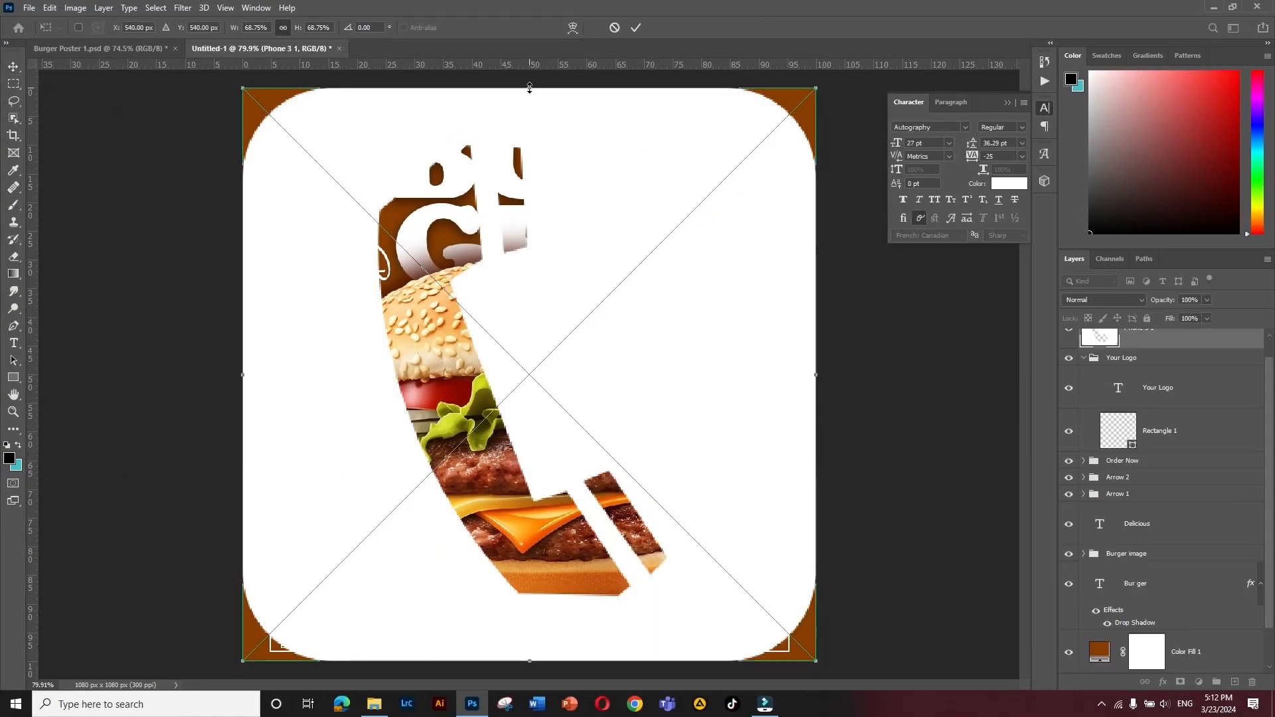
- Scale the phone icon down to about 2.23% and move it to the right of the "YOUR LOGO" frame
{"action": "left_click_drag", "start_coordinate": [533, 88], "coordinate": [520, 640]}
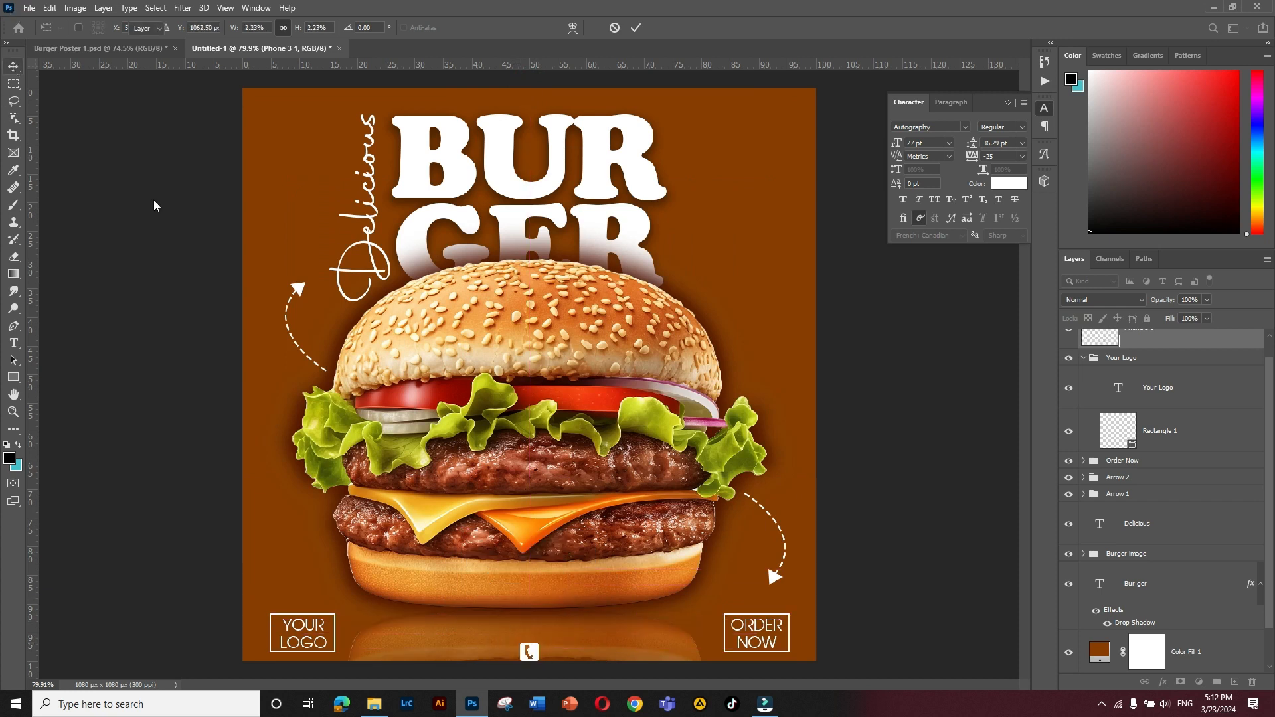
{"action": "key", "text": "Return"}
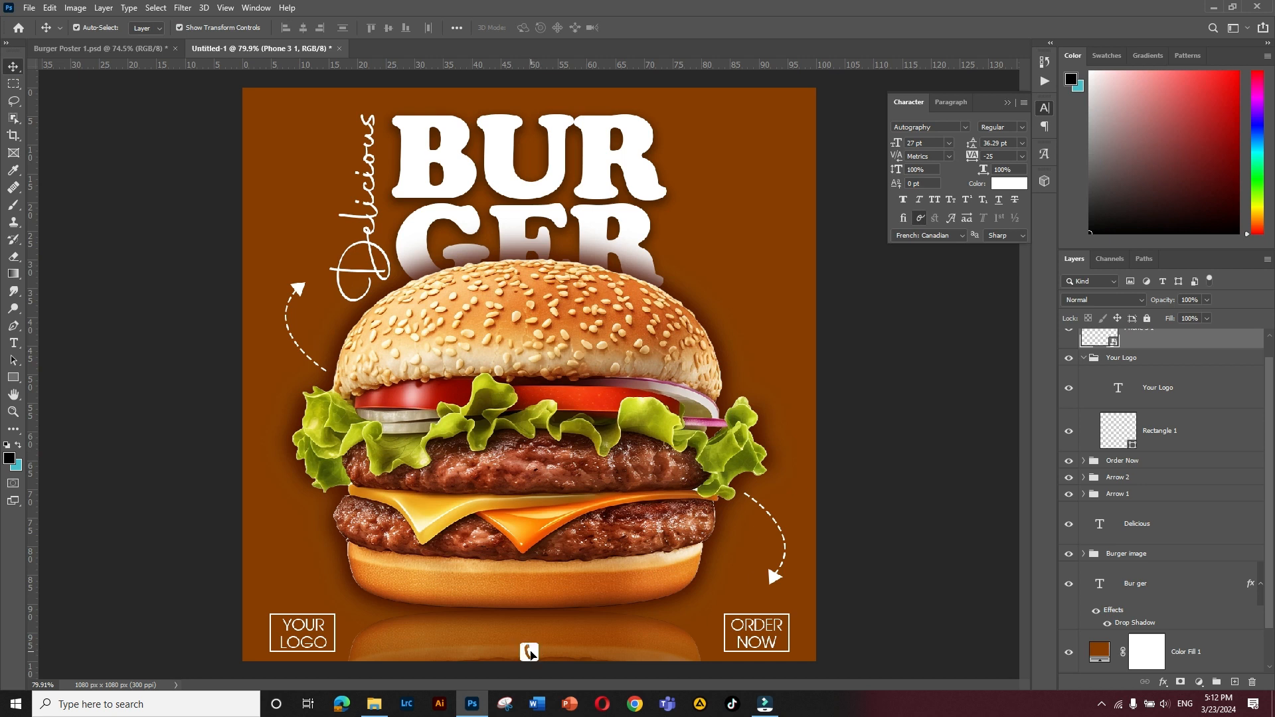
{"action": "left_click_drag", "start_coordinate": [531, 654], "coordinate": [435, 648]}
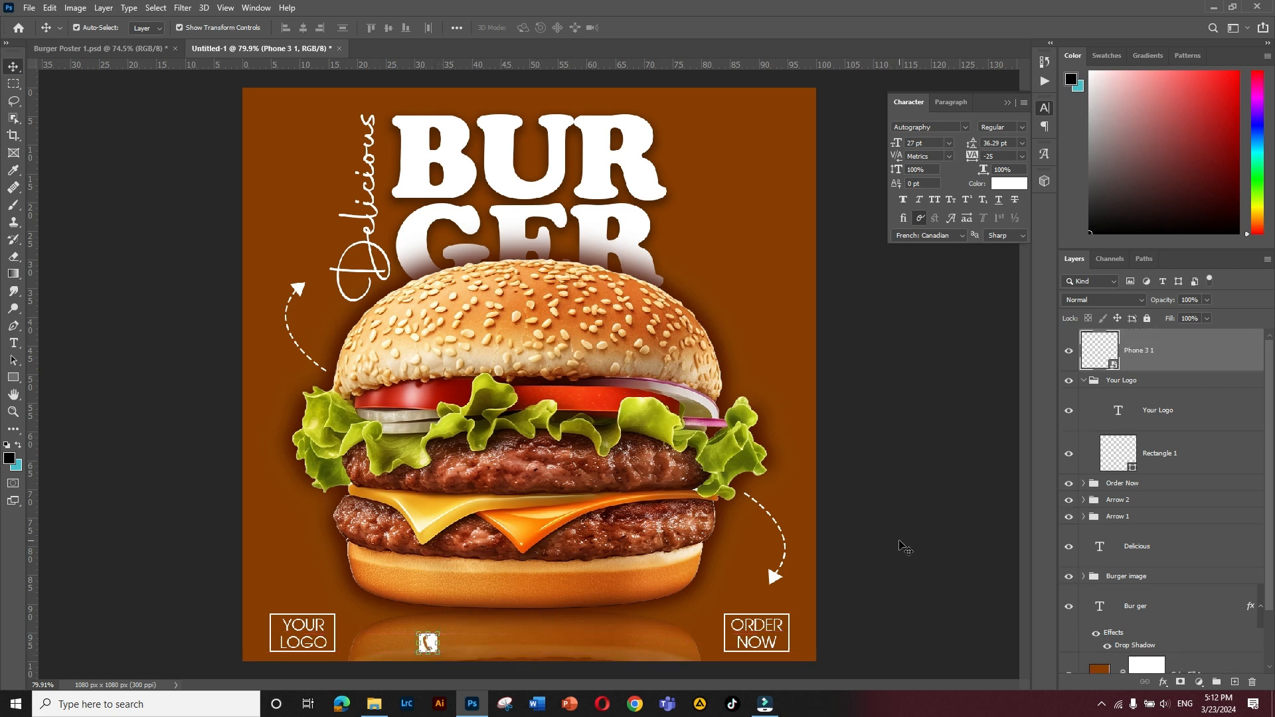
- Start a new text layer just right of the phone icon in the Ebrima font
{"action": "left_click", "coordinate": [898, 542]}
{"action": "left_click", "coordinate": [13, 343]}
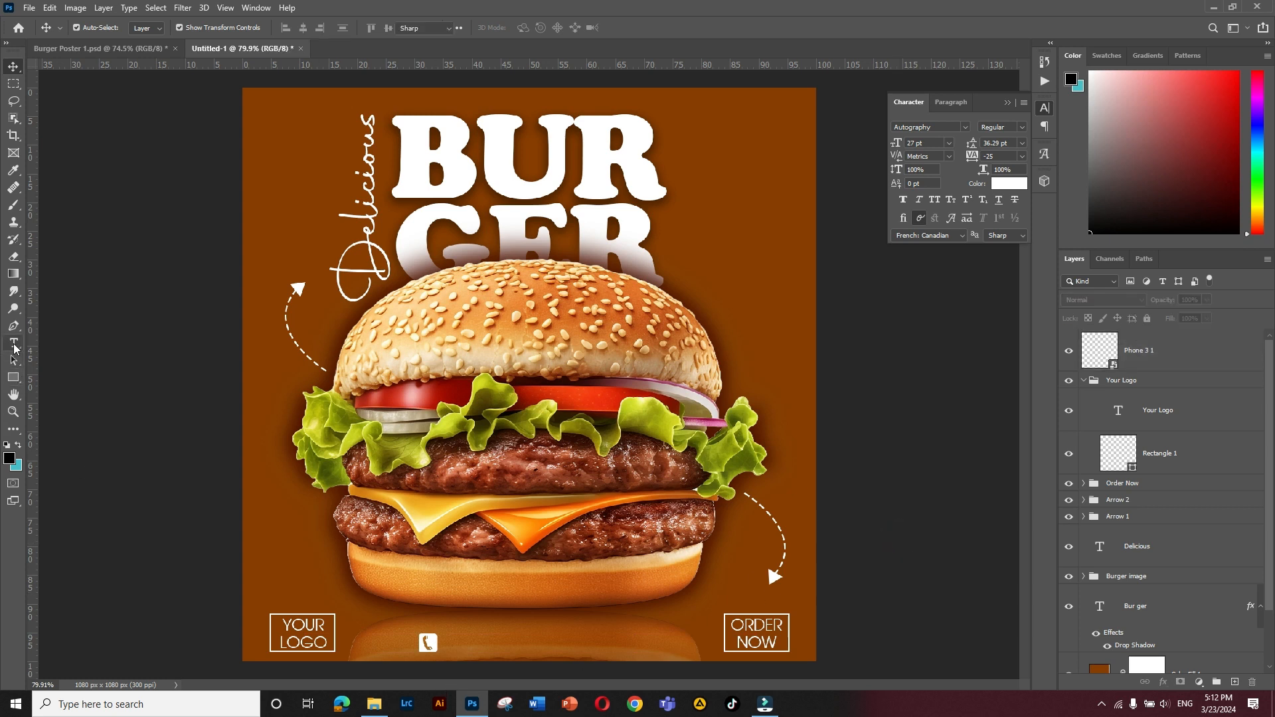
{"action": "left_click", "coordinate": [465, 644]}
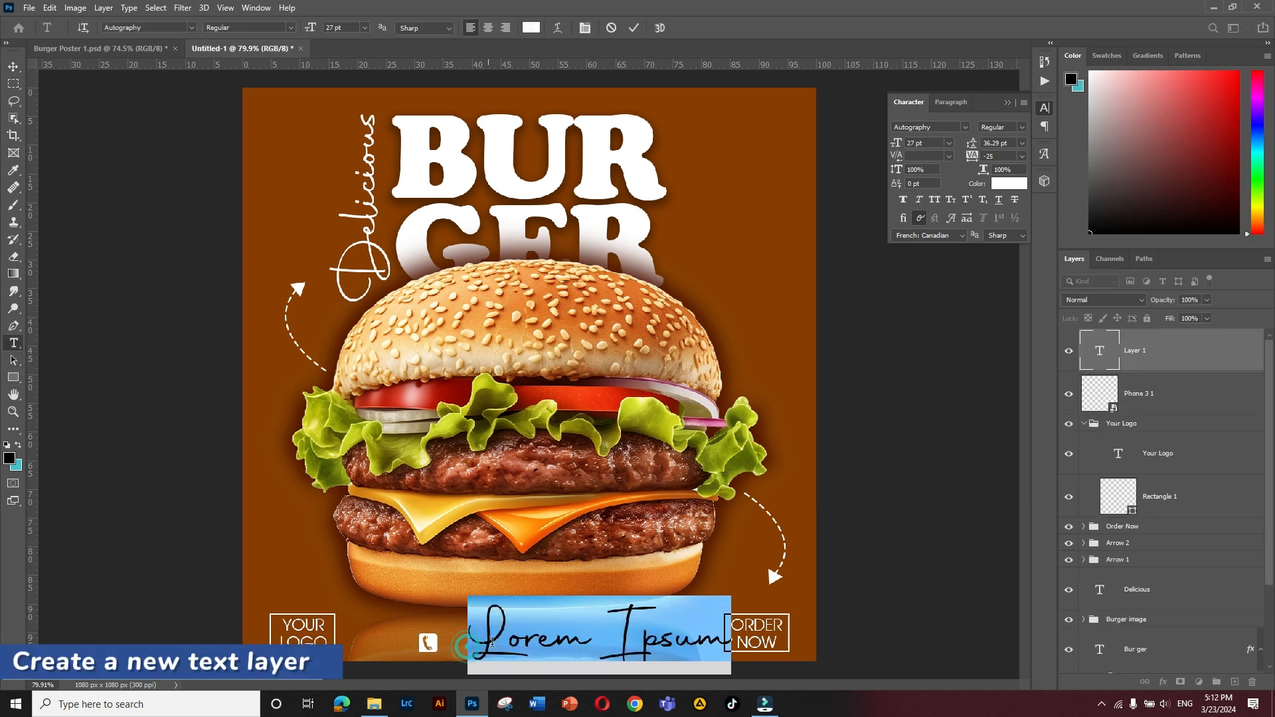
{"action": "left_click", "coordinate": [191, 28]}
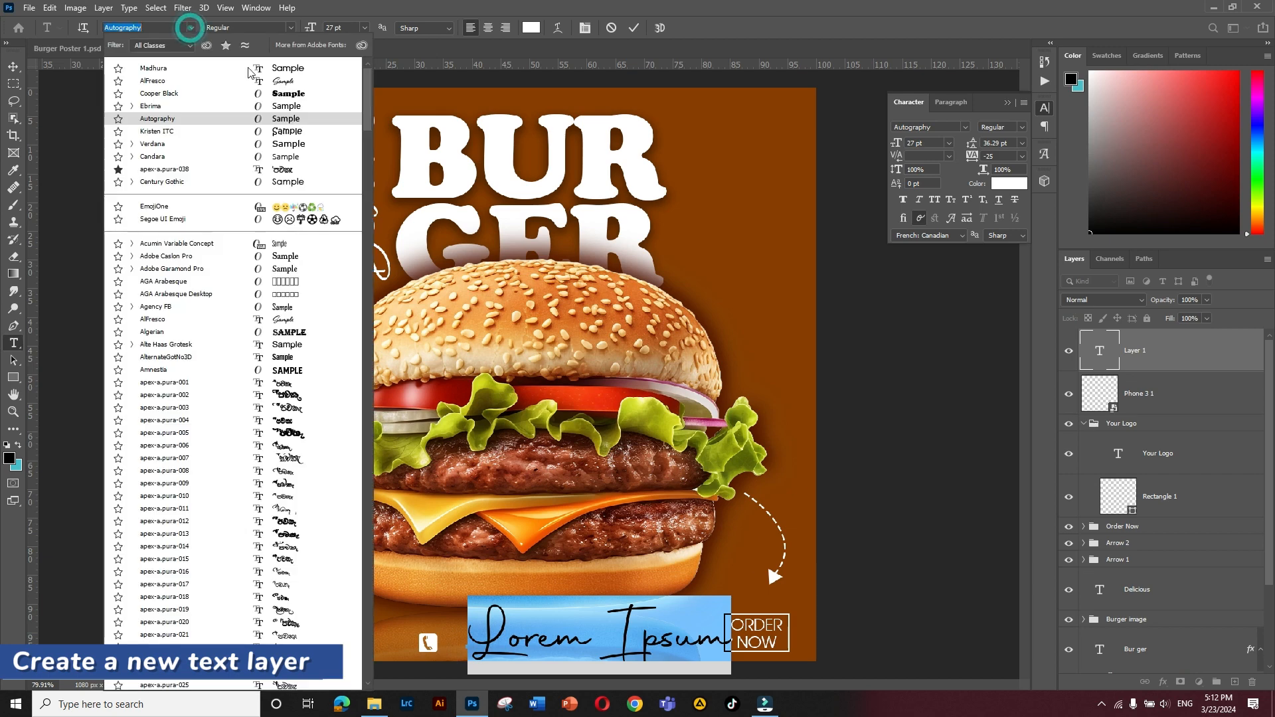
{"action": "left_click", "coordinate": [282, 106]}
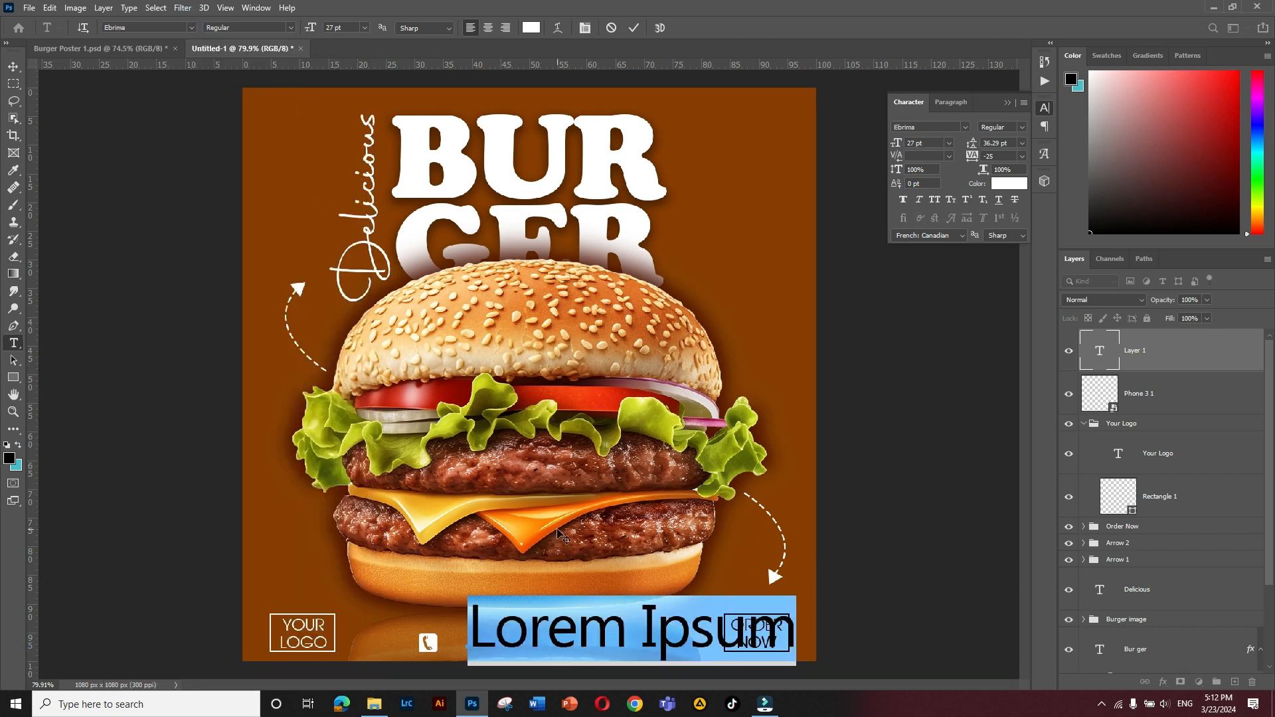
- Enter the contact phone number beside the phone icon and set its text size to 11 pt
{"action": "type", "text": "0"}
{"action": "key", "text": "BackSpace"}
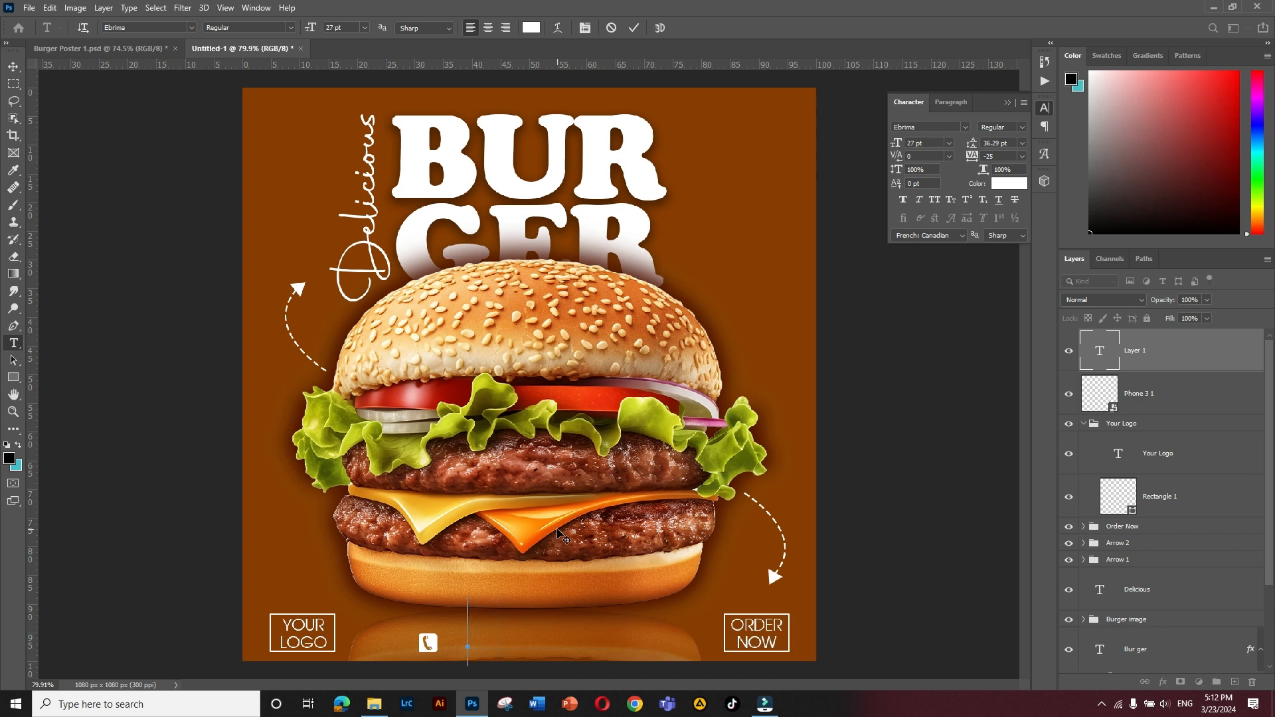
{"action": "type", "text": "+0"}
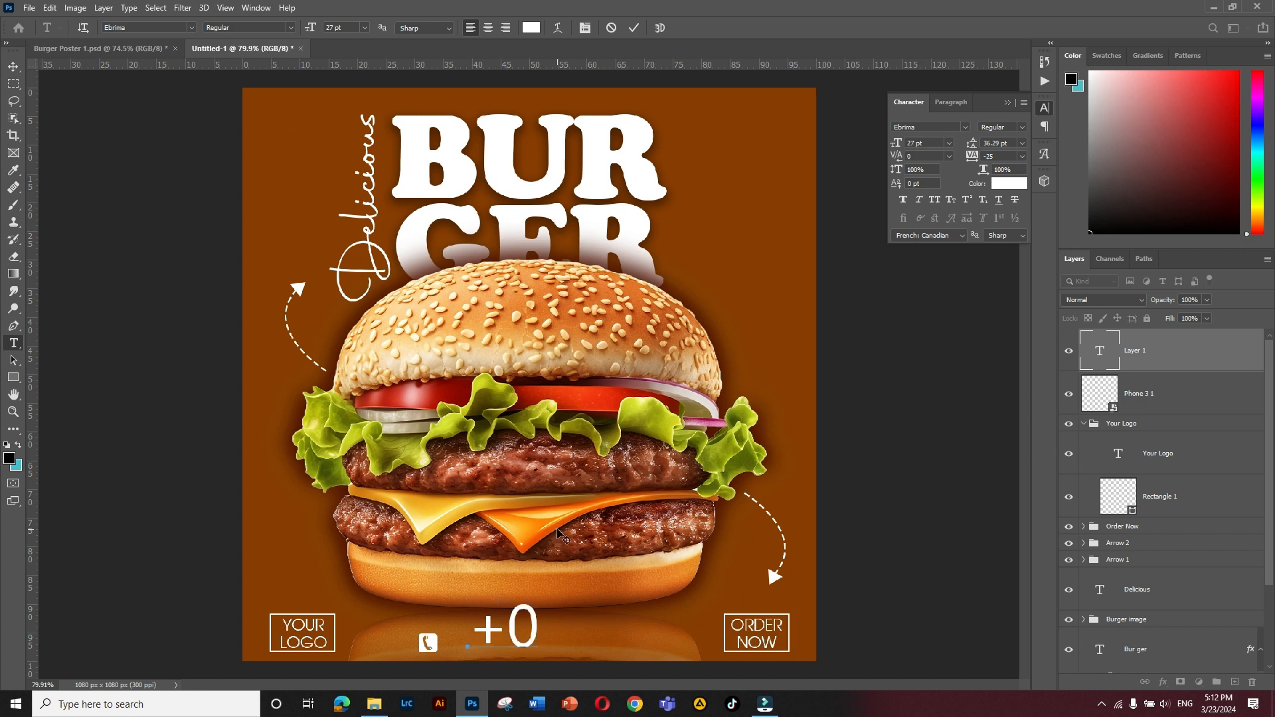
{"action": "key", "text": "BackSpace"}
{"action": "type", "text": "11"}
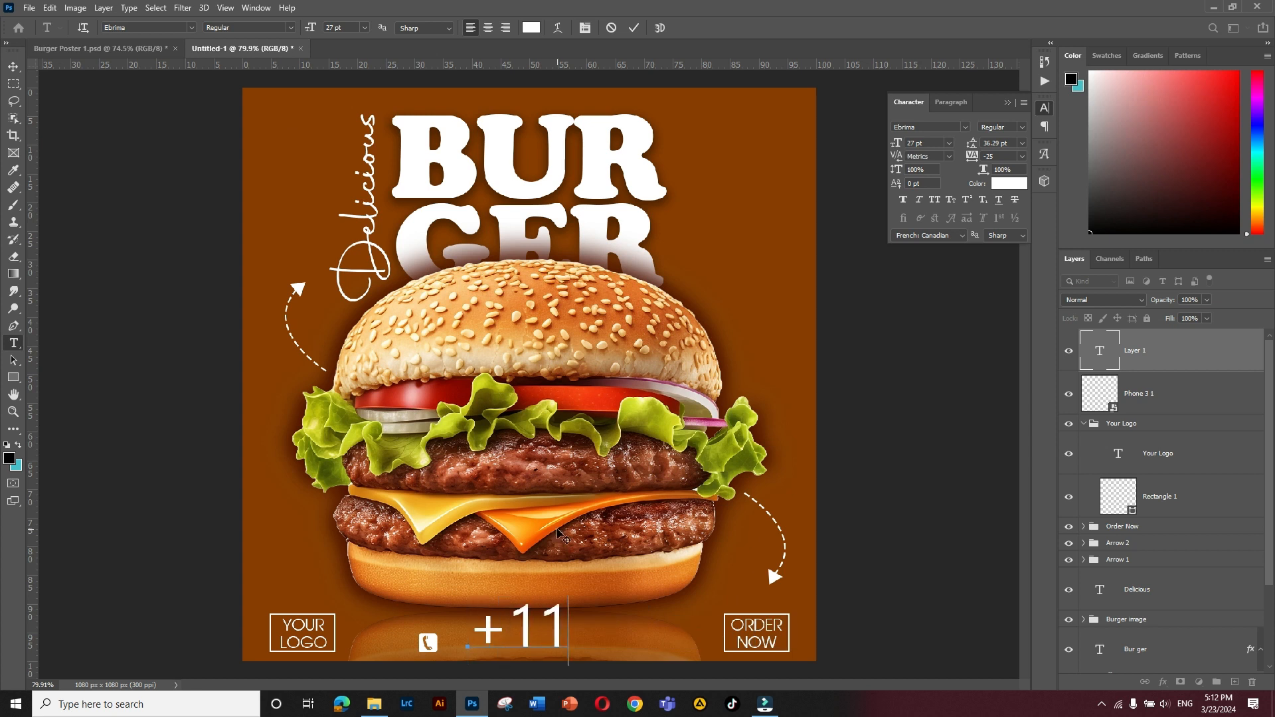
{"action": "type", "text": "1-111-111"}
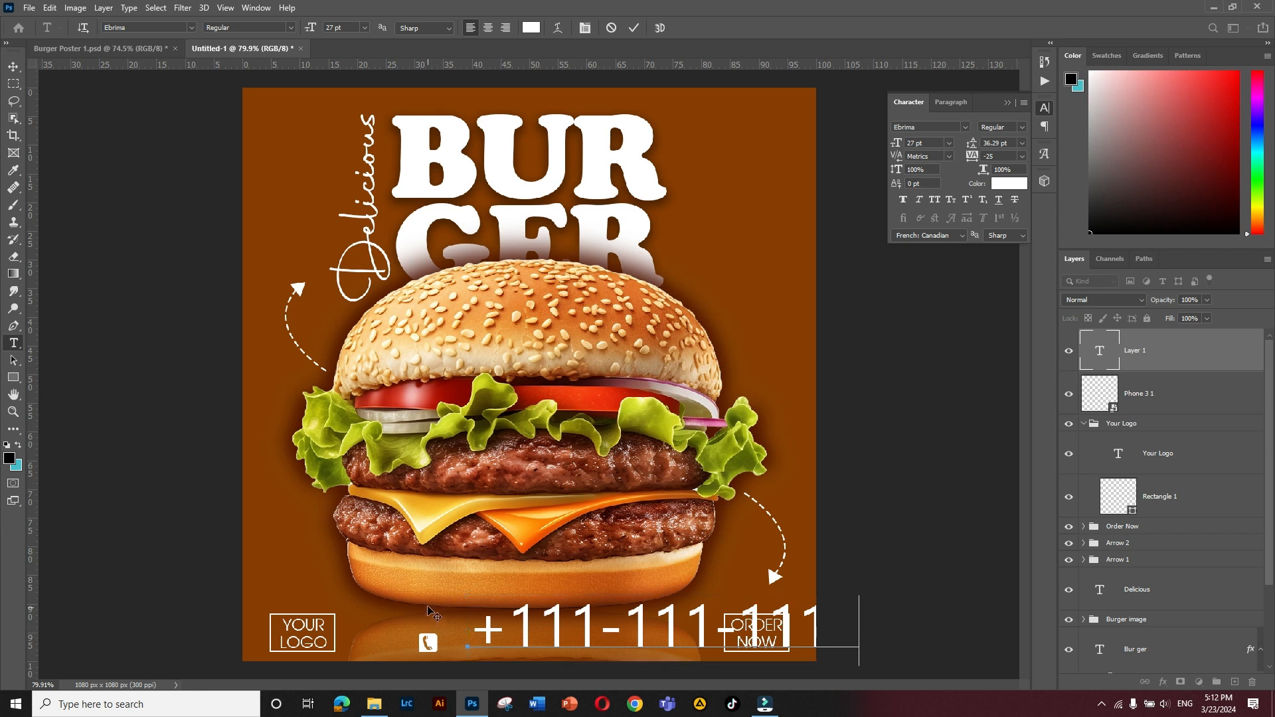
{"action": "key", "text": "ctrl+a"}
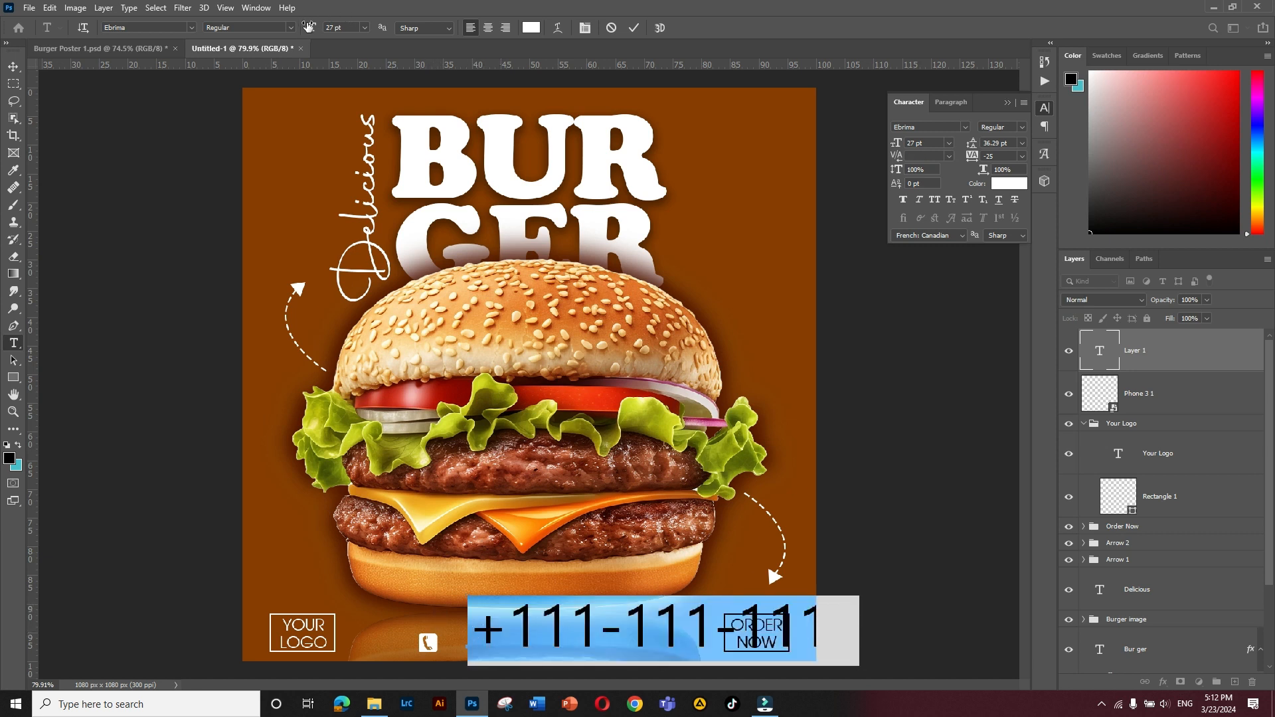
{"action": "left_click_drag", "start_coordinate": [308, 26], "coordinate": [298, 26]}
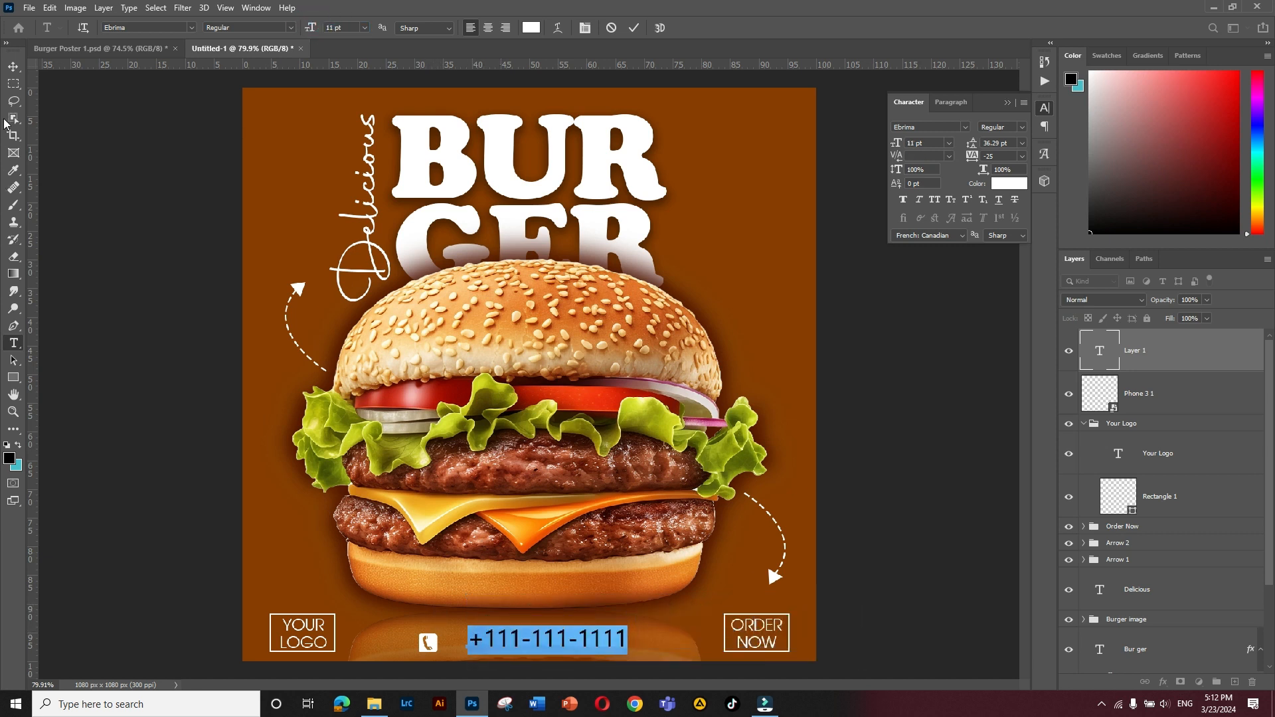
- Move the phone number text and the phone icon closer together along the poster's lower edge
{"action": "left_click", "coordinate": [14, 67]}
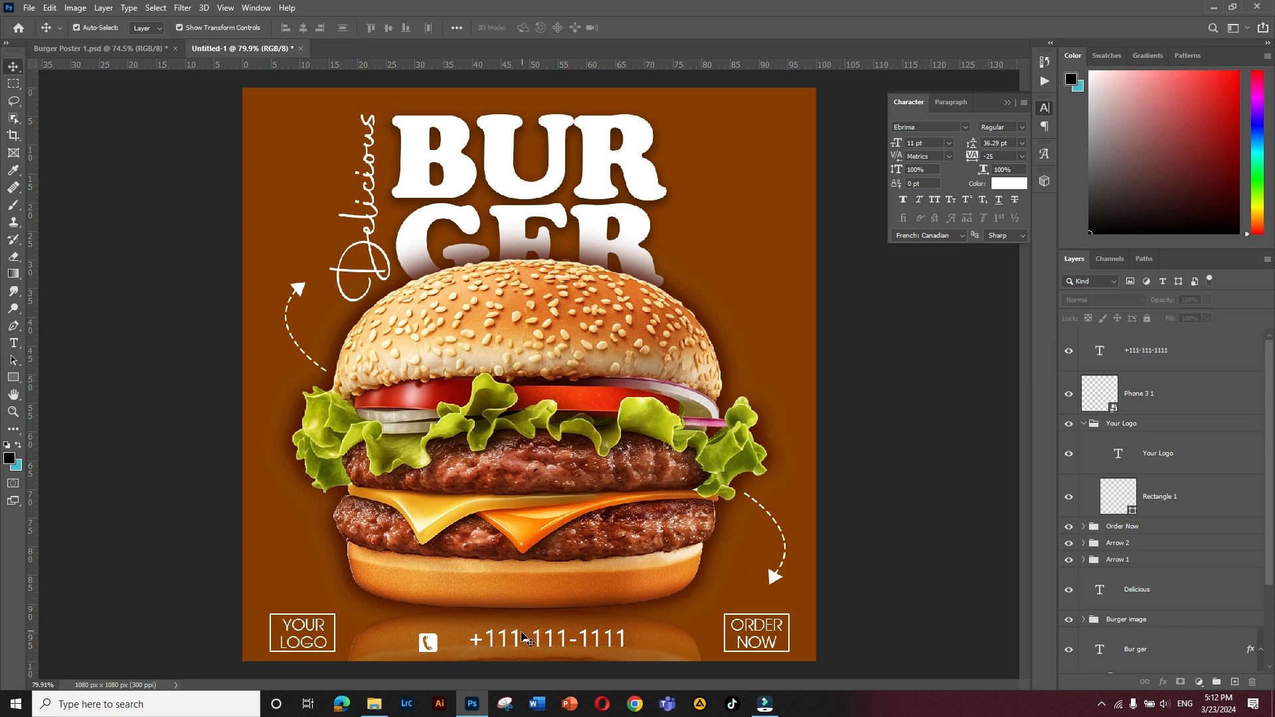
{"action": "left_click_drag", "start_coordinate": [534, 650], "coordinate": [511, 647]}
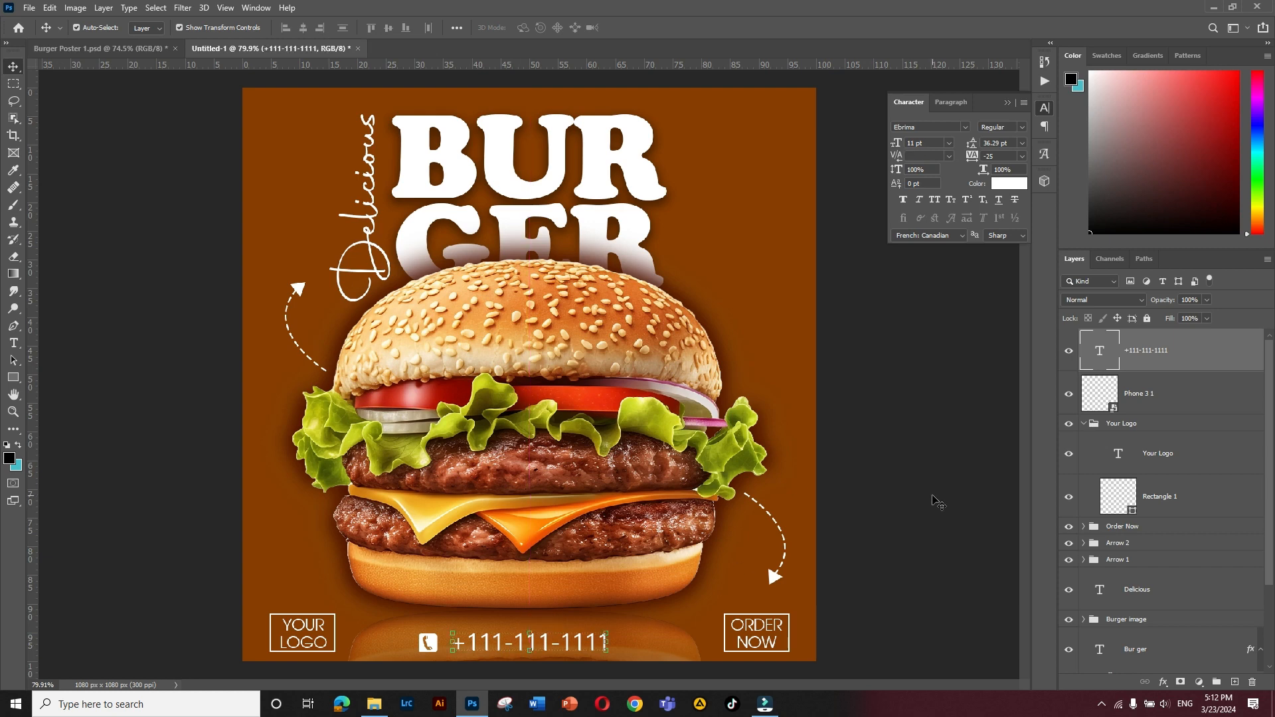
{"action": "left_click", "coordinate": [864, 510]}
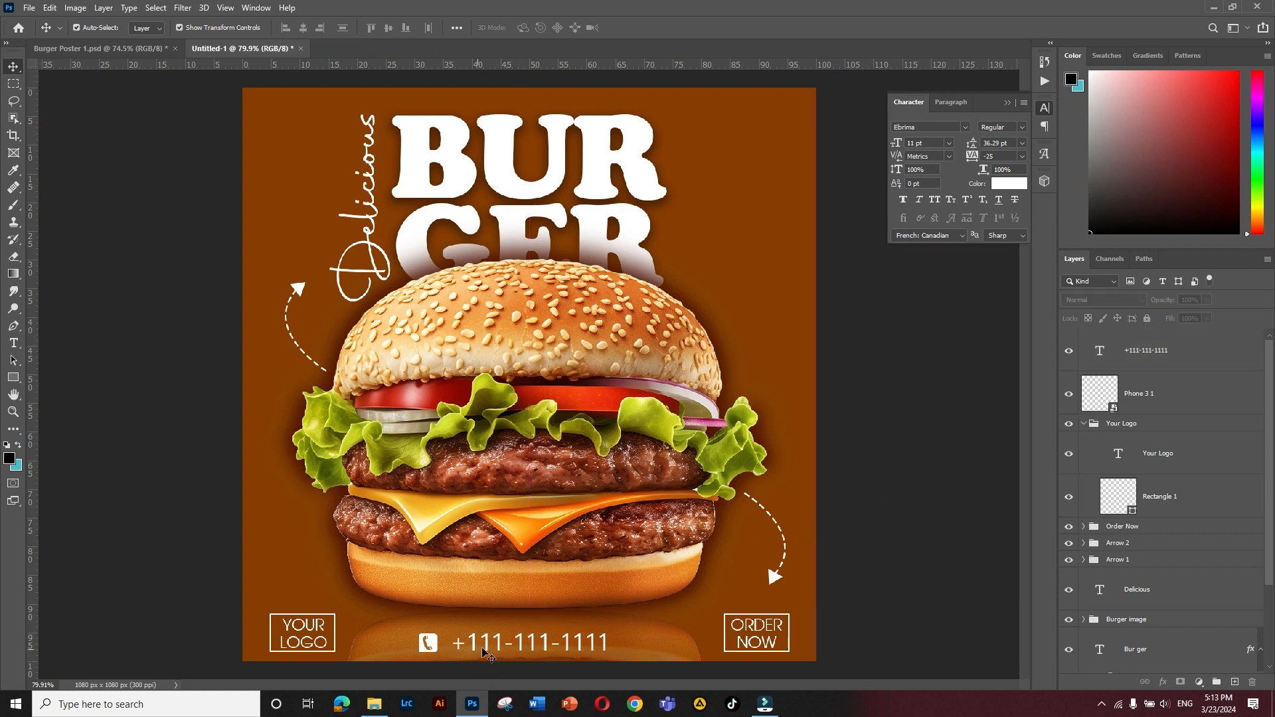
{"action": "scroll", "coordinate": [493, 646], "scroll_direction": "up", "scroll_amount": 1}
{"action": "left_click_drag", "start_coordinate": [425, 648], "coordinate": [440, 648]}
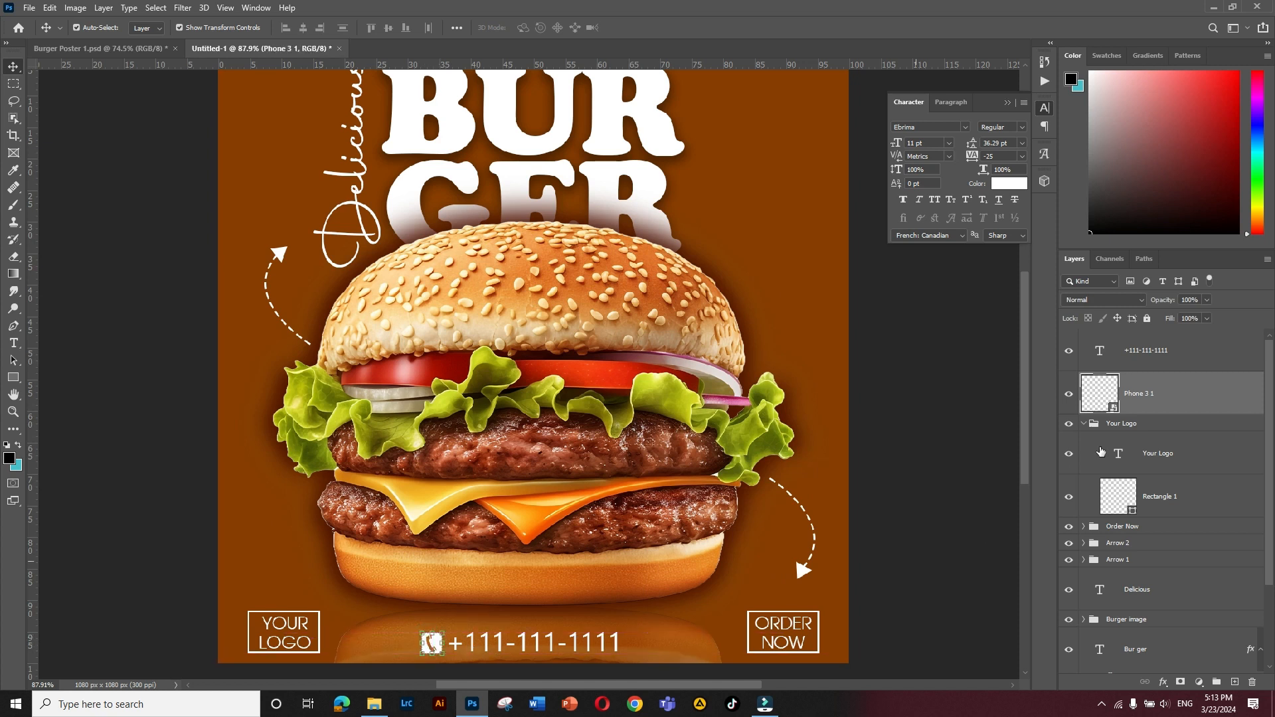
- Select the phone icon and phone number layers together, shift them slightly left and add a vertical guide at the poster's centre
{"action": "left_click", "coordinate": [1159, 350], "text": "ctrl"}
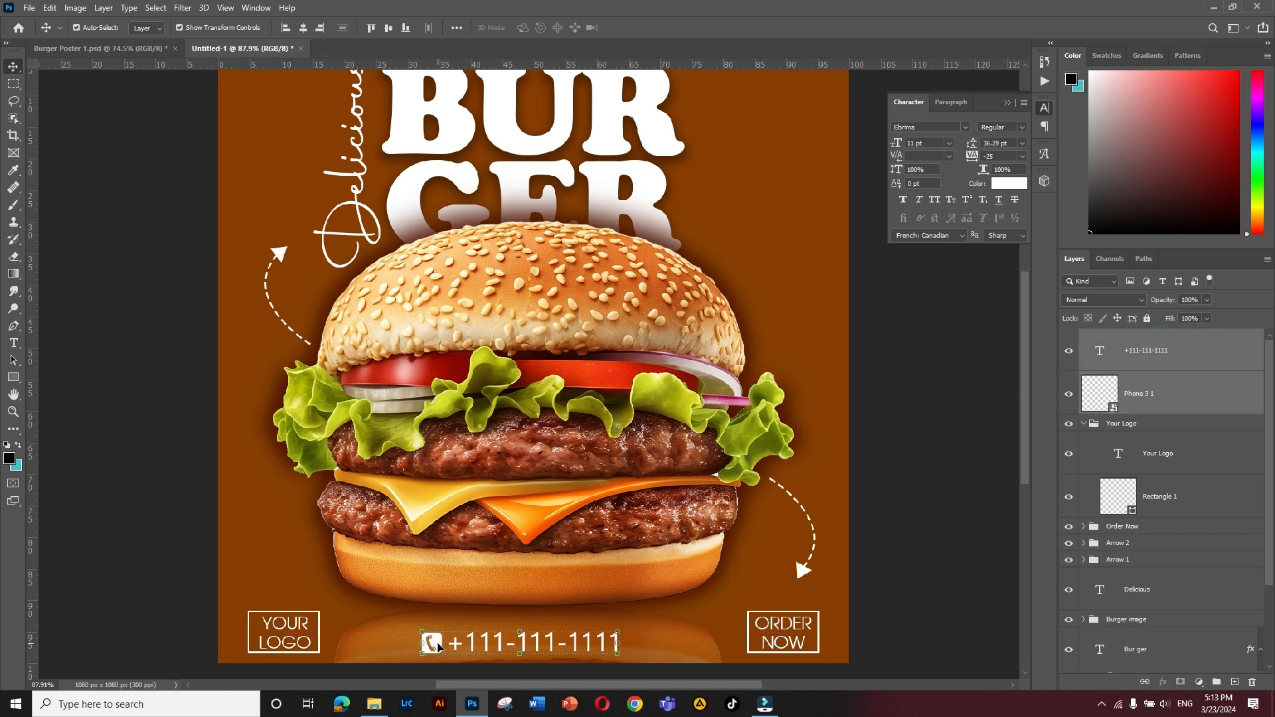
{"action": "left_click_drag", "start_coordinate": [438, 648], "coordinate": [424, 646]}
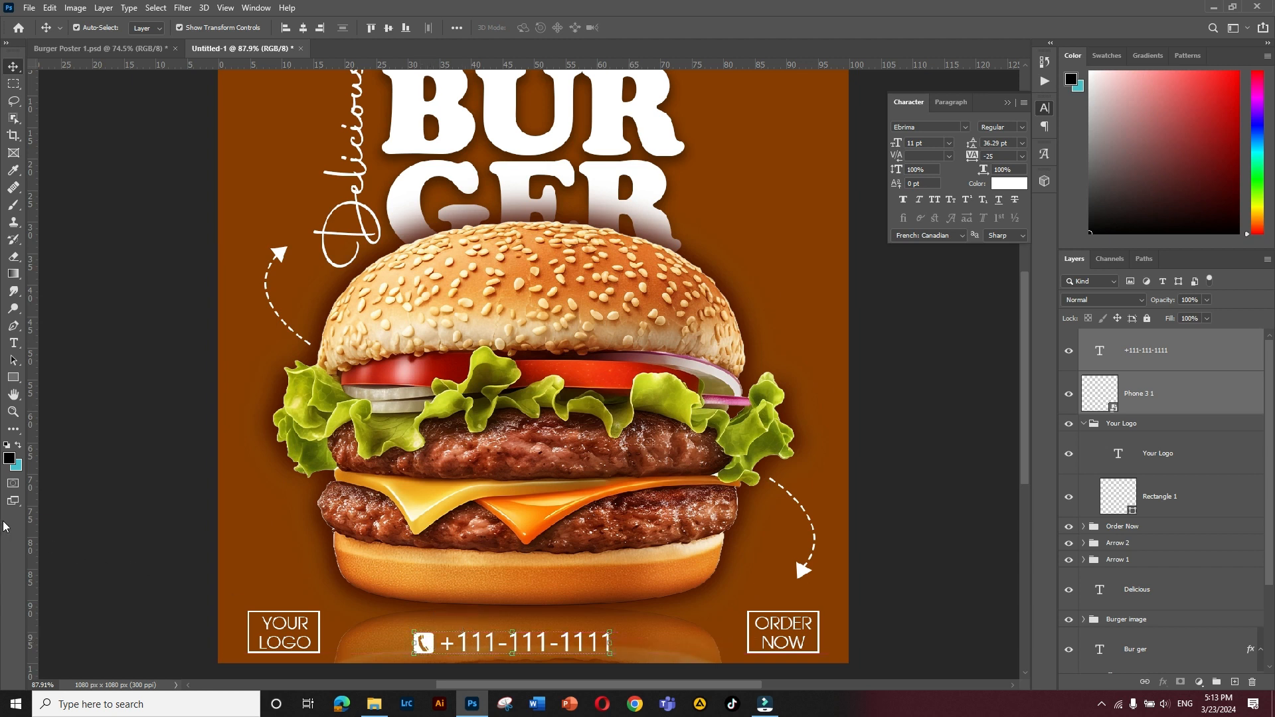
{"action": "left_click_drag", "start_coordinate": [33, 524], "coordinate": [533, 494]}
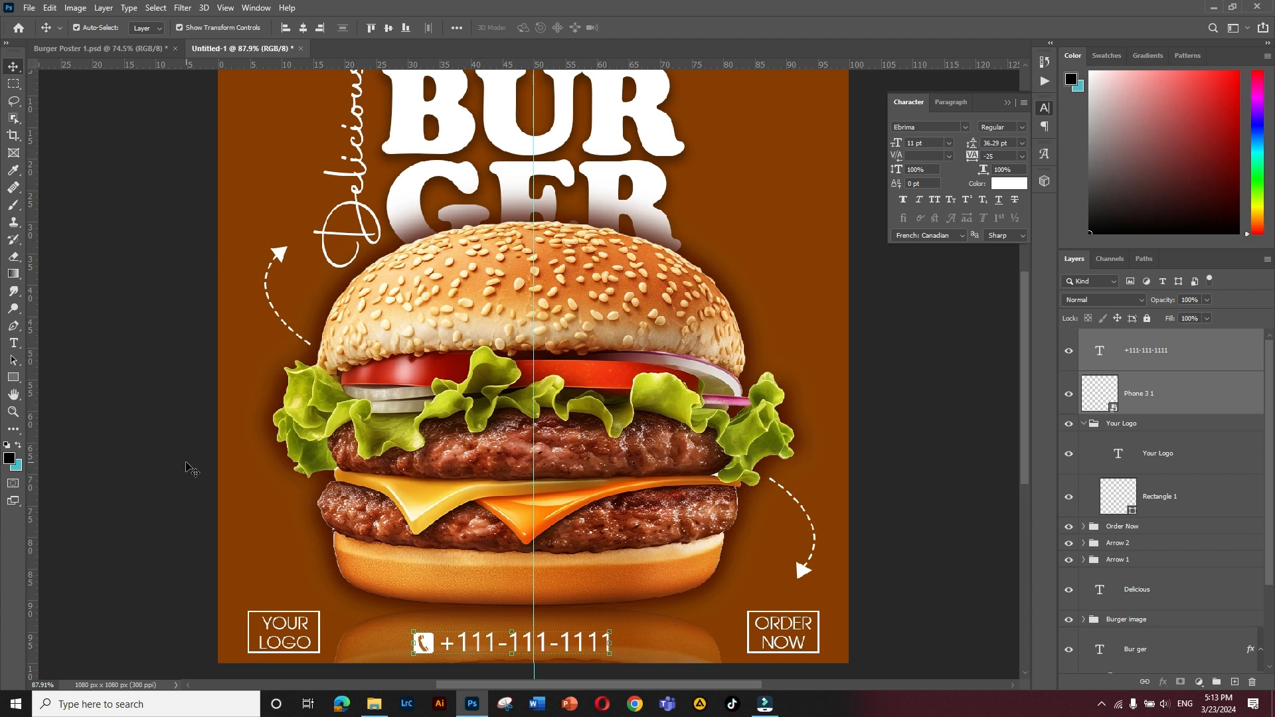
- Nudge the phone icon and number right until they are centred on the vertical guide, and remove the guide
{"action": "key", "text": "Right"}
{"action": "key", "text": "Right"}
{"action": "key", "text": "Right"}
{"action": "key", "text": "Right"}
{"action": "key", "text": "Right"}
{"action": "key", "text": "Right"}
{"action": "key", "text": "Right"}
{"action": "key", "text": "Right"}
{"action": "key", "text": "Right"}
{"action": "key", "text": "Right"}
{"action": "key", "text": "Right"}
{"action": "key", "text": "Right"}
{"action": "key", "text": "Right"}
{"action": "key", "text": "Right"}
{"action": "key", "text": "Right"}
{"action": "key", "text": "Right"}
{"action": "key", "text": "Right"}
{"action": "key", "text": "Right"}
{"action": "key", "text": "Right"}
{"action": "key", "text": "Right"}
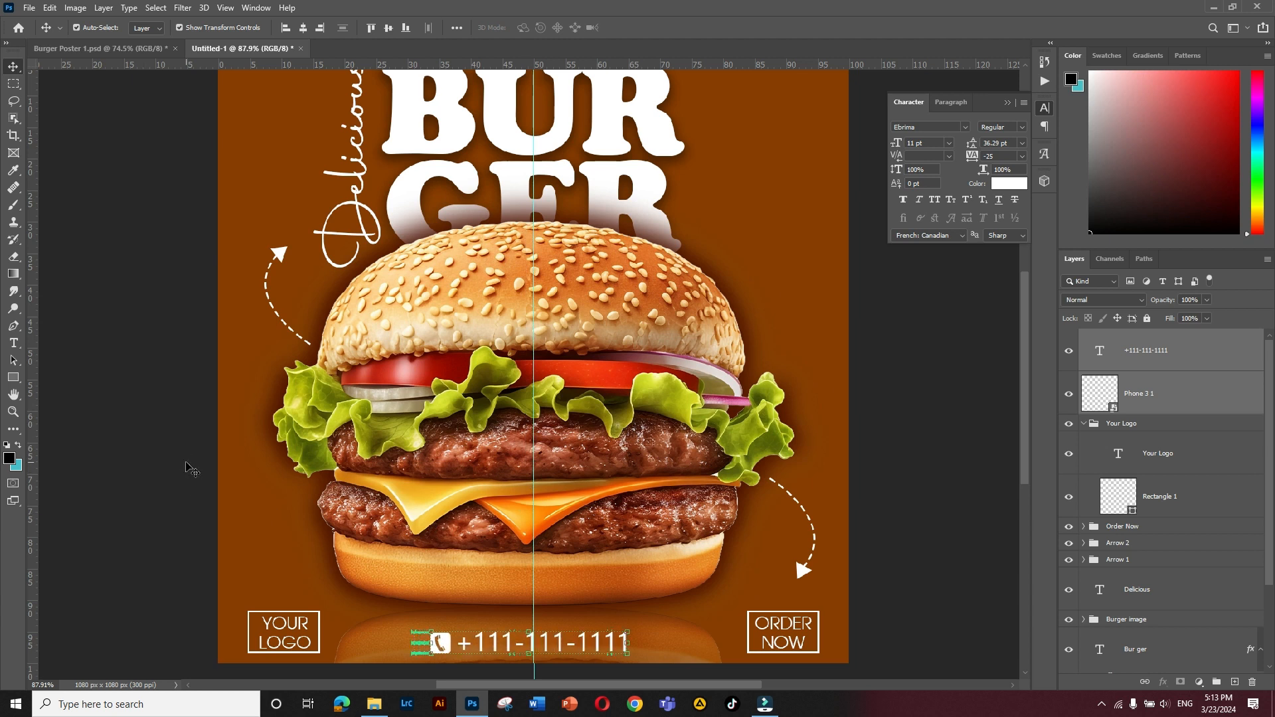
{"action": "key", "text": "Right"}
{"action": "key", "text": "Right"}
{"action": "key", "text": "Right"}
{"action": "key", "text": "Right"}
{"action": "key", "text": "Right"}
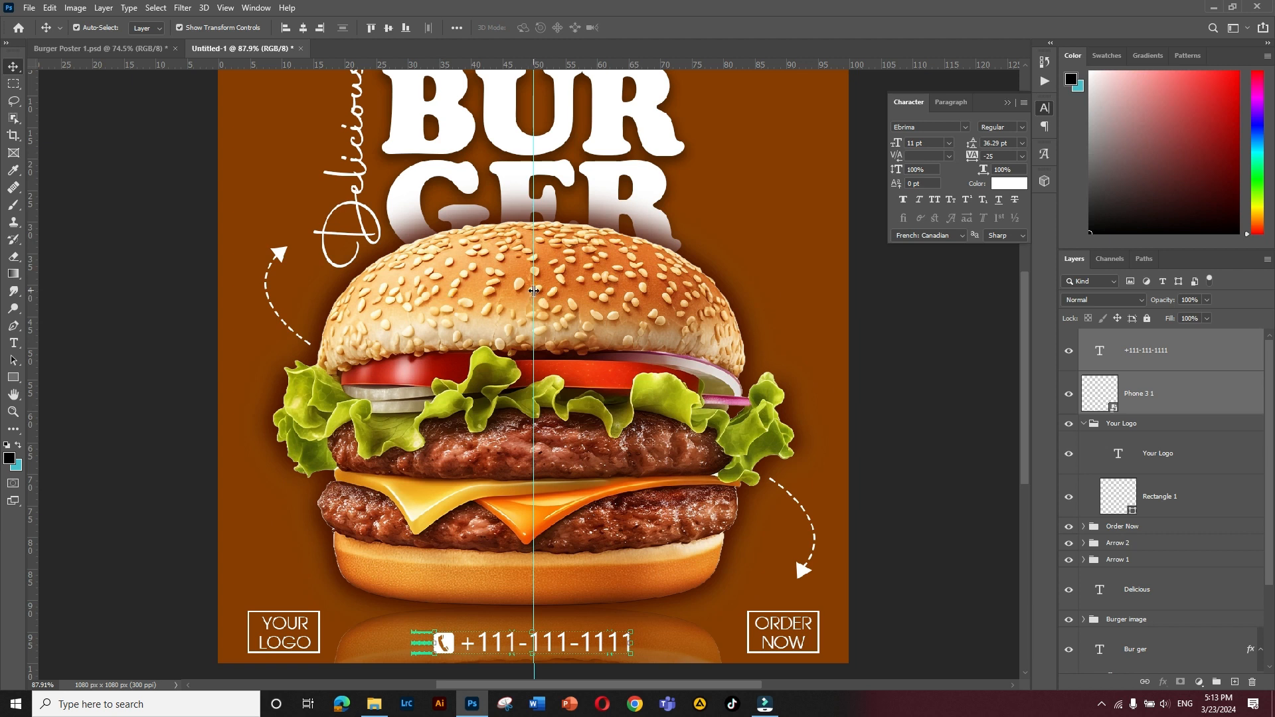
{"action": "left_click_drag", "start_coordinate": [534, 290], "coordinate": [27, 82]}
{"action": "left_click", "coordinate": [97, 174]}
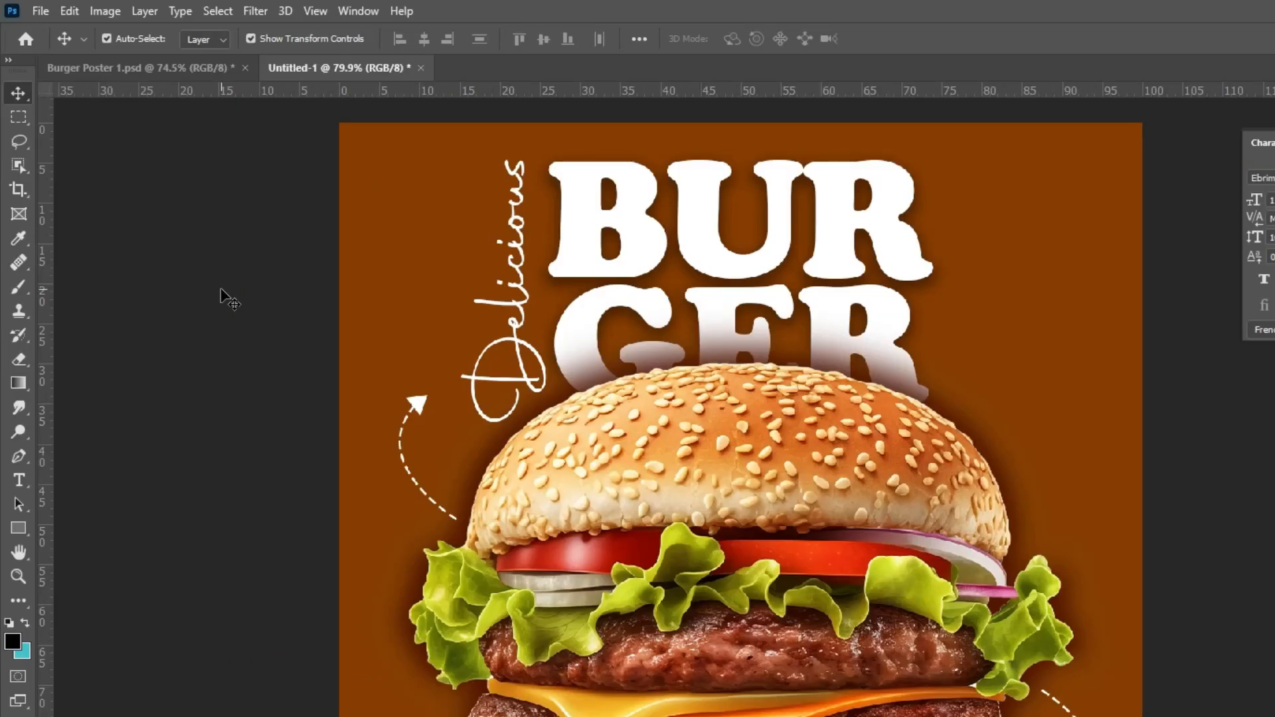
- Place the "Social Icon" image as an embedded file, scaled to about 31.69% in the poster's upper right corner
{"action": "left_click", "coordinate": [29, 7]}
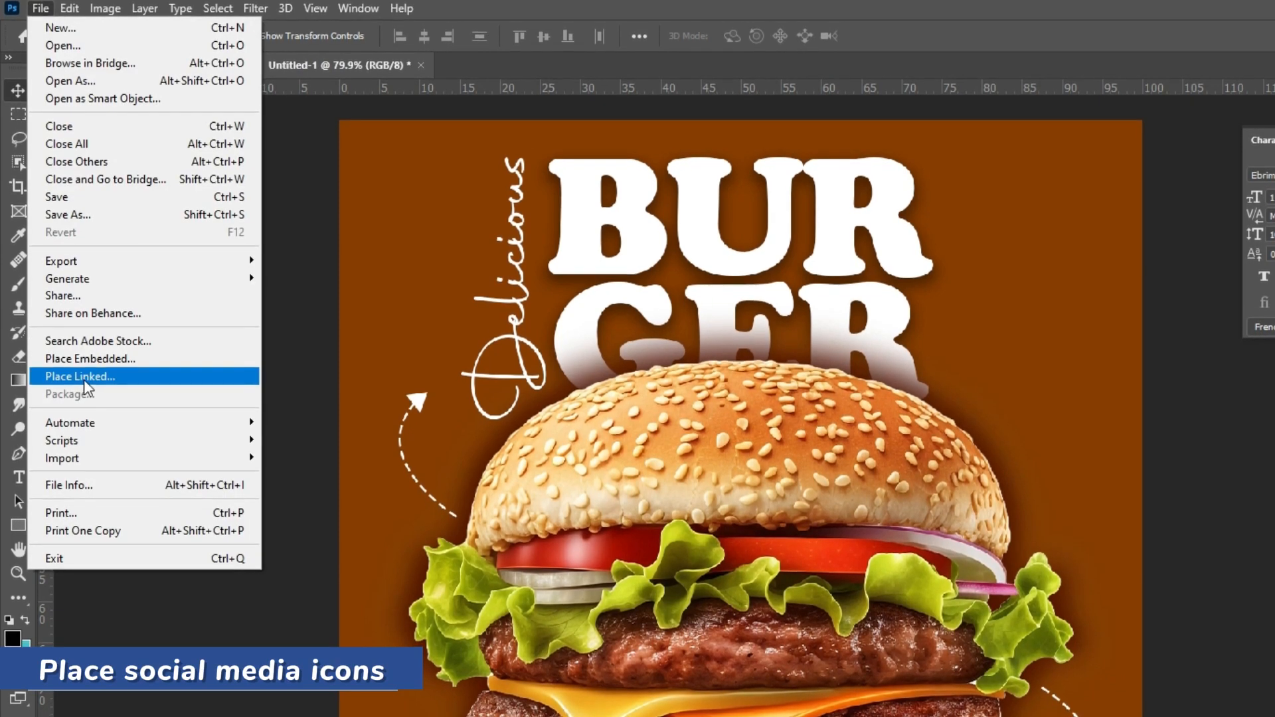
{"action": "left_click", "coordinate": [94, 359]}
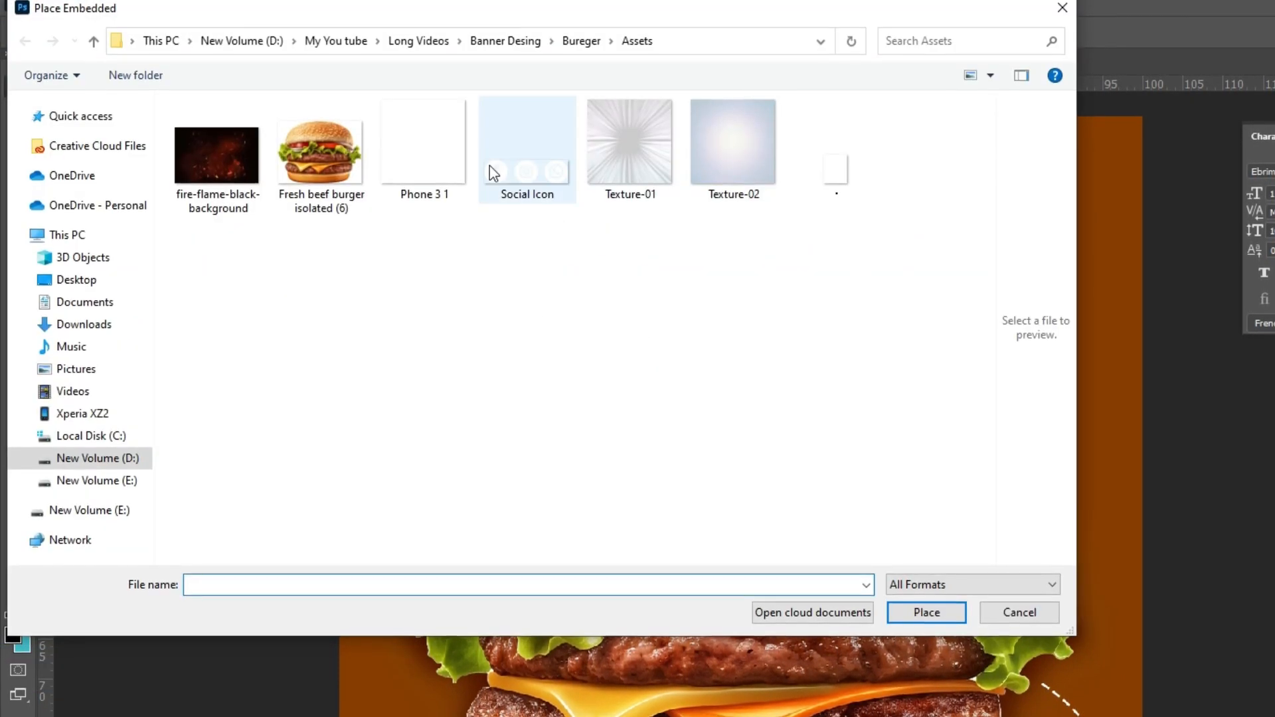
{"action": "left_click", "coordinate": [516, 169]}
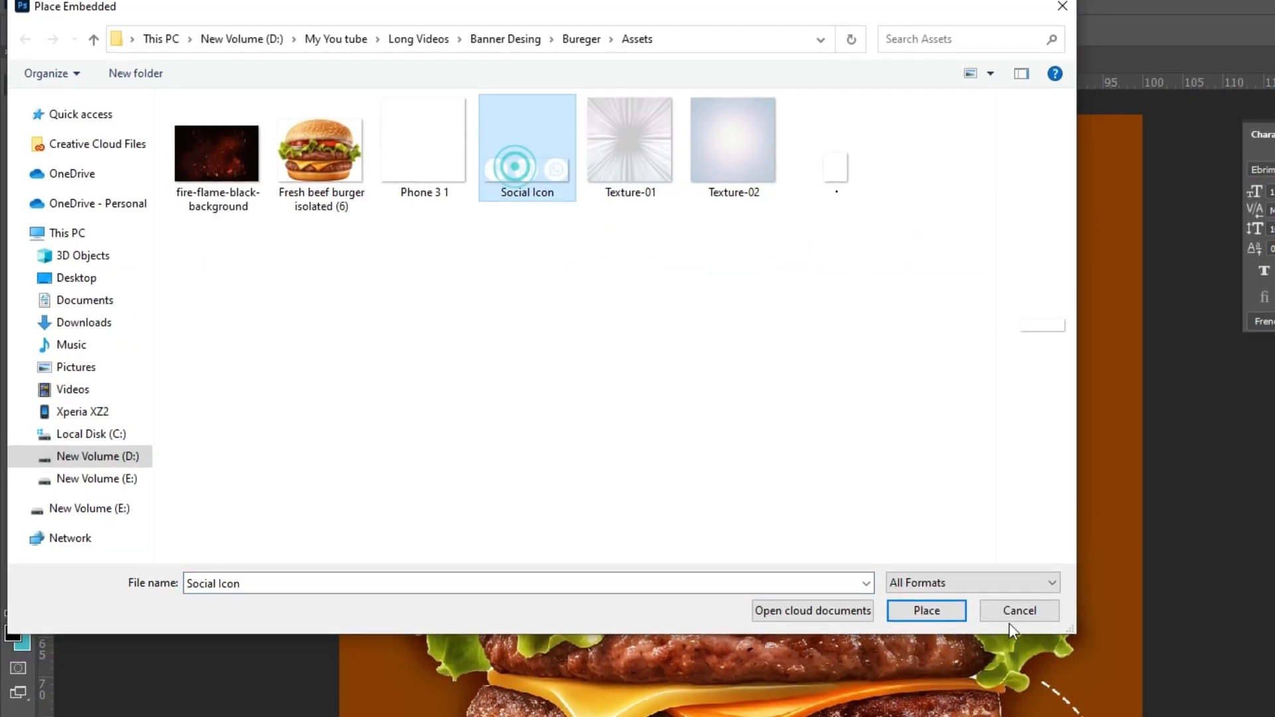
{"action": "left_click", "coordinate": [927, 610]}
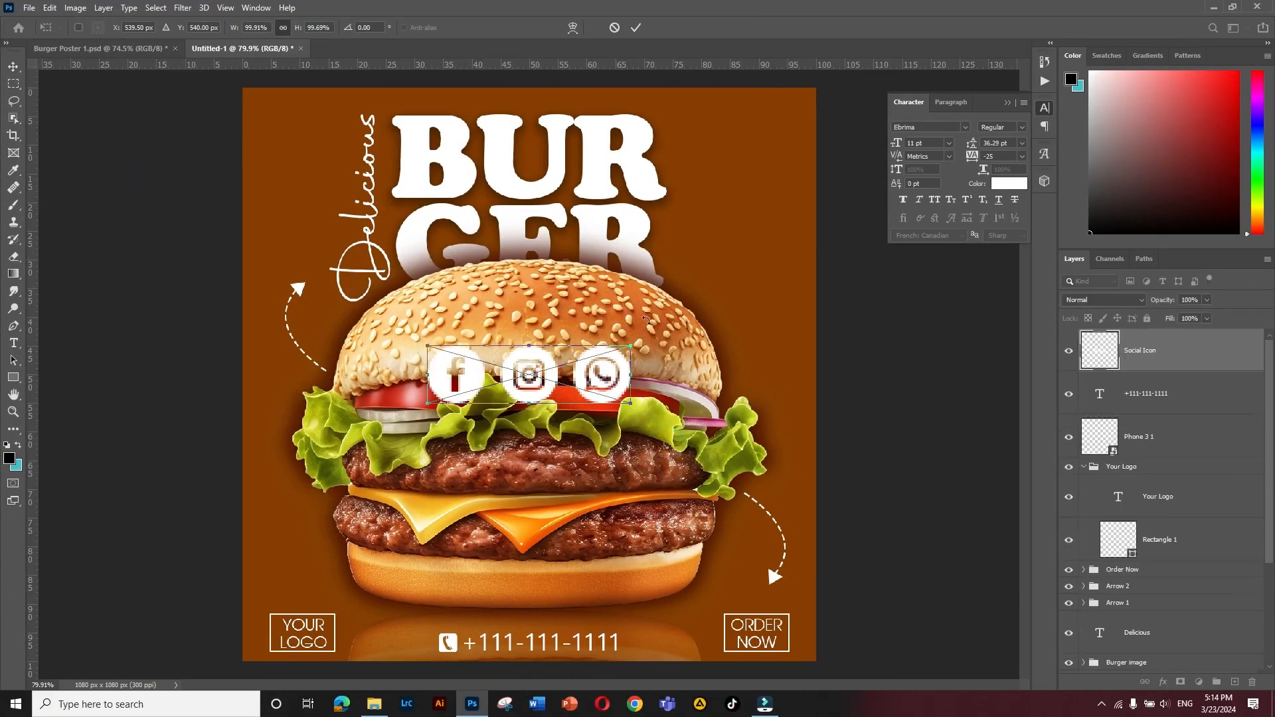
{"action": "left_click_drag", "start_coordinate": [530, 409], "coordinate": [765, 111]}
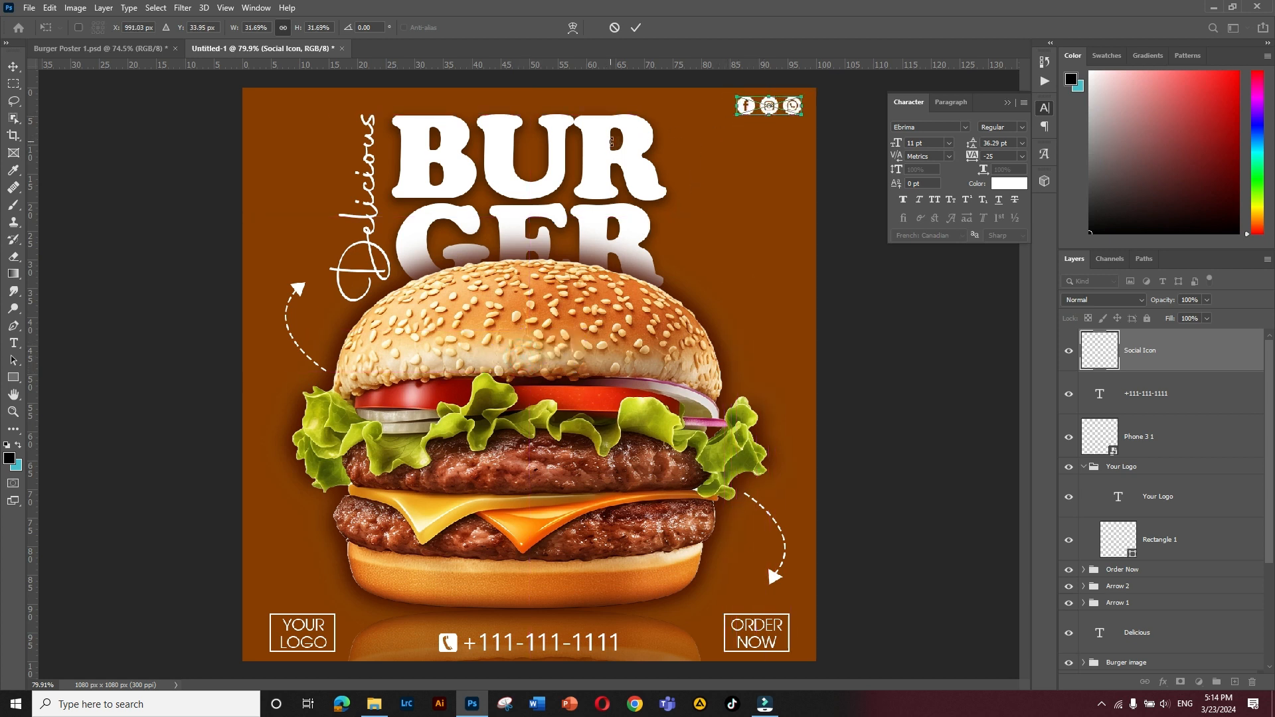
{"action": "left_click", "coordinate": [13, 69]}
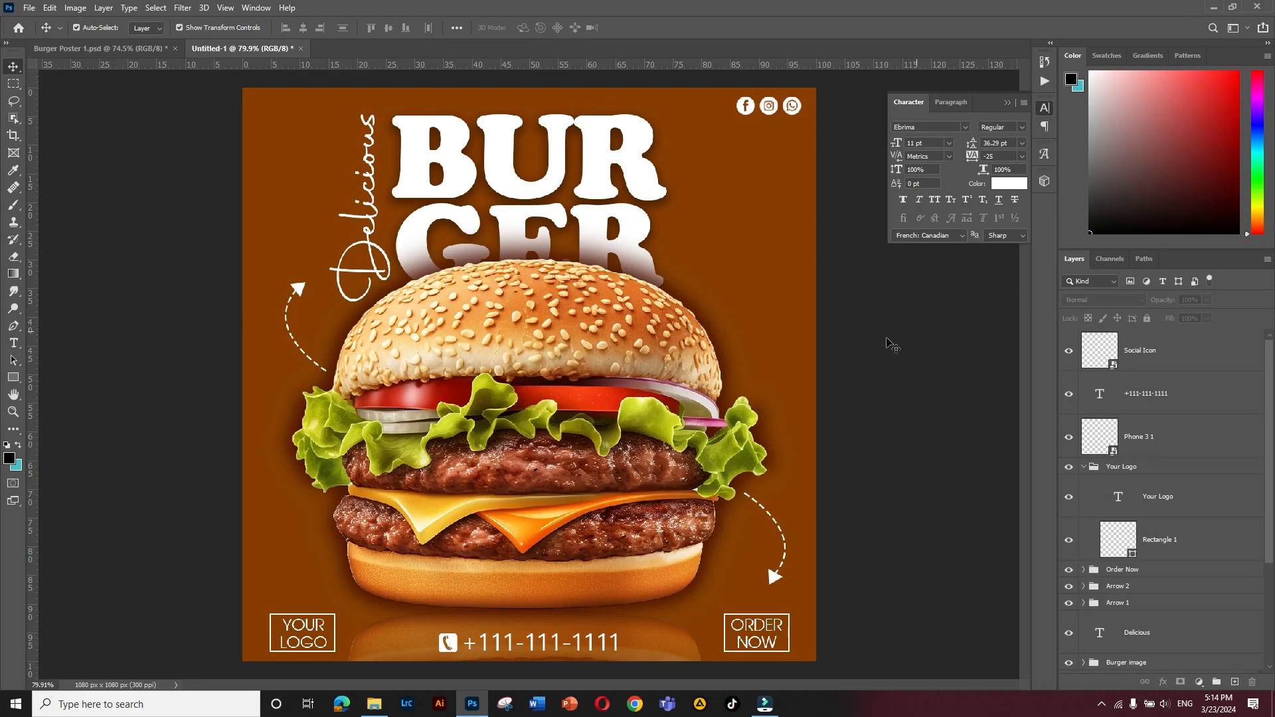
- Group the phone number and "Phone 3 1" layers and name the group "Contact"
{"action": "left_click", "coordinate": [1156, 357]}
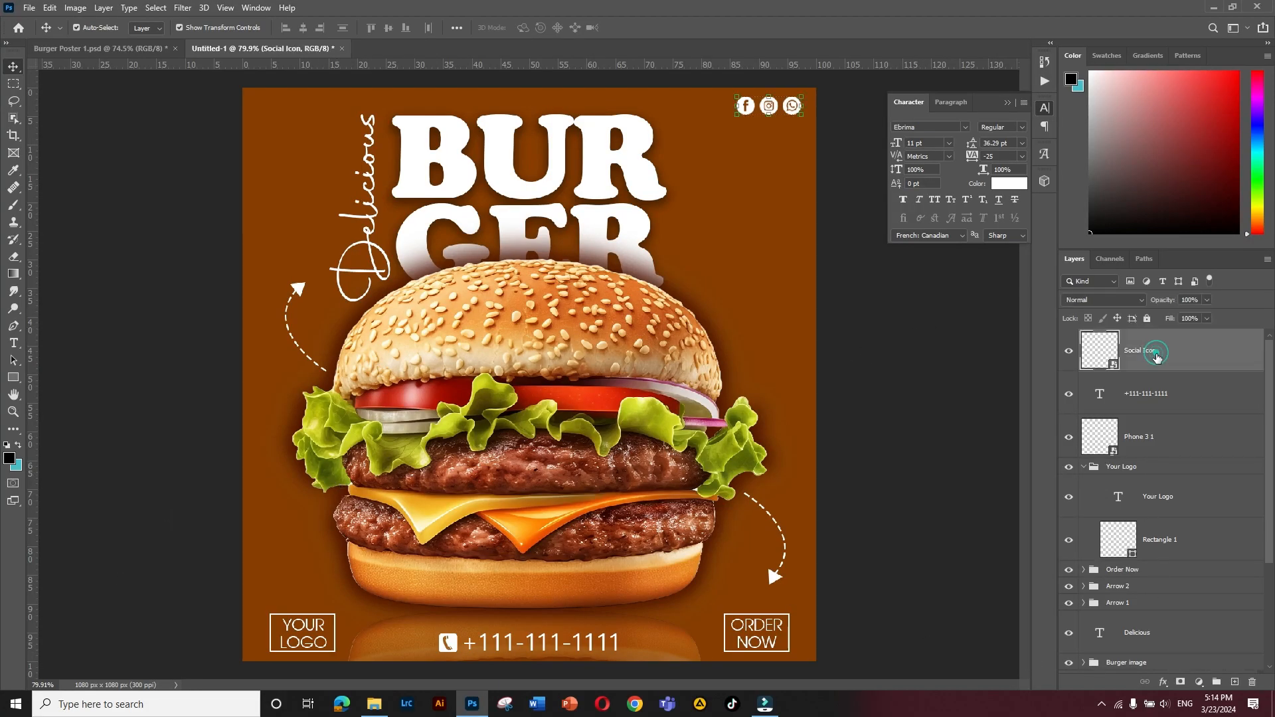
{"action": "left_click", "coordinate": [1147, 397]}
{"action": "left_click", "coordinate": [1147, 441], "text": "shift"}
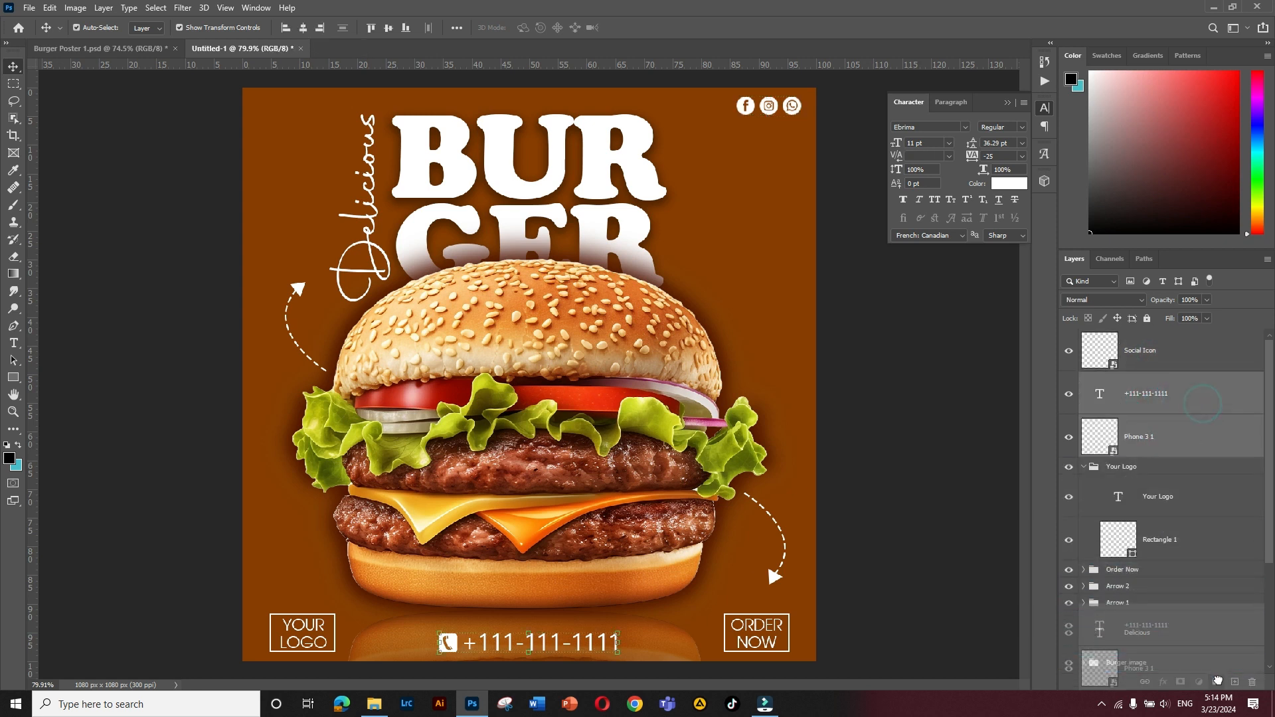
{"action": "left_click_drag", "start_coordinate": [1202, 408], "coordinate": [1217, 682]}
{"action": "double_click", "coordinate": [1118, 381]}
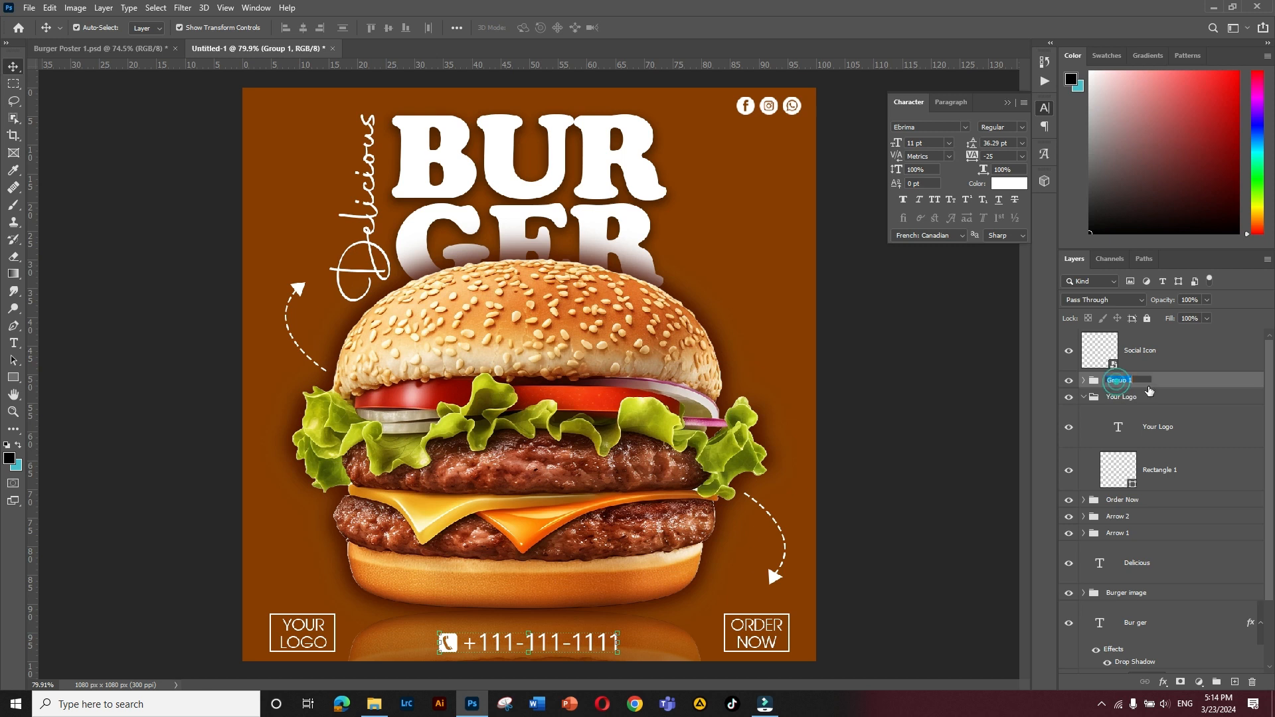
{"action": "type", "text": "C"}
{"action": "type", "text": "ontact"}
{"action": "key", "text": "Return"}
- Collapse the "Your Logo" group and move the "Delicious" text layer below the "Burger image" group
{"action": "left_click", "coordinate": [1165, 405]}
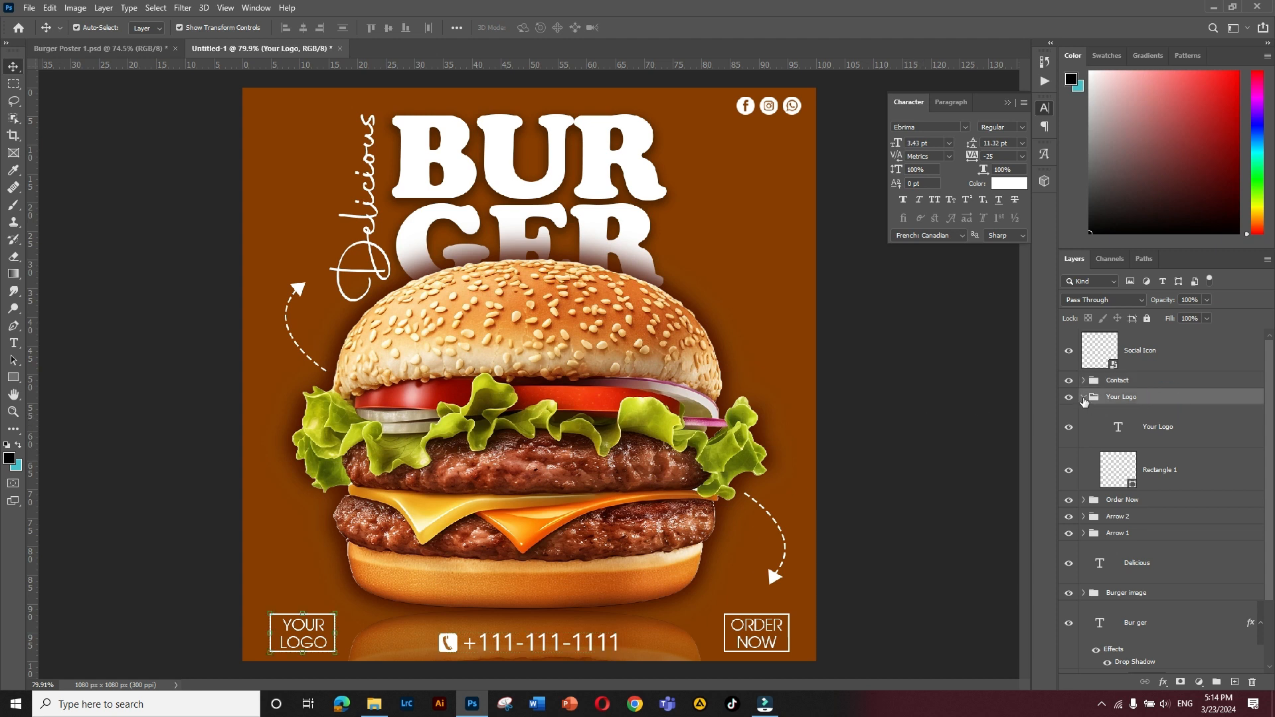
{"action": "left_click", "coordinate": [1084, 396]}
{"action": "left_click", "coordinate": [1016, 464]}
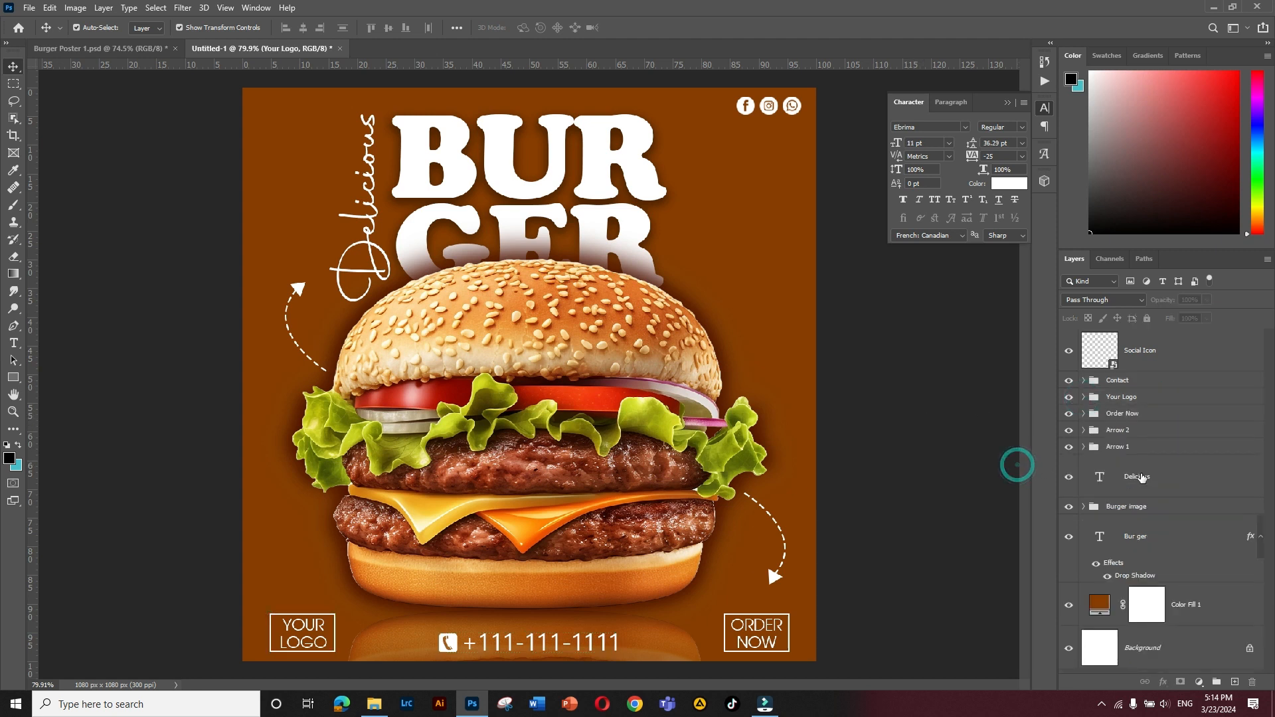
{"action": "left_click", "coordinate": [1112, 509]}
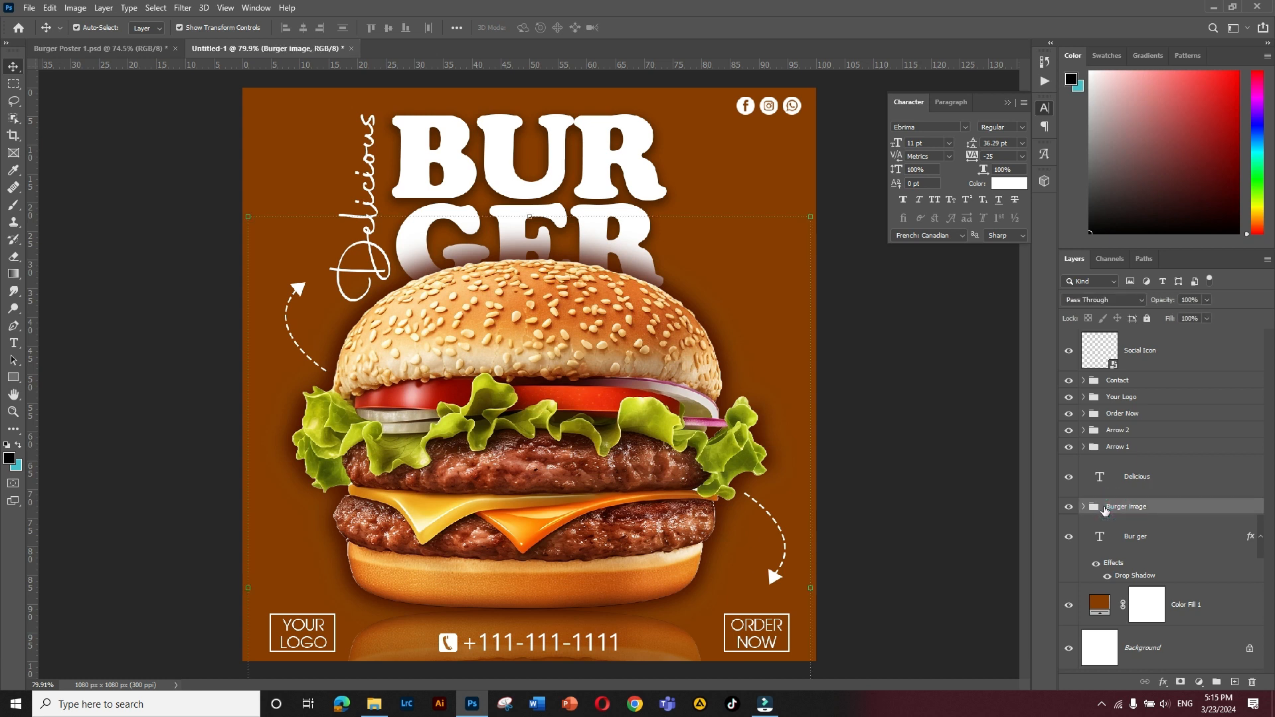
{"action": "left_click_drag", "start_coordinate": [1124, 476], "coordinate": [1120, 515]}
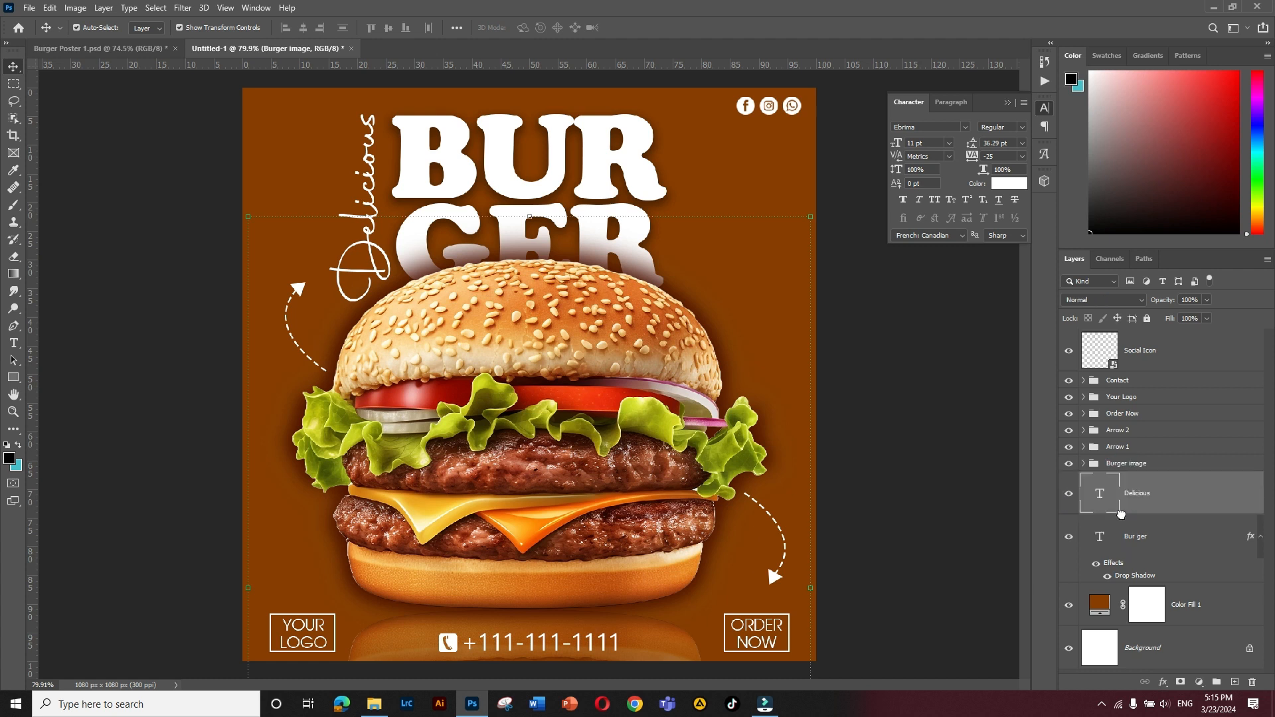
{"action": "left_click", "coordinate": [939, 450]}
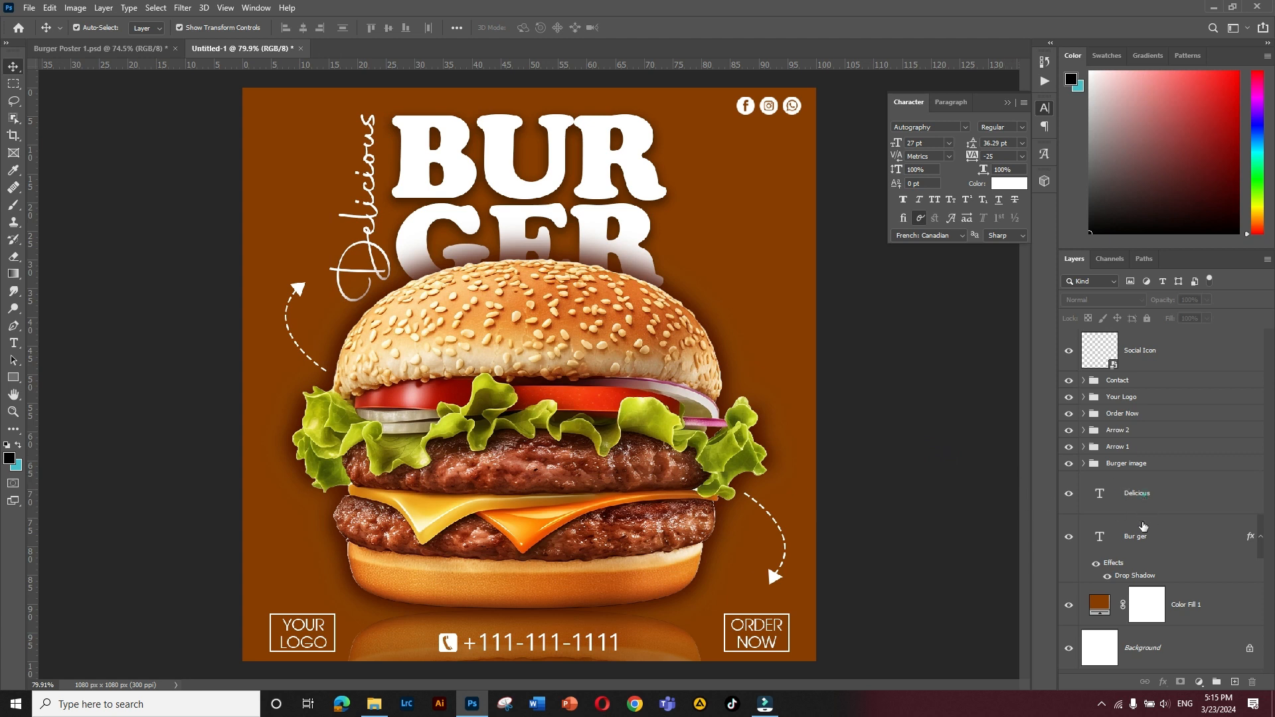
- Group the "Delicious" and "Bur ger" text layers and name the group "Text 1"
{"action": "left_click", "coordinate": [1143, 495]}
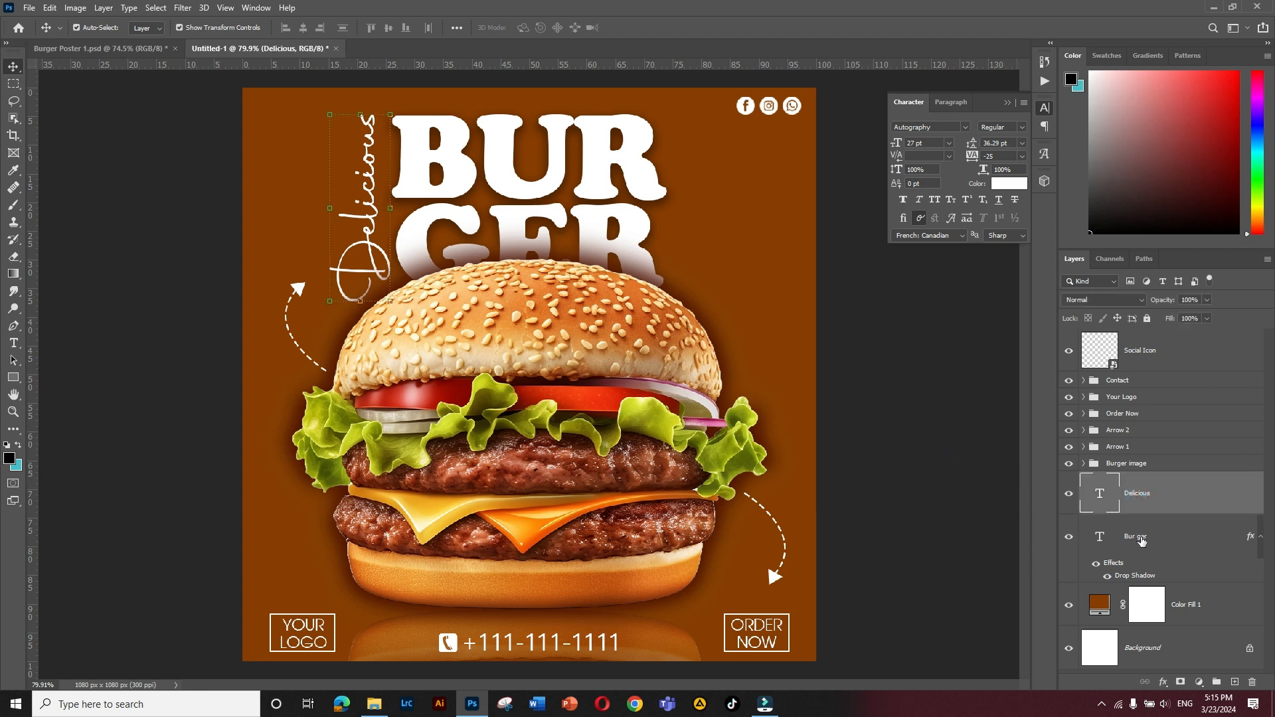
{"action": "left_click", "coordinate": [1142, 540], "text": "shift"}
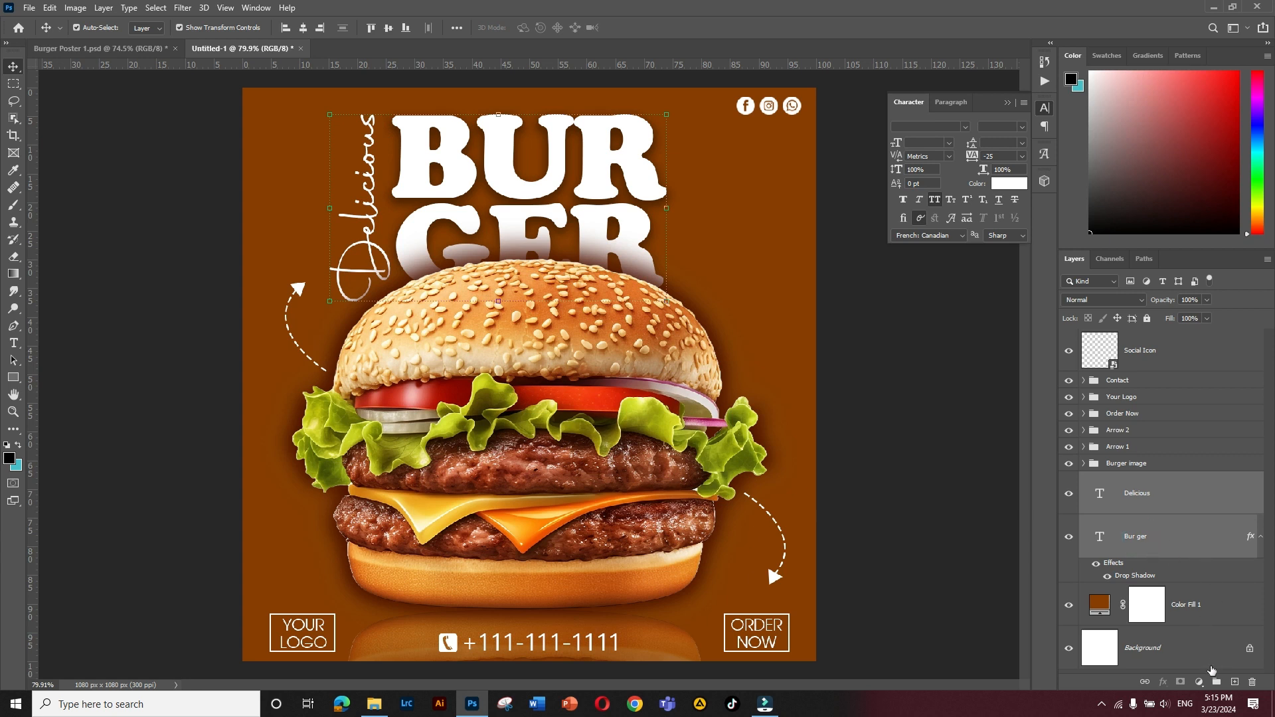
{"action": "left_click", "coordinate": [1216, 683]}
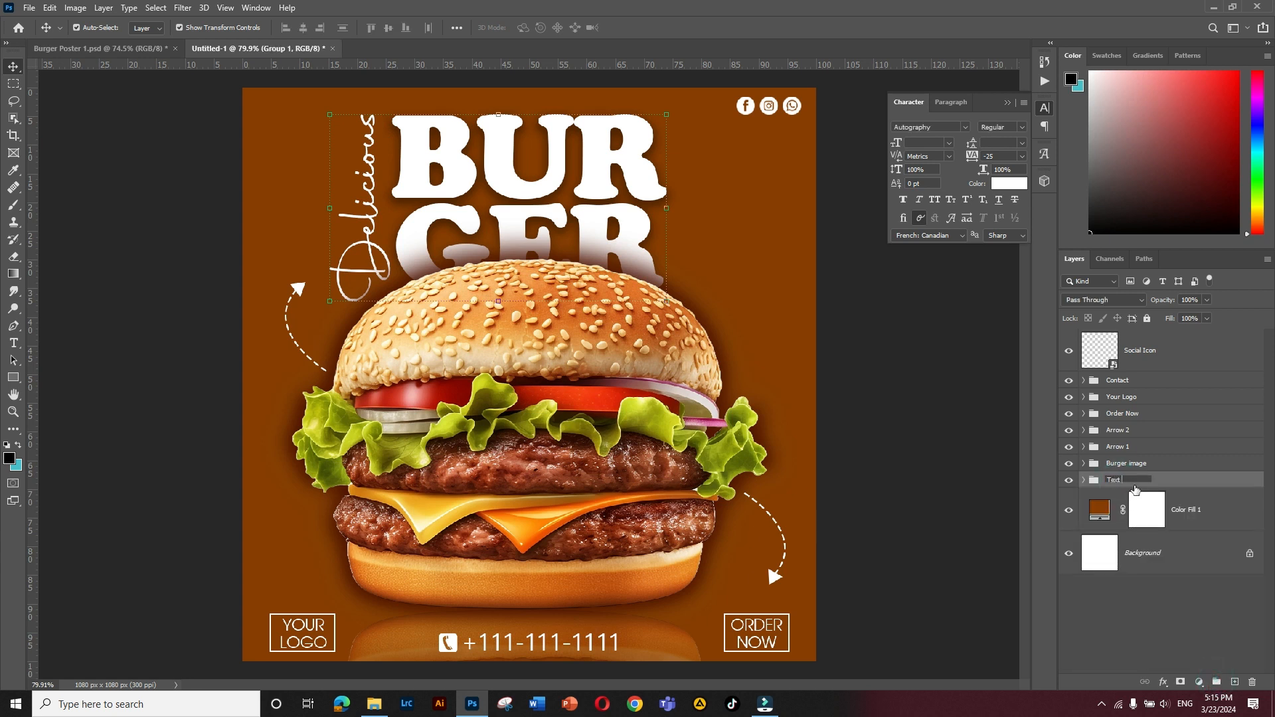
{"action": "left_click", "coordinate": [960, 420]}
- Place the "Texture-02" image as an embedded file directly above the "Color Fill 1" layer, filling the whole poster
{"action": "left_click", "coordinate": [1186, 515]}
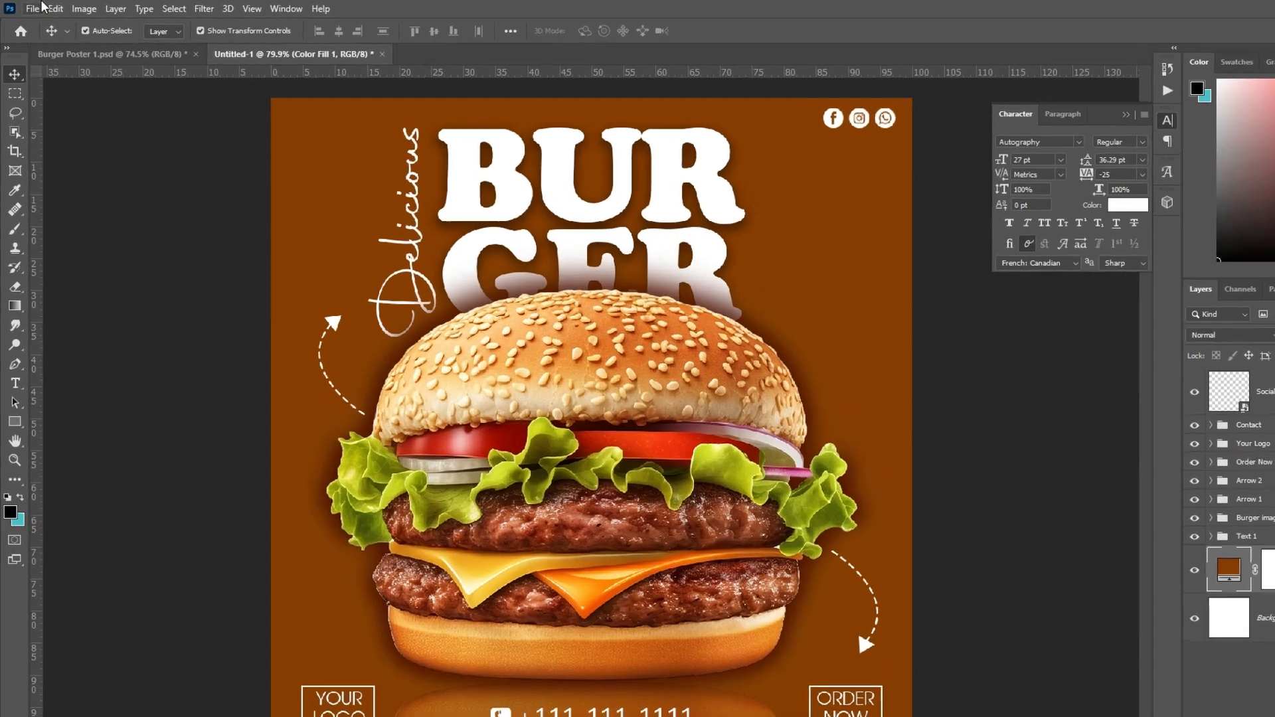
{"action": "left_click", "coordinate": [29, 8]}
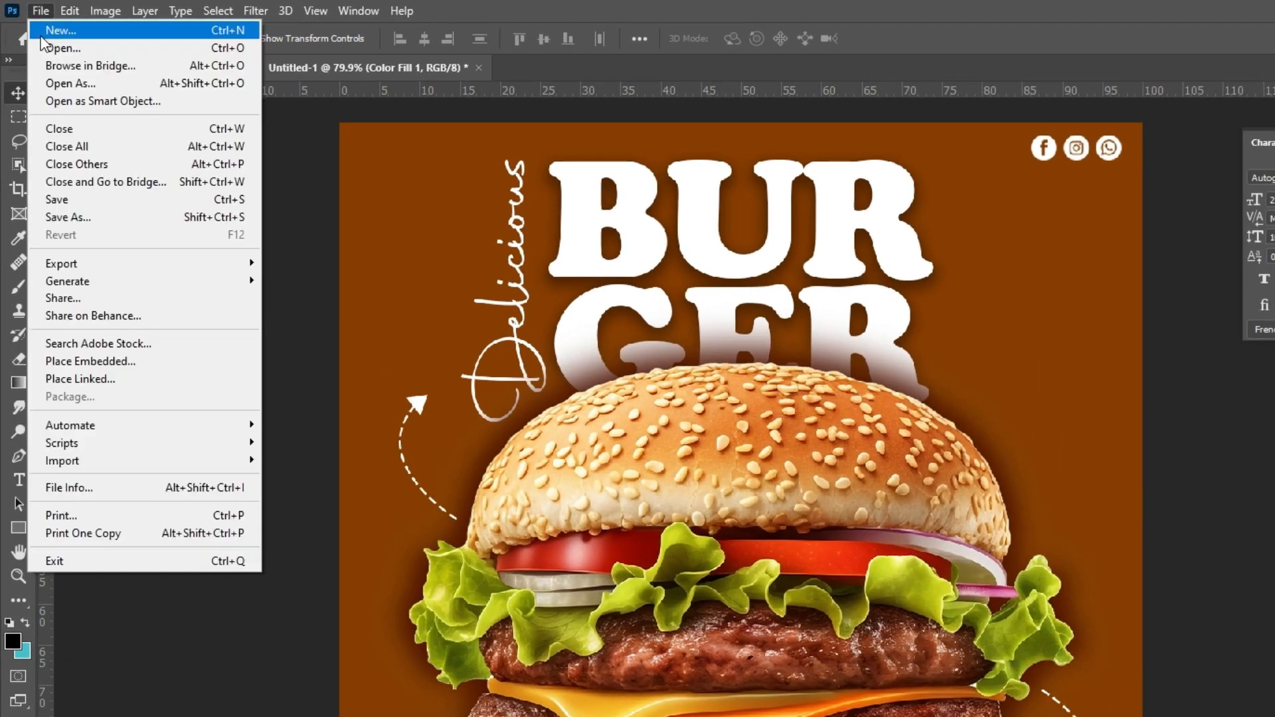
{"action": "left_click", "coordinate": [87, 359]}
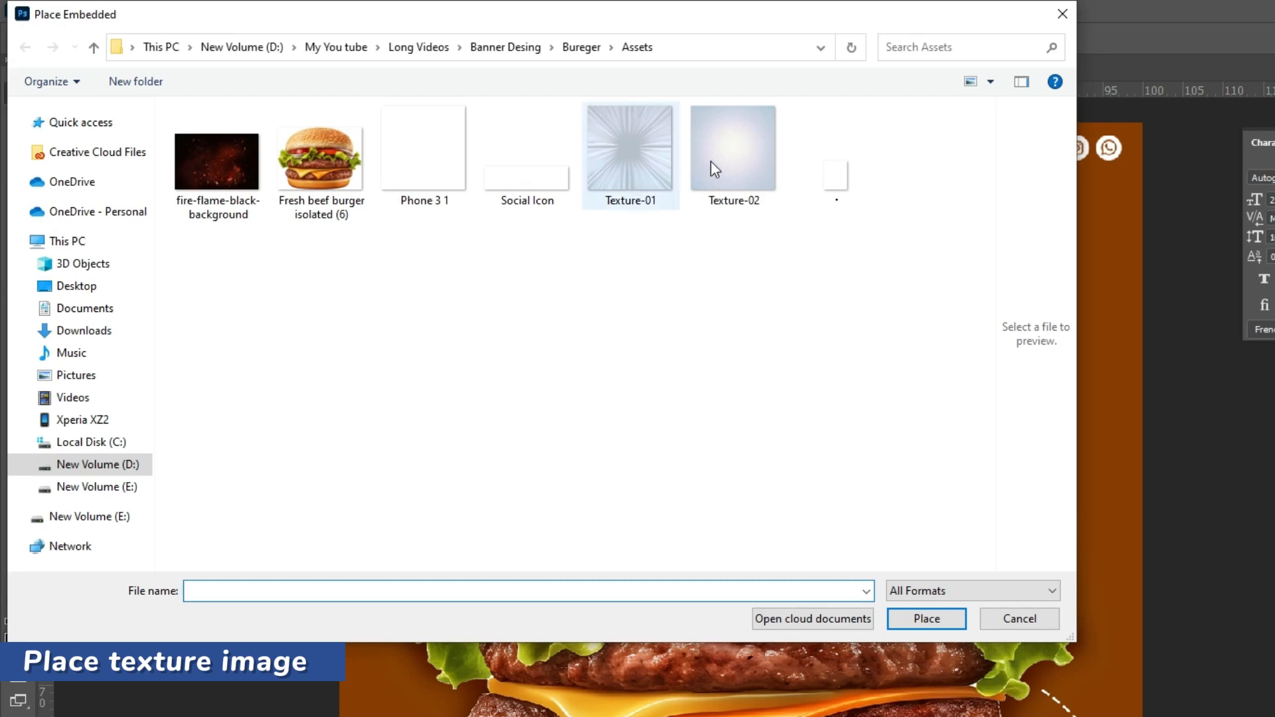
{"action": "left_click", "coordinate": [721, 155]}
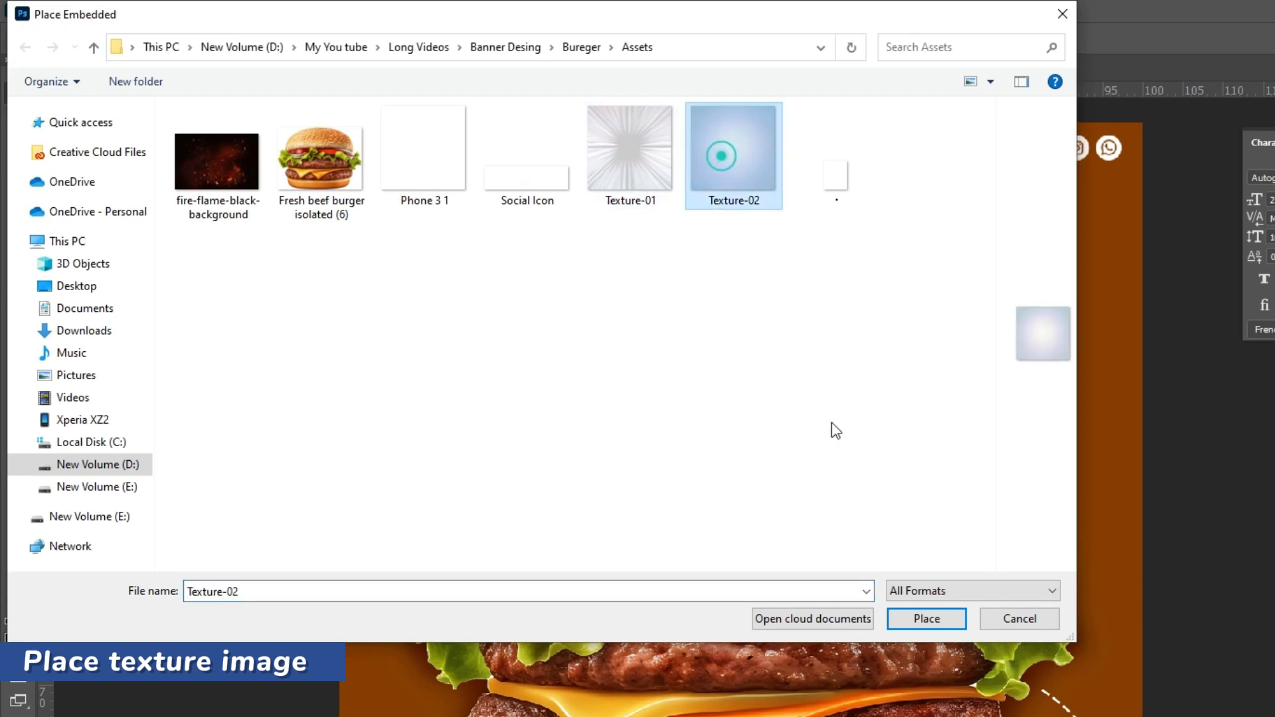
{"action": "left_click", "coordinate": [926, 618]}
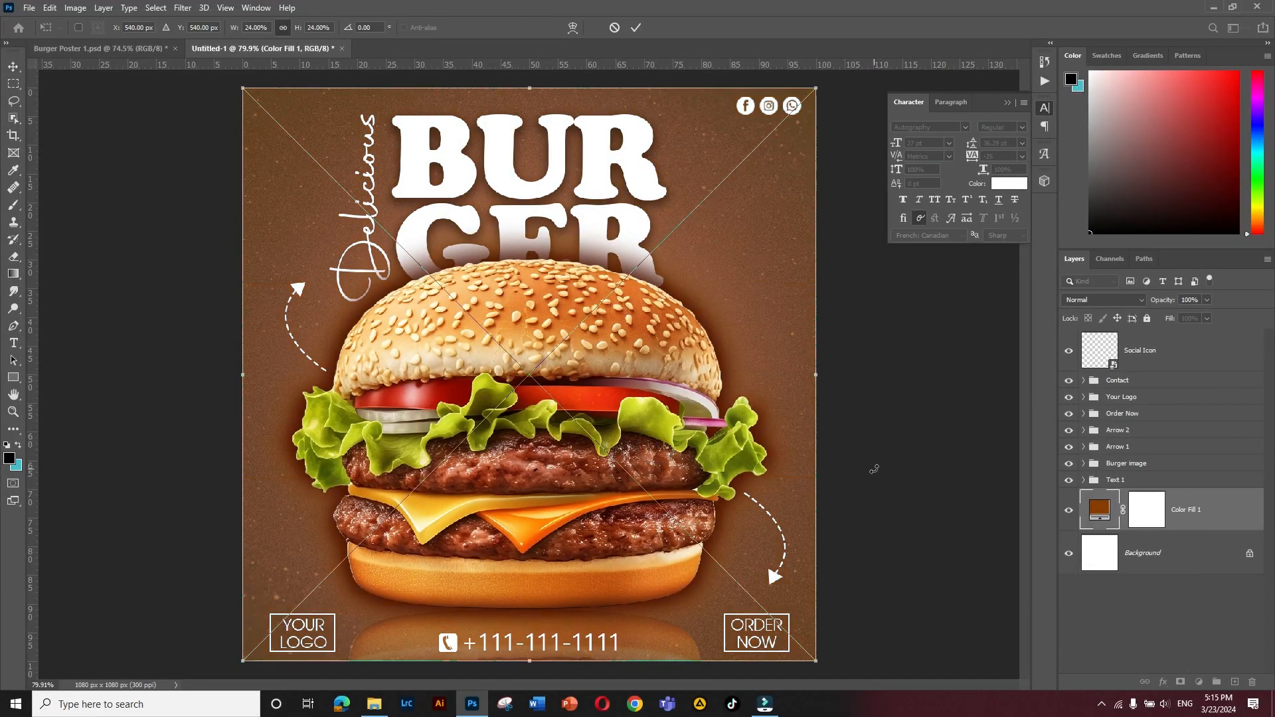
{"action": "key", "text": "Return"}
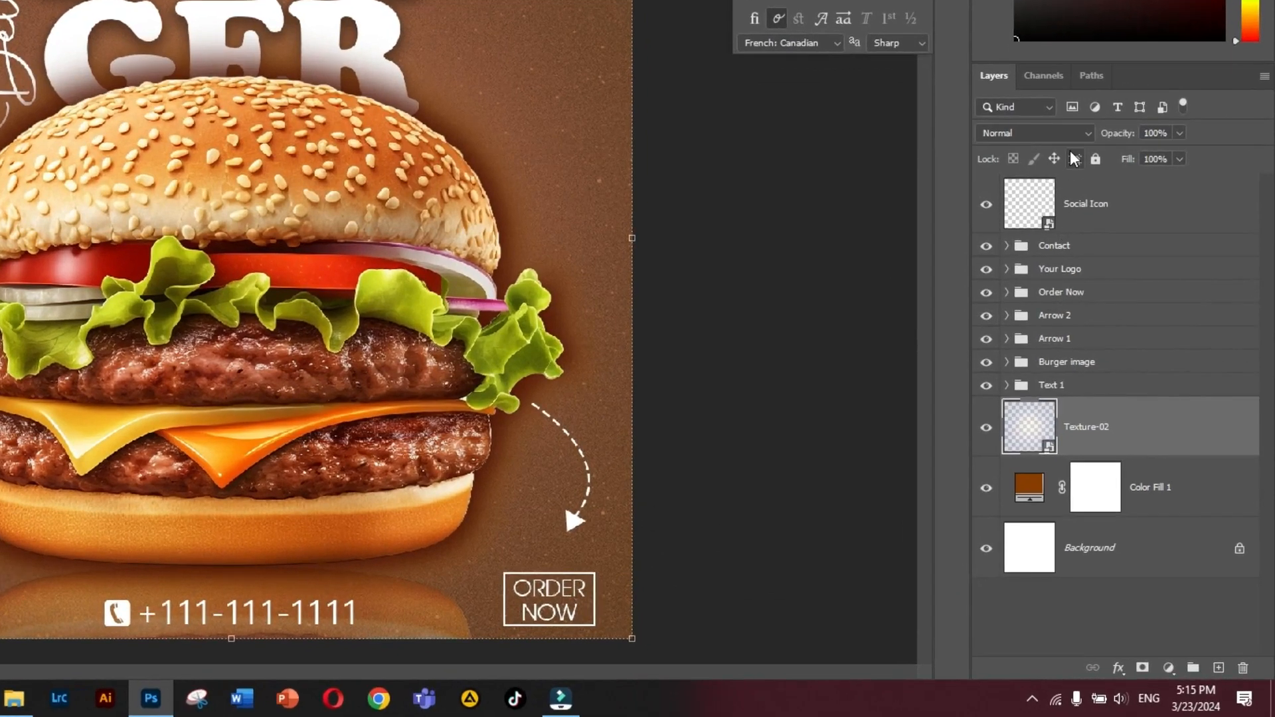
- Set the blend mode of the "Texture-02" layer to Vivid Light
{"action": "left_click", "coordinate": [1128, 299]}
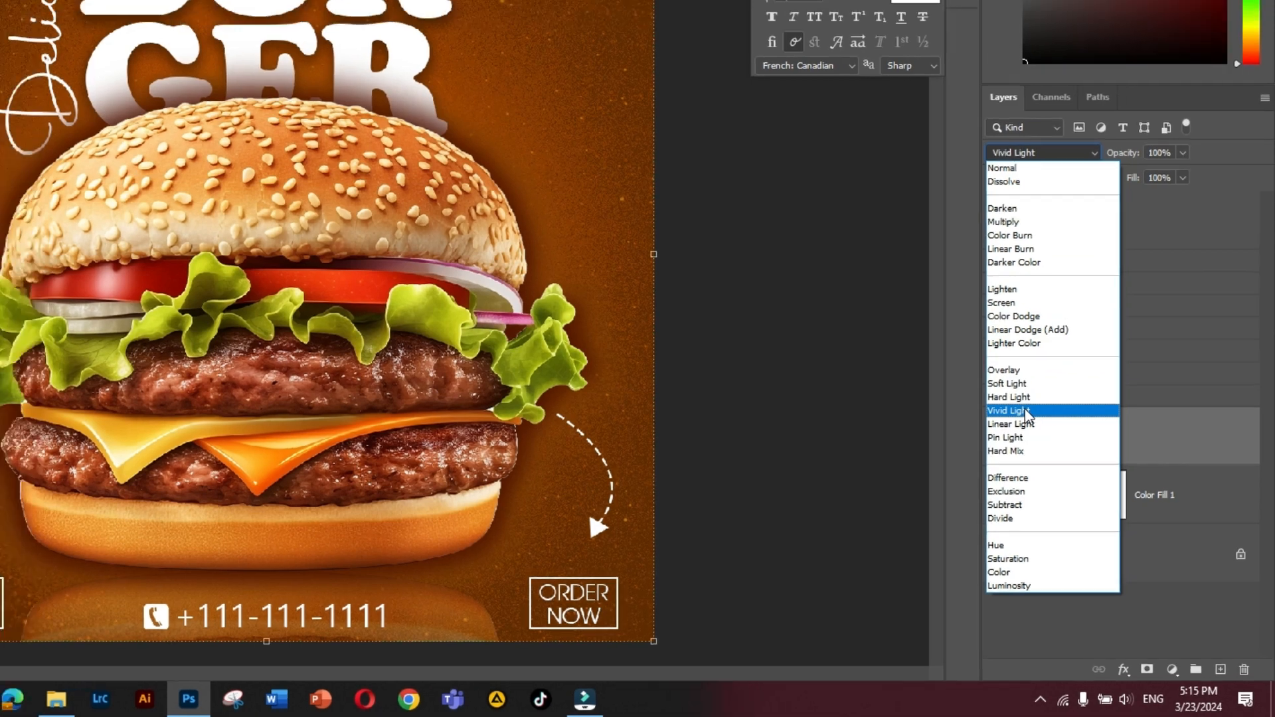
{"action": "left_click", "coordinate": [1029, 412]}
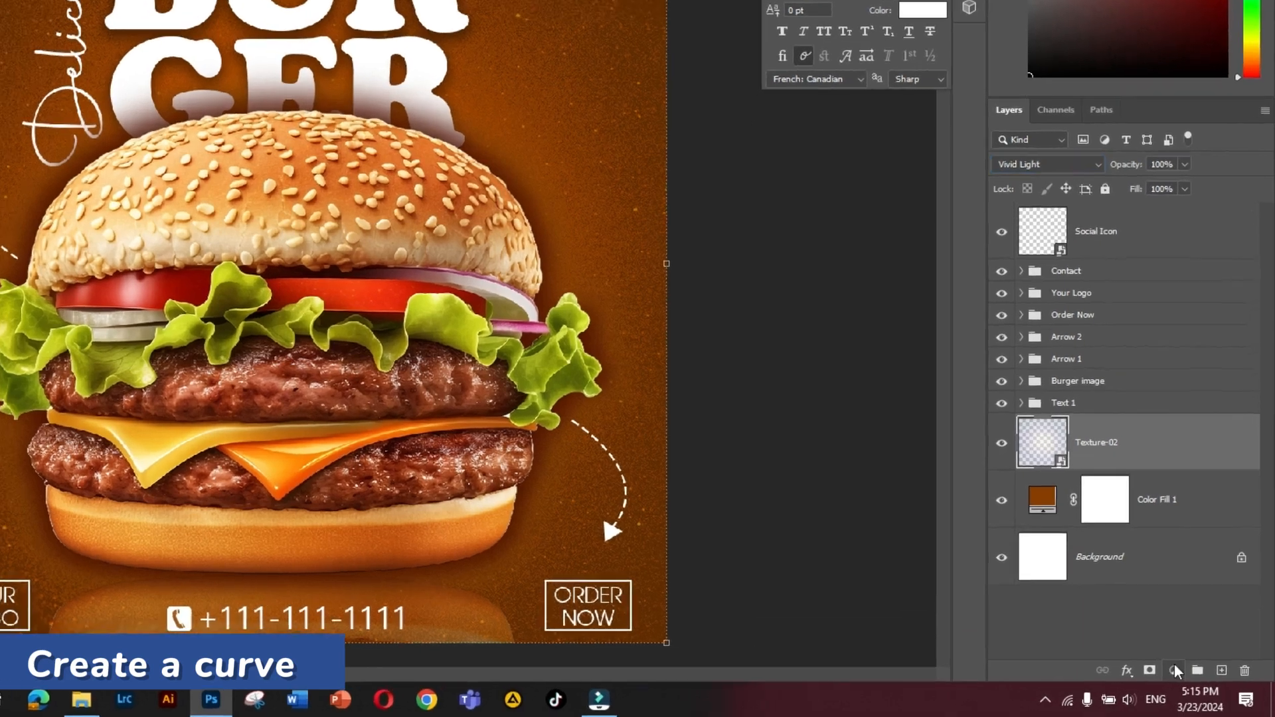
- Add a Curves adjustment layer directly above the "Texture-02" layer and enlarge its settings so the whole curve can be edited
{"action": "left_click", "coordinate": [1198, 682]}
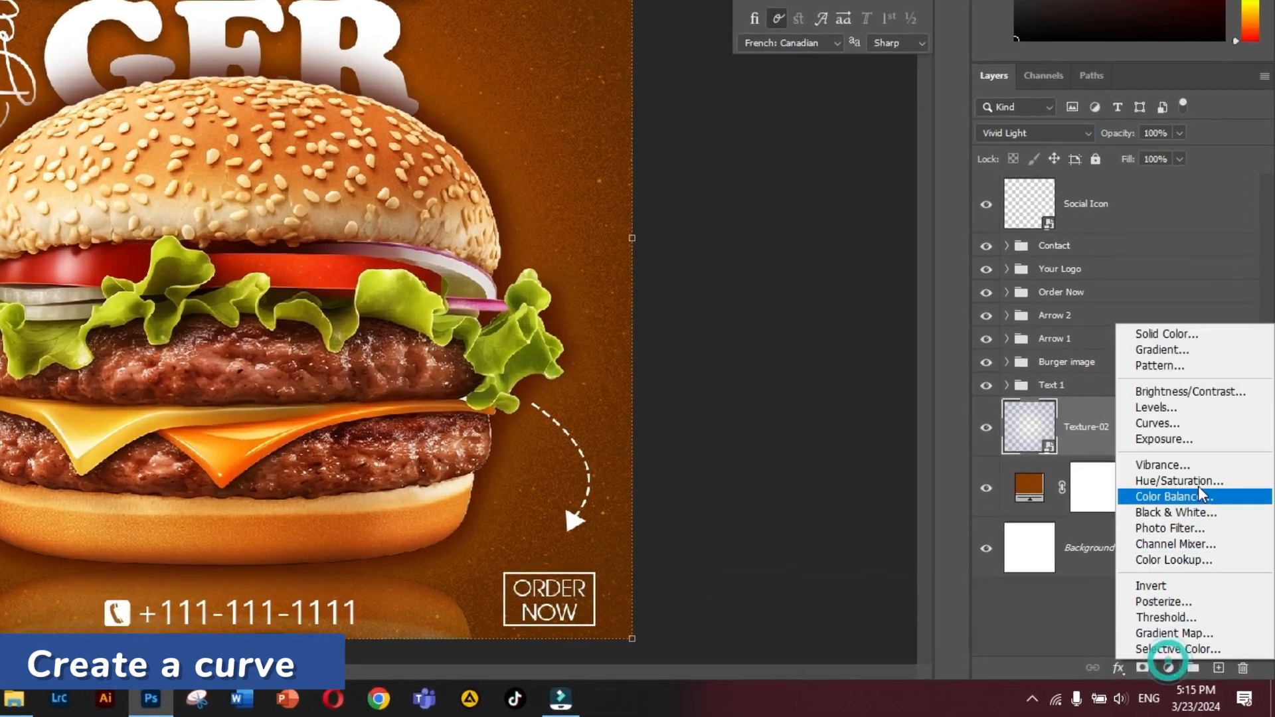
{"action": "left_click", "coordinate": [1159, 424]}
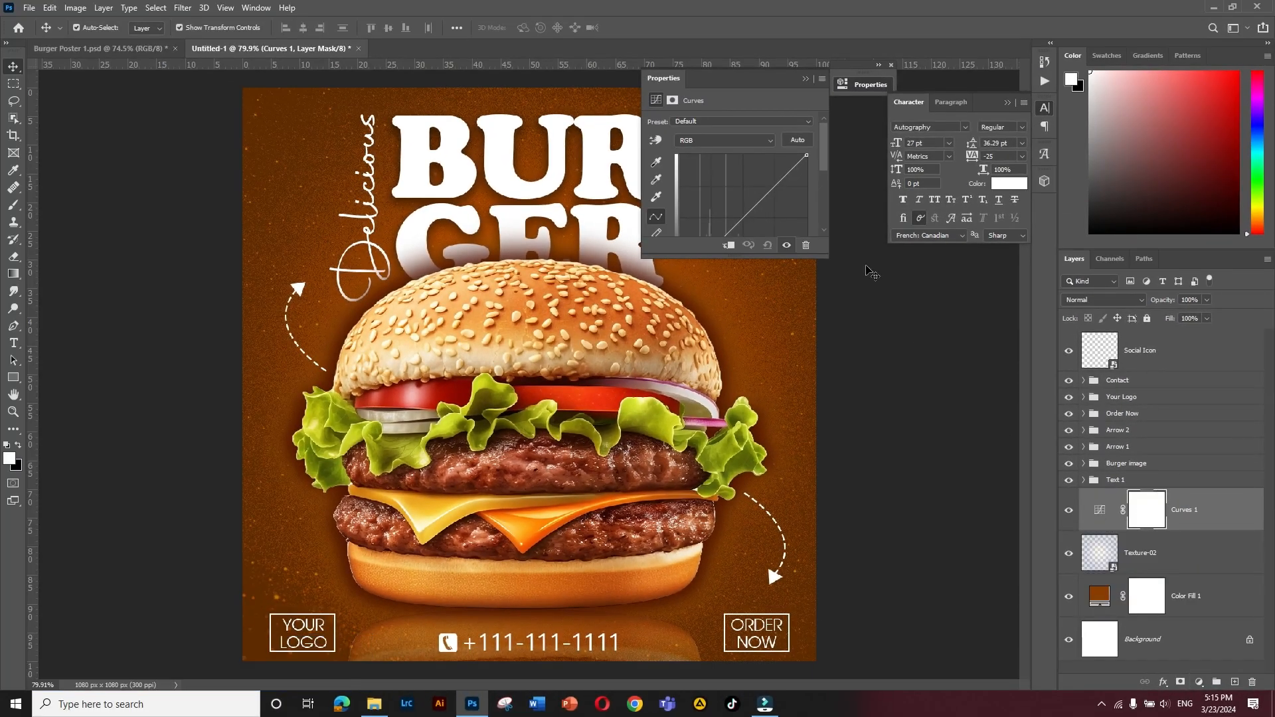
{"action": "left_click_drag", "start_coordinate": [723, 80], "coordinate": [890, 290]}
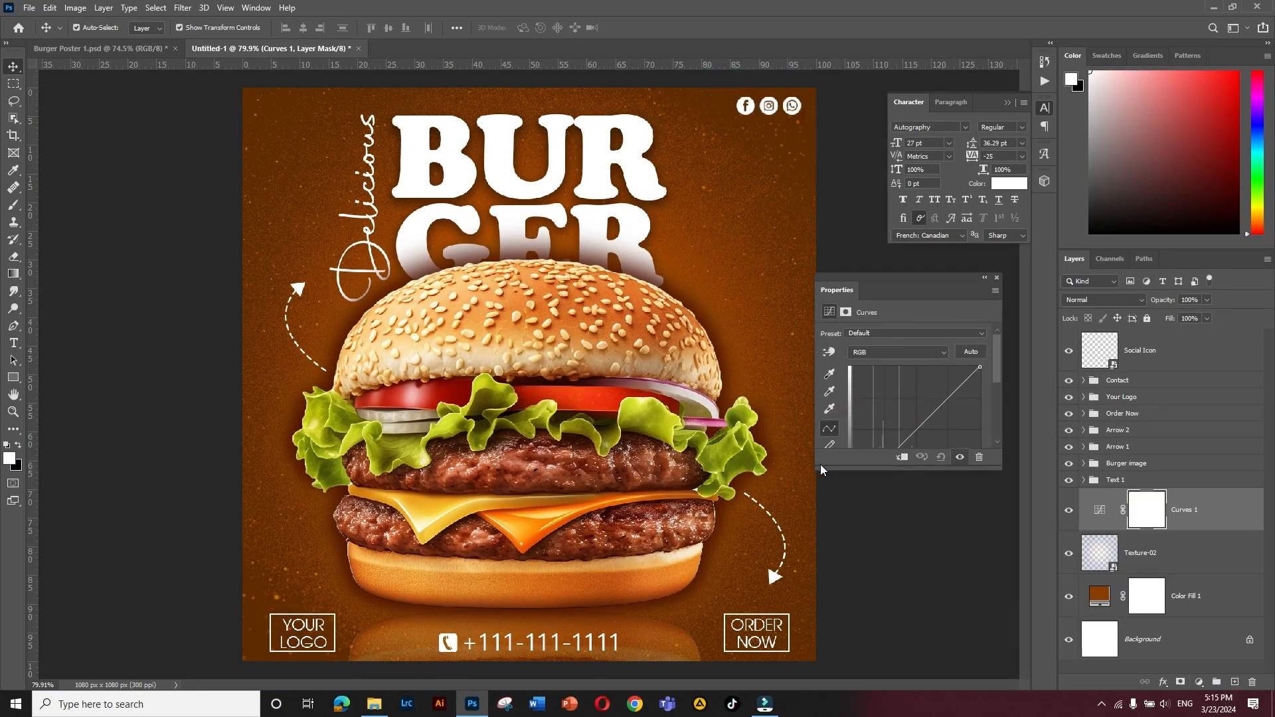
{"action": "left_click_drag", "start_coordinate": [801, 479], "coordinate": [784, 493]}
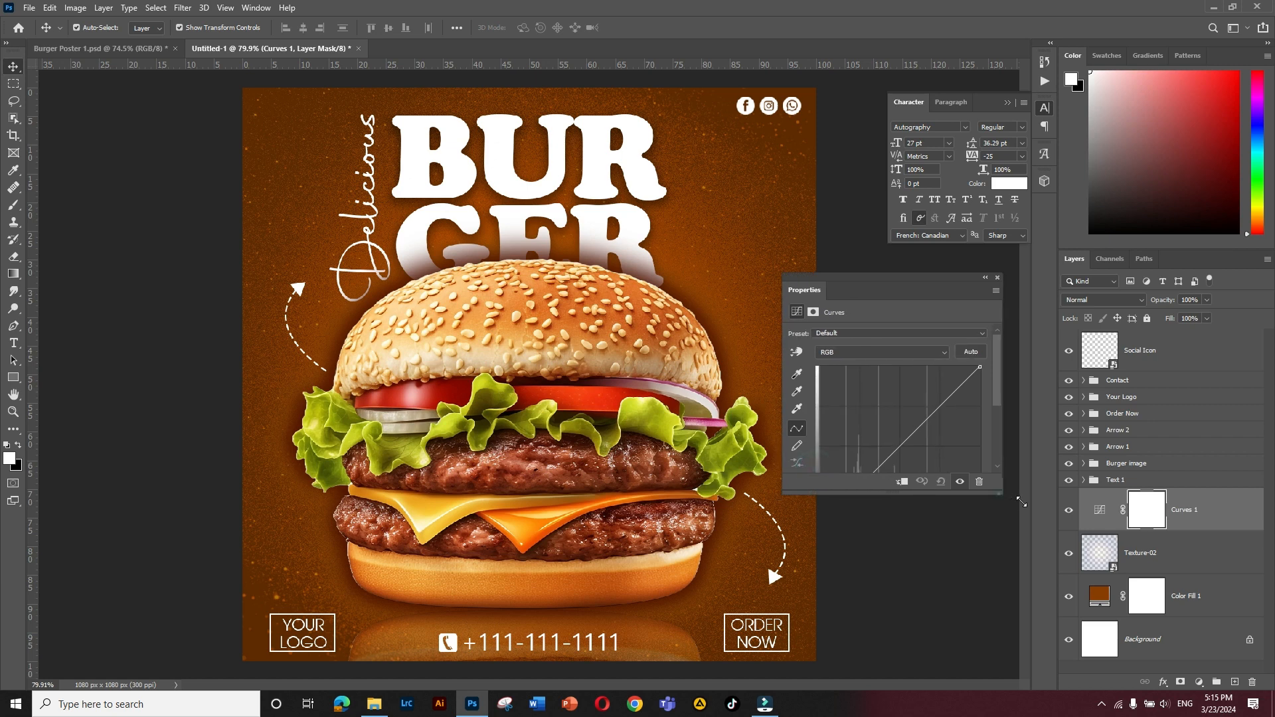
{"action": "left_click_drag", "start_coordinate": [1021, 503], "coordinate": [1032, 505]}
{"action": "scroll", "coordinate": [961, 437], "scroll_direction": "down", "scroll_amount": 3}
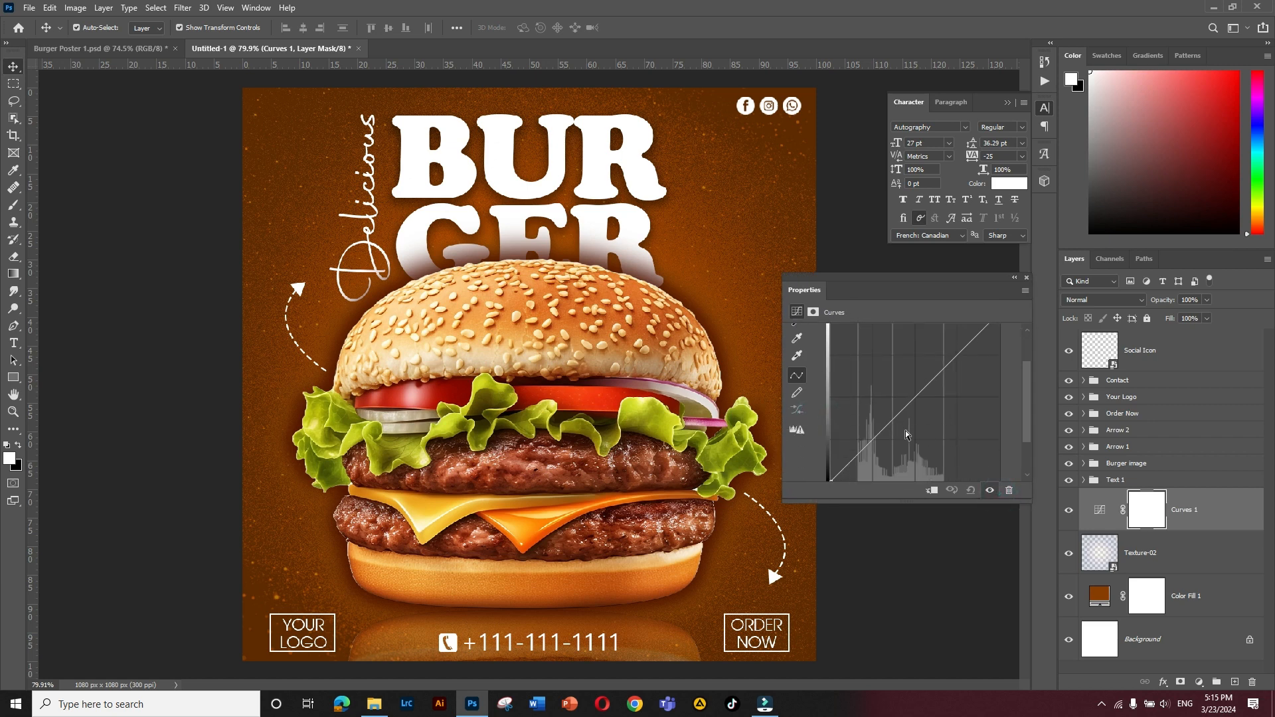
- Shape the RGB curve into a steep S with lowered shadows and raised highlights, close its settings and deselect the layer
{"action": "left_click_drag", "start_coordinate": [878, 433], "coordinate": [903, 439]}
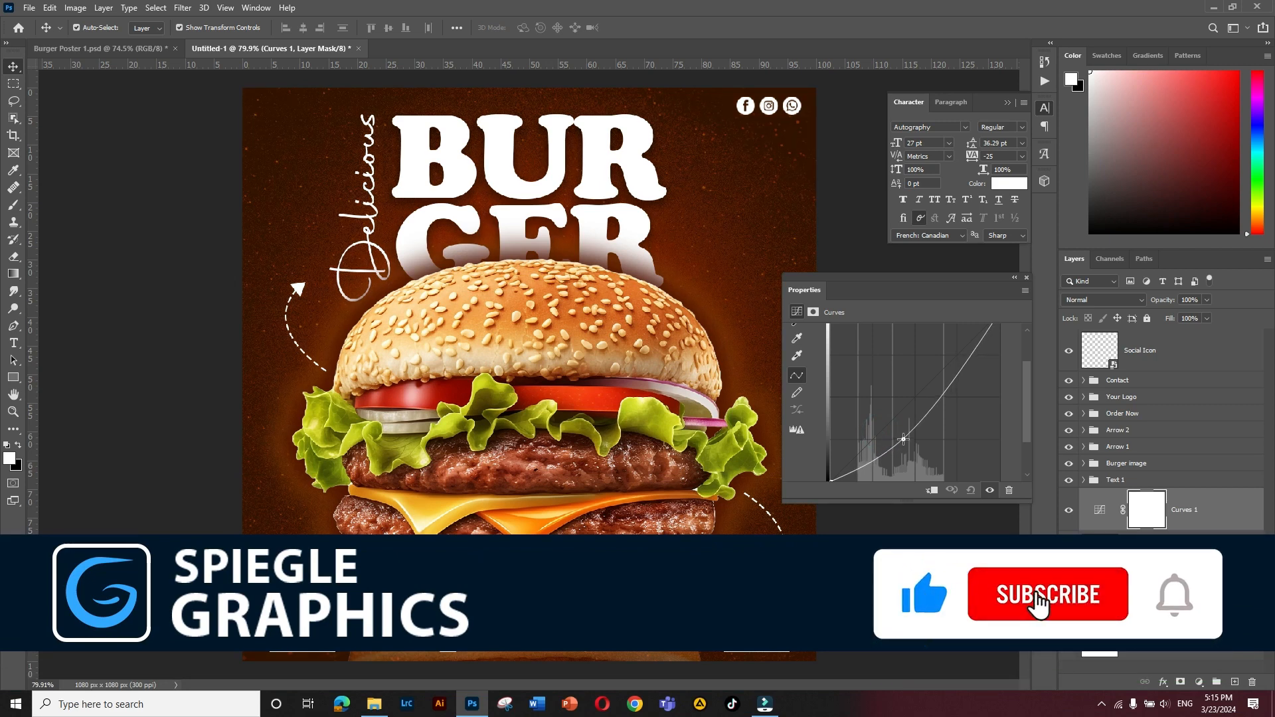
{"action": "left_click_drag", "start_coordinate": [962, 362], "coordinate": [955, 336]}
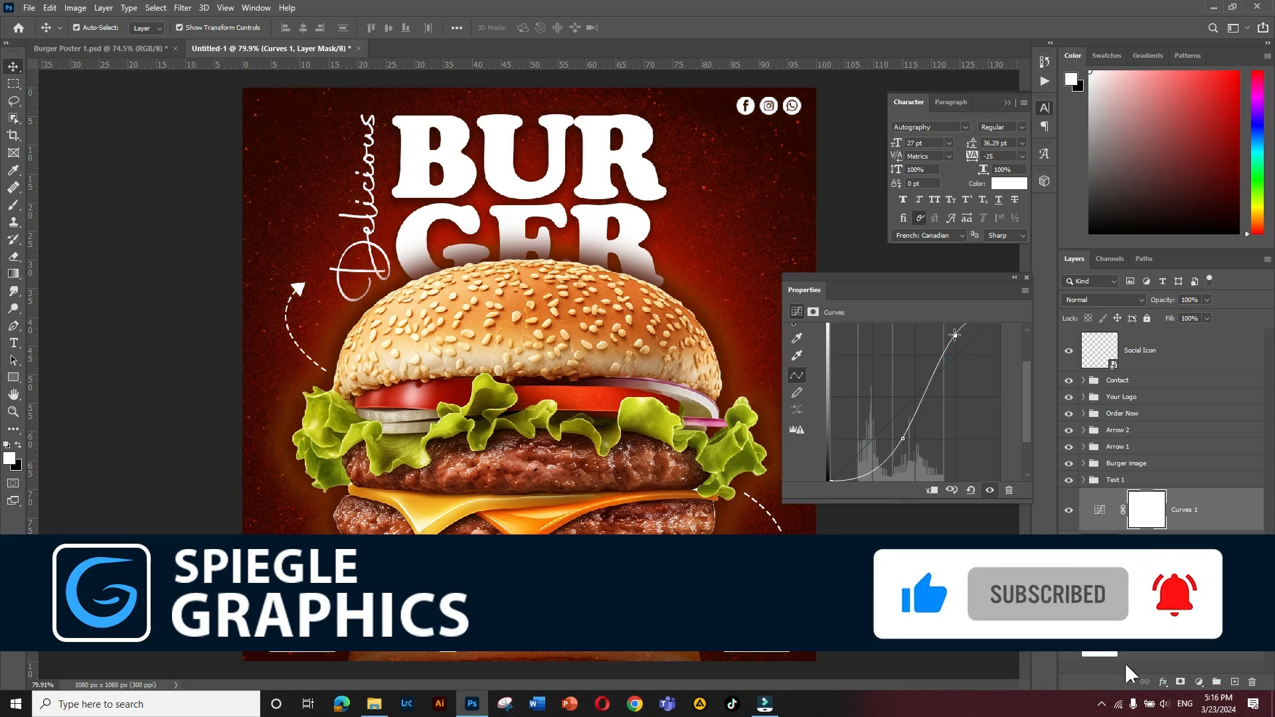
{"action": "left_click_drag", "start_coordinate": [903, 439], "coordinate": [900, 435]}
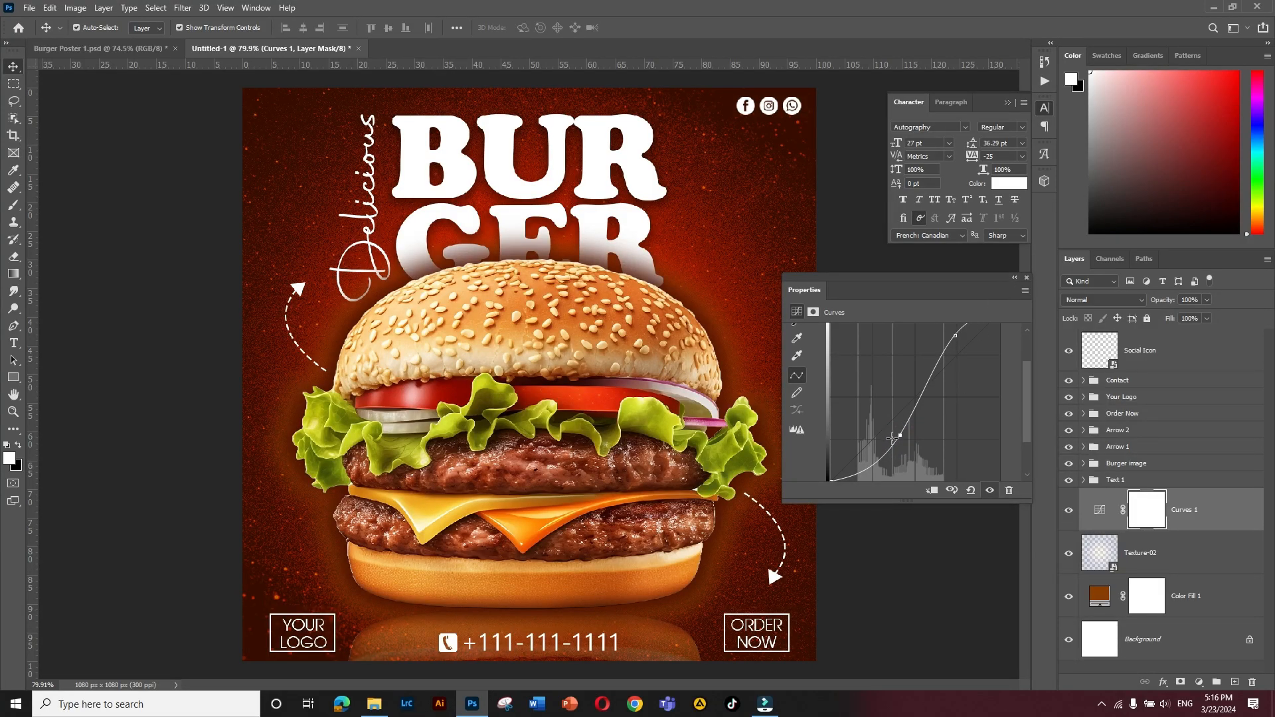
{"action": "mouse_move", "coordinate": [886, 443]}
{"action": "left_mouse_down"}
{"action": "mouse_move", "coordinate": [890, 433]}
{"action": "mouse_move", "coordinate": [884, 450]}
{"action": "left_mouse_up"}
{"action": "left_click", "coordinate": [1026, 278]}
{"action": "left_click", "coordinate": [934, 291]}
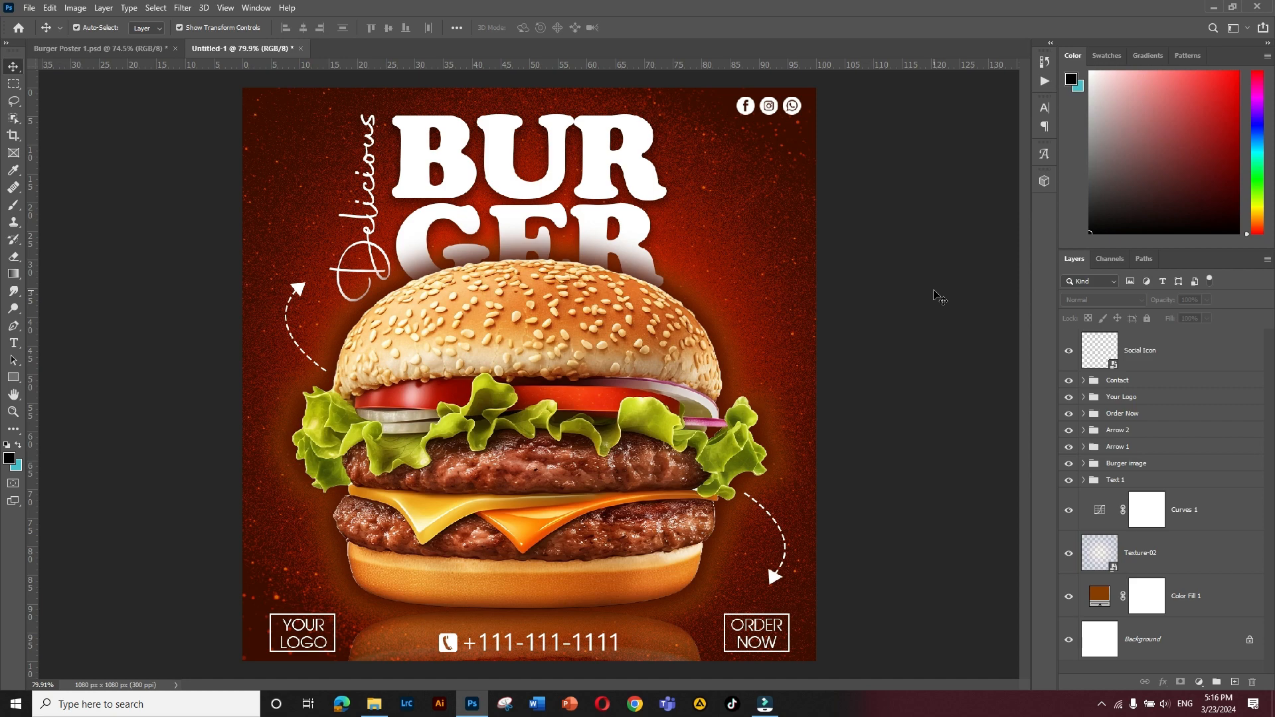
- Save the poster in the Assets folder as a Photoshop file named "Burger Poster" with its layers kept
{"action": "key", "text": "ctrl+s"}
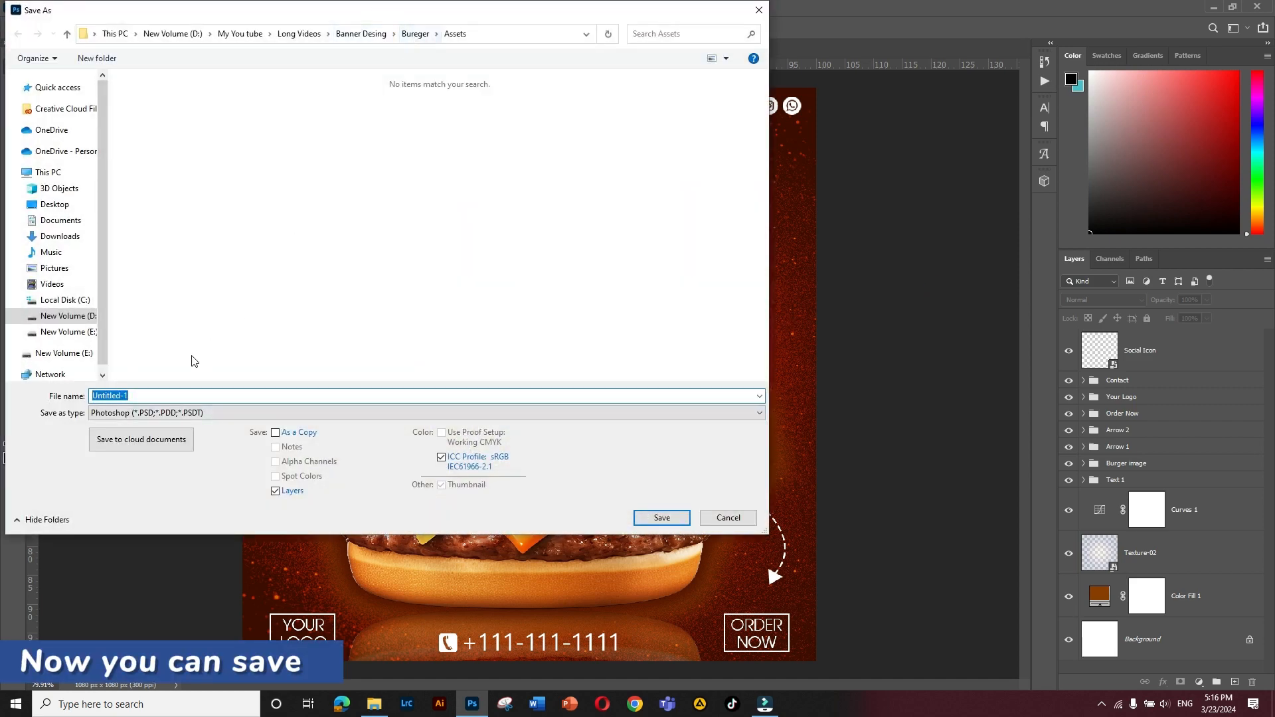
{"action": "left_click", "coordinate": [141, 416]}
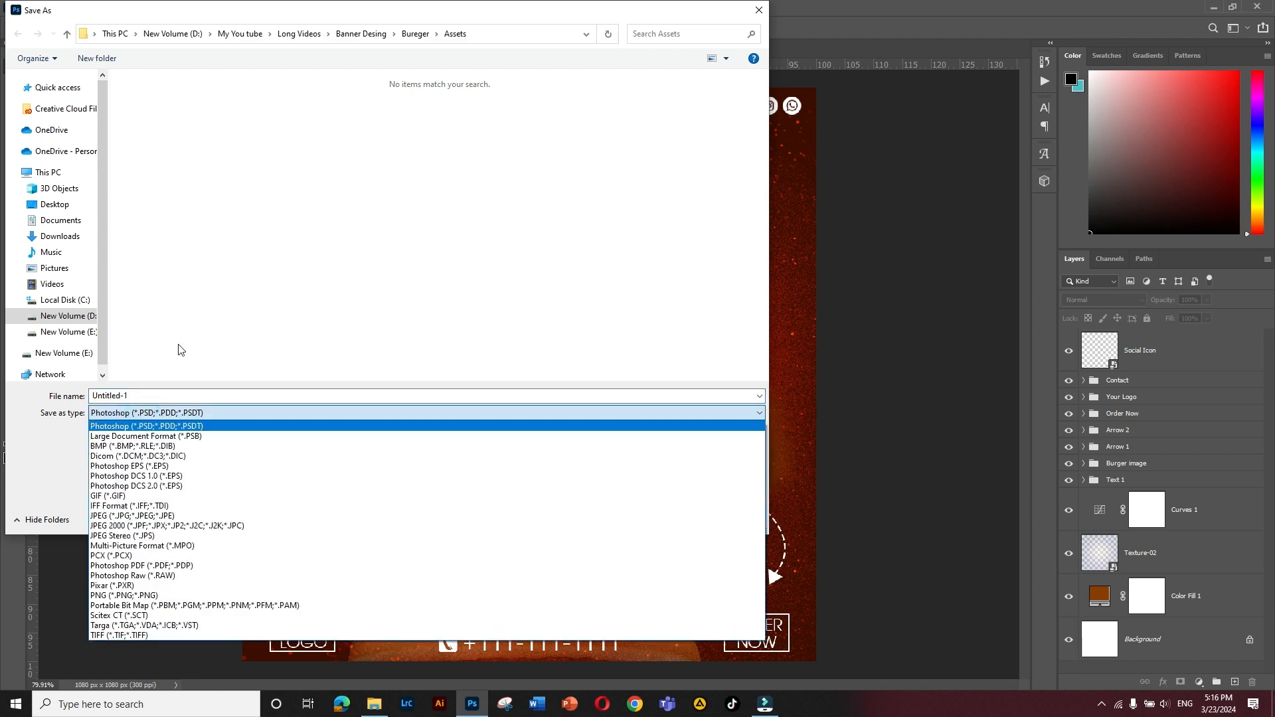
{"action": "left_click", "coordinate": [179, 350]}
{"action": "left_click", "coordinate": [137, 396]}
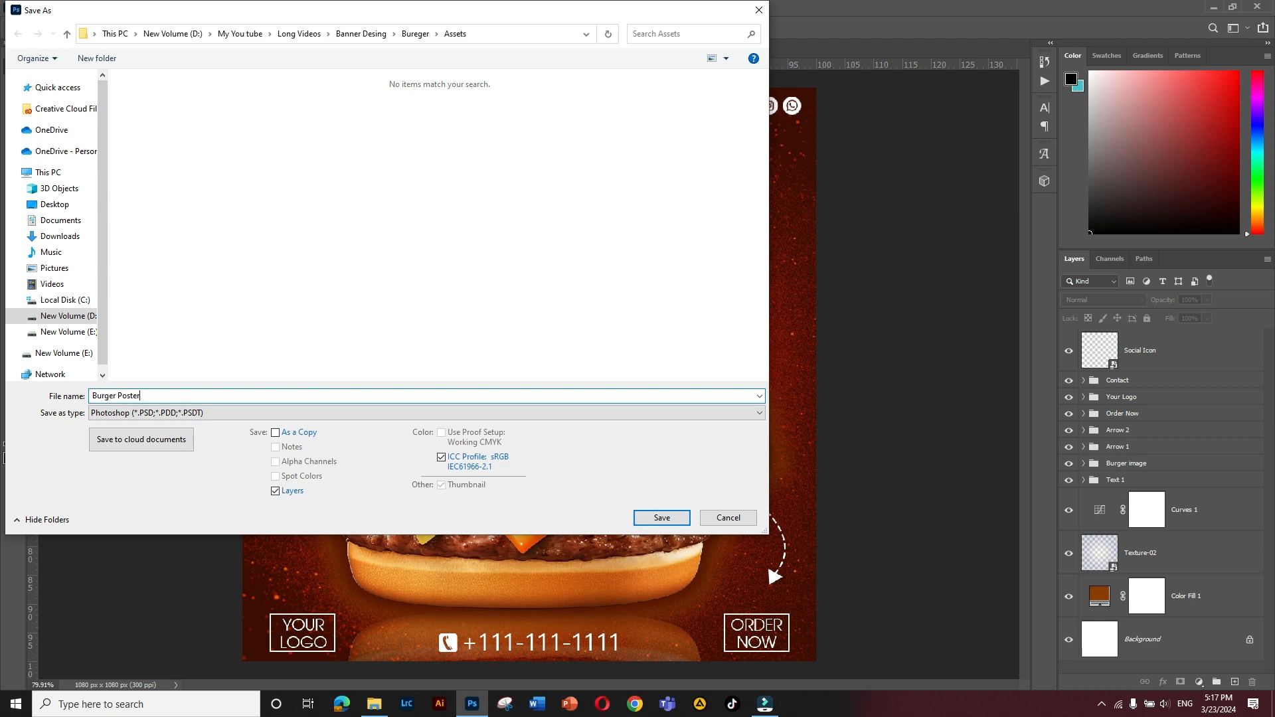
{"action": "key", "text": "Return"}
{"action": "key", "text": "Return"}
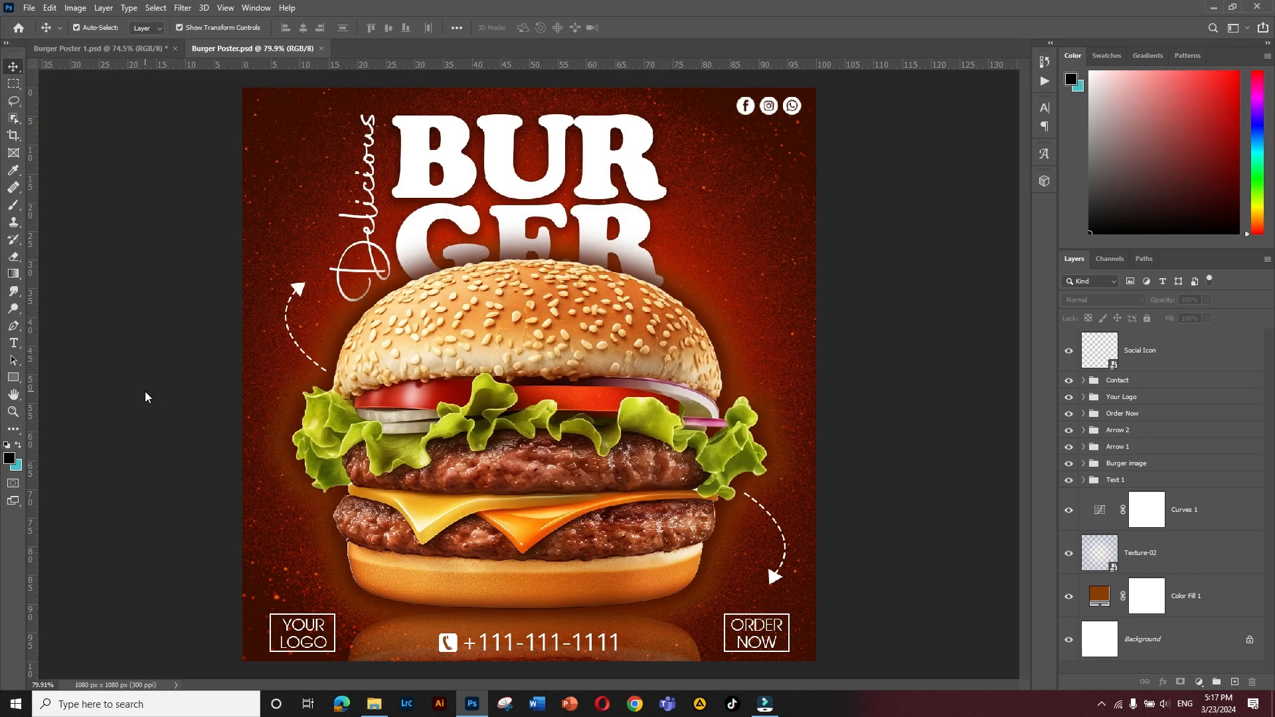